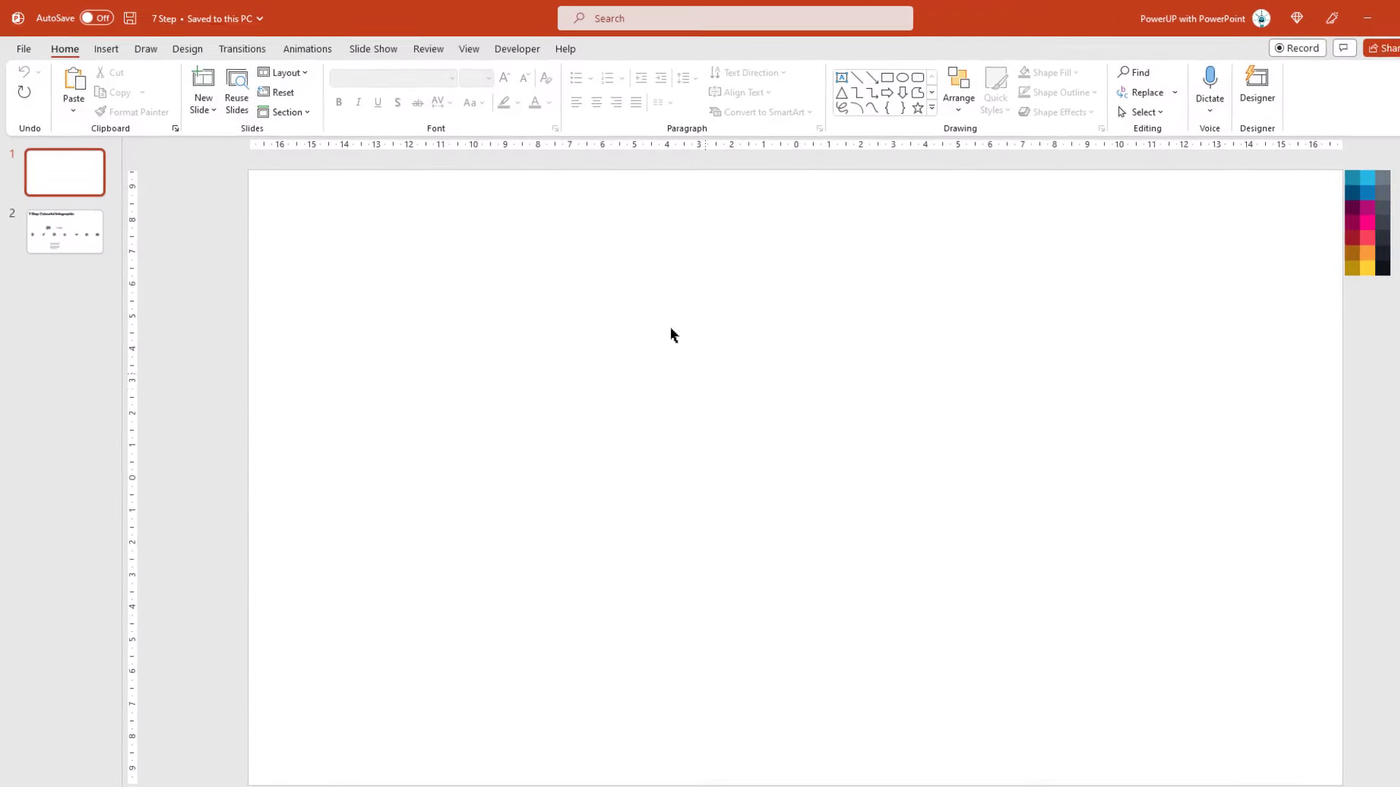
Step: Turn on guides and place horizontal guides at 2.00 above and 2.00 below centre
{"action": "left_click", "coordinate": [451, 49]}
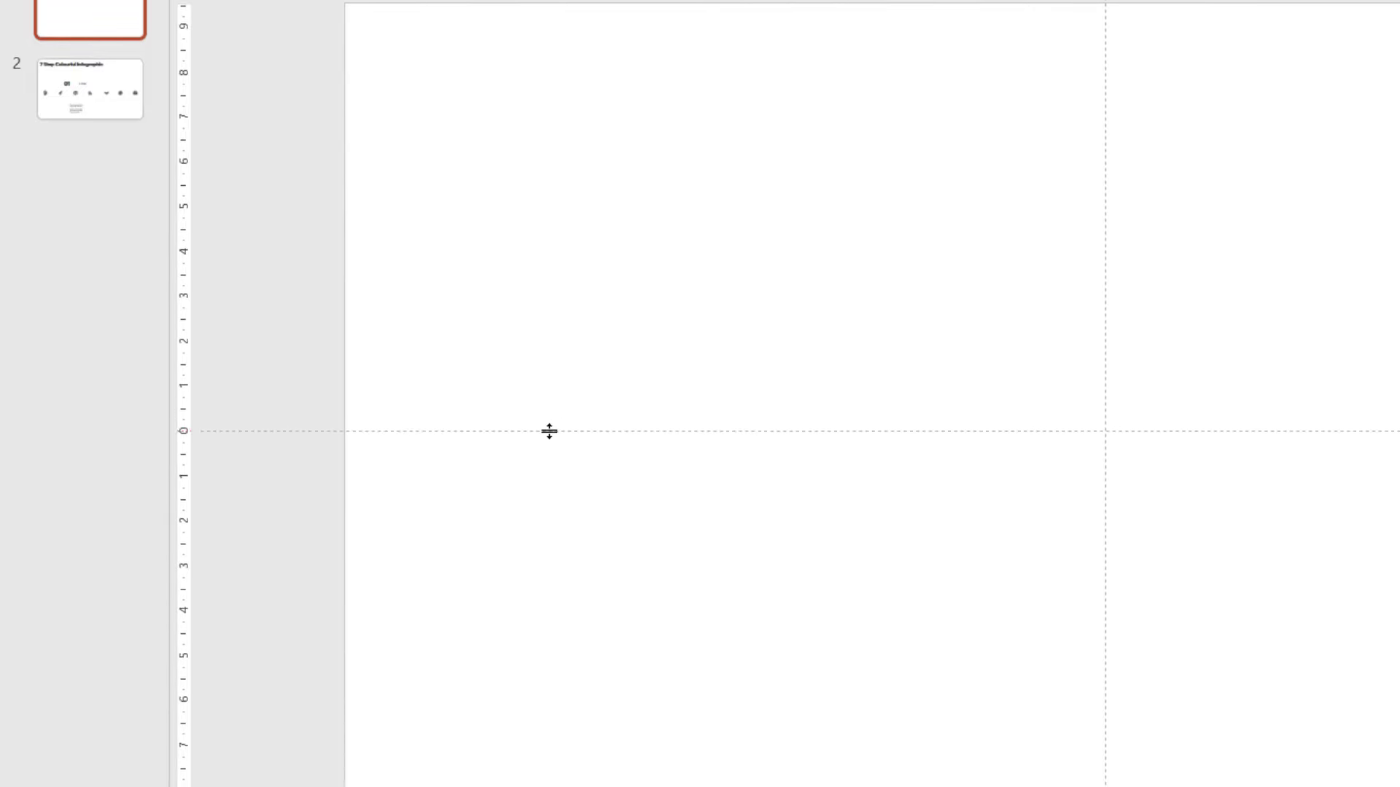
{"action": "left_click_drag", "start_coordinate": [549, 431], "coordinate": [549, 341]}
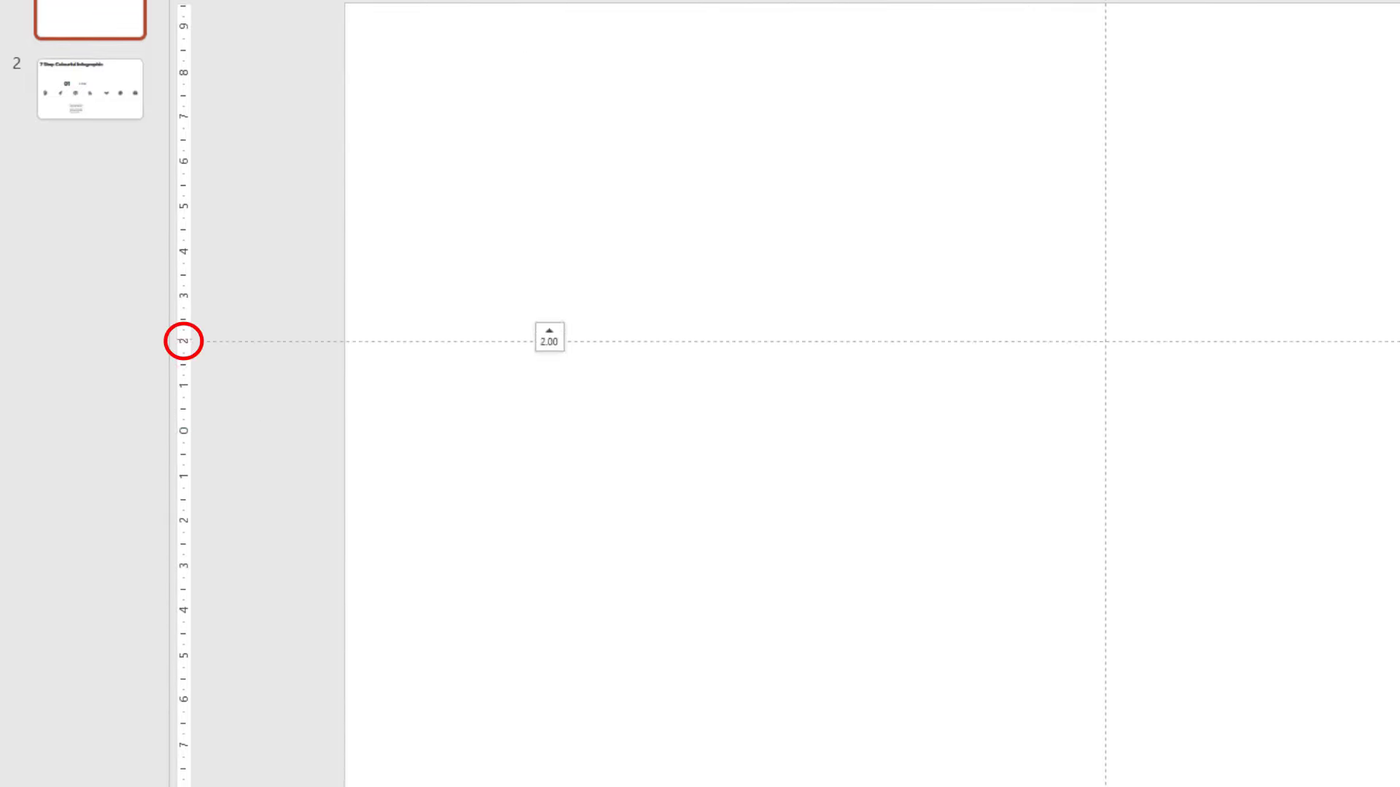
{"action": "right_click", "coordinate": [549, 341]}
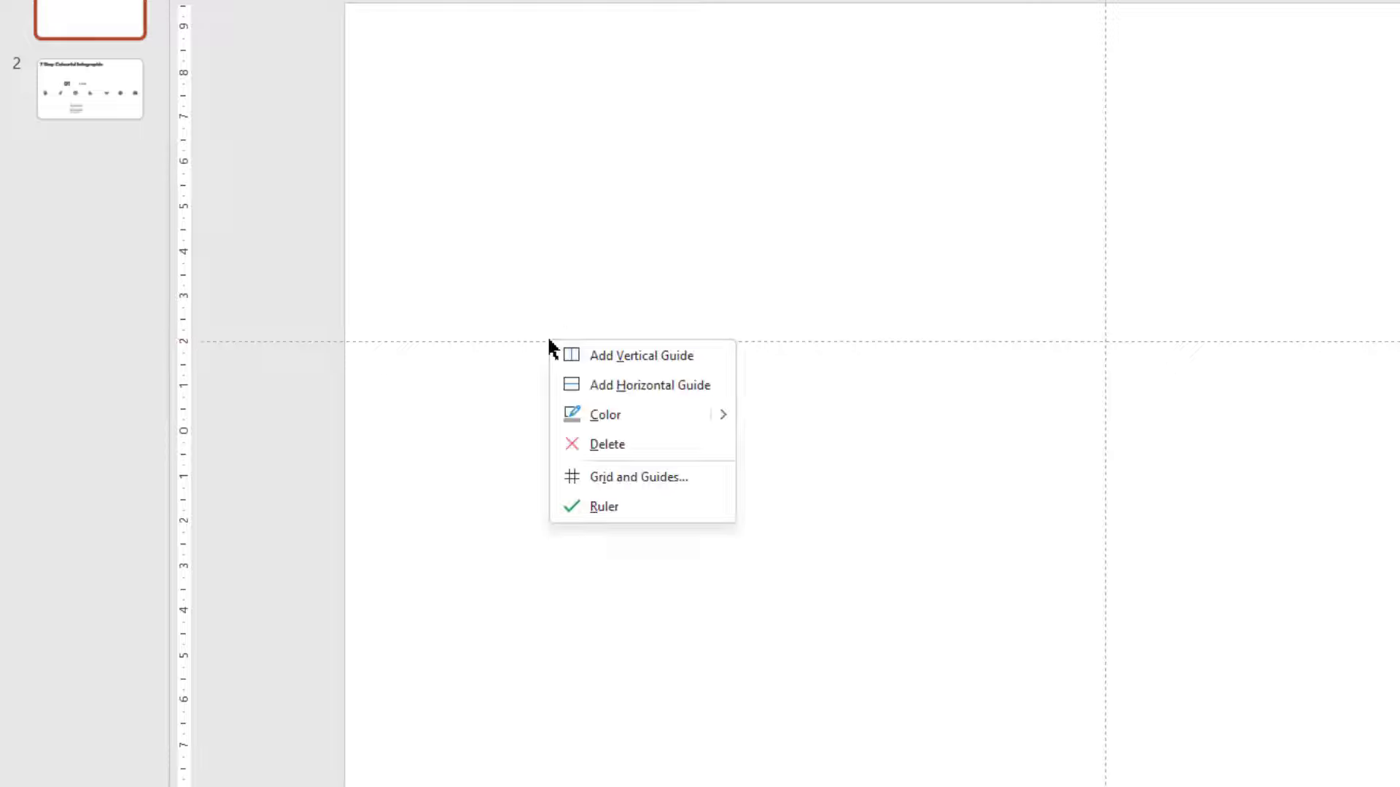
{"action": "left_click", "coordinate": [602, 386]}
{"action": "left_click_drag", "start_coordinate": [575, 363], "coordinate": [544, 520]}
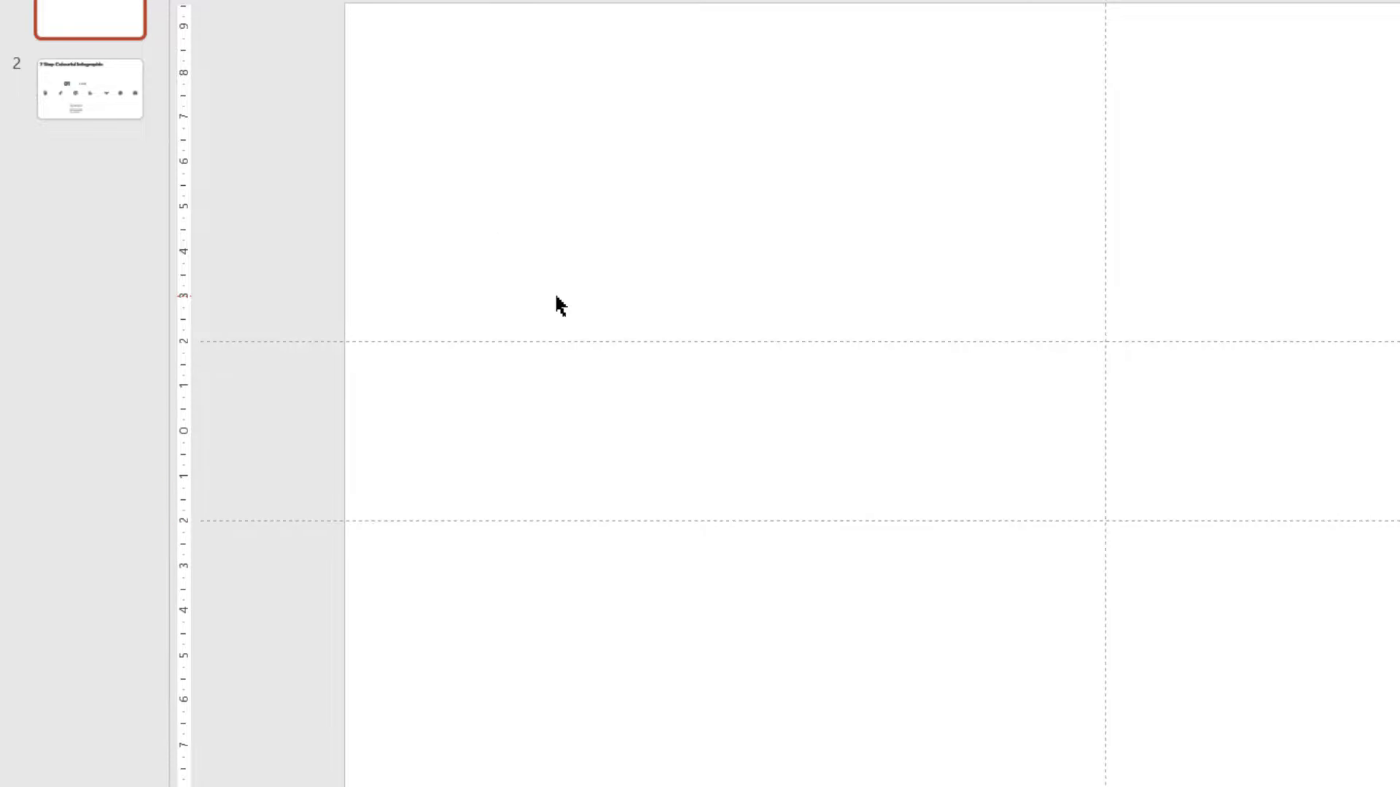
Step: Draw a rectangle spanning across the two horizontal guides
{"action": "left_click", "coordinate": [149, 68]}
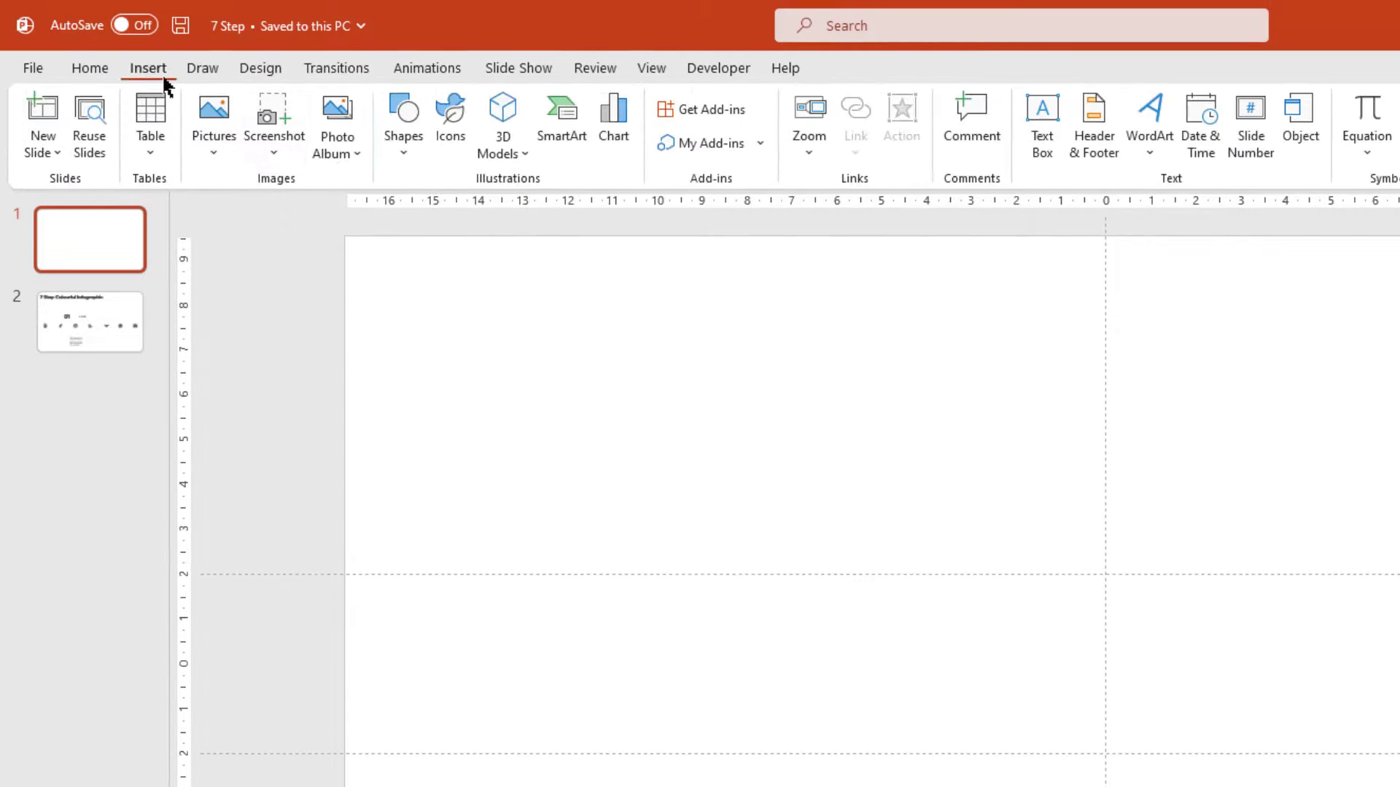
{"action": "left_click", "coordinate": [402, 155]}
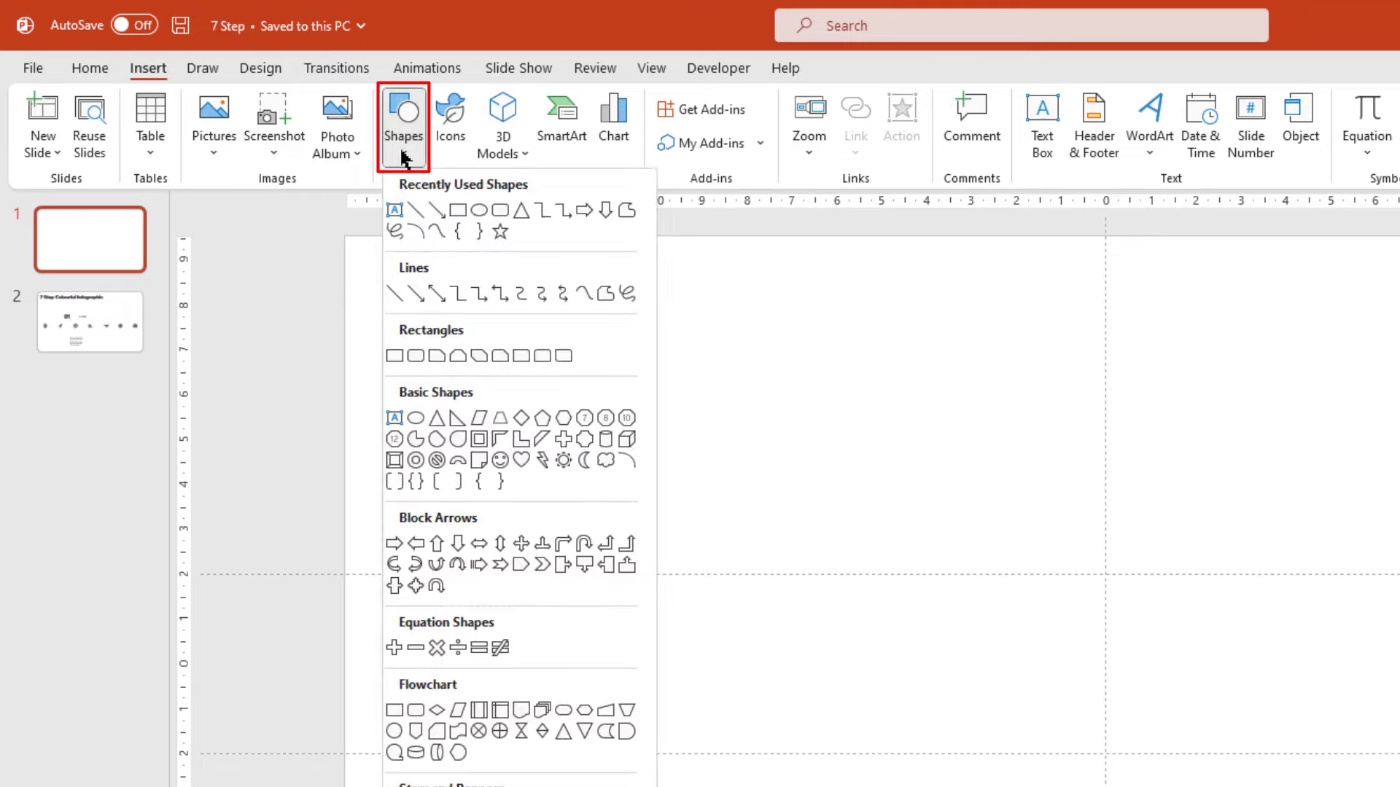
{"action": "left_click", "coordinate": [457, 210]}
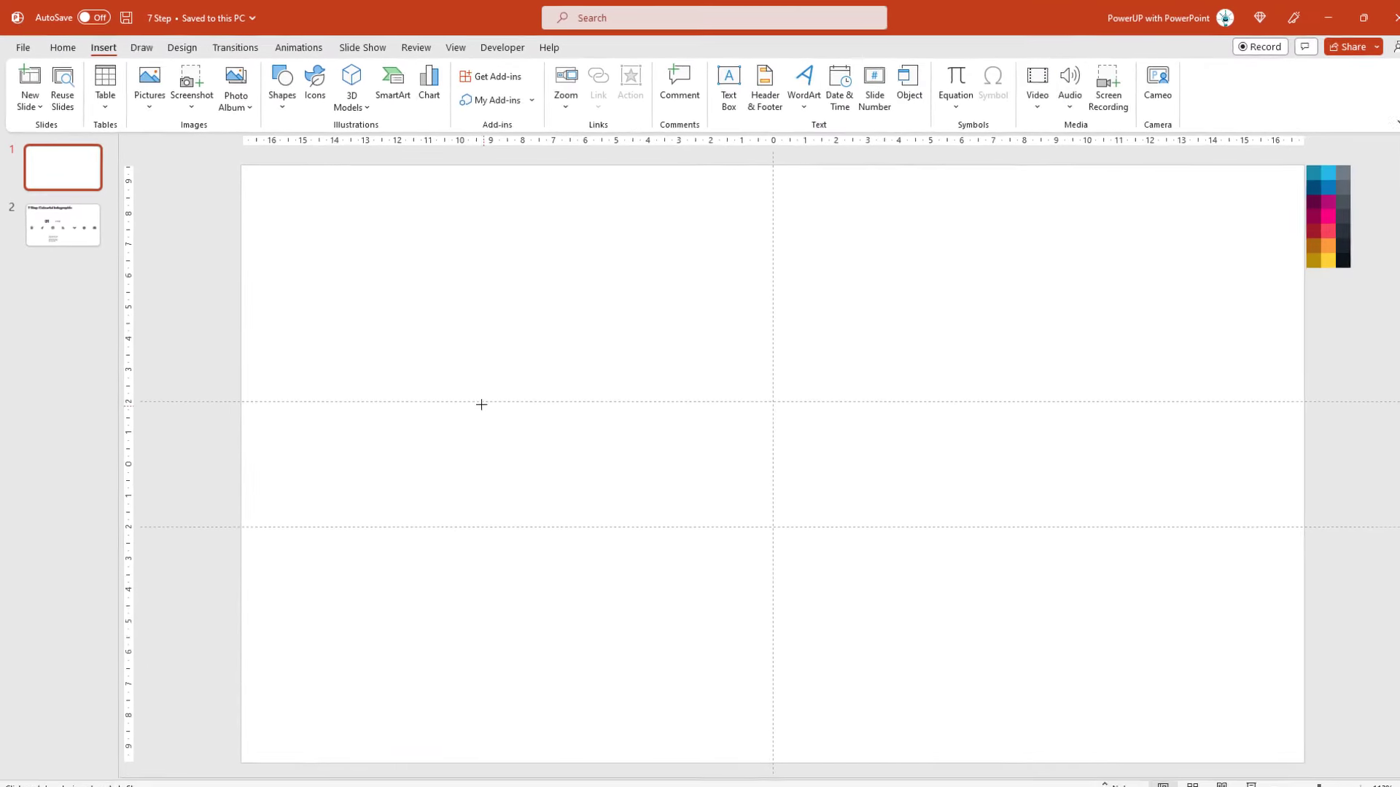
{"action": "left_click_drag", "start_coordinate": [474, 397], "coordinate": [667, 521]}
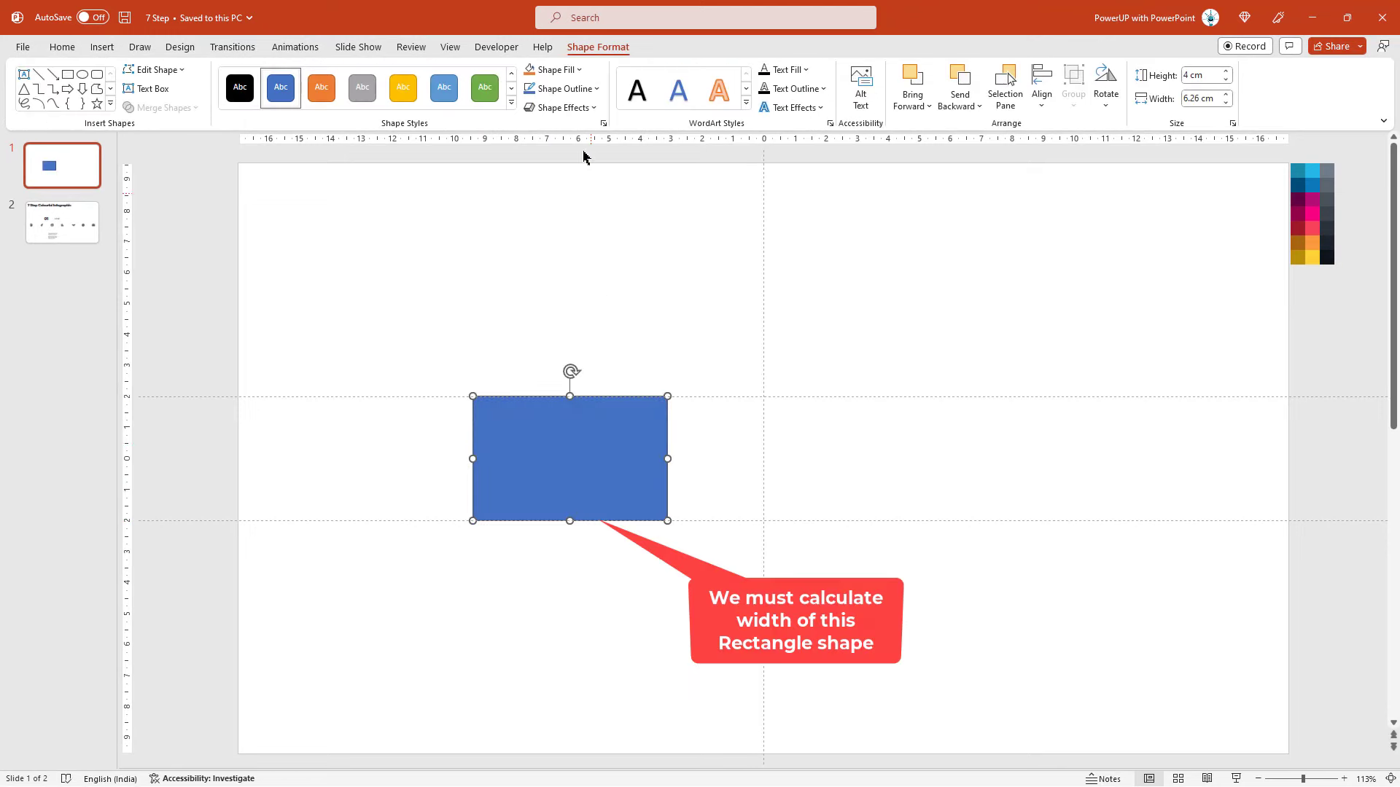
Step: Remove the rectangle's outline and snap its top and bottom edges to the guides
{"action": "left_click", "coordinate": [575, 89]}
{"action": "left_click", "coordinate": [572, 250]}
{"action": "left_click", "coordinate": [570, 397]}
{"action": "left_click_drag", "start_coordinate": [569, 520], "coordinate": [570, 522]}
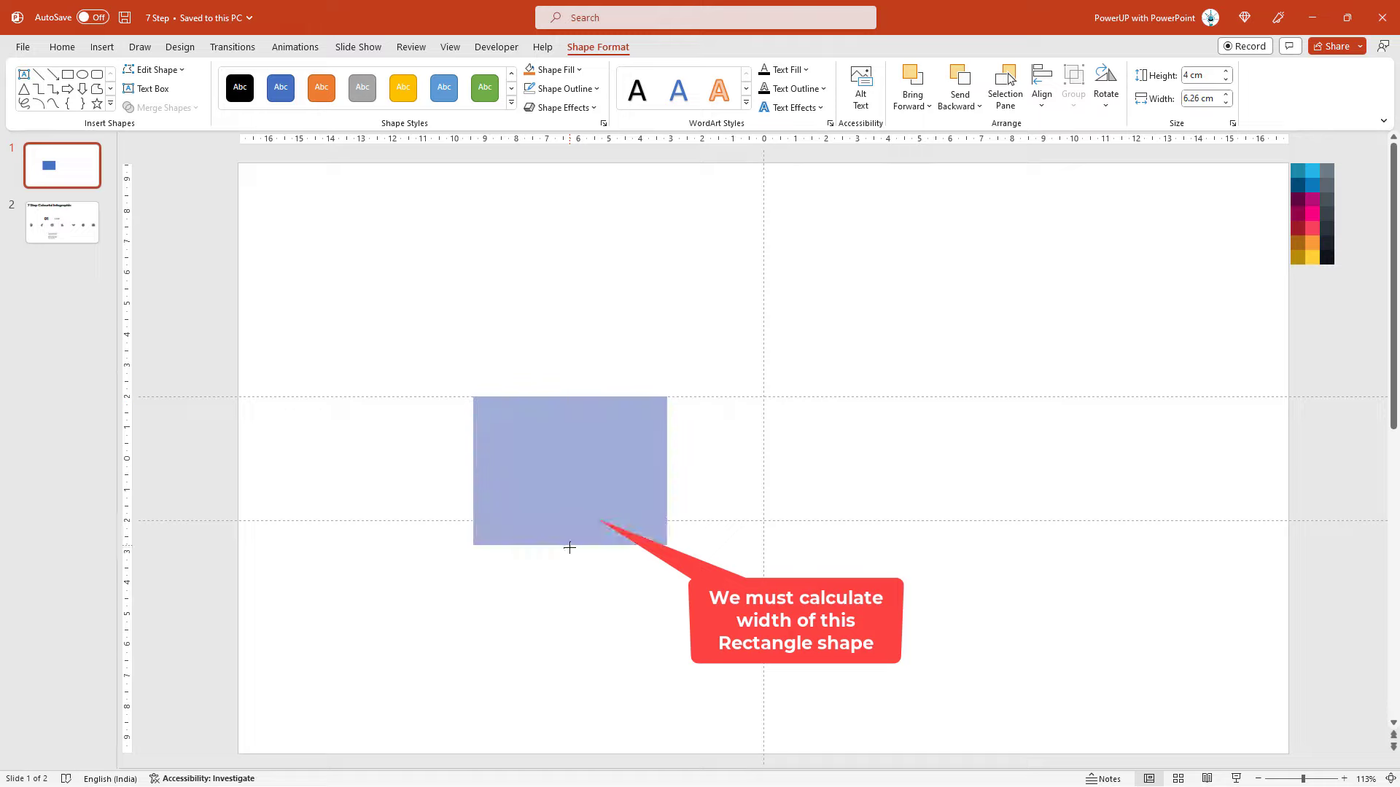
{"action": "left_click", "coordinate": [685, 453]}
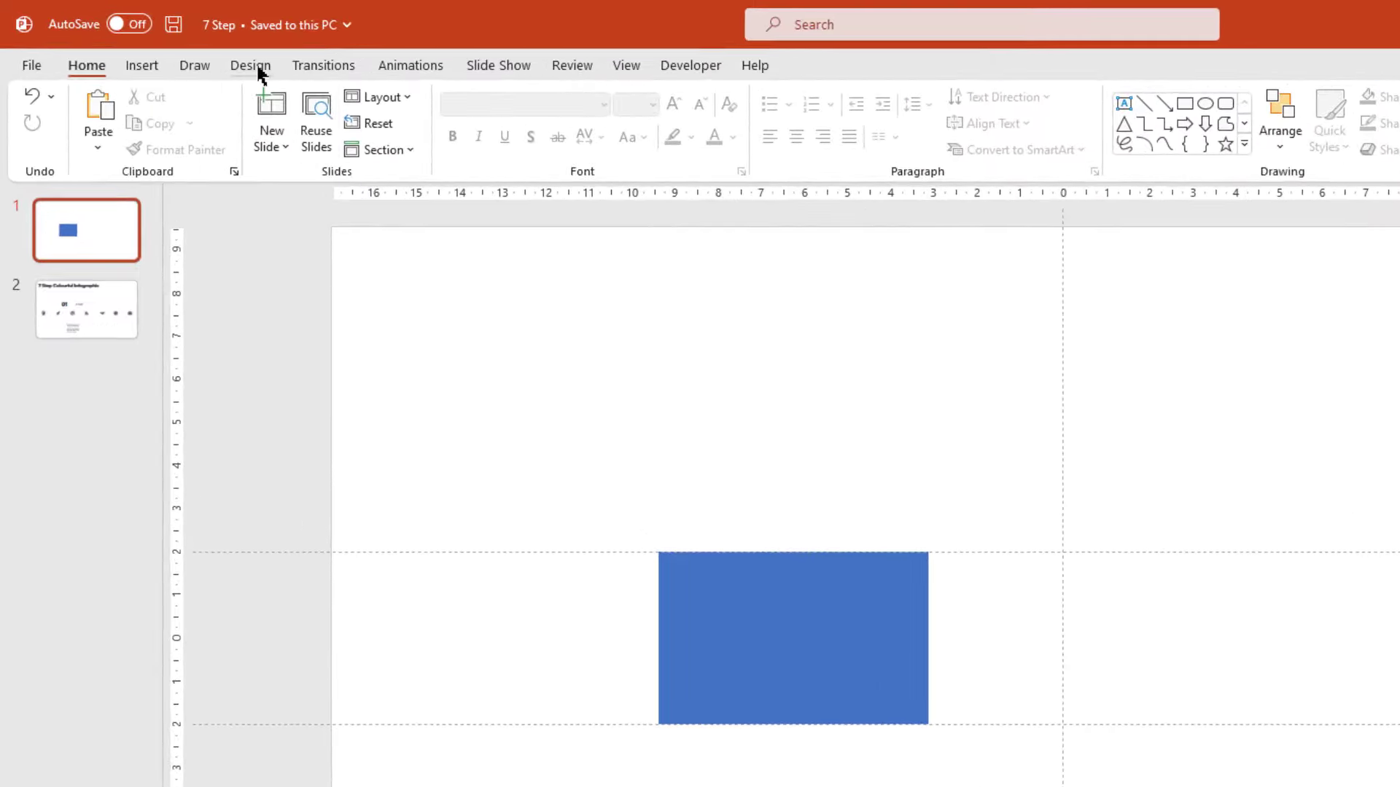
Step: Open the Custom Slide Size dialog to read the 33.867 cm slide width
{"action": "left_click", "coordinate": [179, 46]}
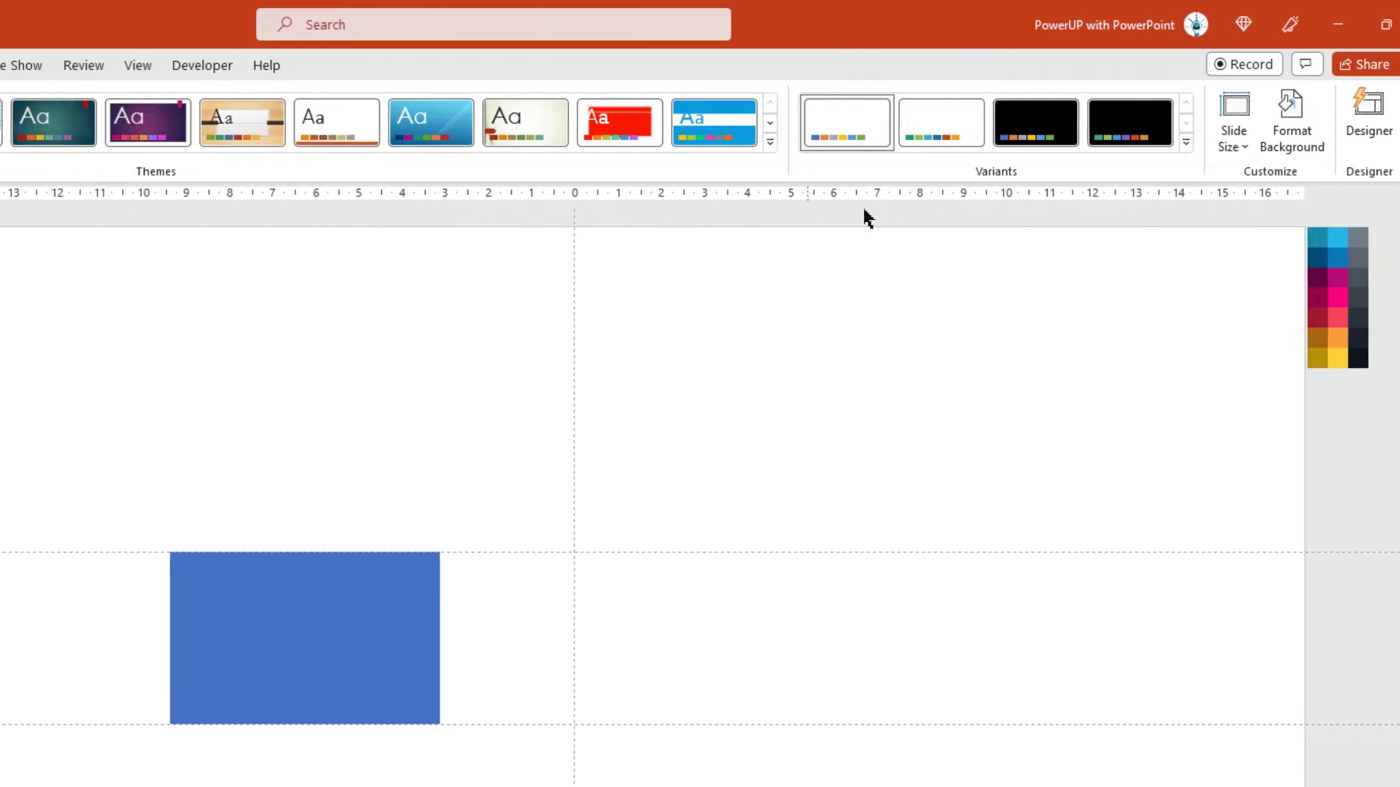
{"action": "left_click", "coordinate": [1184, 149]}
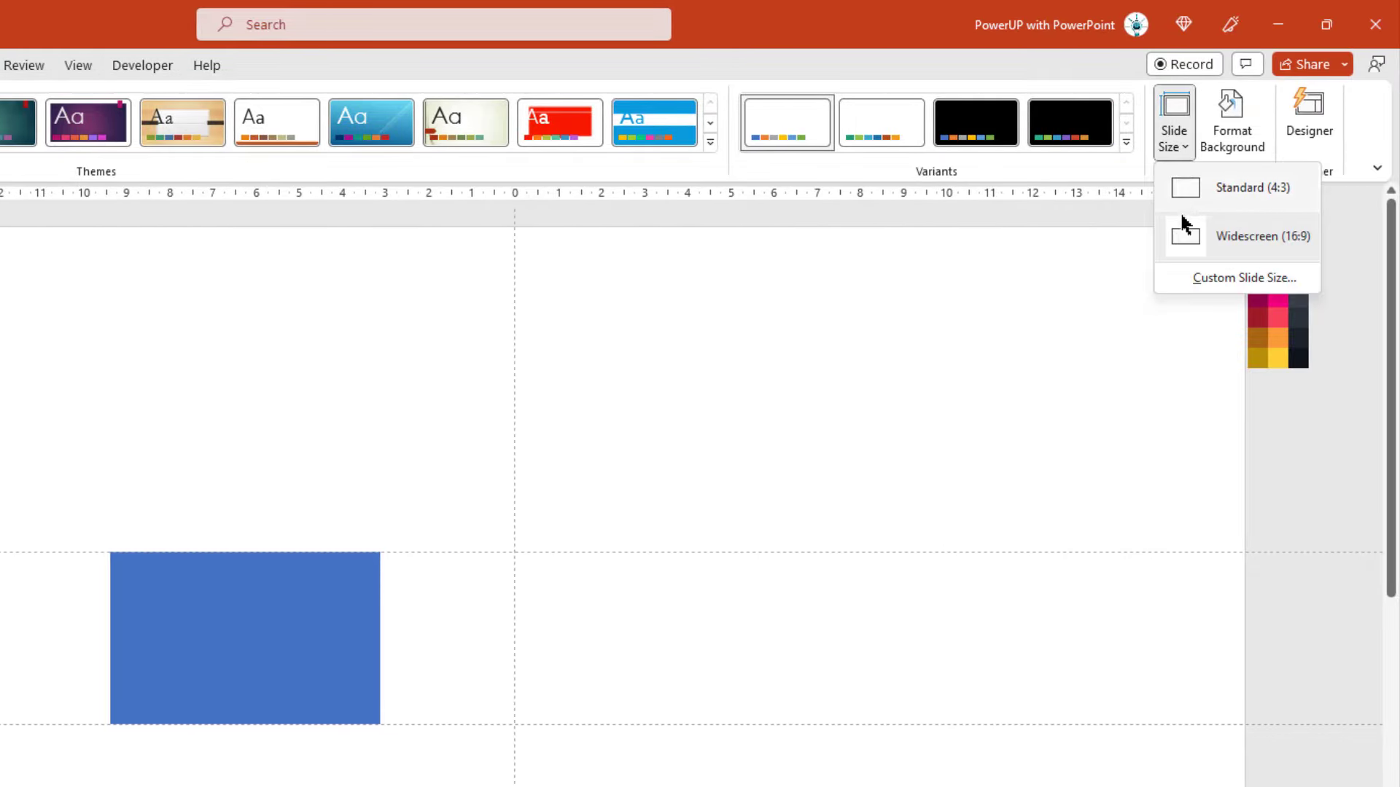
{"action": "left_click", "coordinate": [1199, 284]}
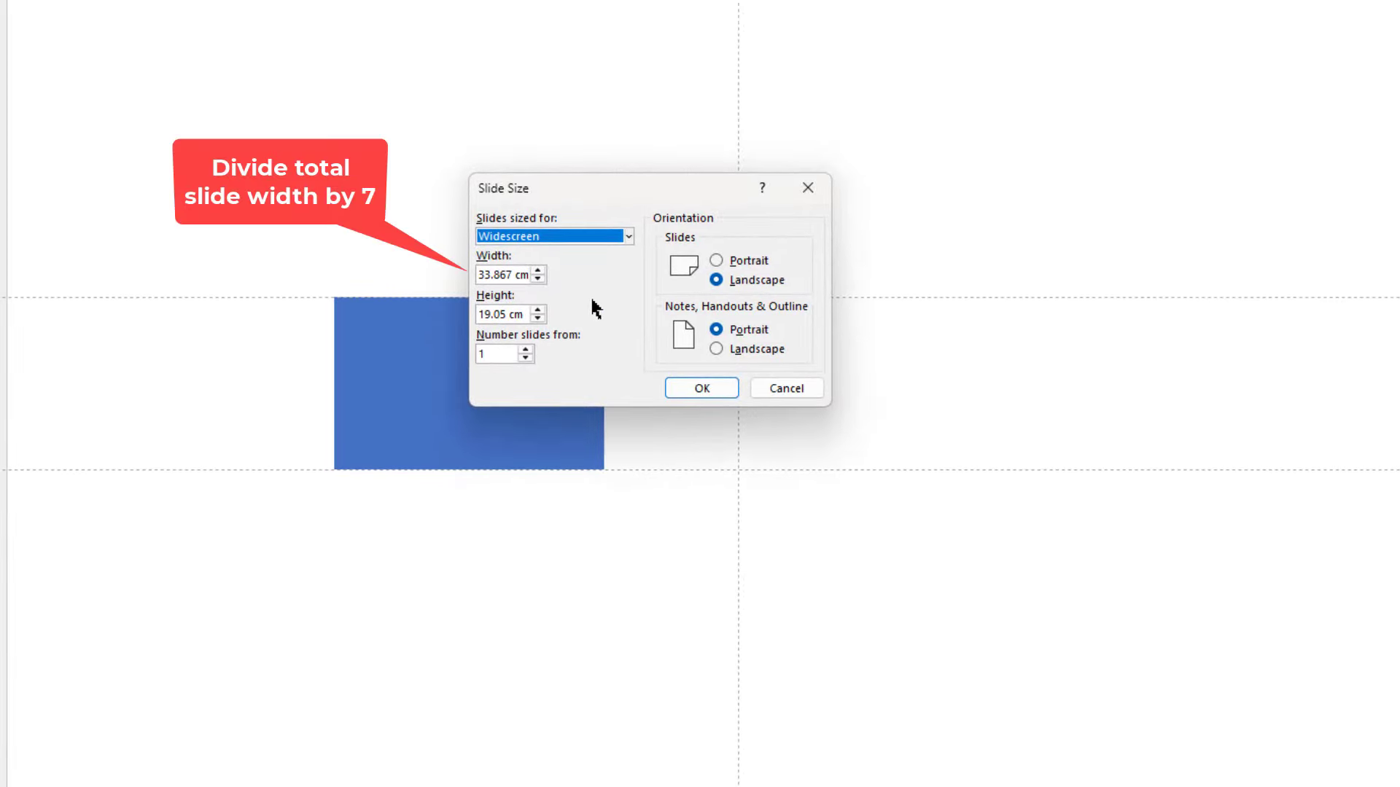
Step: Compute 33.867 ÷ 7 = 4.838 in Calculator, select the result, and close Calculator
{"action": "double_click", "coordinate": [1175, 543]}
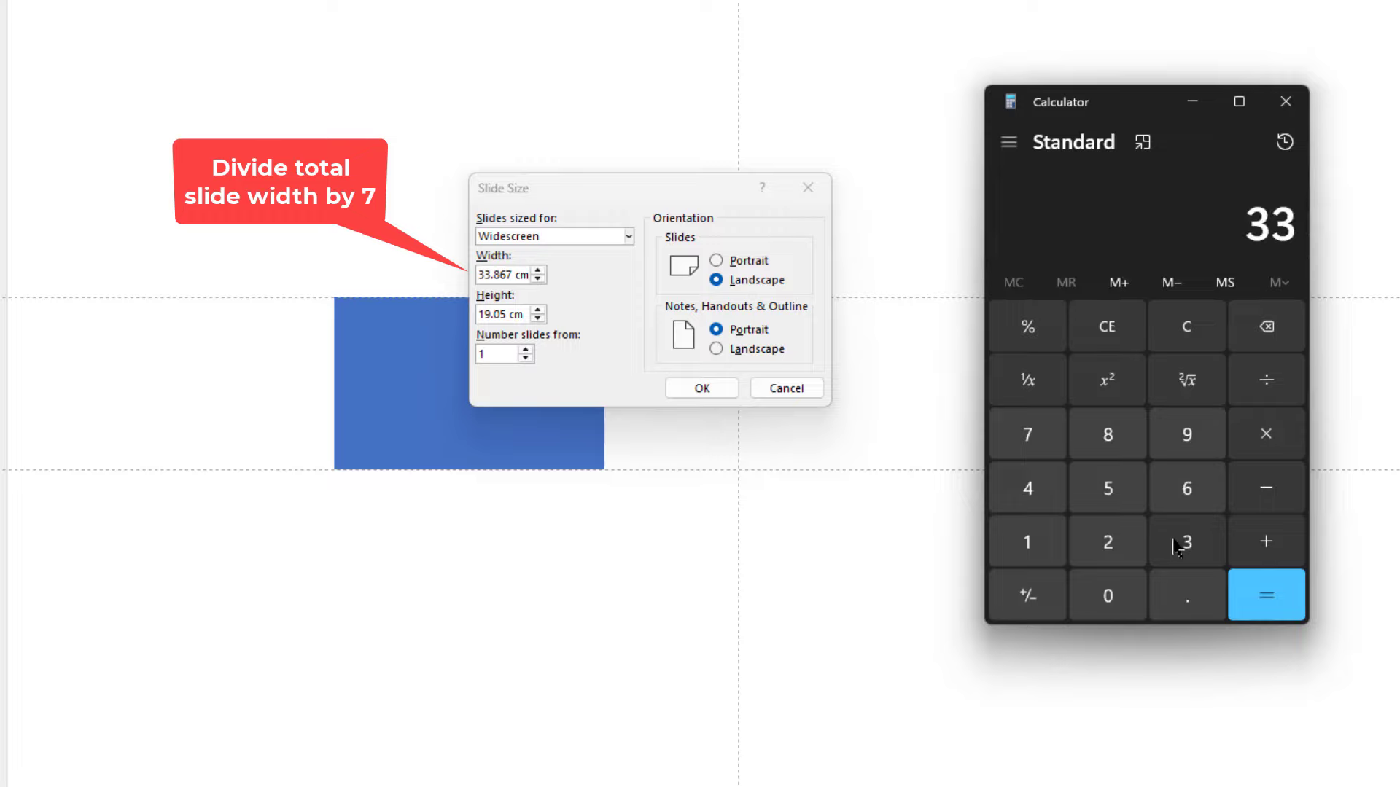
{"action": "left_click", "coordinate": [1182, 594]}
{"action": "left_click", "coordinate": [1112, 444]}
{"action": "left_click", "coordinate": [1183, 490]}
{"action": "left_click", "coordinate": [1023, 435]}
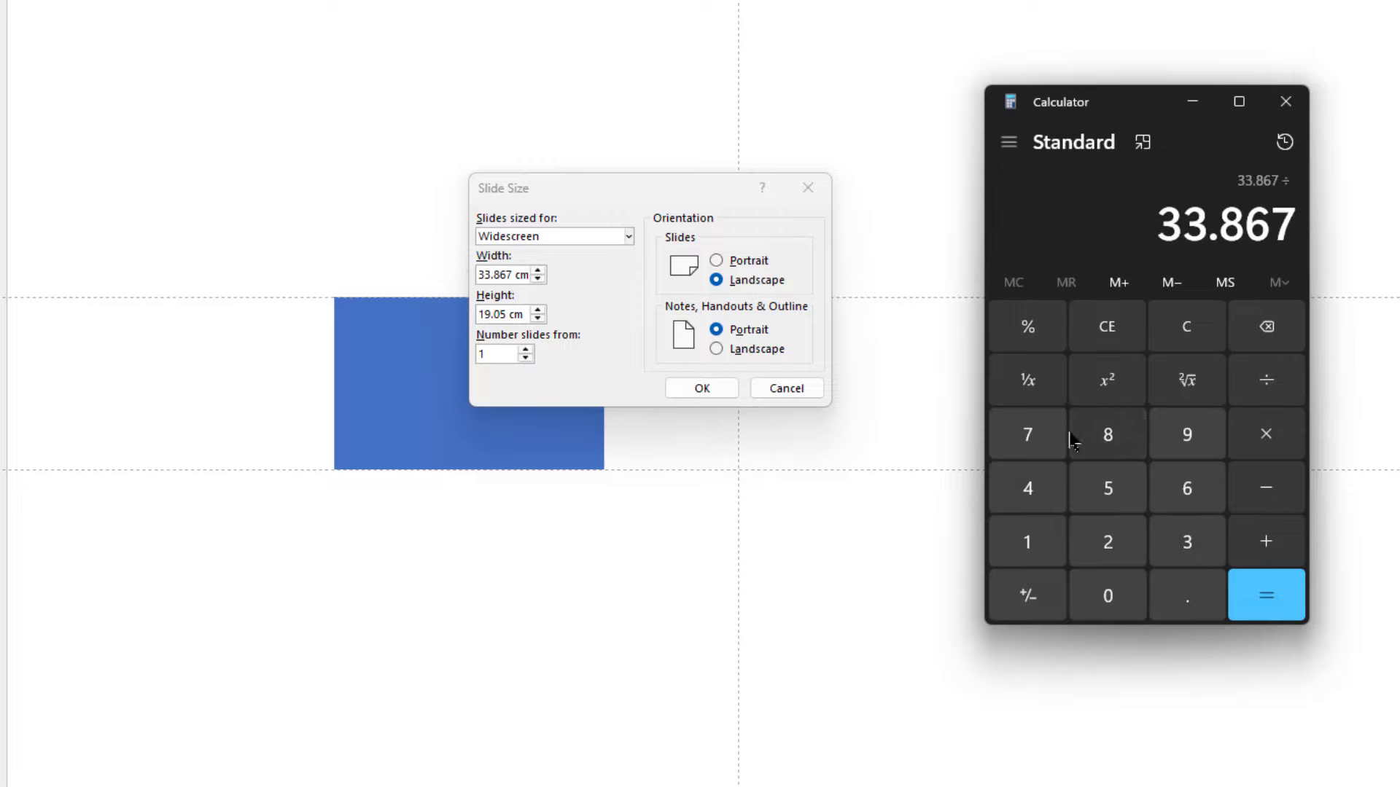
{"action": "left_click", "coordinate": [1030, 440]}
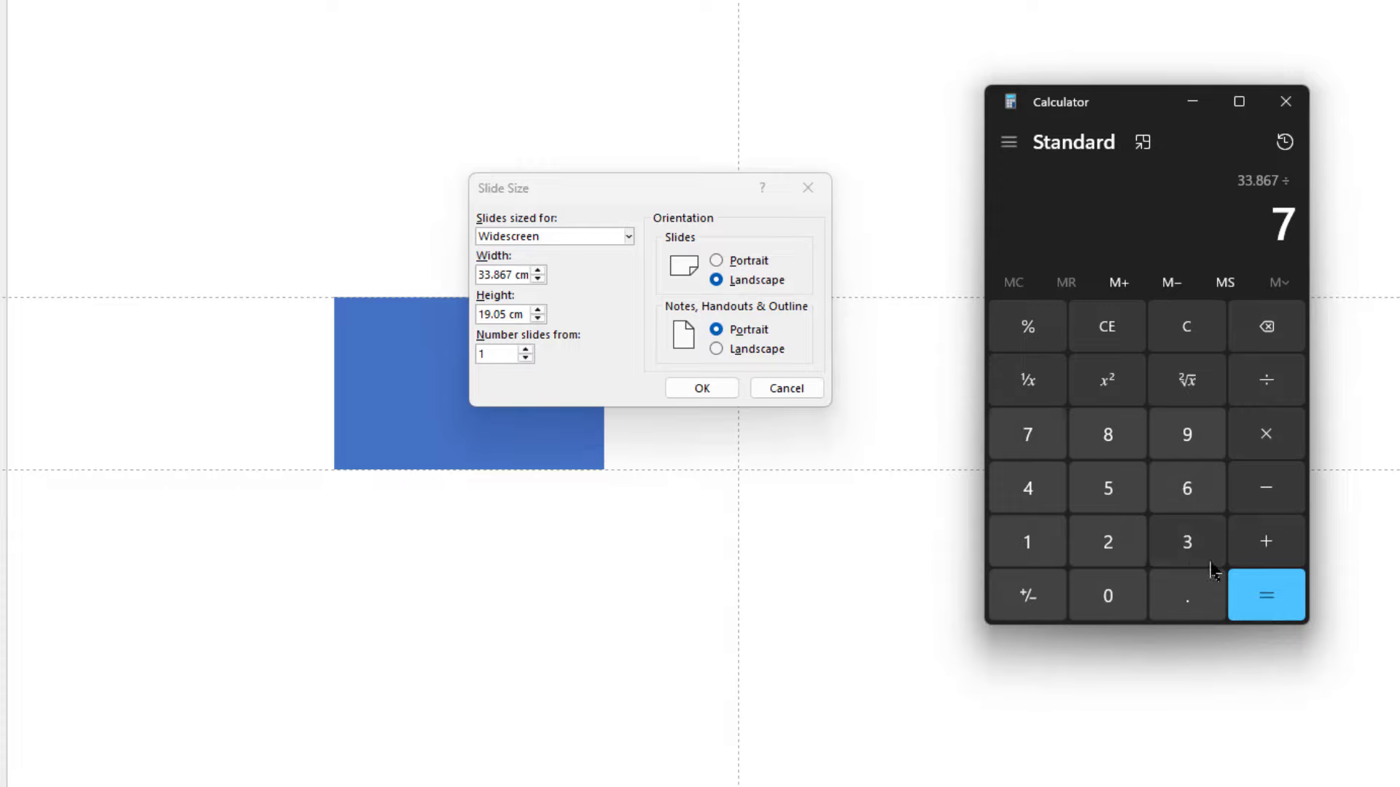
{"action": "left_click", "coordinate": [1259, 593]}
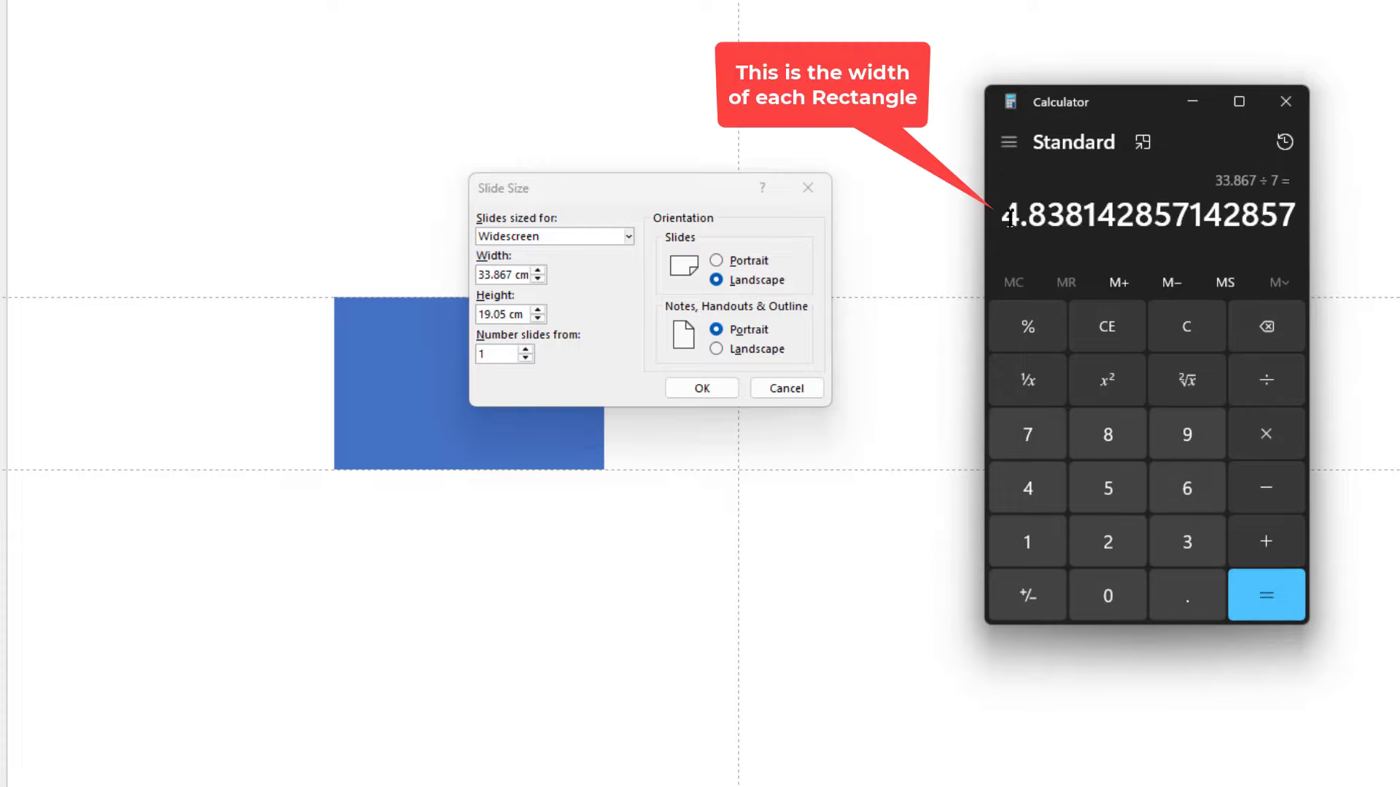
{"action": "left_click_drag", "start_coordinate": [1008, 217], "coordinate": [1079, 216]}
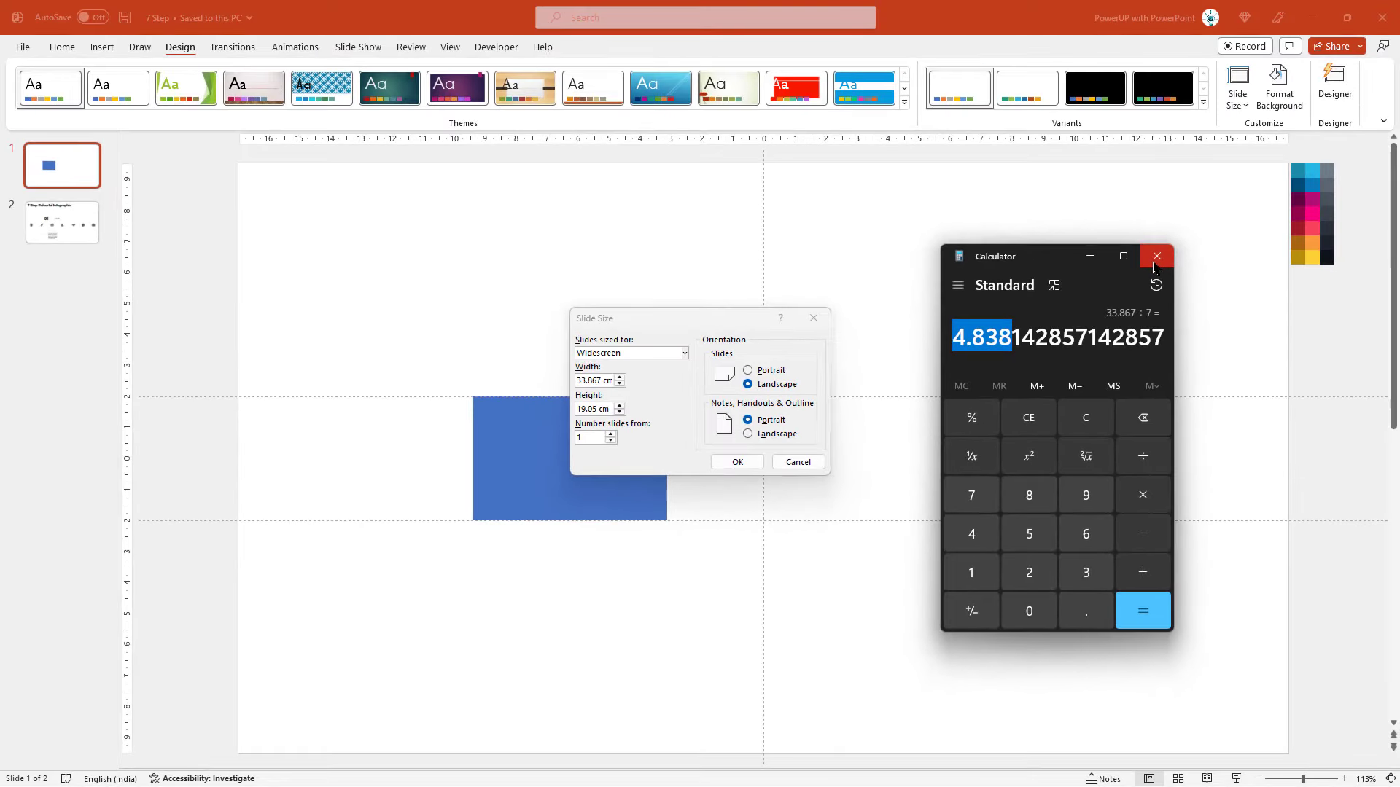
{"action": "left_click", "coordinate": [867, 442]}
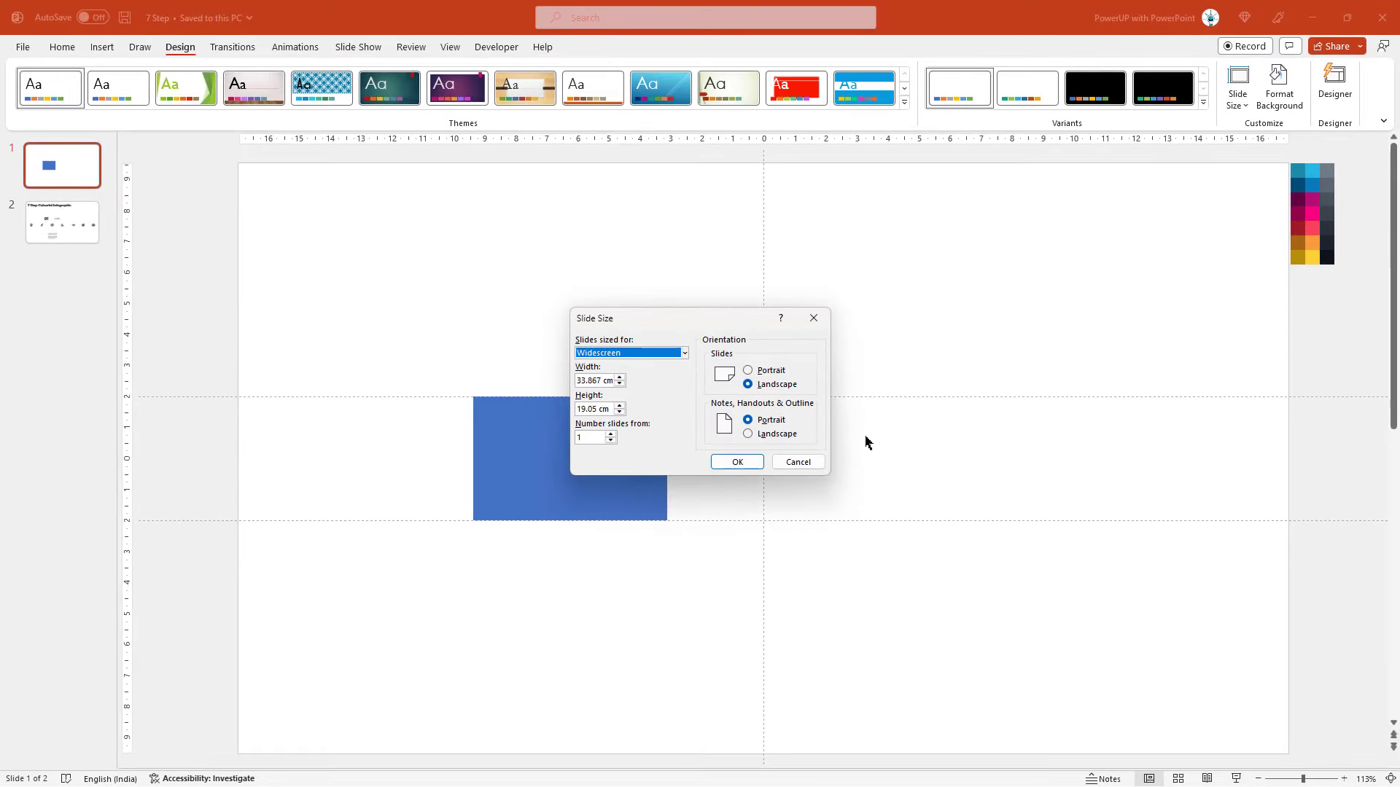
Step: Cancel Slide Size, set the rectangle width to 4.84 cm and move it to the slide's left edge
{"action": "left_click", "coordinate": [815, 465]}
{"action": "left_click", "coordinate": [634, 458]}
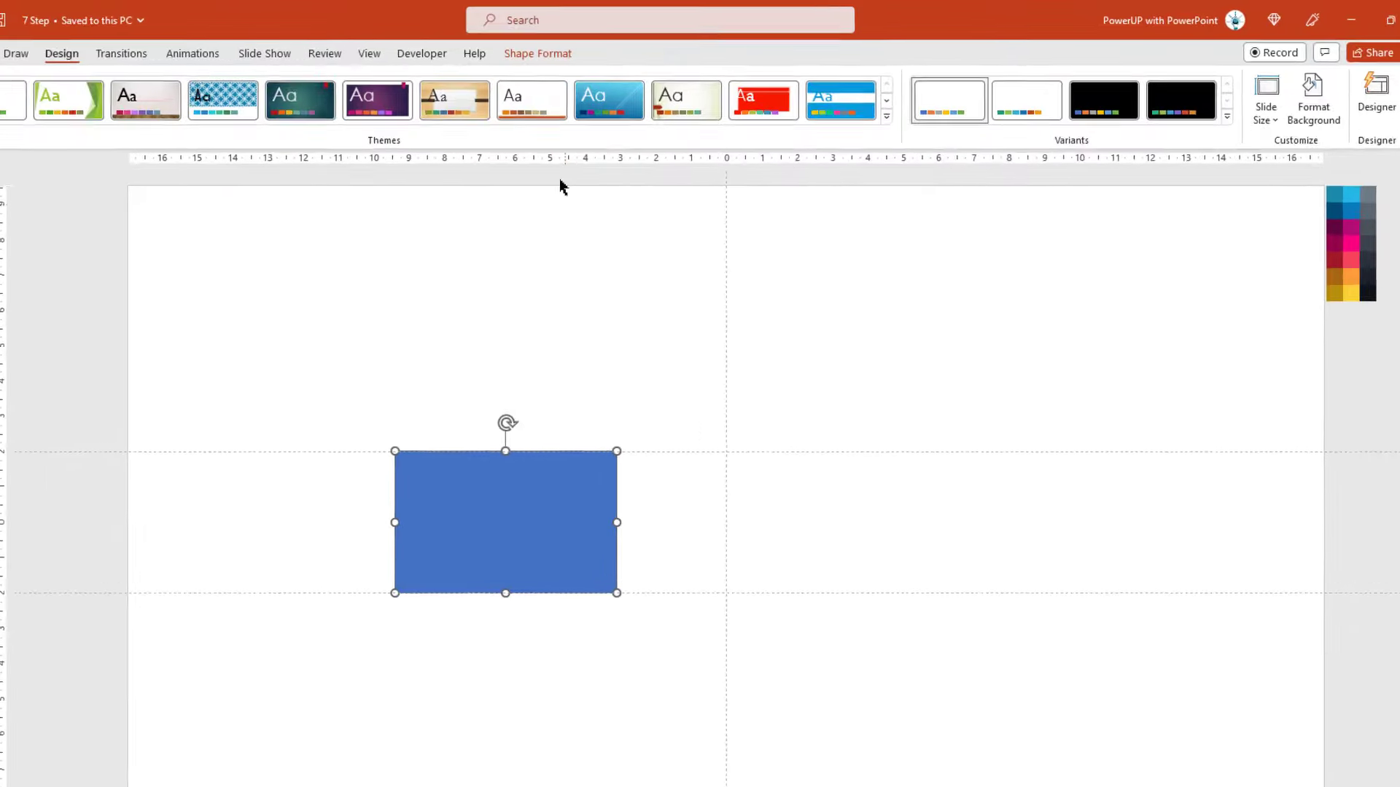
{"action": "left_click", "coordinate": [598, 47]}
{"action": "left_click", "coordinate": [1254, 129]}
{"action": "type", "text": "4.84"}
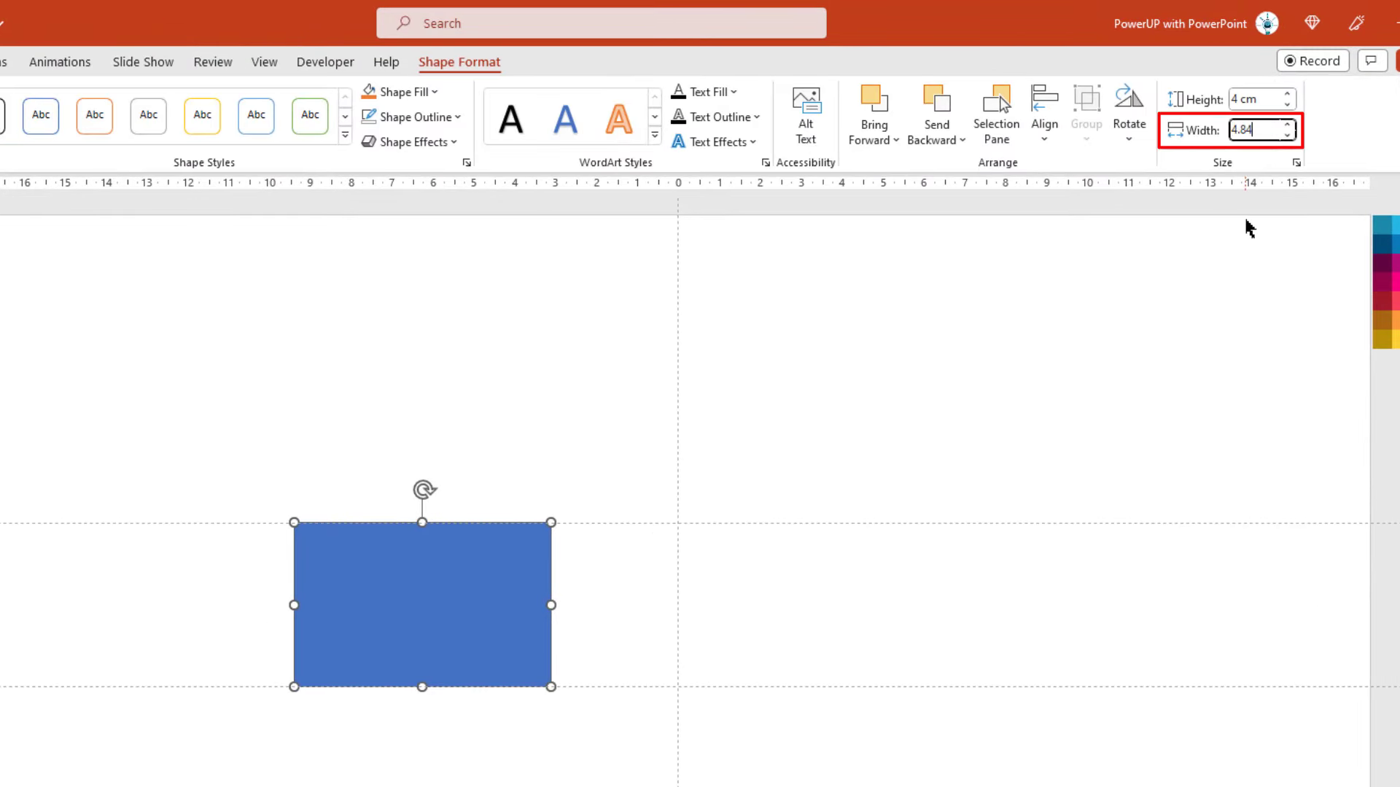
{"action": "key", "text": "Return"}
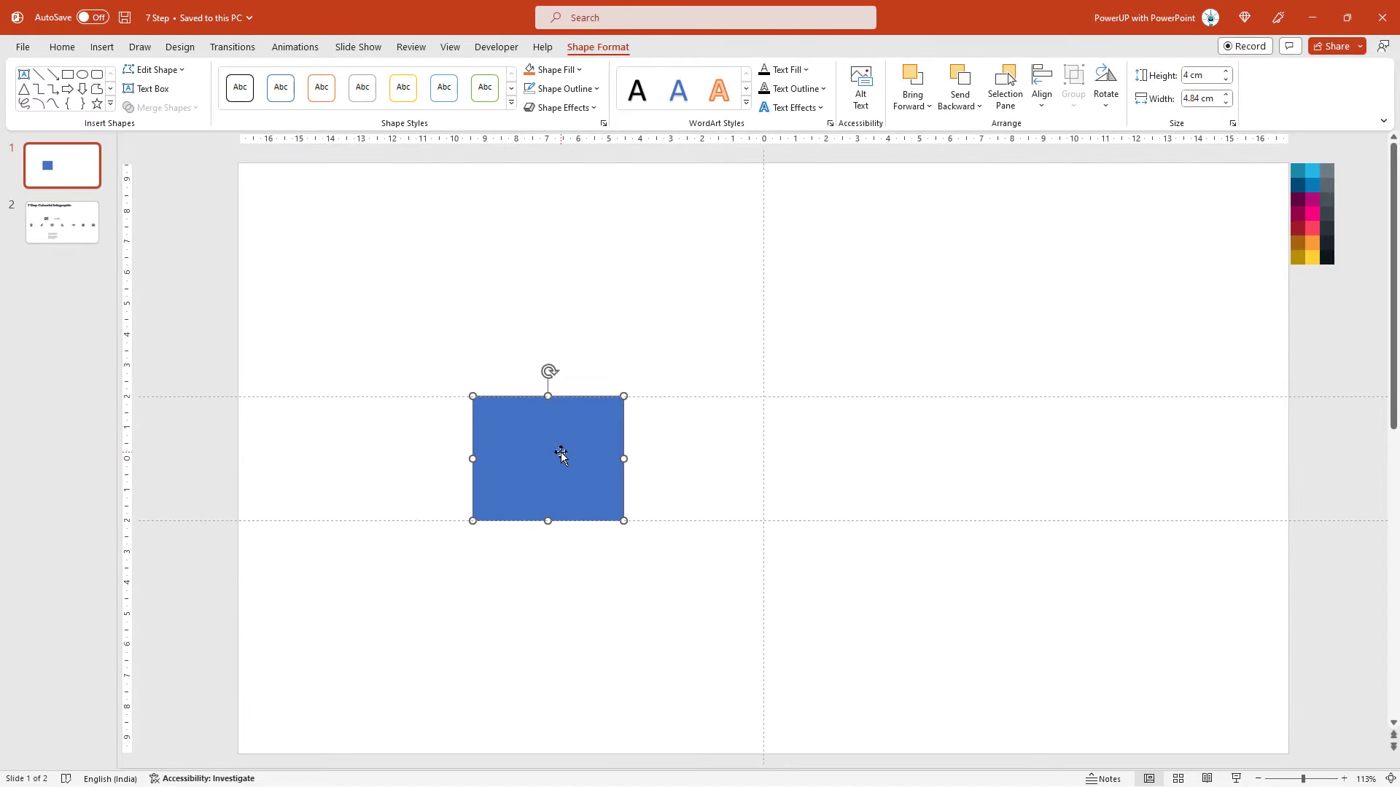
{"action": "left_click_drag", "start_coordinate": [560, 453], "coordinate": [327, 452]}
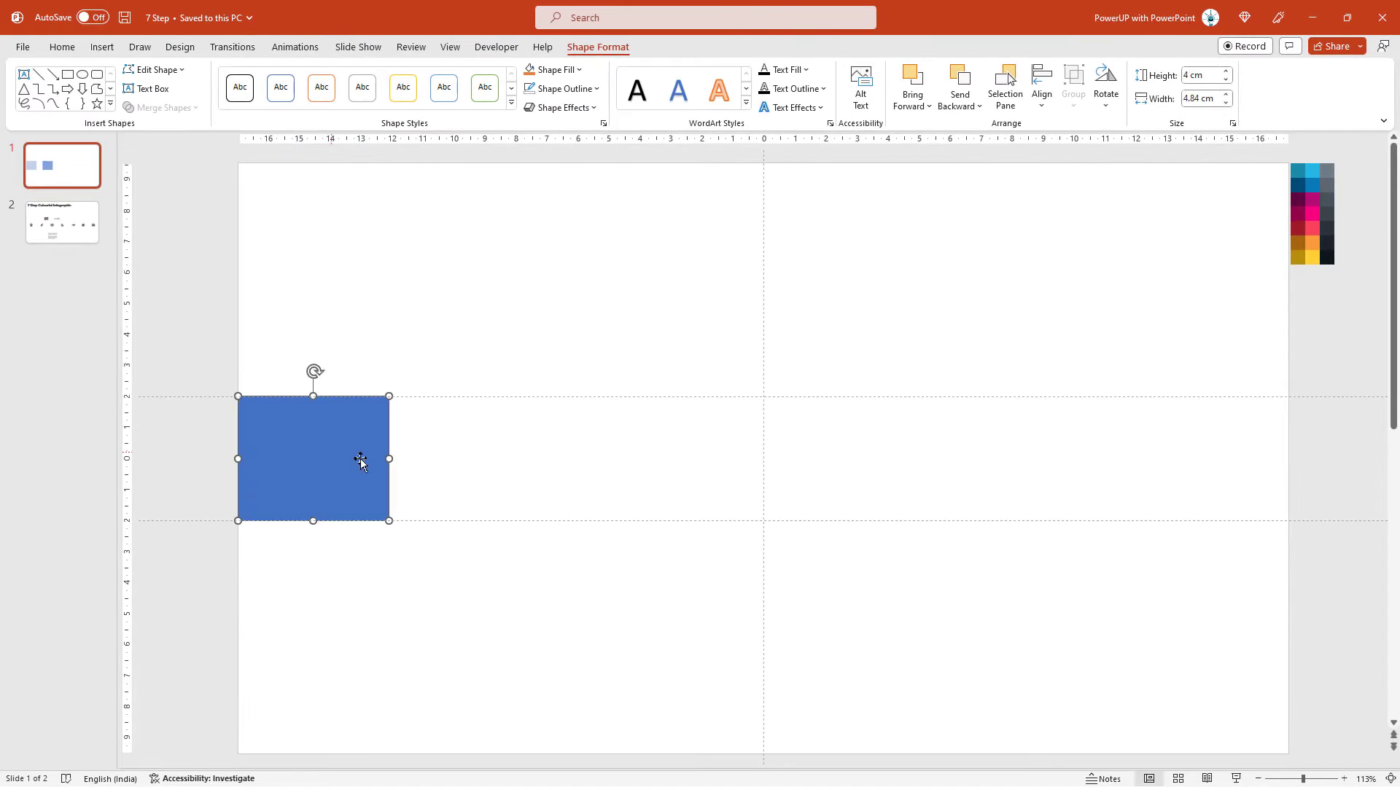
Step: Duplicate the rectangle with Ctrl+D so copies line up edge to edge across the slide
{"action": "key", "text": "ctrl+d"}
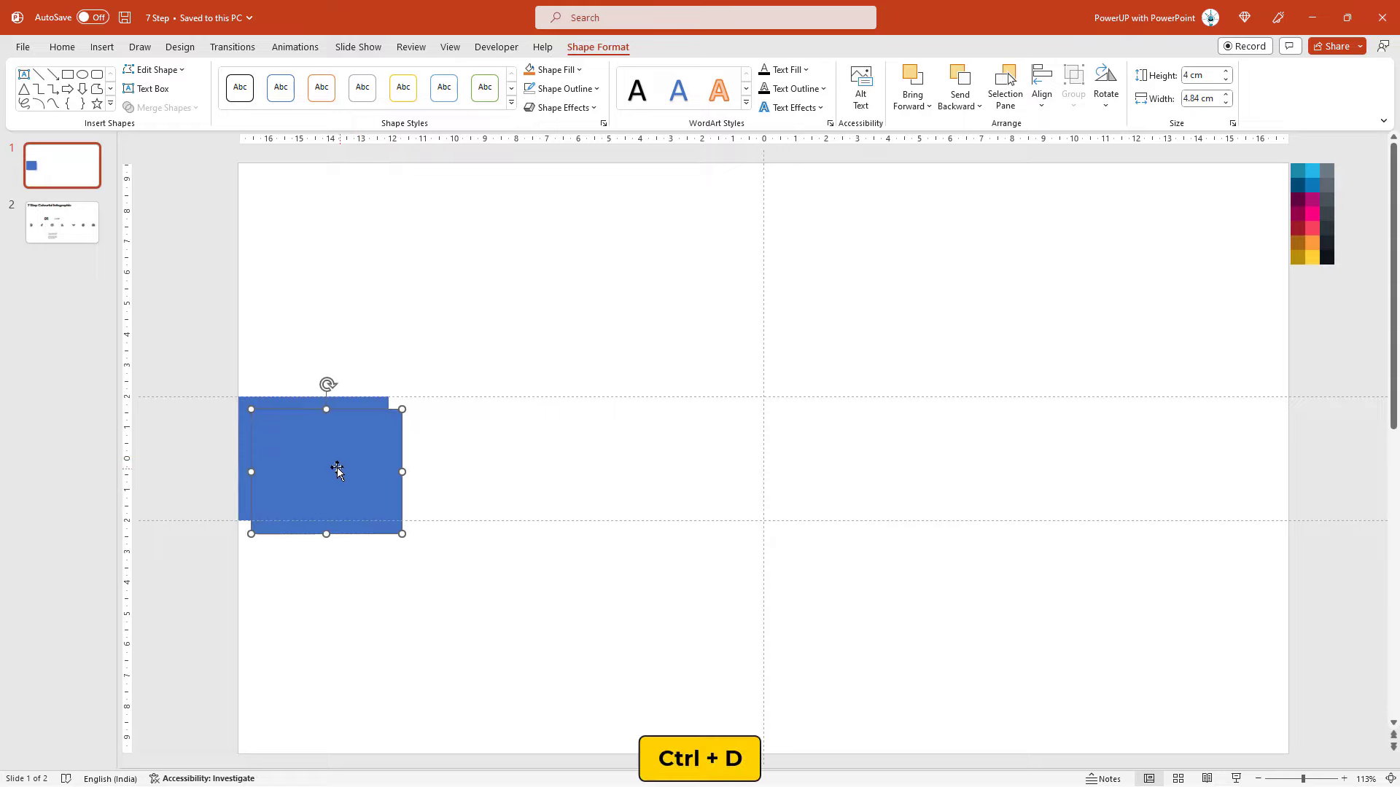
{"action": "left_click_drag", "start_coordinate": [337, 469], "coordinate": [478, 452]}
{"action": "key", "text": "ctrl+d"}
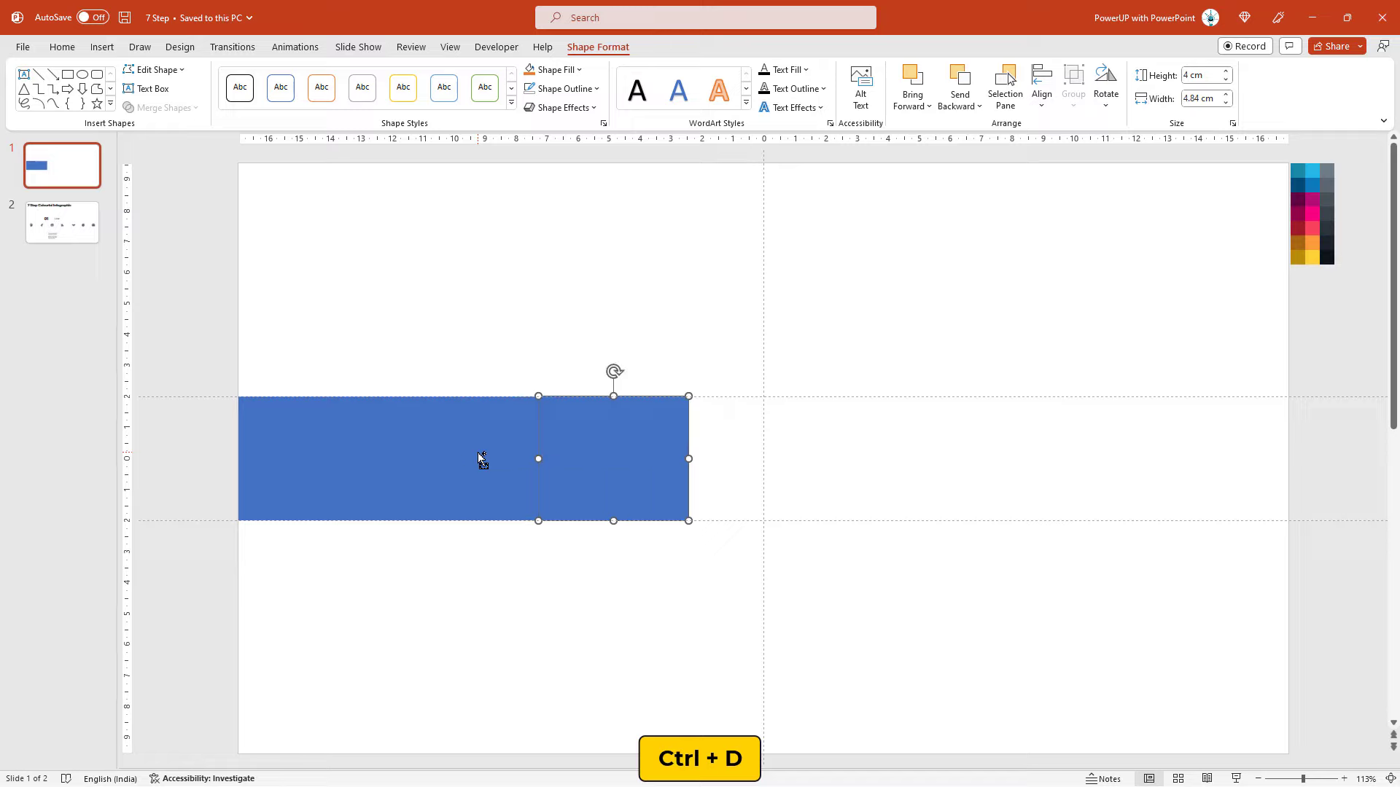
{"action": "key", "text": "ctrl+d"}
{"action": "key", "text": "ctrl+d"}
{"action": "key", "text": "ctrl+d"}
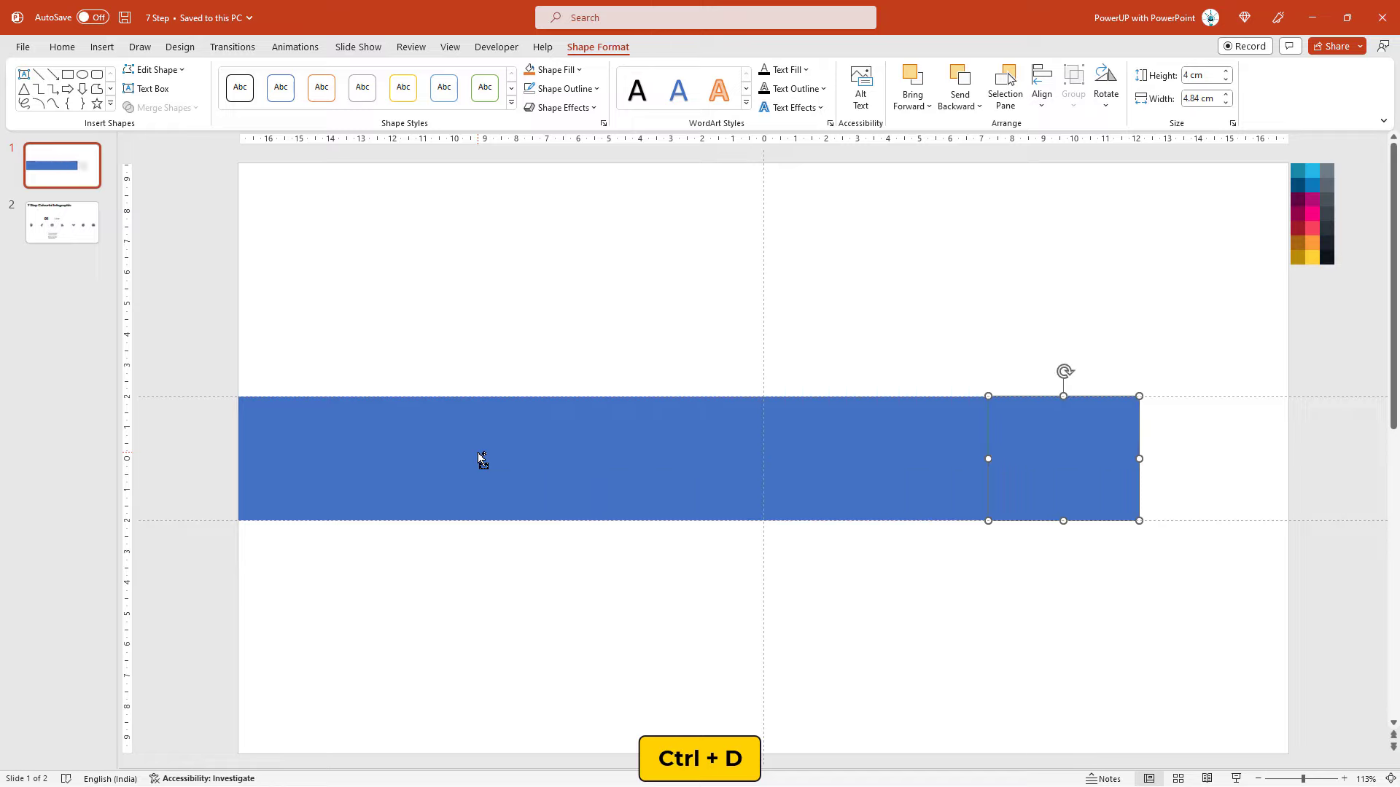
{"action": "key", "text": "ctrl+d"}
Step: Eyedrop a light slate grey into the first rectangle and a darker grey into the second
{"action": "left_click", "coordinate": [390, 368]}
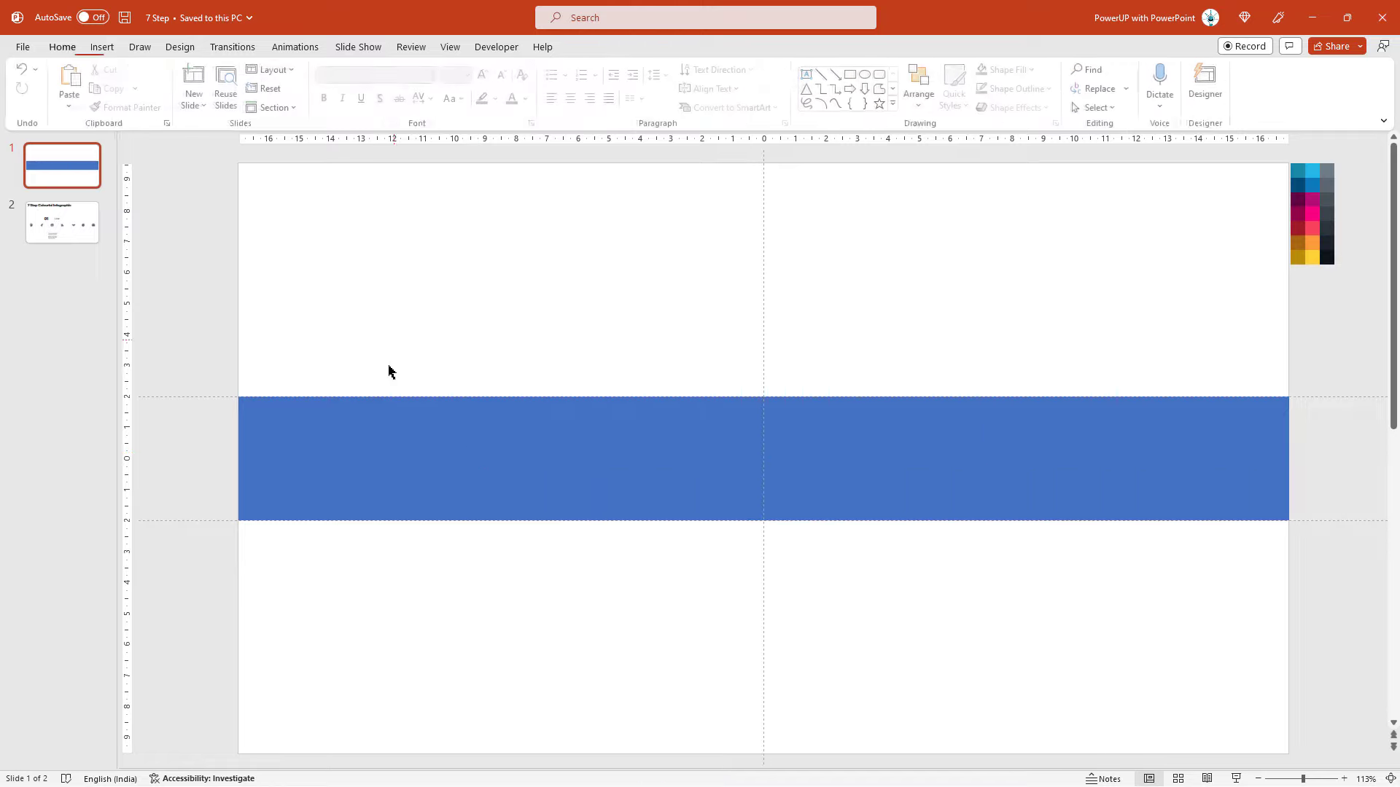
{"action": "left_click", "coordinate": [309, 417]}
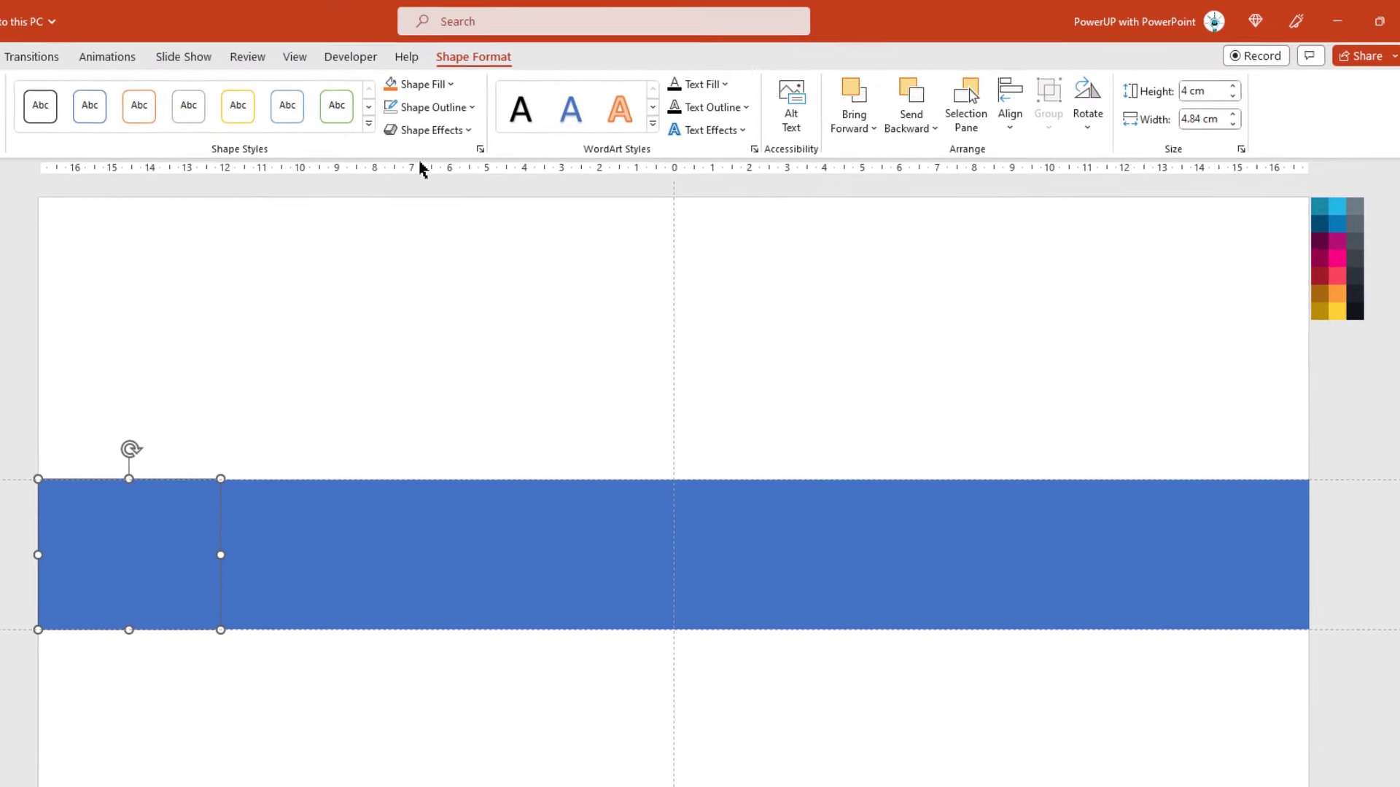
{"action": "left_click", "coordinate": [571, 70]}
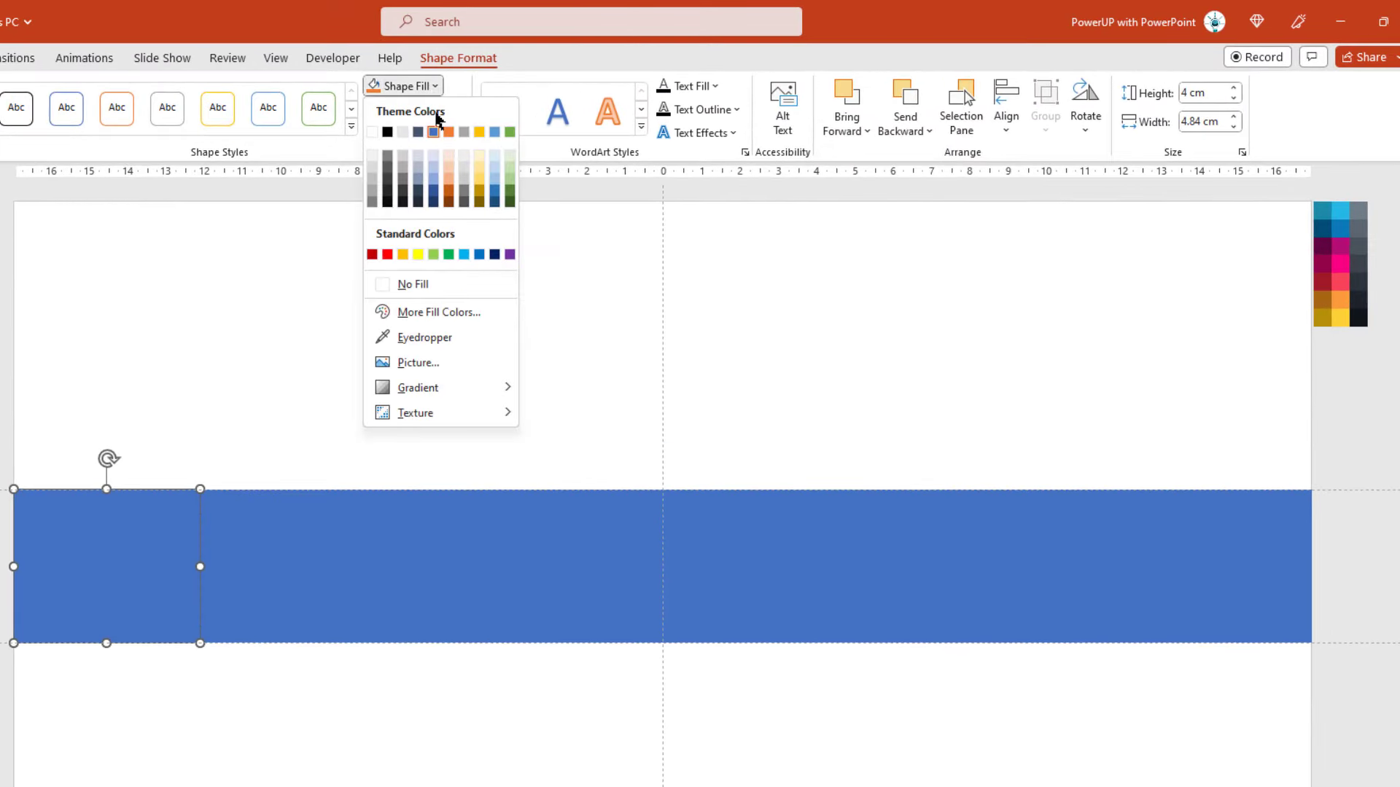
{"action": "left_click", "coordinate": [444, 343]}
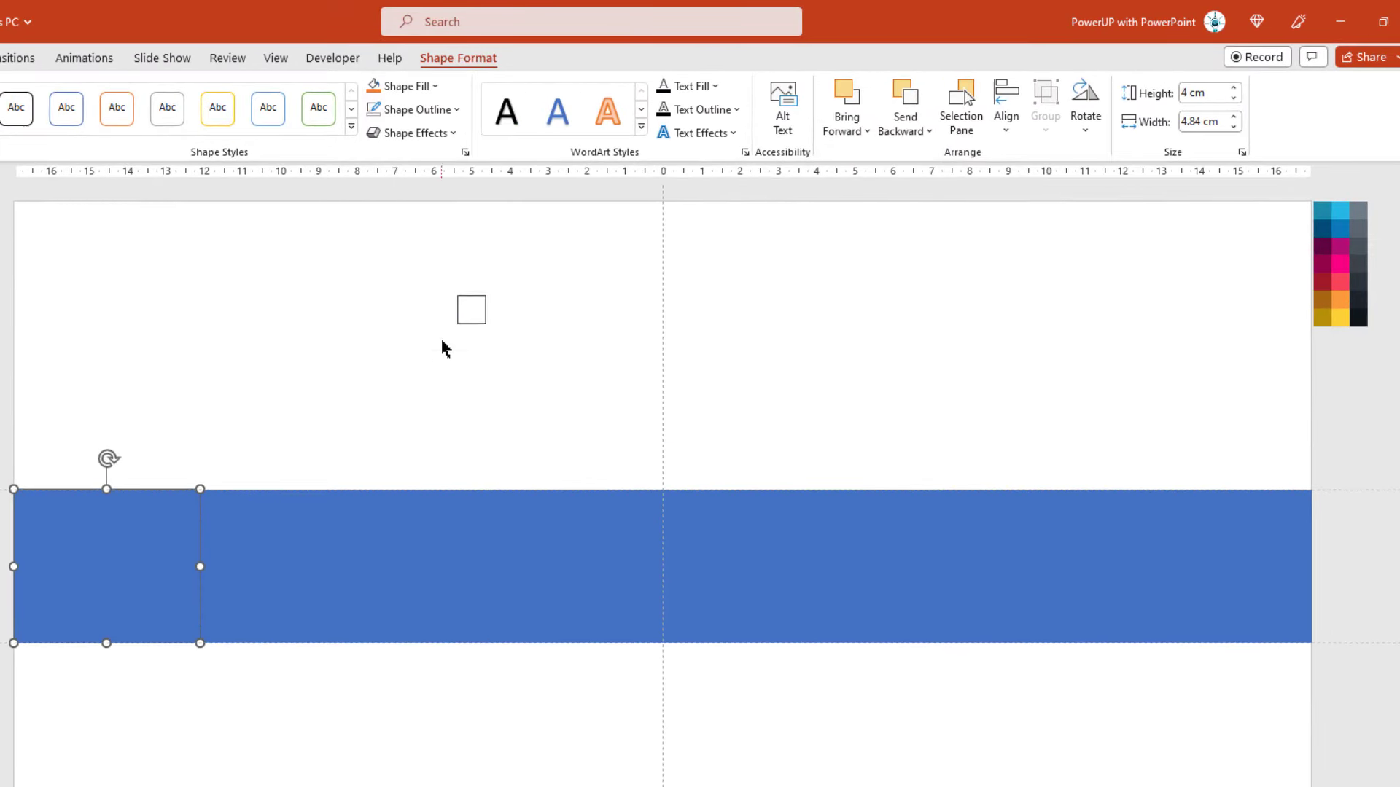
{"action": "left_click", "coordinate": [1359, 209]}
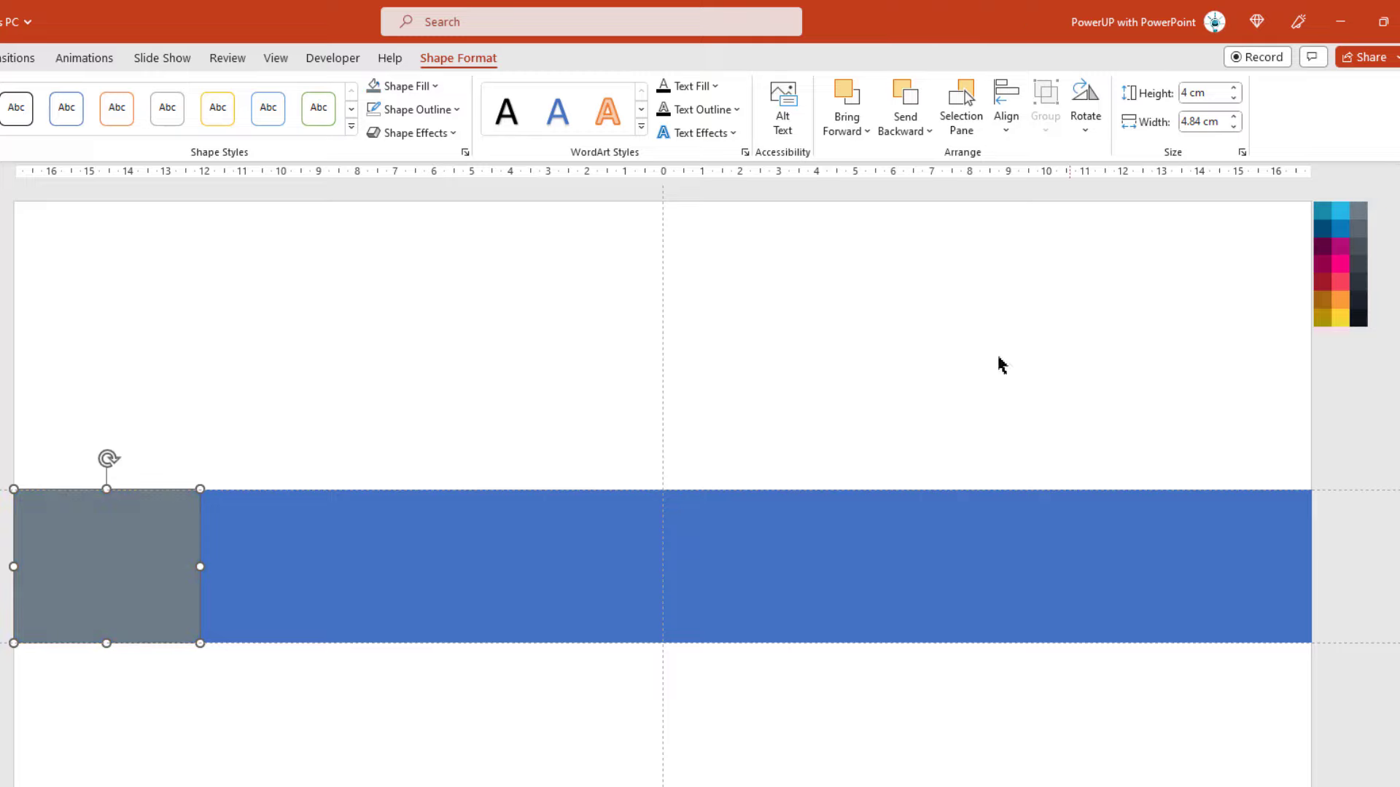
{"action": "left_click", "coordinate": [240, 552]}
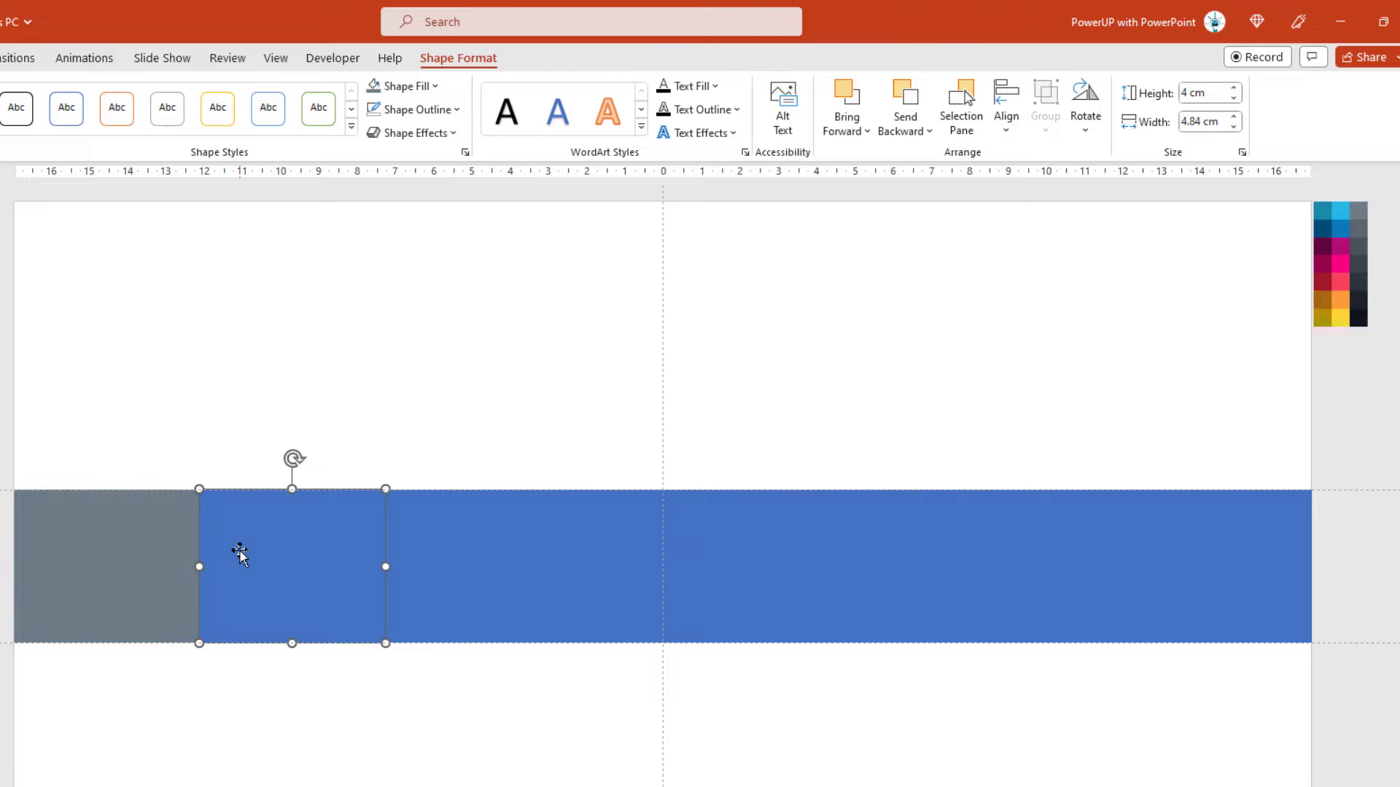
{"action": "left_click", "coordinate": [419, 86]}
{"action": "left_click", "coordinate": [427, 389]}
{"action": "left_click", "coordinate": [1366, 221]}
Step: Fill the third, fourth and fifth rectangles with successively darker greys sampled by eyedropper
{"action": "left_click", "coordinate": [448, 529]}
{"action": "left_click", "coordinate": [408, 86]}
{"action": "left_click", "coordinate": [426, 388]}
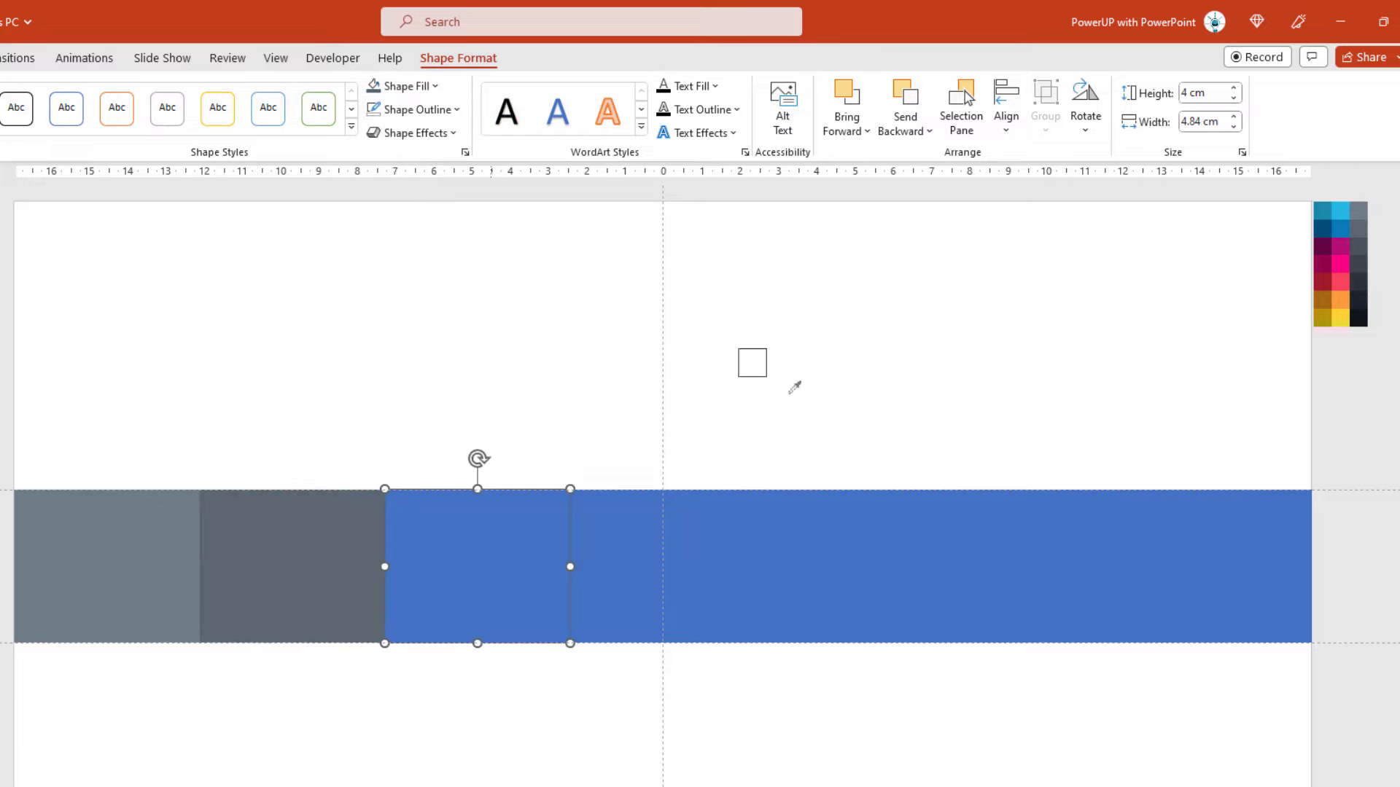
{"action": "left_click", "coordinate": [1358, 247]}
{"action": "left_click", "coordinate": [609, 554]}
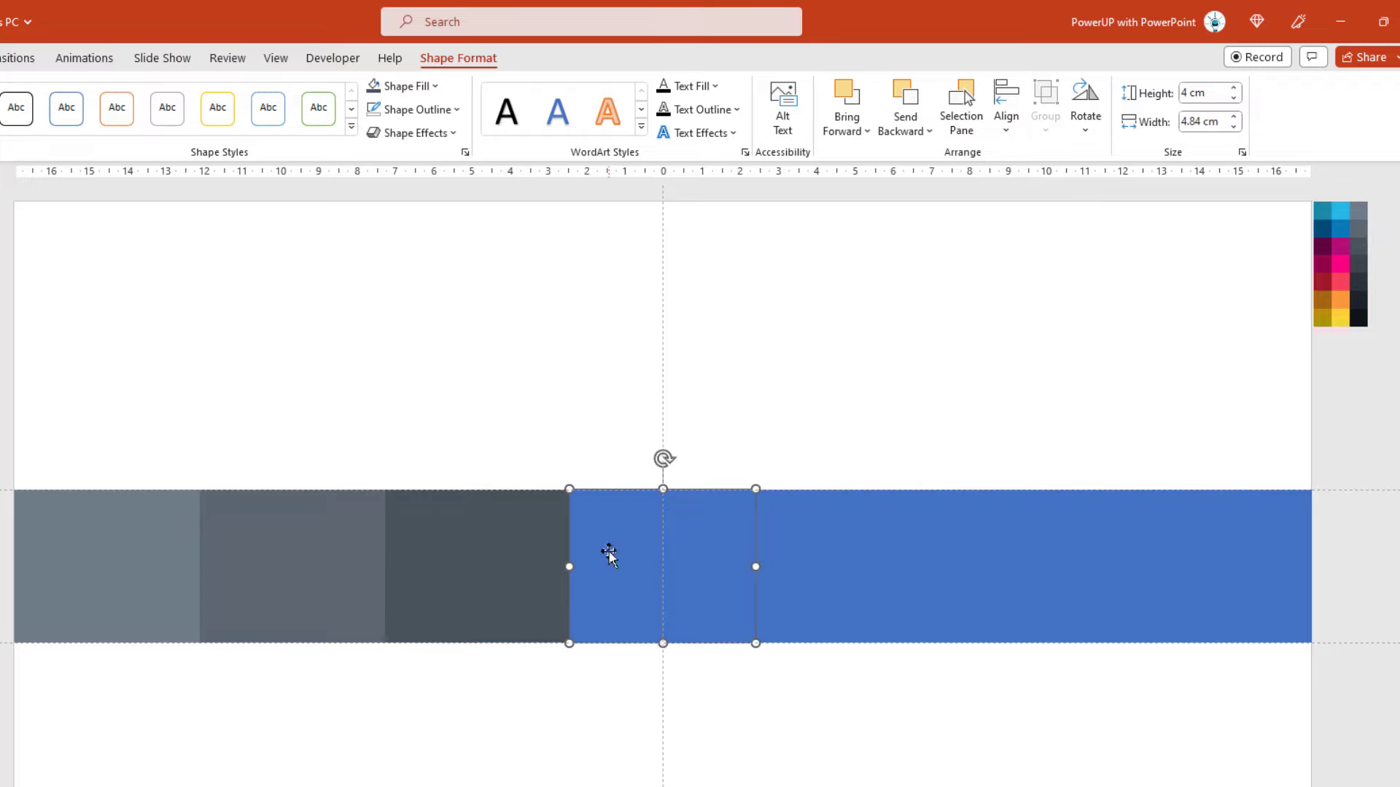
{"action": "left_click", "coordinate": [435, 86]}
{"action": "left_click", "coordinate": [427, 388]}
{"action": "left_click", "coordinate": [1359, 264]}
{"action": "left_click", "coordinate": [906, 522]}
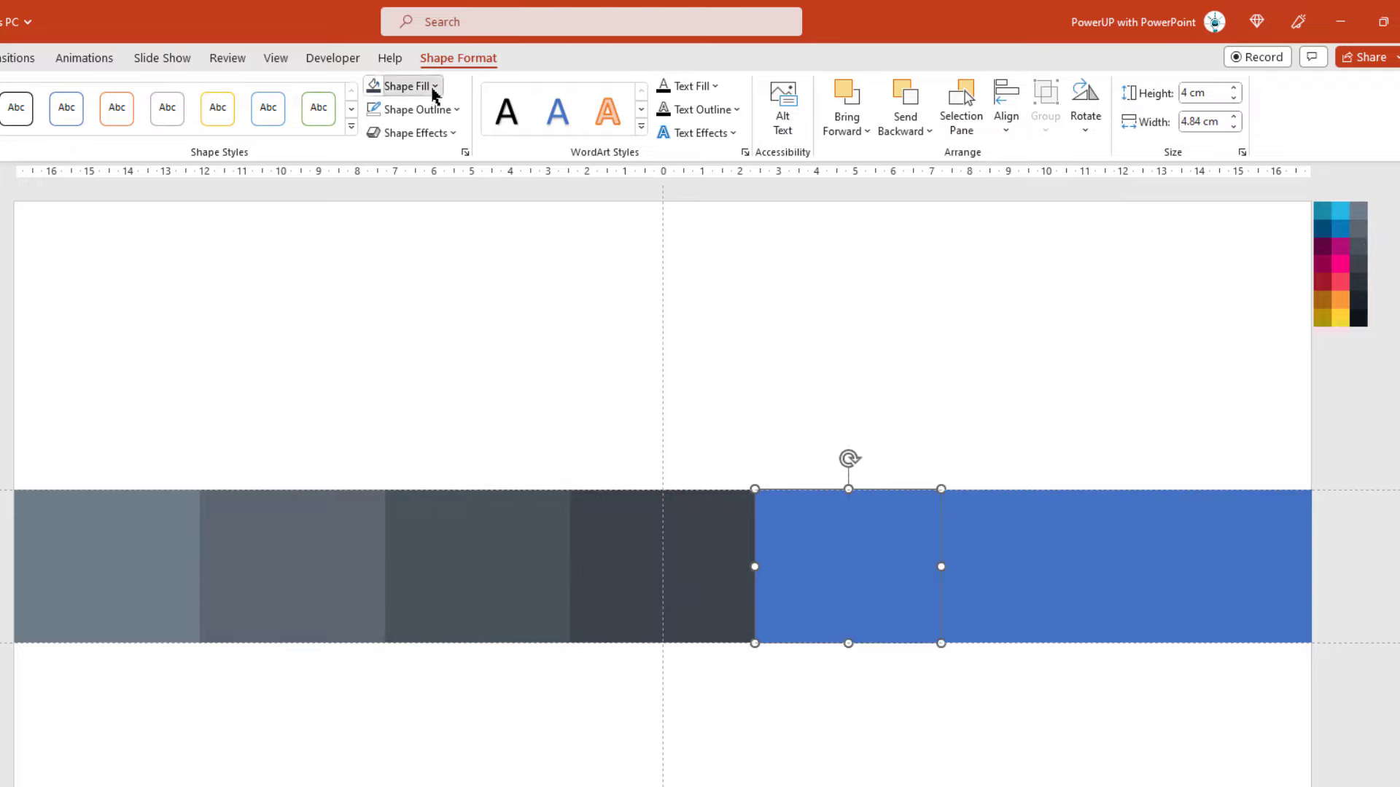
{"action": "left_click", "coordinate": [435, 86]}
{"action": "left_click", "coordinate": [427, 389]}
{"action": "left_click", "coordinate": [1358, 282]}
Step: Fill the sixth rectangle with a darker grey and the rightmost with near-black
{"action": "left_click", "coordinate": [1028, 532]}
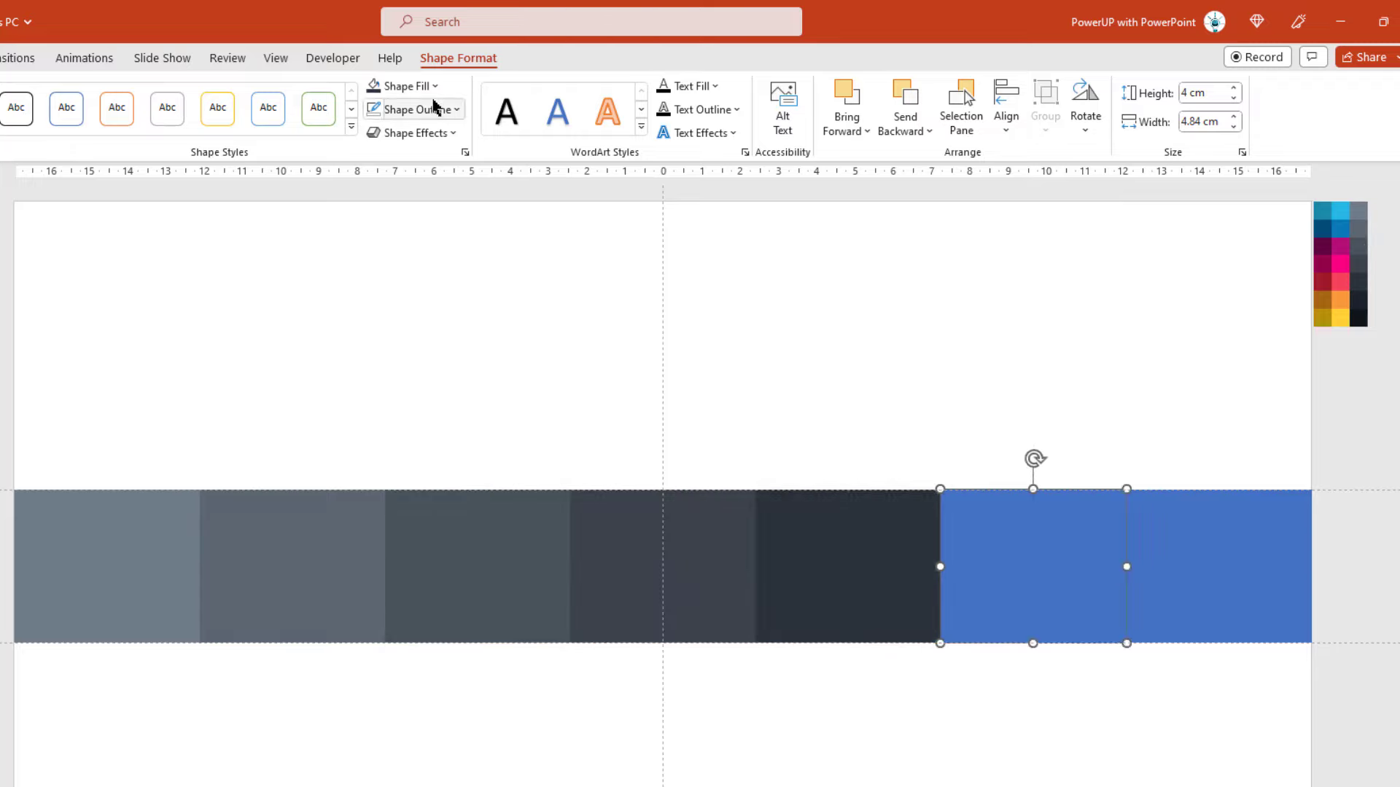
{"action": "left_click", "coordinate": [435, 86]}
{"action": "left_click", "coordinate": [430, 390]}
{"action": "left_click", "coordinate": [1358, 299]}
{"action": "left_click", "coordinate": [1225, 554]}
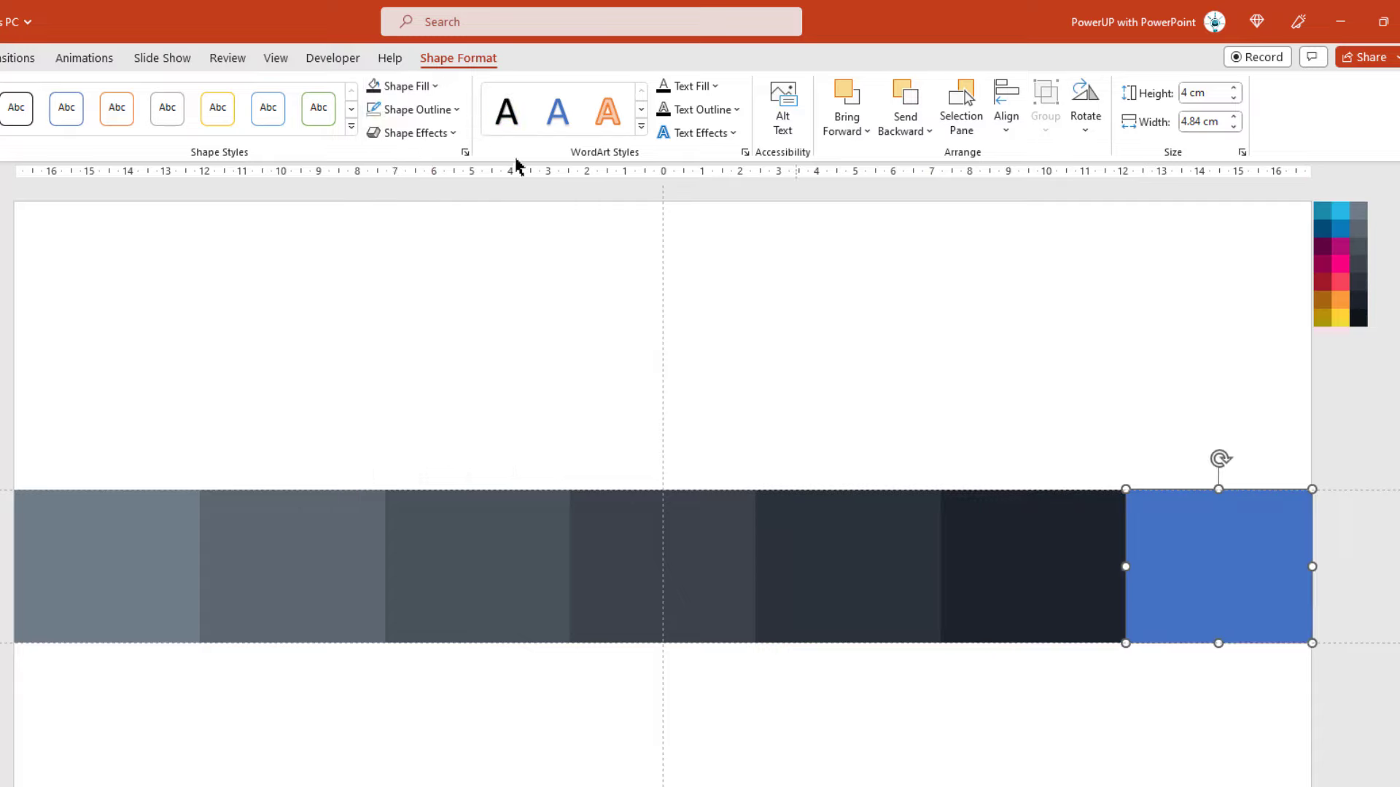
{"action": "left_click", "coordinate": [435, 86]}
{"action": "left_click", "coordinate": [437, 390]}
{"action": "left_click", "coordinate": [1362, 314]}
{"action": "left_click", "coordinate": [849, 313]}
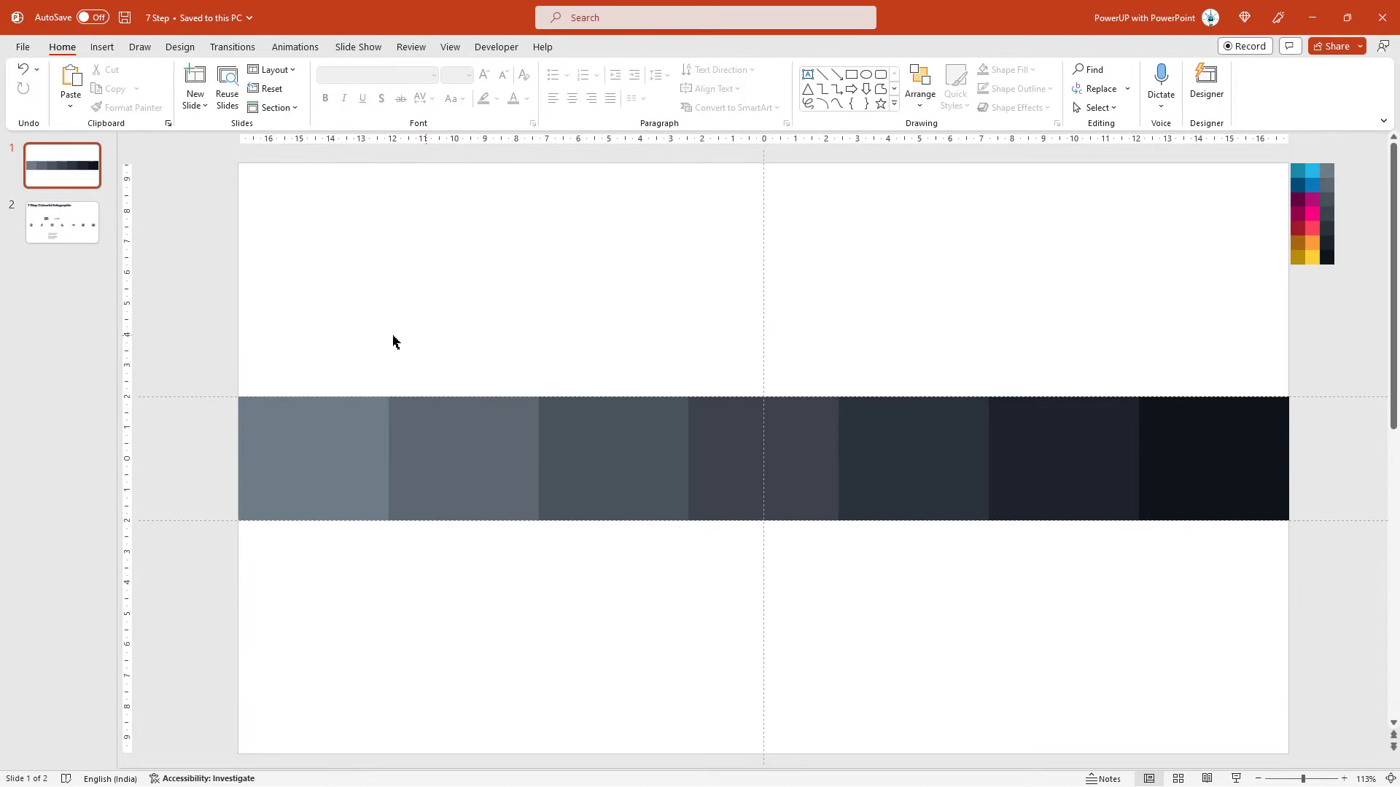
Step: Select all seven grey rectangles and drag their top edge up to the slide's top
{"action": "left_click_drag", "start_coordinate": [191, 337], "coordinate": [1334, 615]}
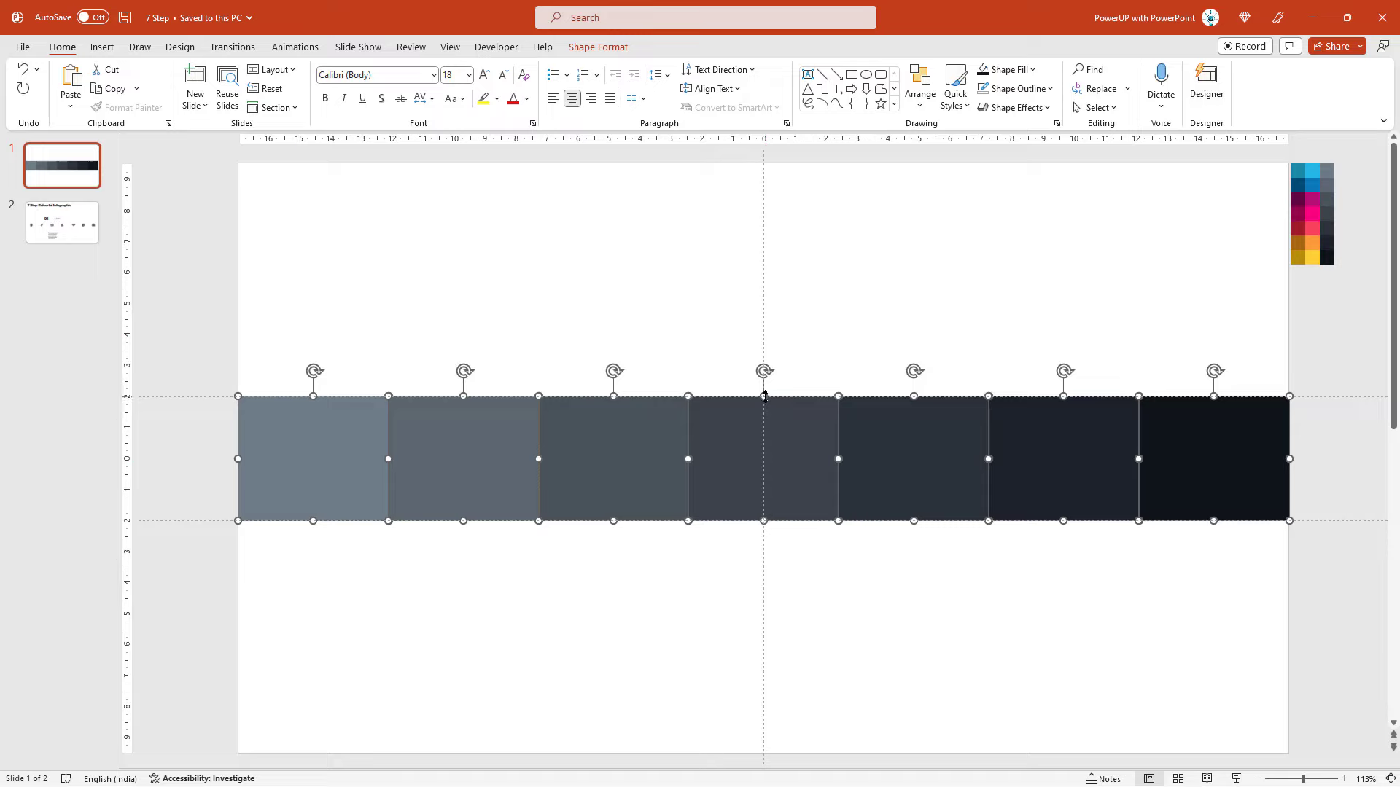
{"action": "left_click_drag", "start_coordinate": [764, 396], "coordinate": [770, 165]}
Step: Stretch the columns down to the slide bottom, then duplicate the leftmost column
{"action": "left_click_drag", "start_coordinate": [764, 523], "coordinate": [761, 753]}
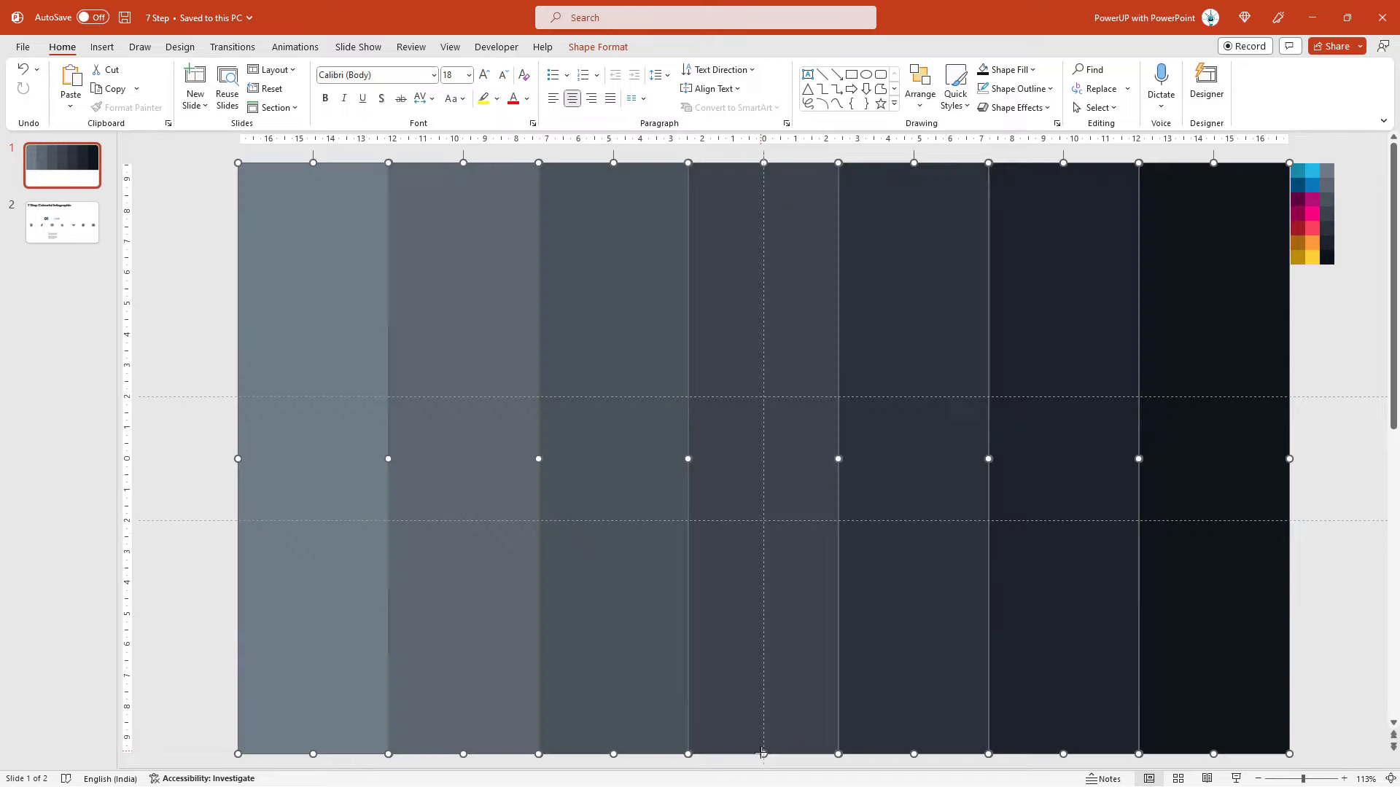
{"action": "left_click", "coordinate": [195, 333]}
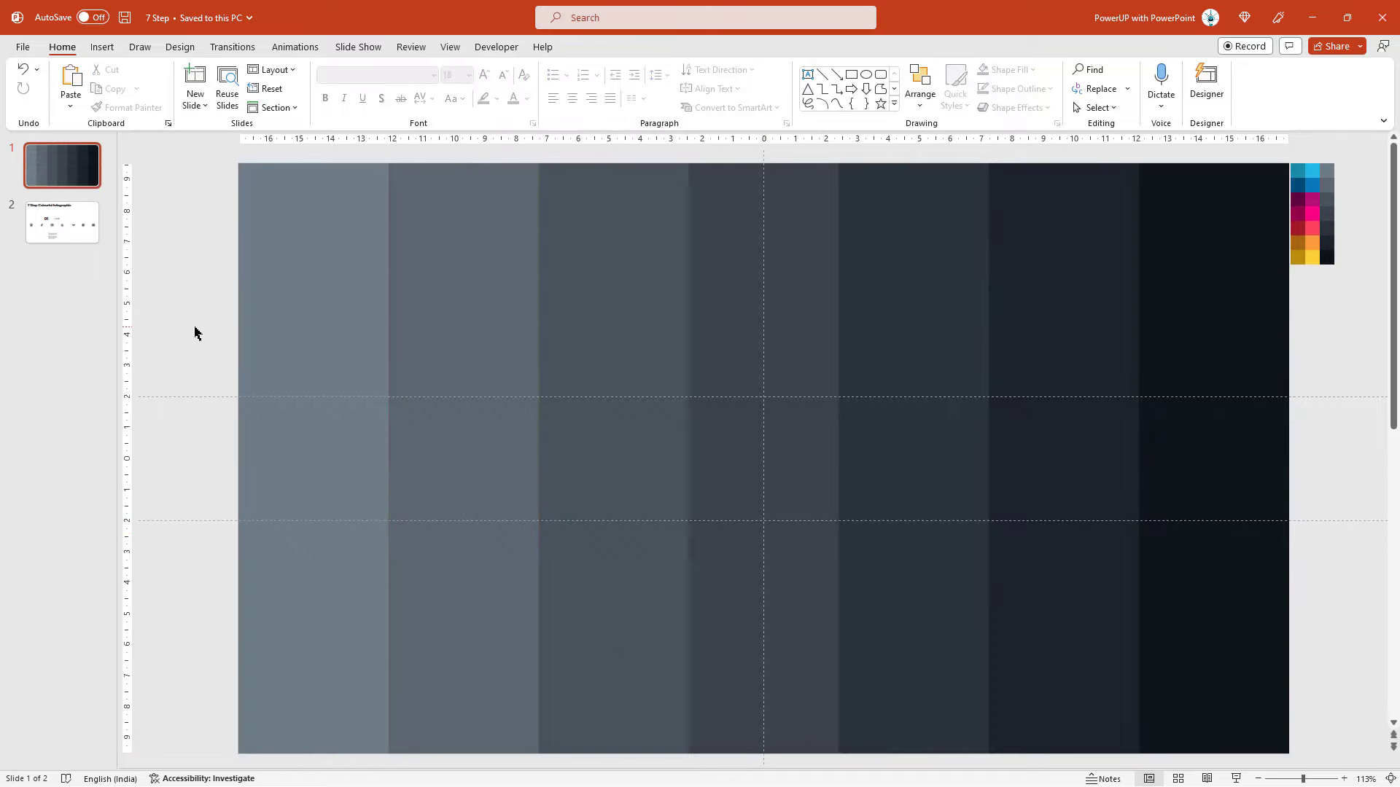
{"action": "left_click", "coordinate": [309, 296]}
{"action": "key", "text": "ctrl+d"}
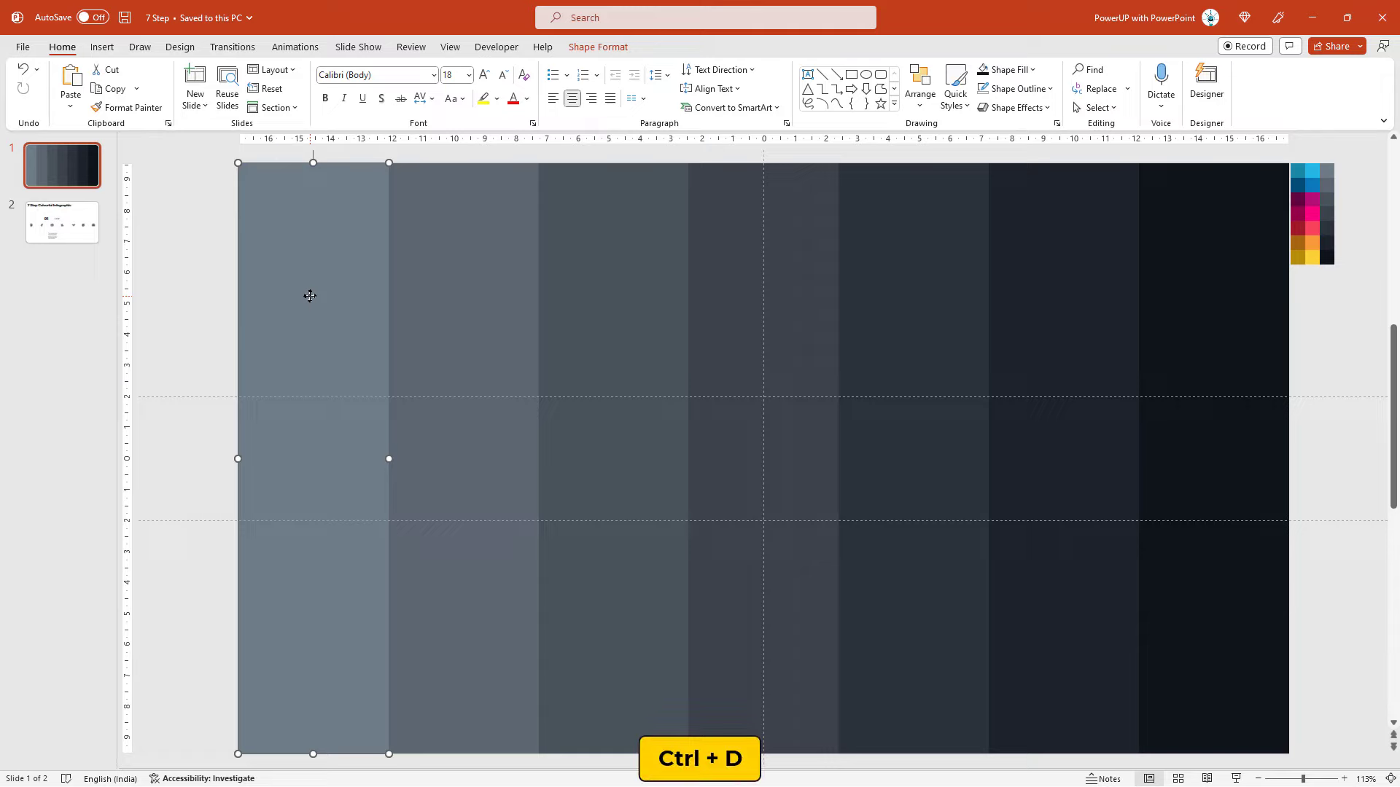
{"action": "left_click_drag", "start_coordinate": [313, 300], "coordinate": [460, 312]}
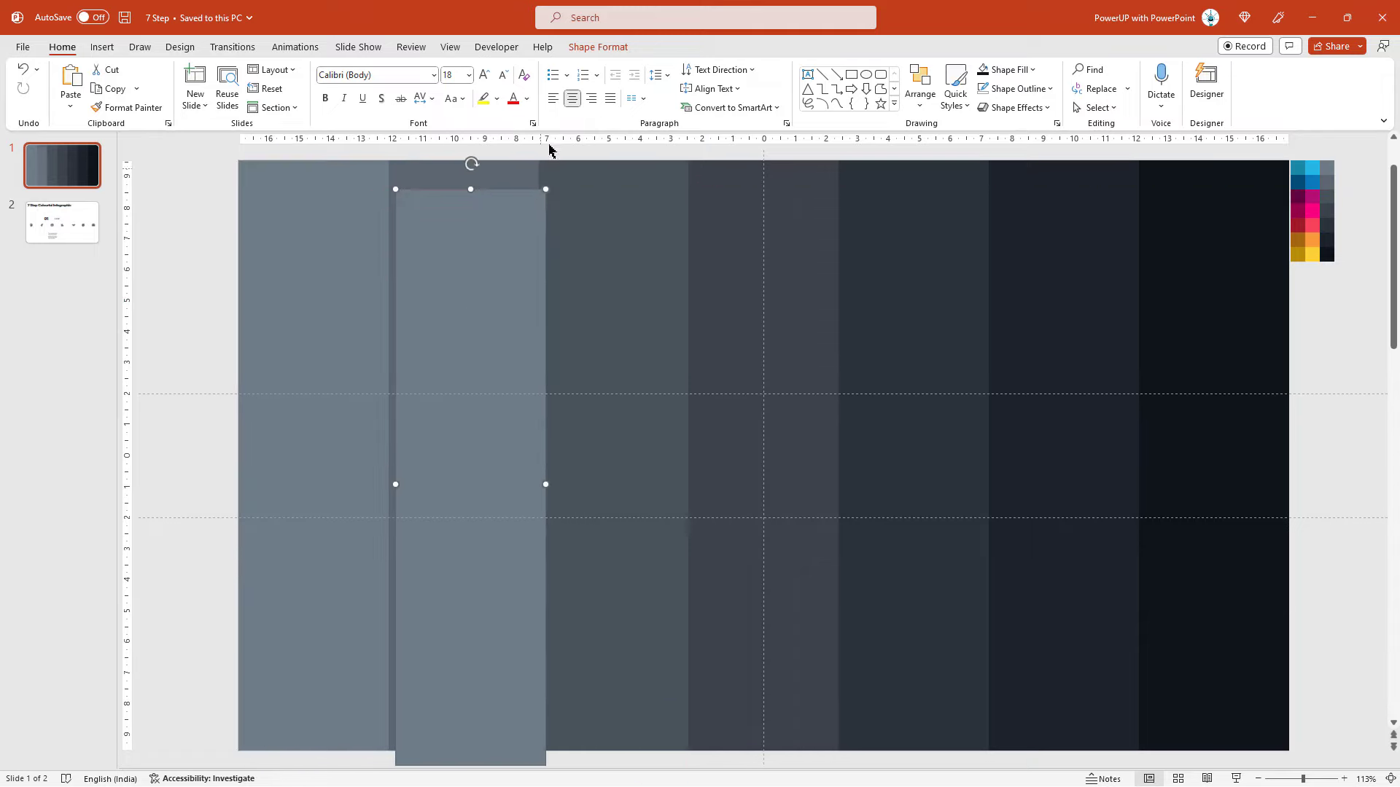
Step: Fill the copy with teal and fit it over column one between the 2 cm guides
{"action": "left_click", "coordinate": [598, 47]}
{"action": "left_click", "coordinate": [568, 70]}
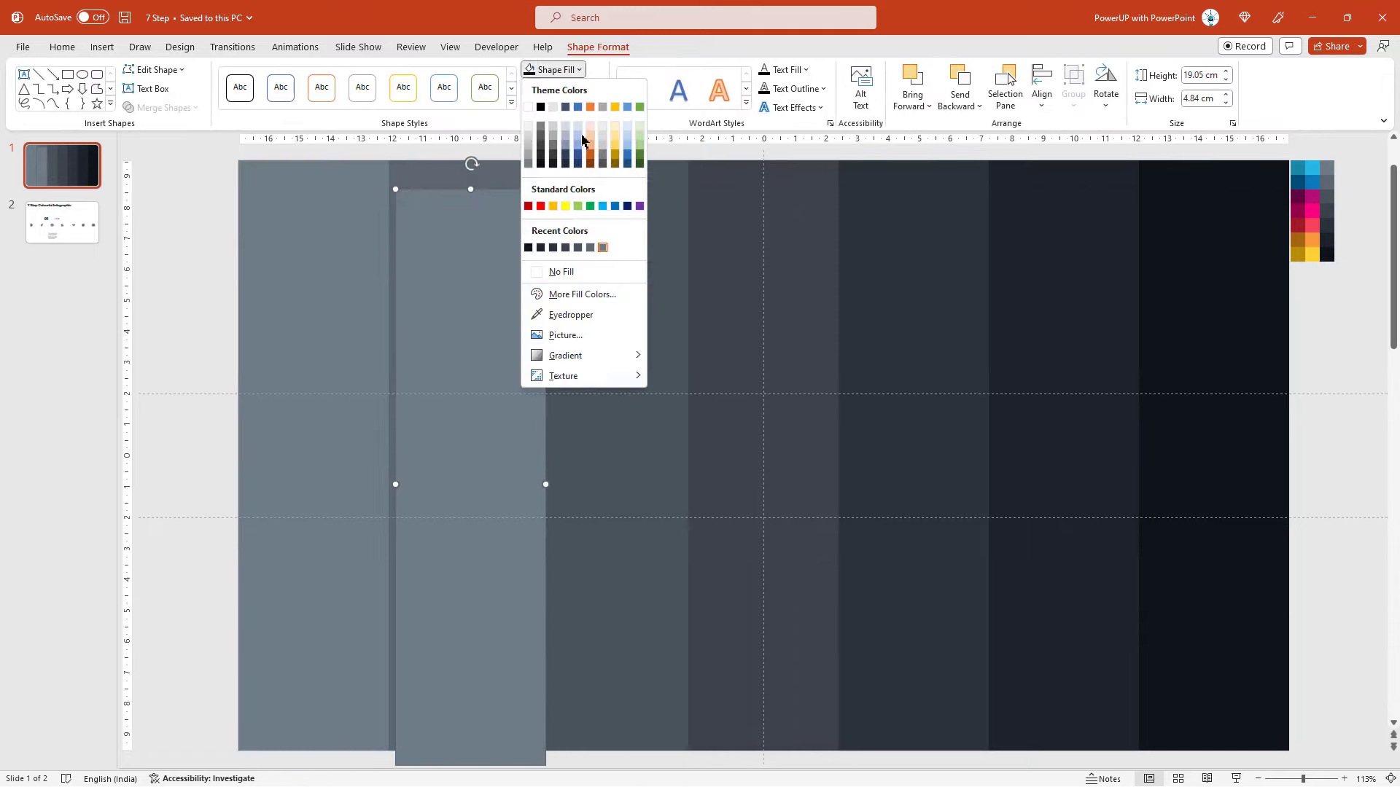
{"action": "left_click", "coordinate": [570, 315]}
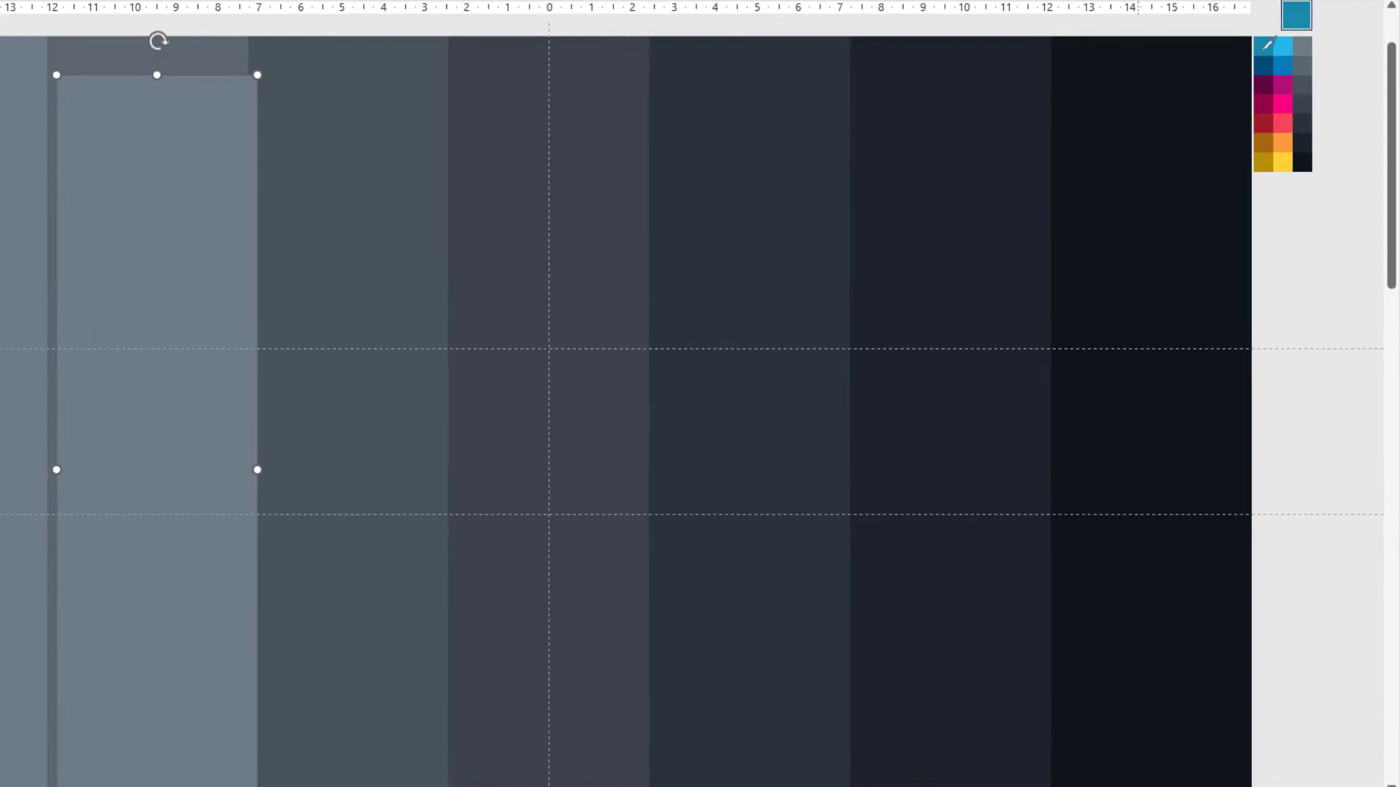
{"action": "left_click", "coordinate": [1266, 44]}
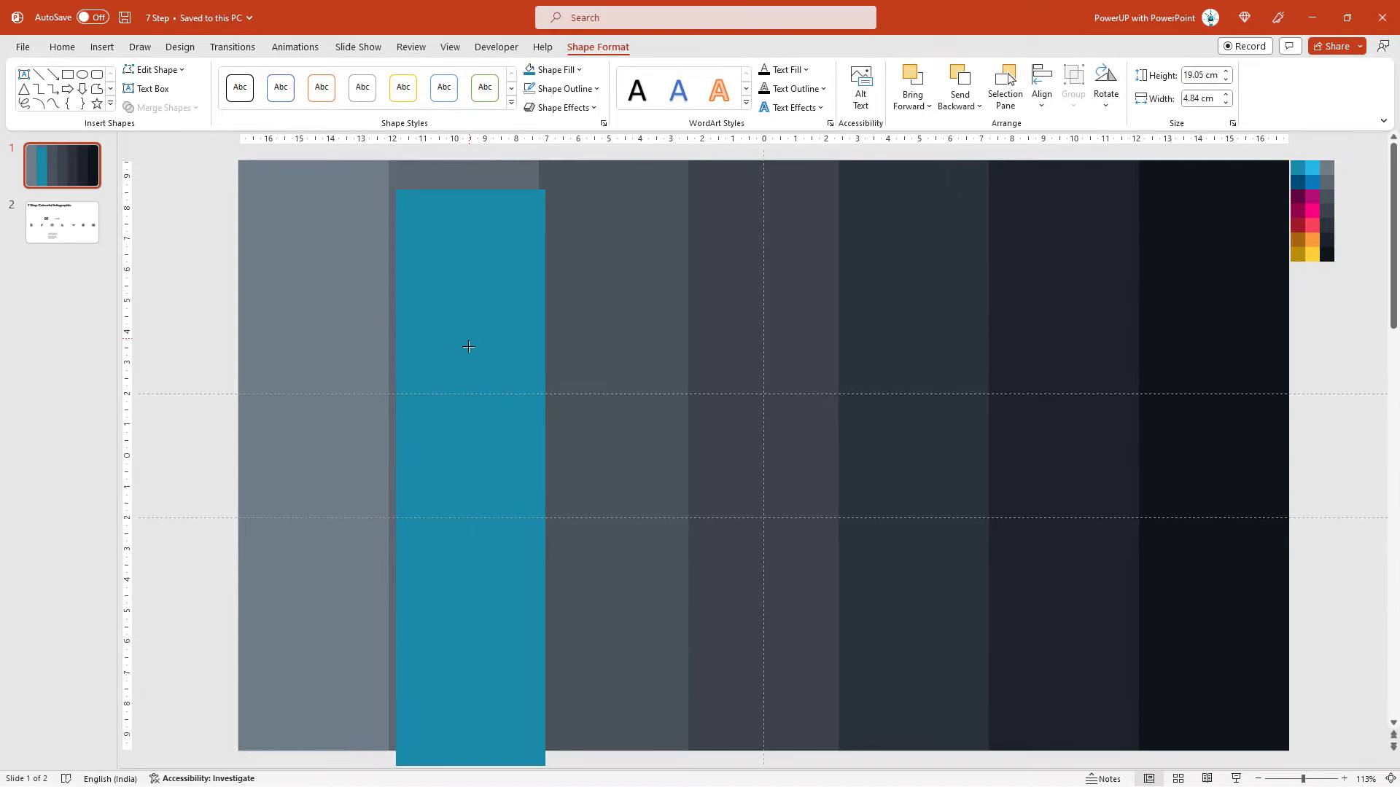
{"action": "left_click_drag", "start_coordinate": [468, 346], "coordinate": [469, 347]}
{"action": "left_click_drag", "start_coordinate": [484, 428], "coordinate": [326, 485]}
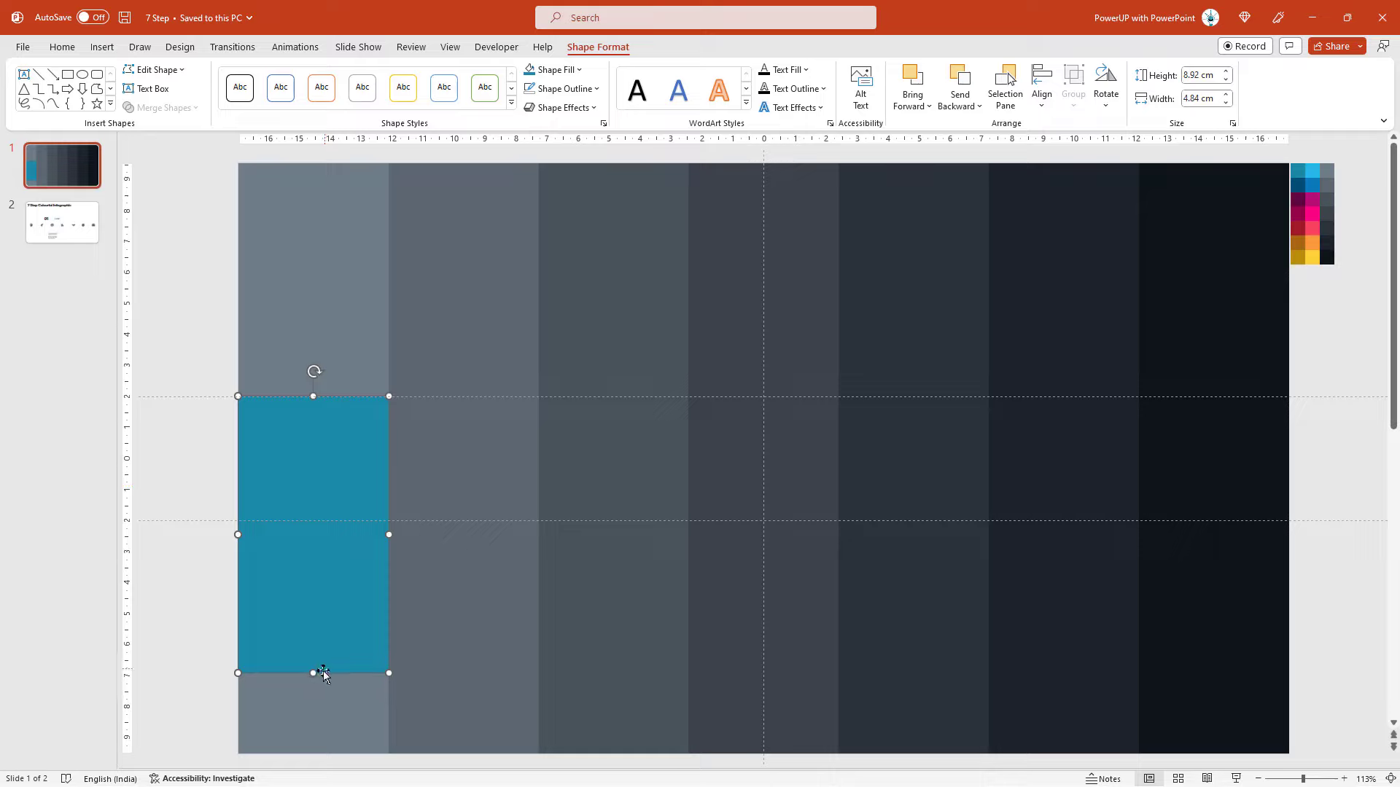
{"action": "left_click_drag", "start_coordinate": [315, 672], "coordinate": [331, 618]}
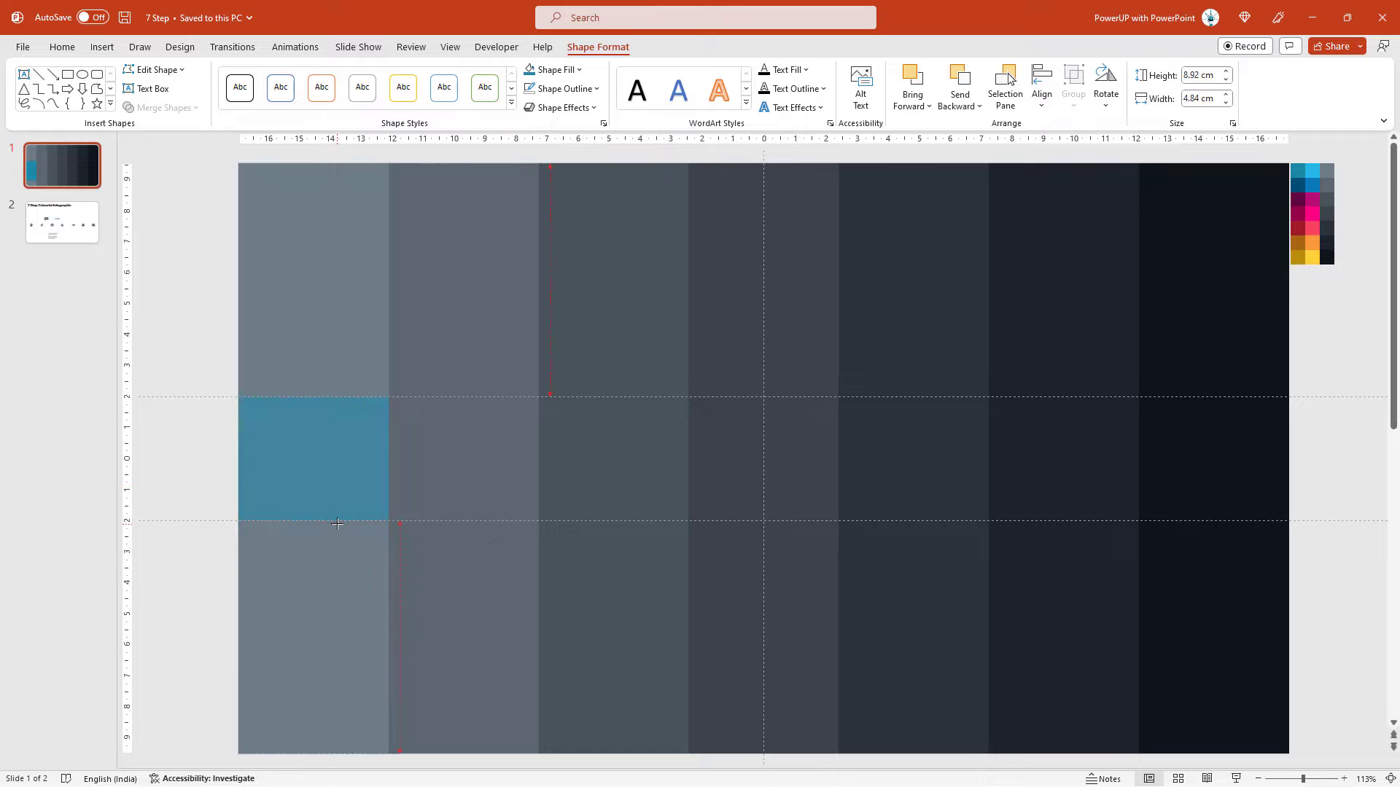
{"action": "left_click_drag", "start_coordinate": [337, 523], "coordinate": [336, 521]}
{"action": "left_click", "coordinate": [204, 370]}
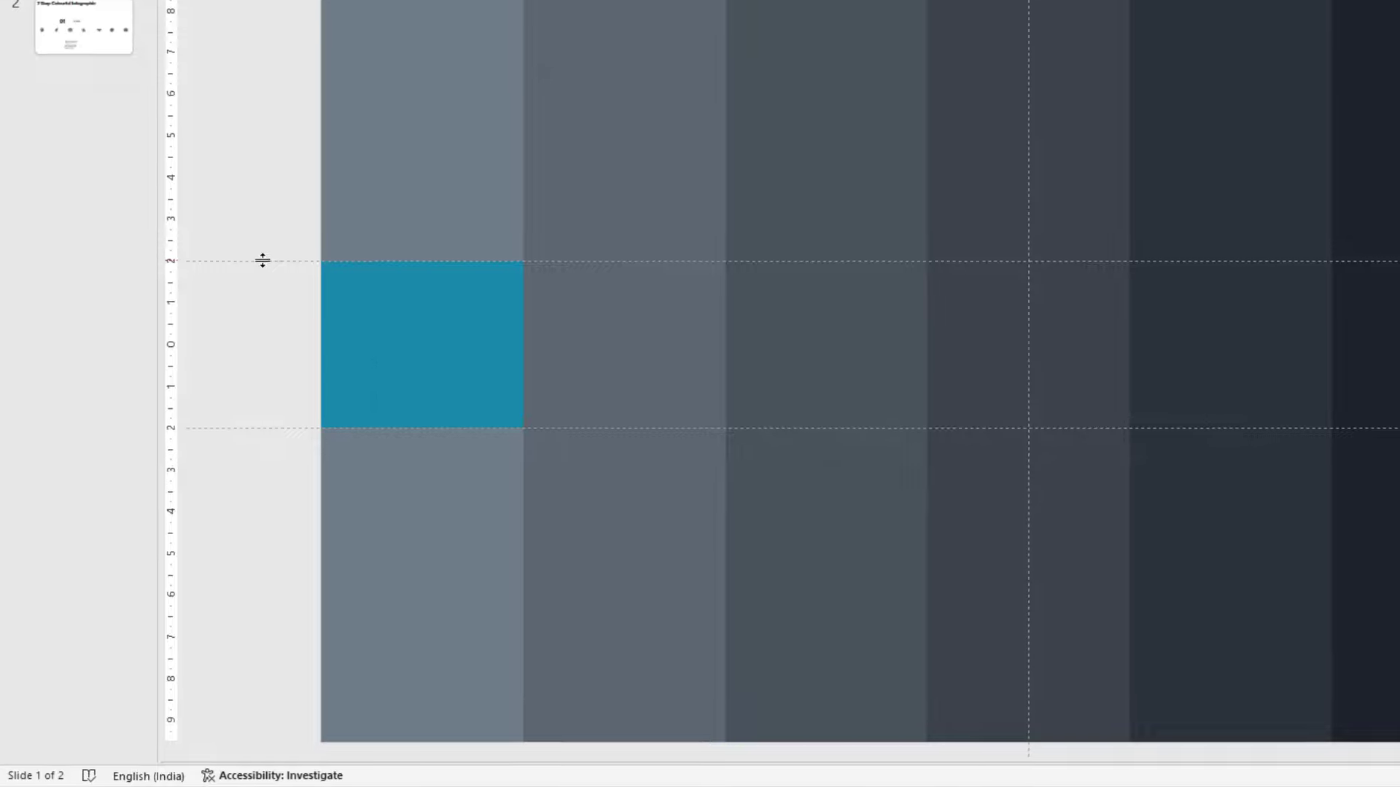
Step: Add two horizontal guides at 3.00 above and 3.00 below centre
{"action": "right_click", "coordinate": [232, 330]}
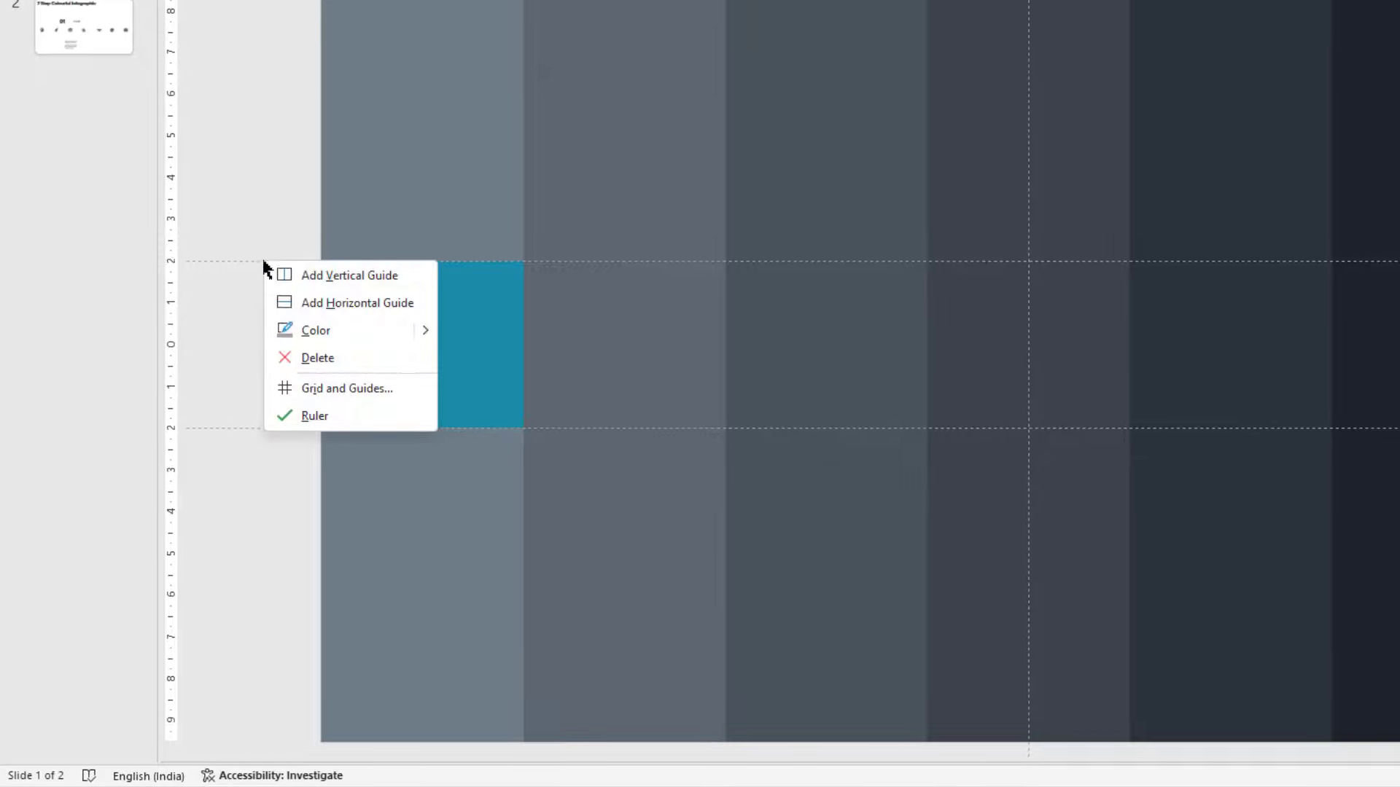
{"action": "left_click", "coordinate": [299, 303]}
{"action": "left_click_drag", "start_coordinate": [256, 281], "coordinate": [260, 219]}
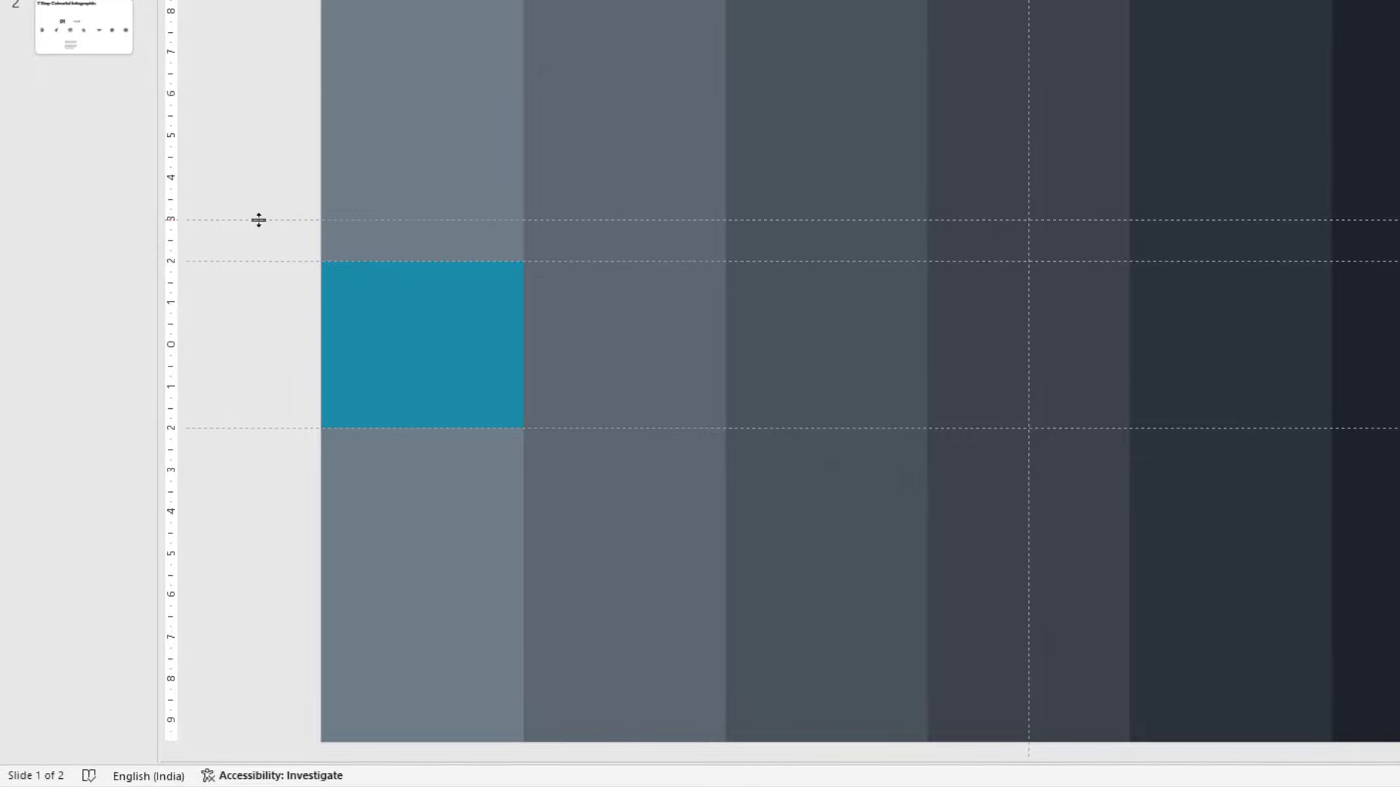
{"action": "right_click", "coordinate": [259, 220]}
{"action": "left_click", "coordinate": [306, 262]}
{"action": "left_click_drag", "start_coordinate": [269, 239], "coordinate": [264, 471]}
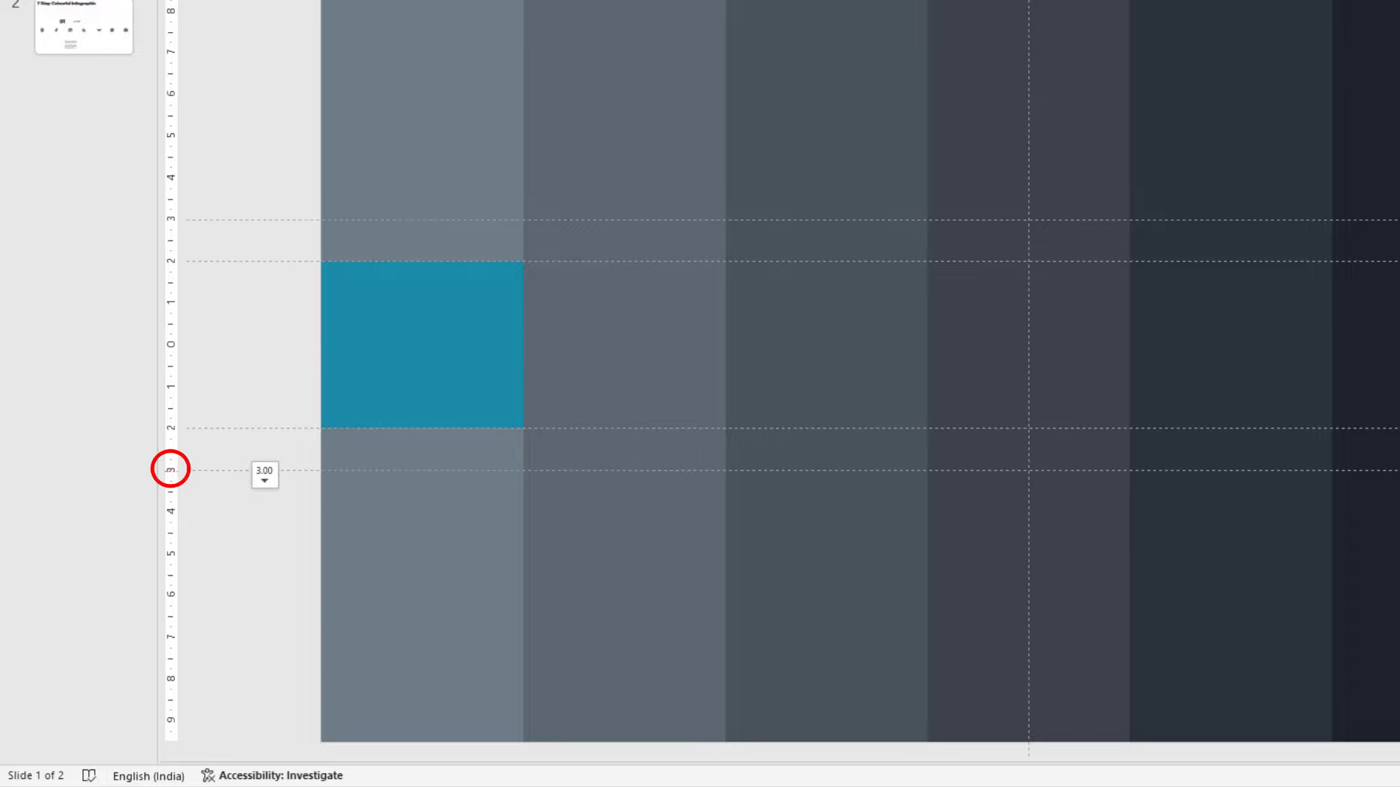
Step: Duplicate the teal block onto the second column and stretch it to the 3 cm guides
{"action": "left_click", "coordinate": [430, 378]}
{"action": "key", "text": "ctrl+d"}
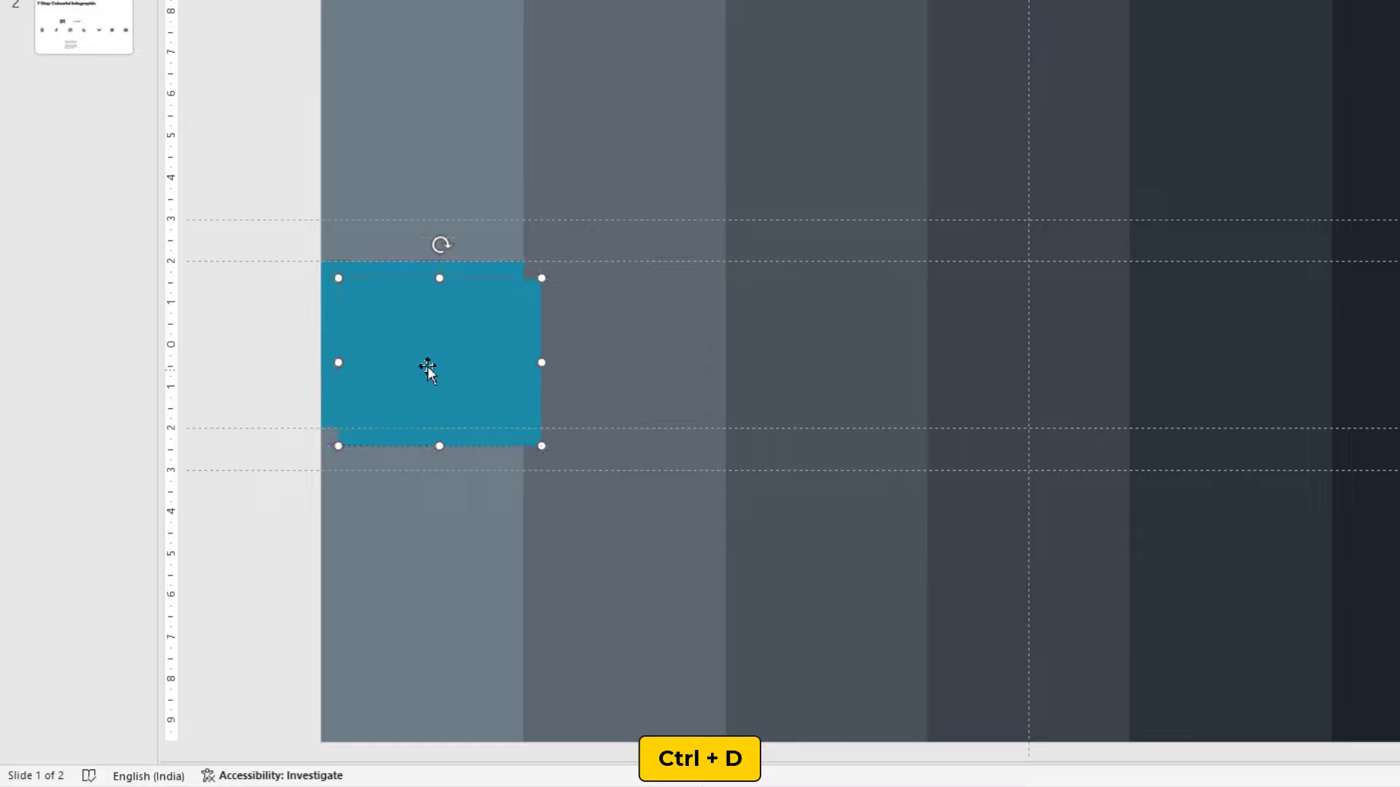
{"action": "left_click_drag", "start_coordinate": [427, 366], "coordinate": [611, 339]}
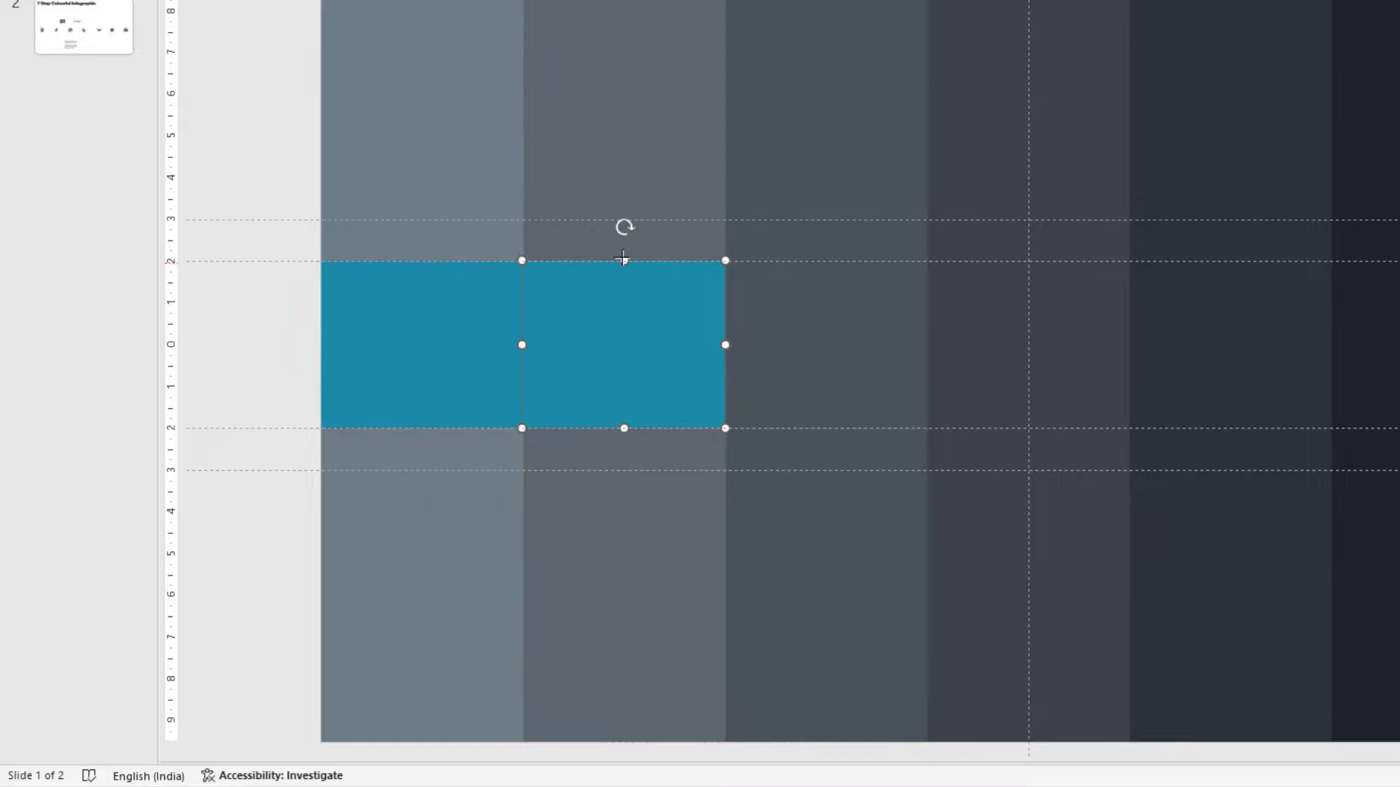
{"action": "left_click_drag", "start_coordinate": [623, 260], "coordinate": [625, 220]}
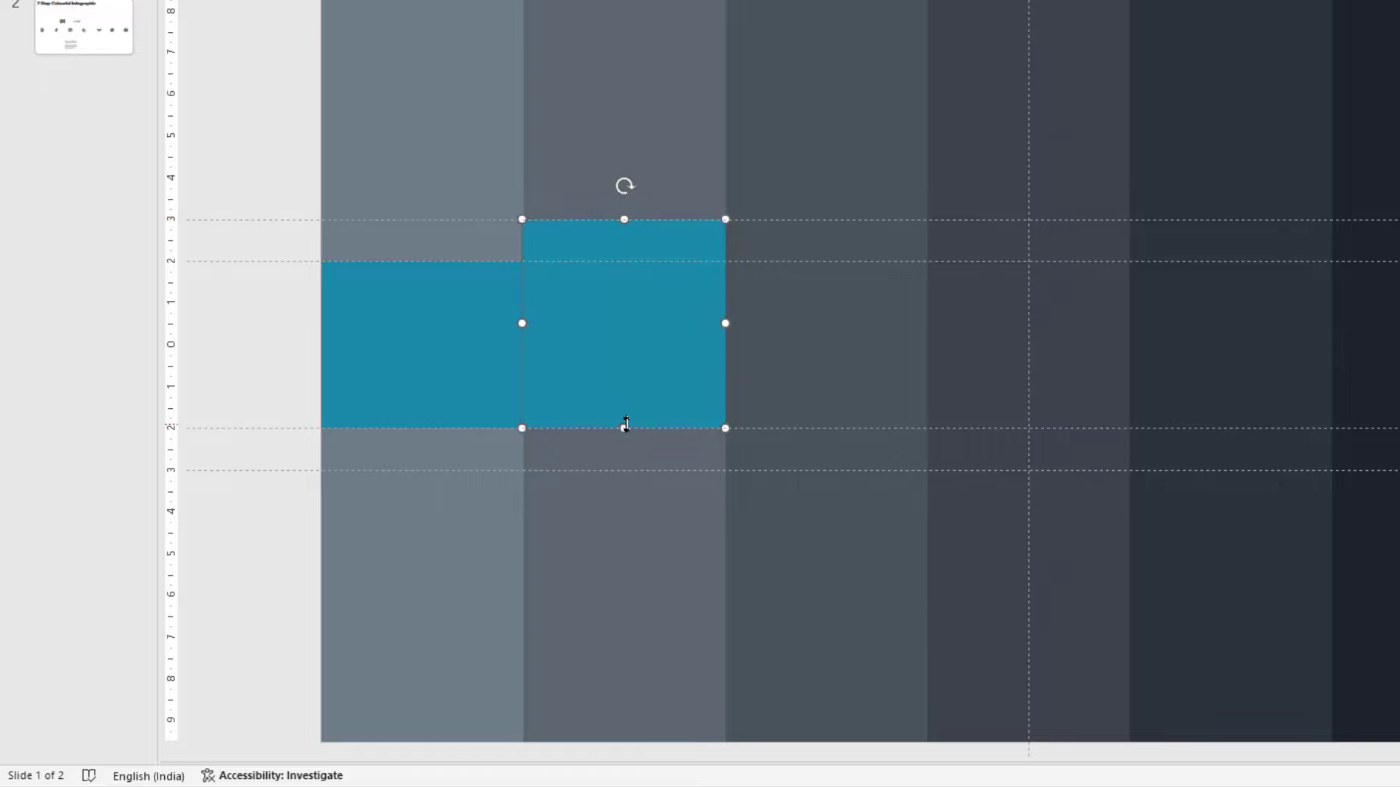
{"action": "left_click_drag", "start_coordinate": [626, 424], "coordinate": [621, 468]}
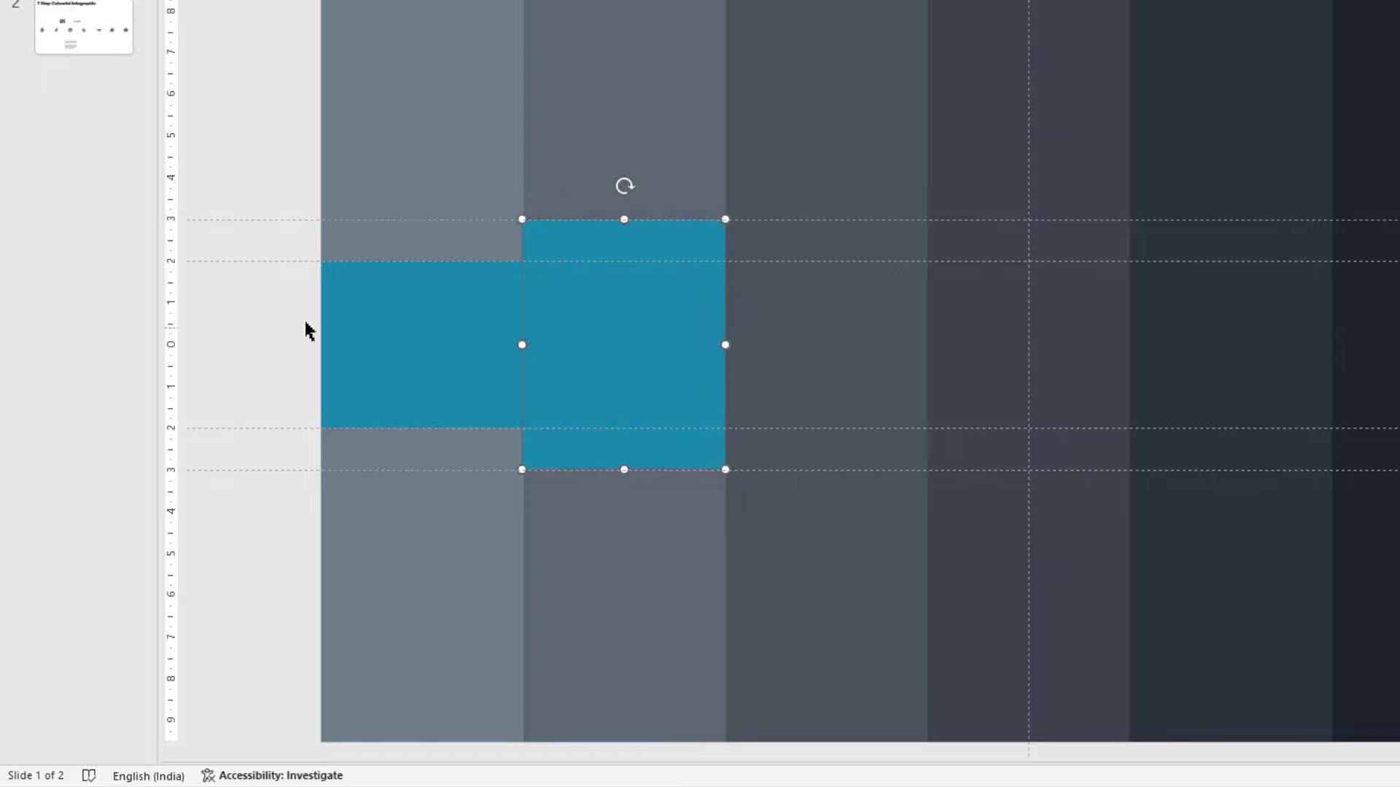
Step: Add two horizontal guides at 4.00 above and 4.00 below centre
{"action": "right_click", "coordinate": [281, 221]}
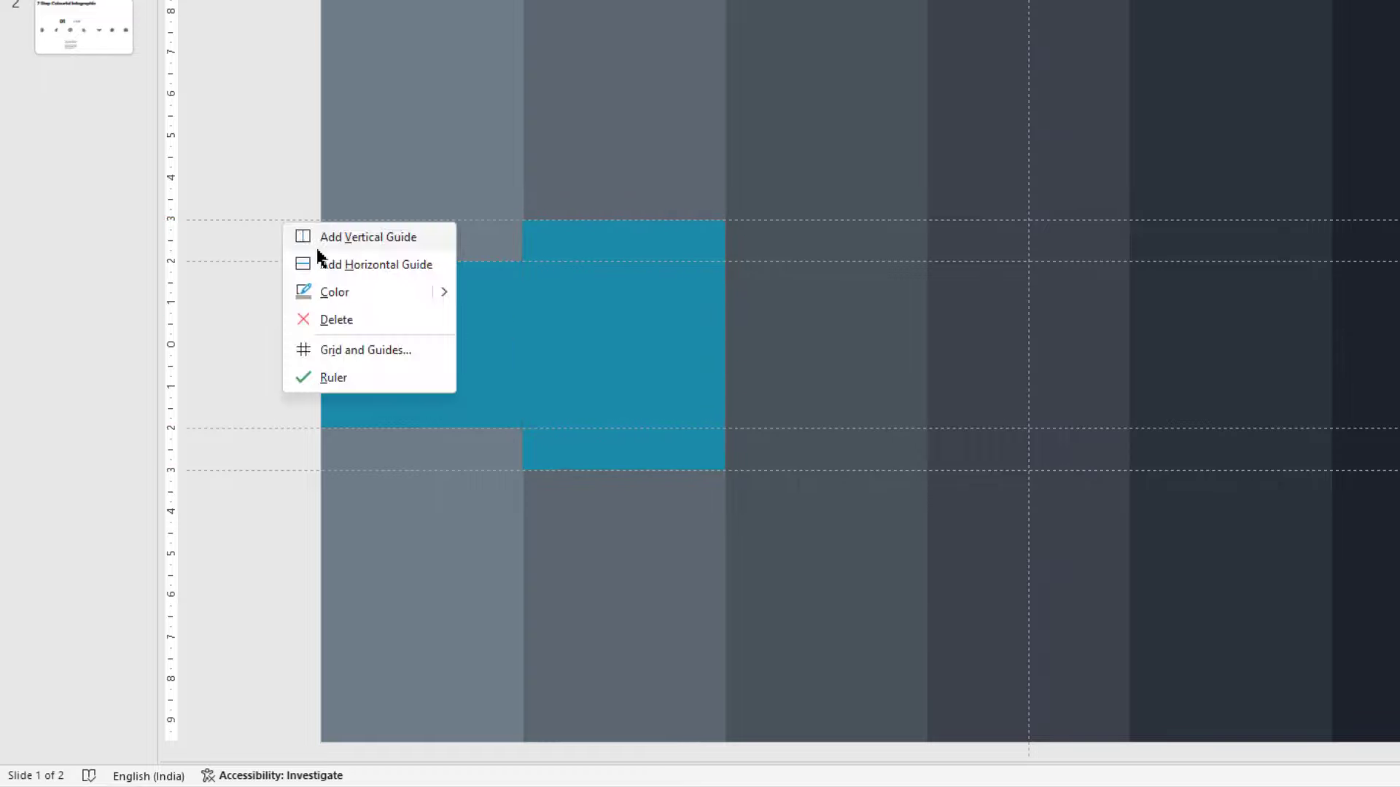
{"action": "left_click", "coordinate": [306, 259]}
{"action": "left_click_drag", "start_coordinate": [293, 236], "coordinate": [289, 178]}
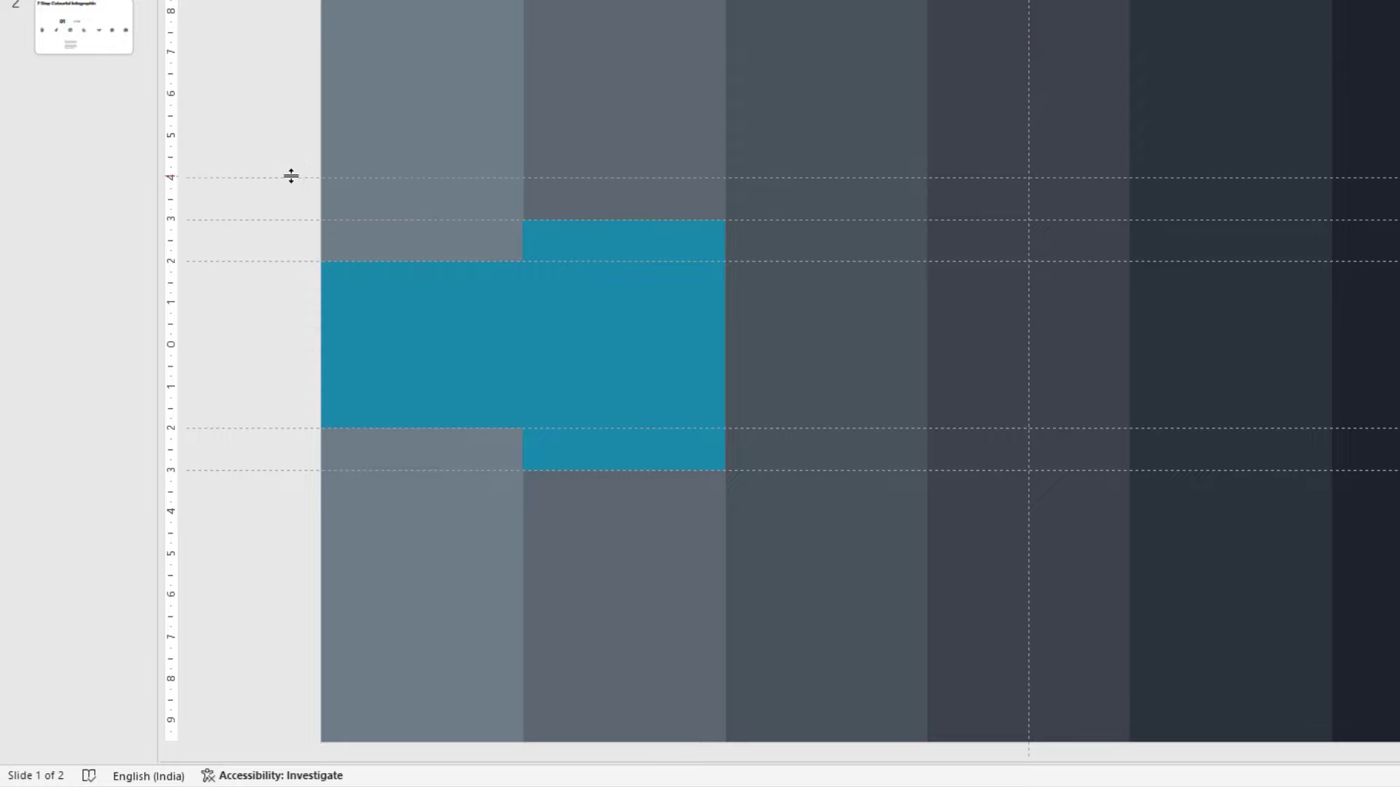
{"action": "right_click", "coordinate": [291, 175]}
{"action": "left_click", "coordinate": [330, 219]}
{"action": "left_click_drag", "start_coordinate": [284, 195], "coordinate": [284, 511]}
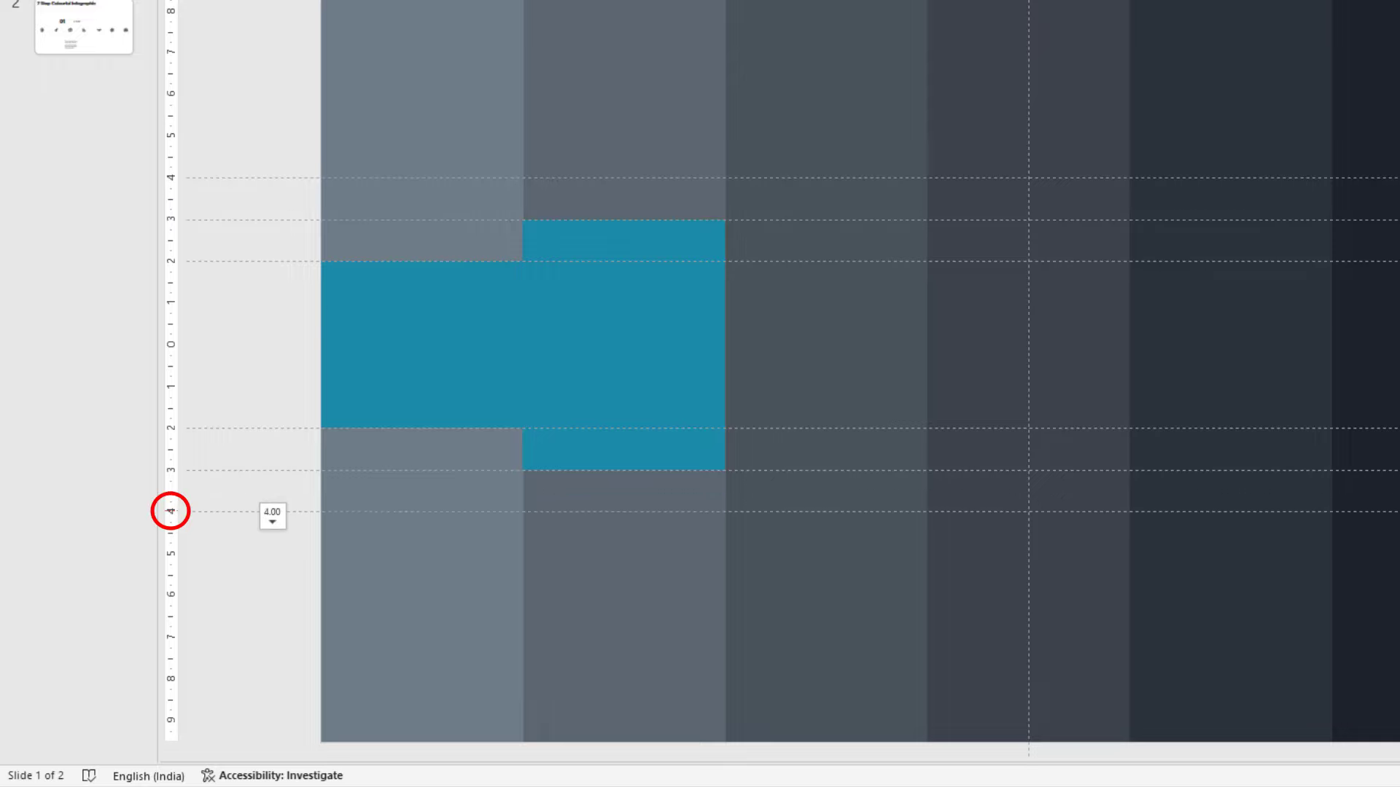
Step: Duplicate the second block into the third column and stretch its bottom to the 4.00 guide
{"action": "key", "text": "ctrl+d"}
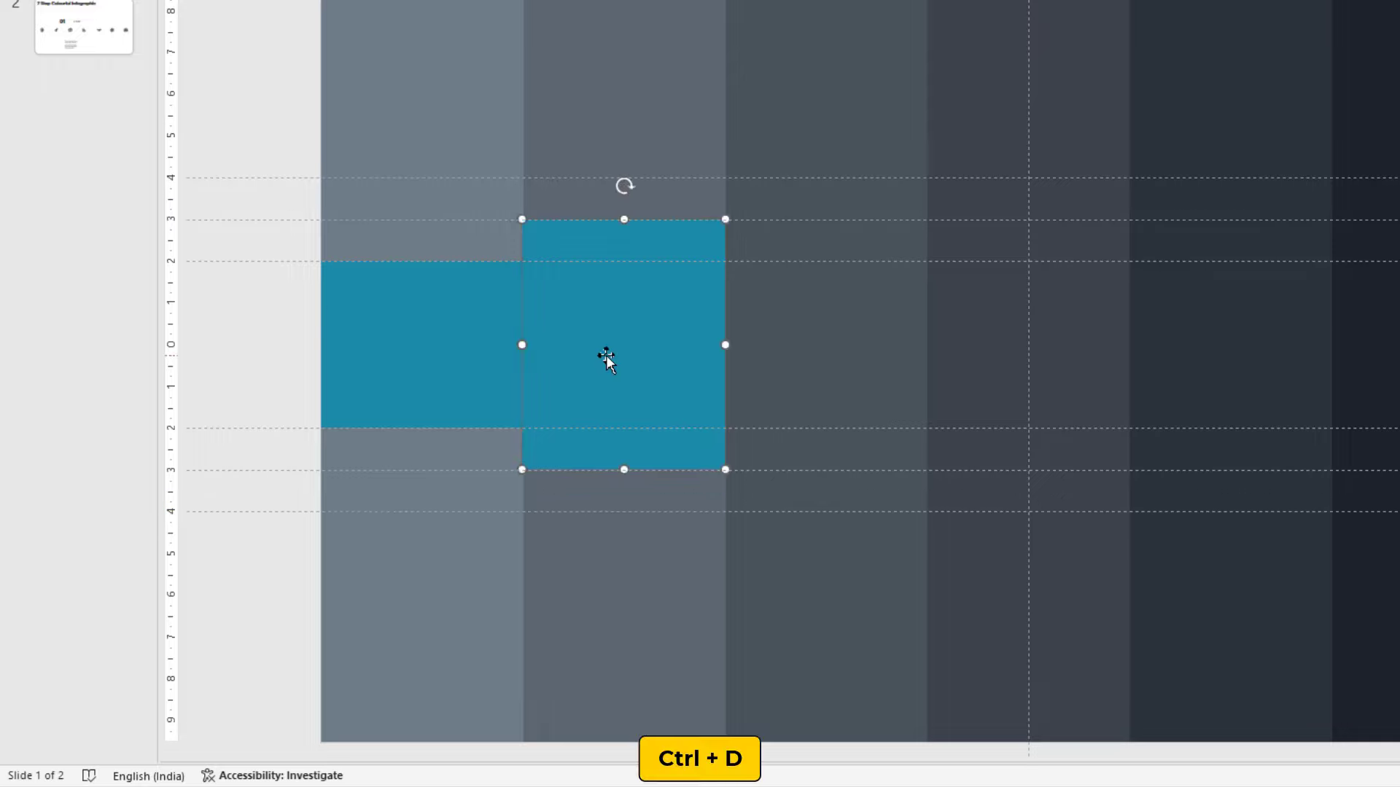
{"action": "mouse_move", "coordinate": [614, 360]}
{"action": "left_mouse_down"}
{"action": "mouse_move", "coordinate": [815, 322]}
{"action": "mouse_move", "coordinate": [794, 300]}
{"action": "left_mouse_up"}
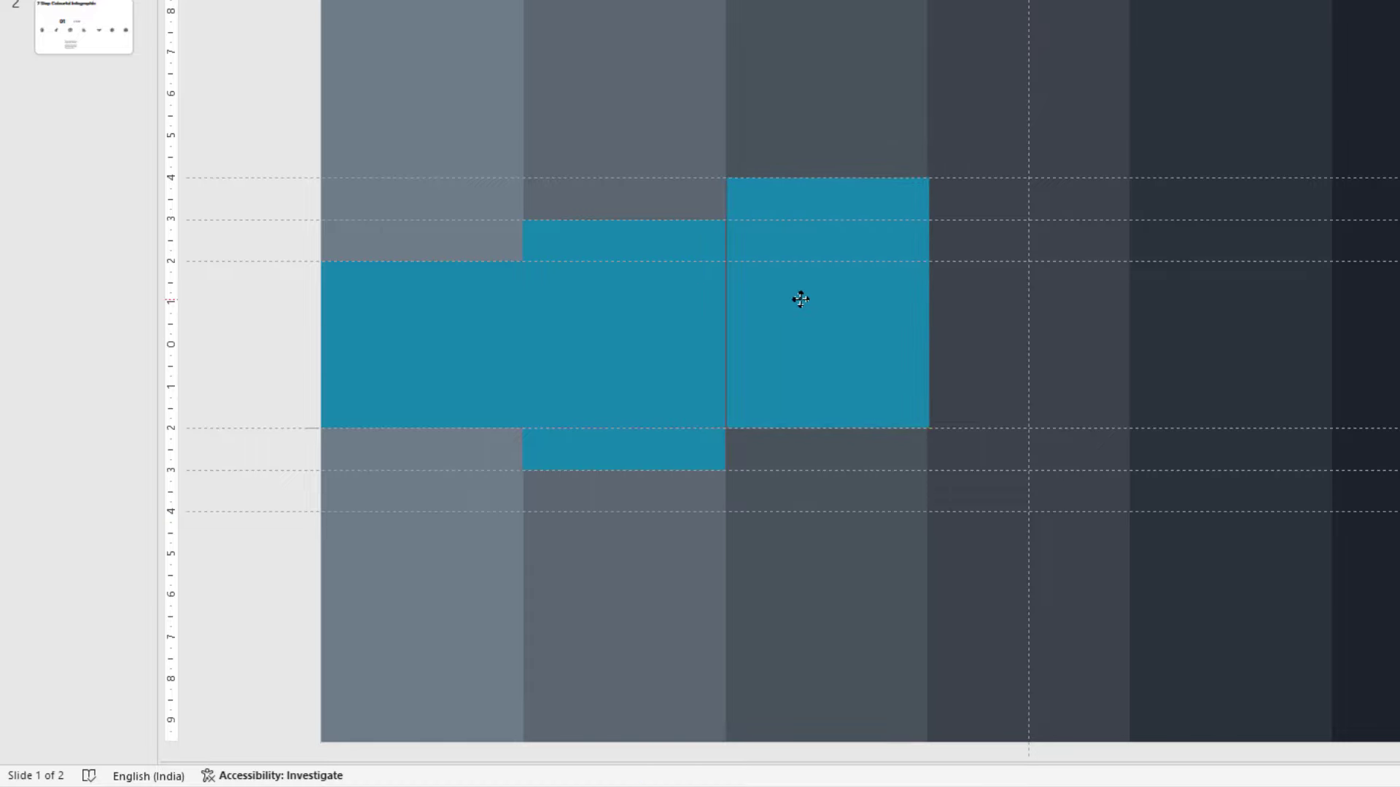
{"action": "left_click", "coordinate": [798, 298]}
{"action": "left_click_drag", "start_coordinate": [826, 447], "coordinate": [825, 510]}
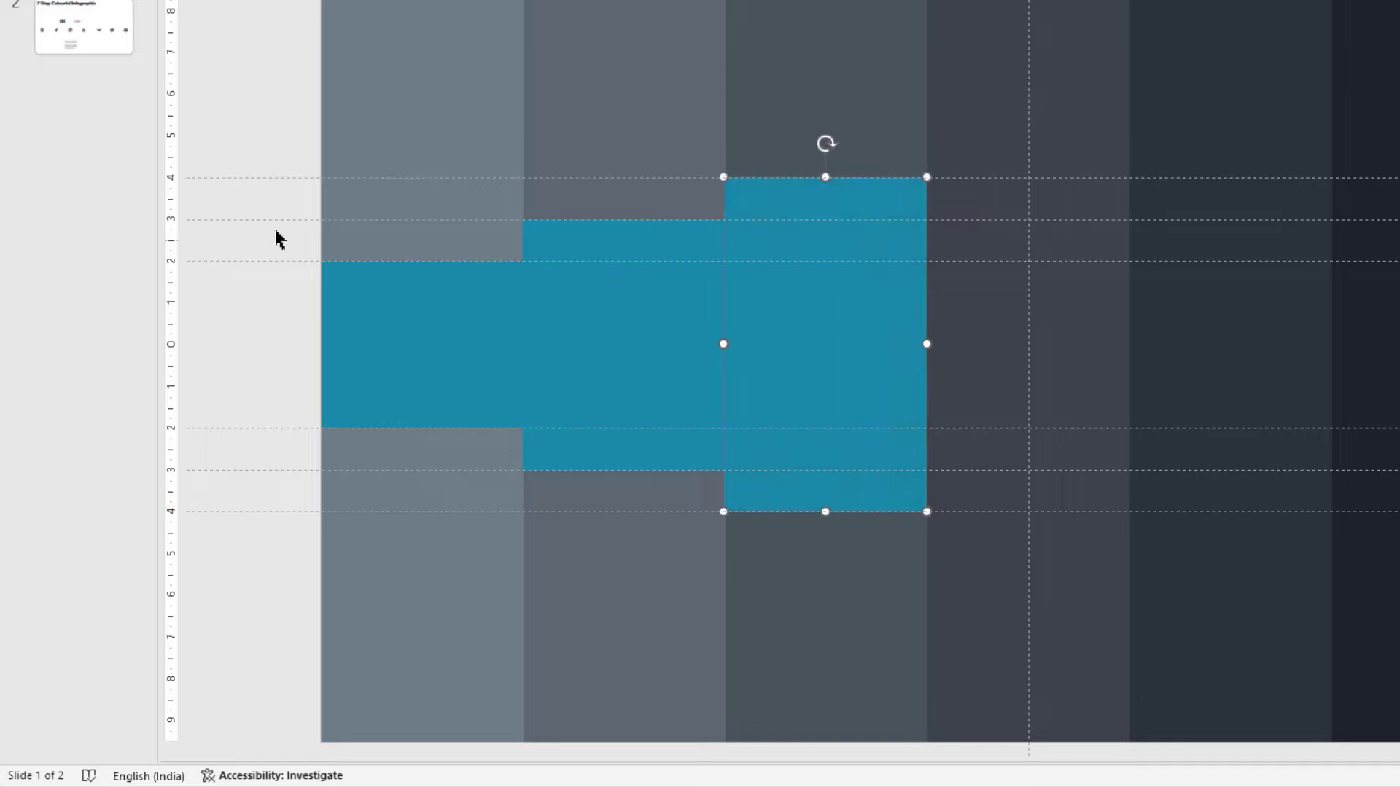
{"action": "left_click", "coordinate": [245, 226]}
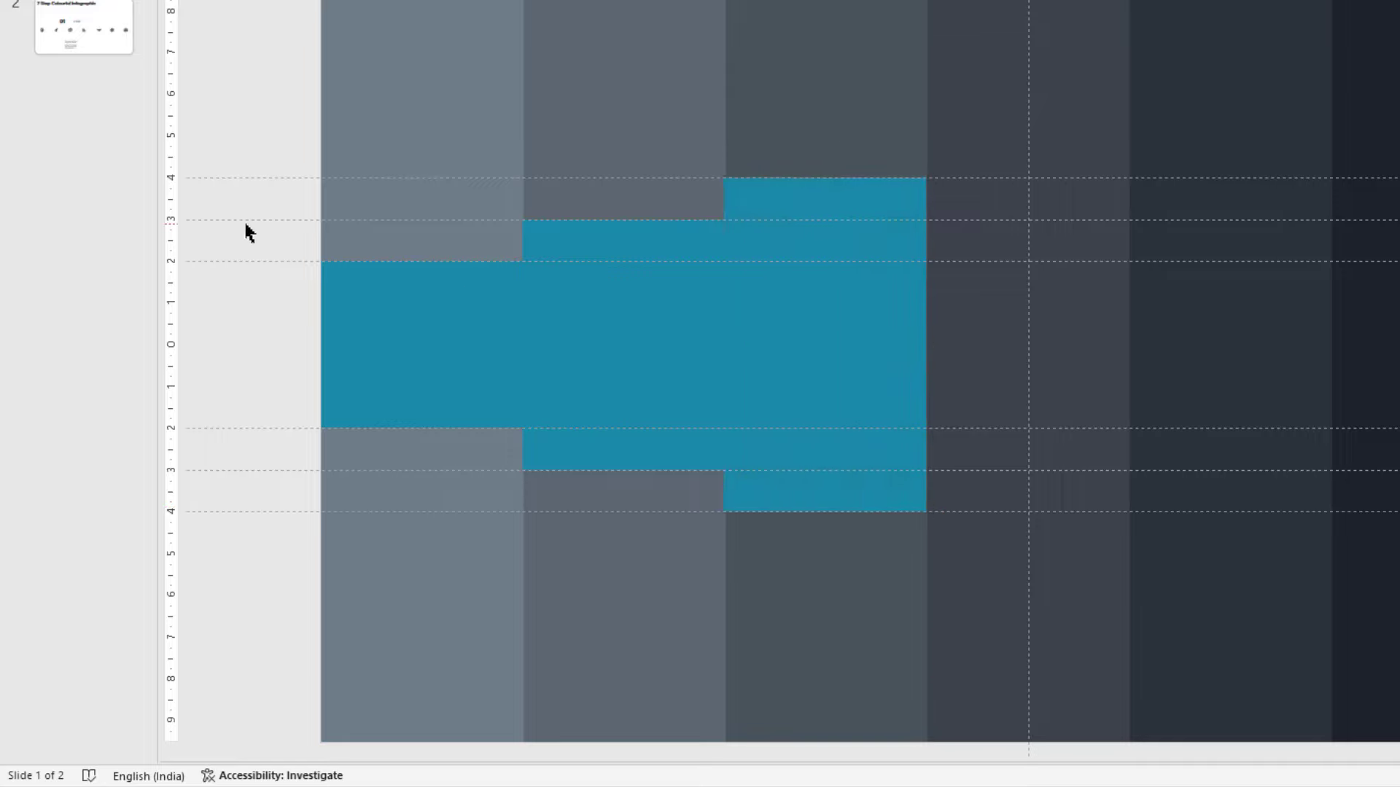
Step: Add horizontal guides at 5.00 above and 5.00 below the slide centre
{"action": "right_click", "coordinate": [285, 178]}
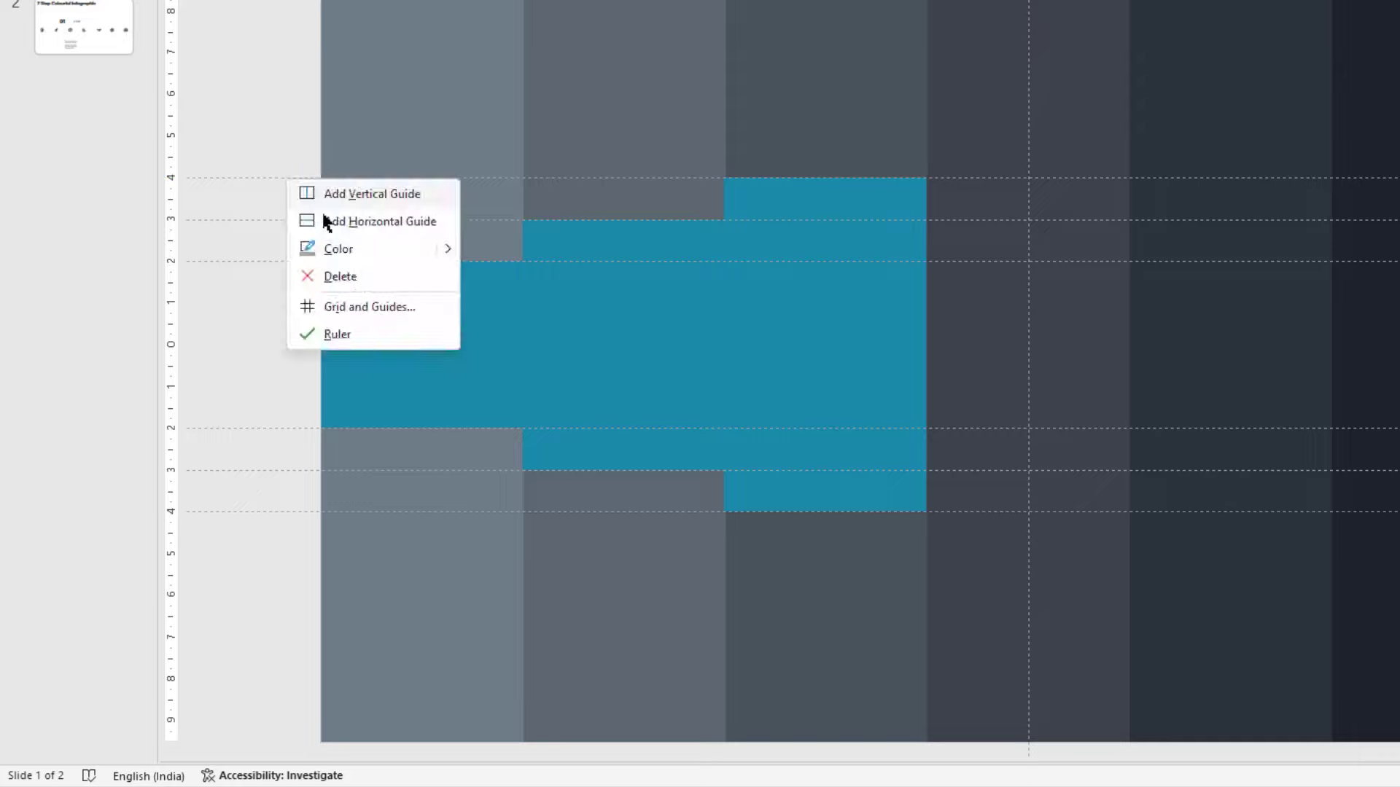
{"action": "left_click", "coordinate": [313, 218]}
{"action": "left_click_drag", "start_coordinate": [300, 197], "coordinate": [293, 136]}
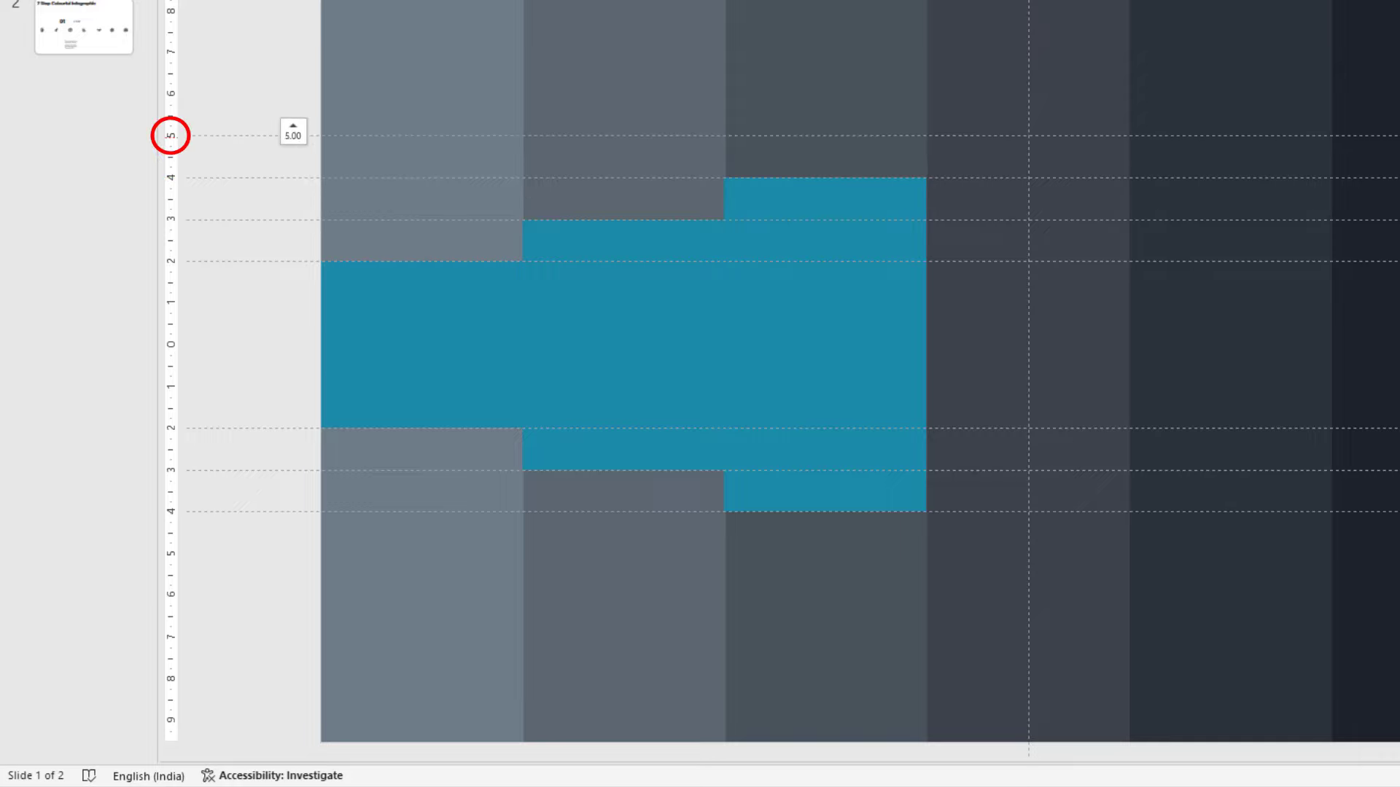
{"action": "right_click", "coordinate": [295, 137]}
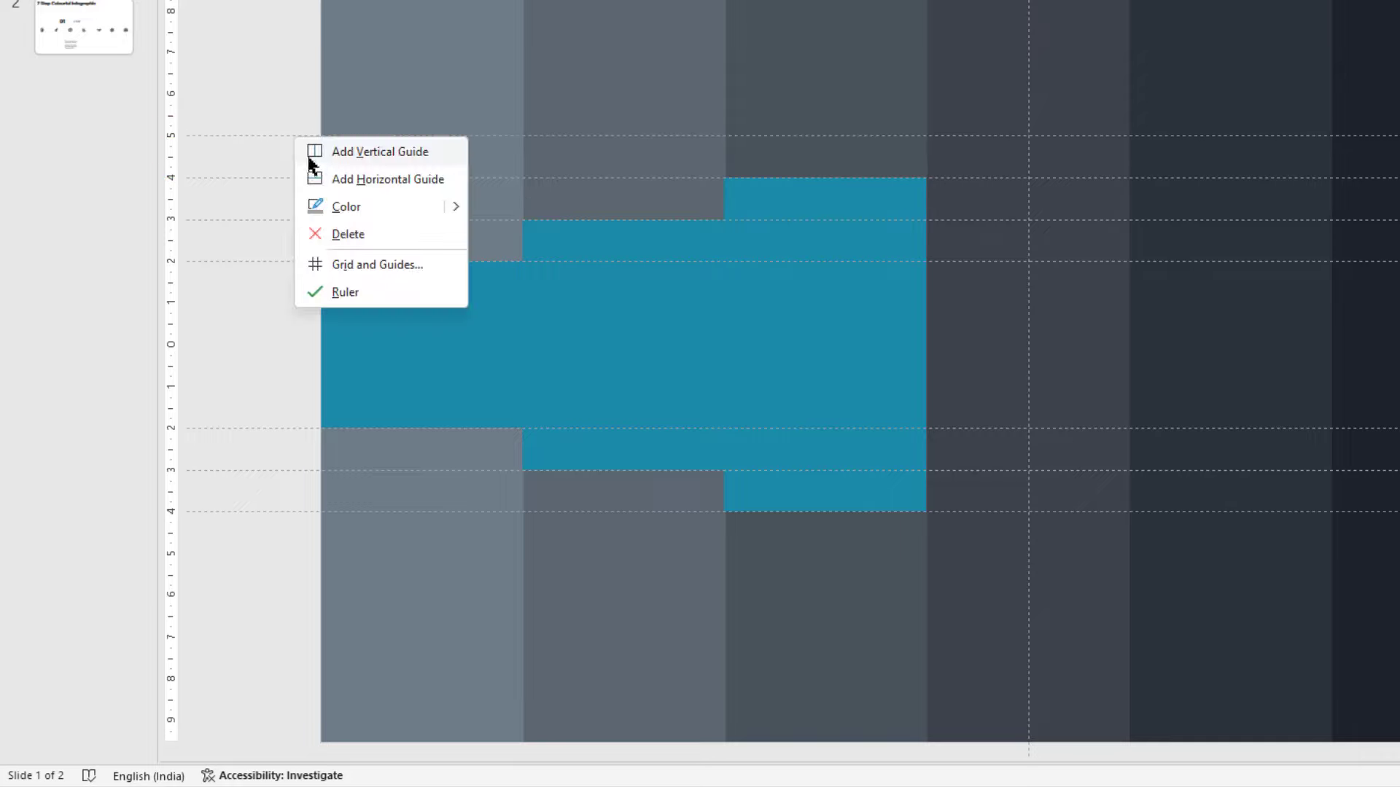
{"action": "left_click", "coordinate": [318, 179]}
{"action": "left_click_drag", "start_coordinate": [296, 156], "coordinate": [286, 553]}
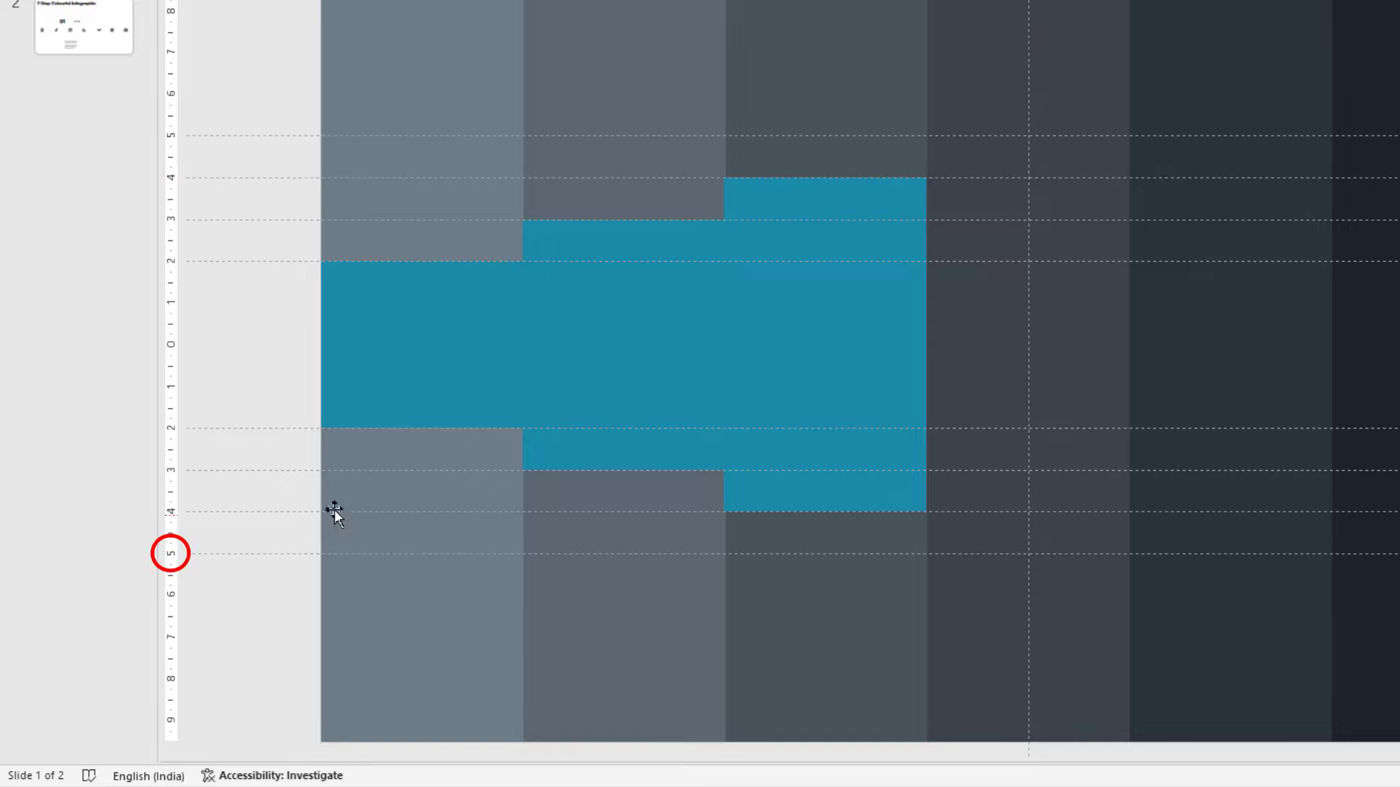
Step: Duplicate the third-column block into the fourth column and stretch it to the 5.00 guides
{"action": "left_click", "coordinate": [829, 361]}
{"action": "key", "text": "ctrl+d"}
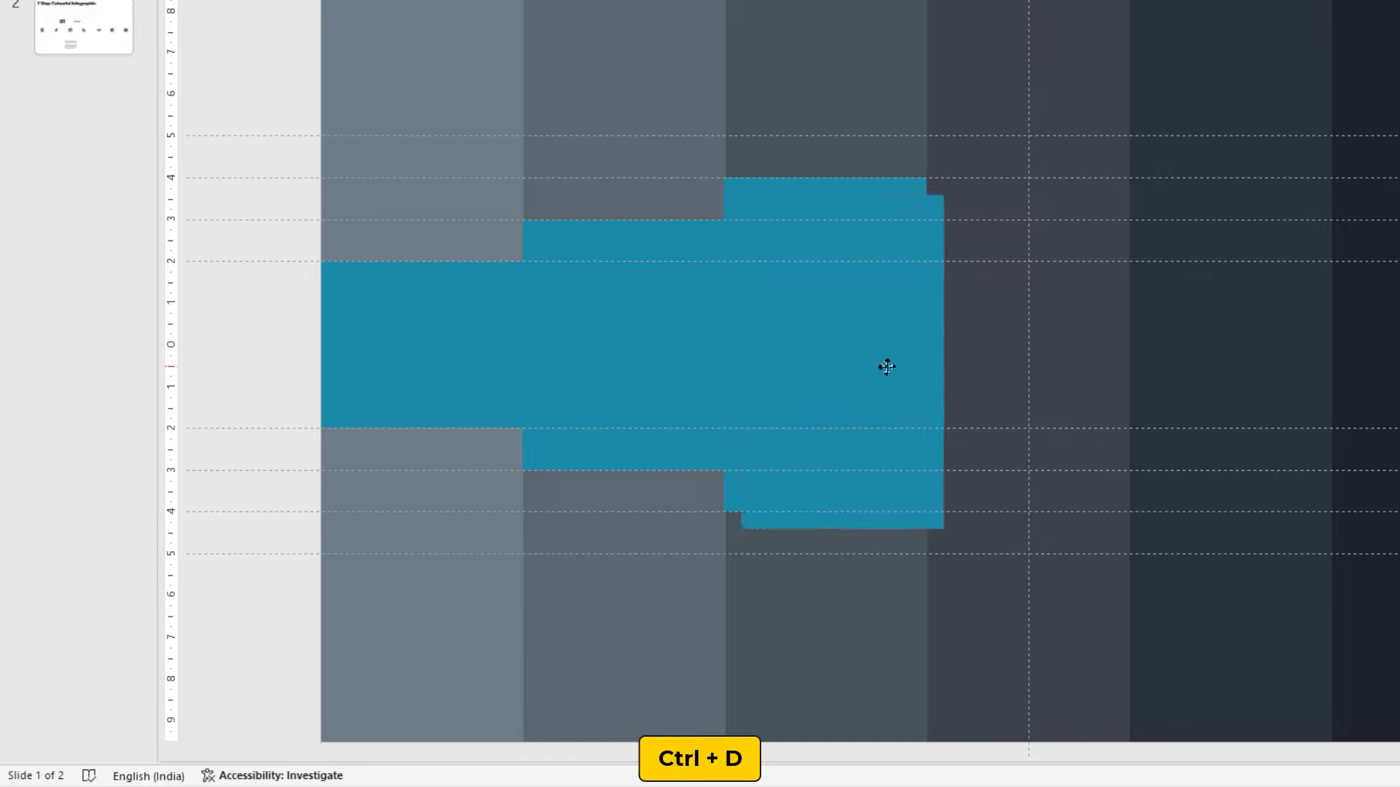
{"action": "left_click_drag", "start_coordinate": [834, 370], "coordinate": [1037, 306]}
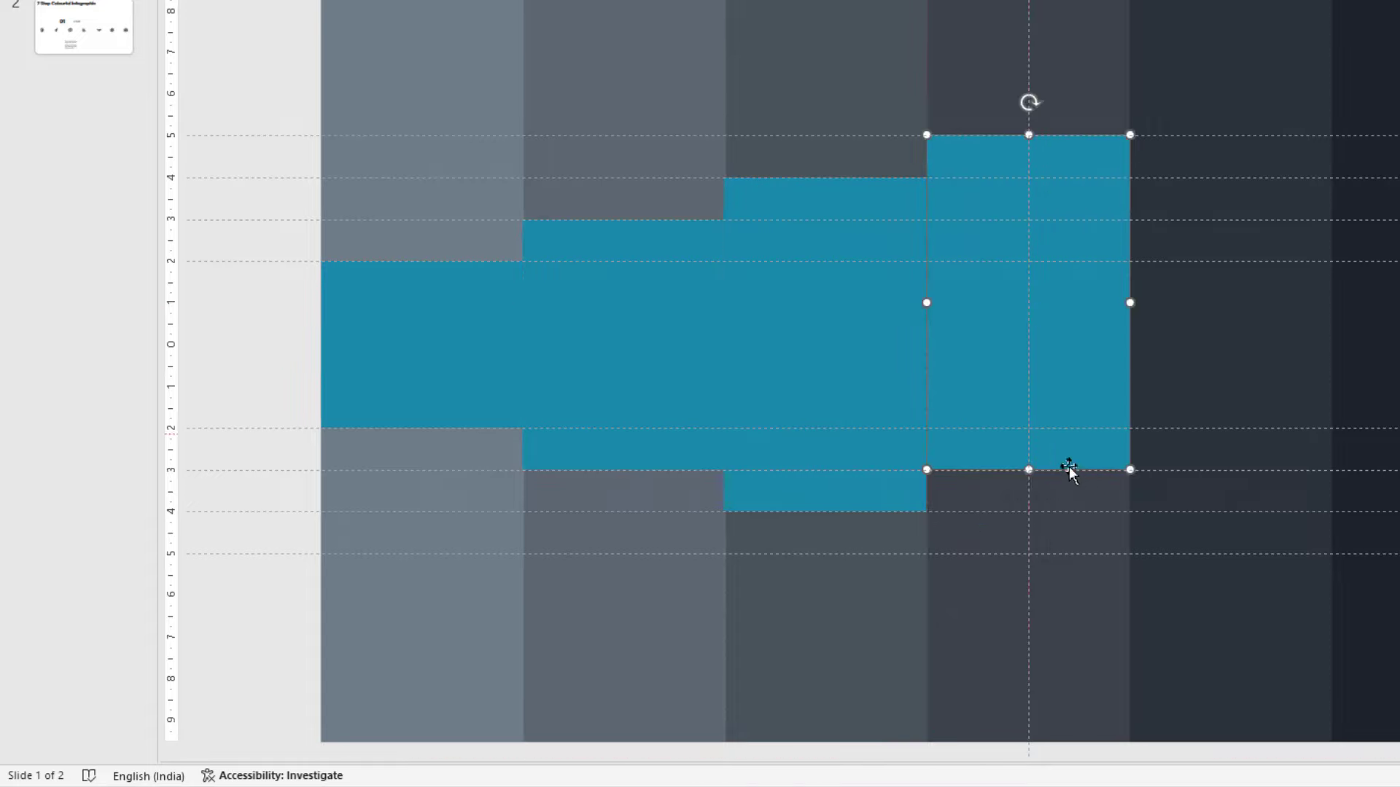
{"action": "left_click_drag", "start_coordinate": [1029, 470], "coordinate": [1027, 554]}
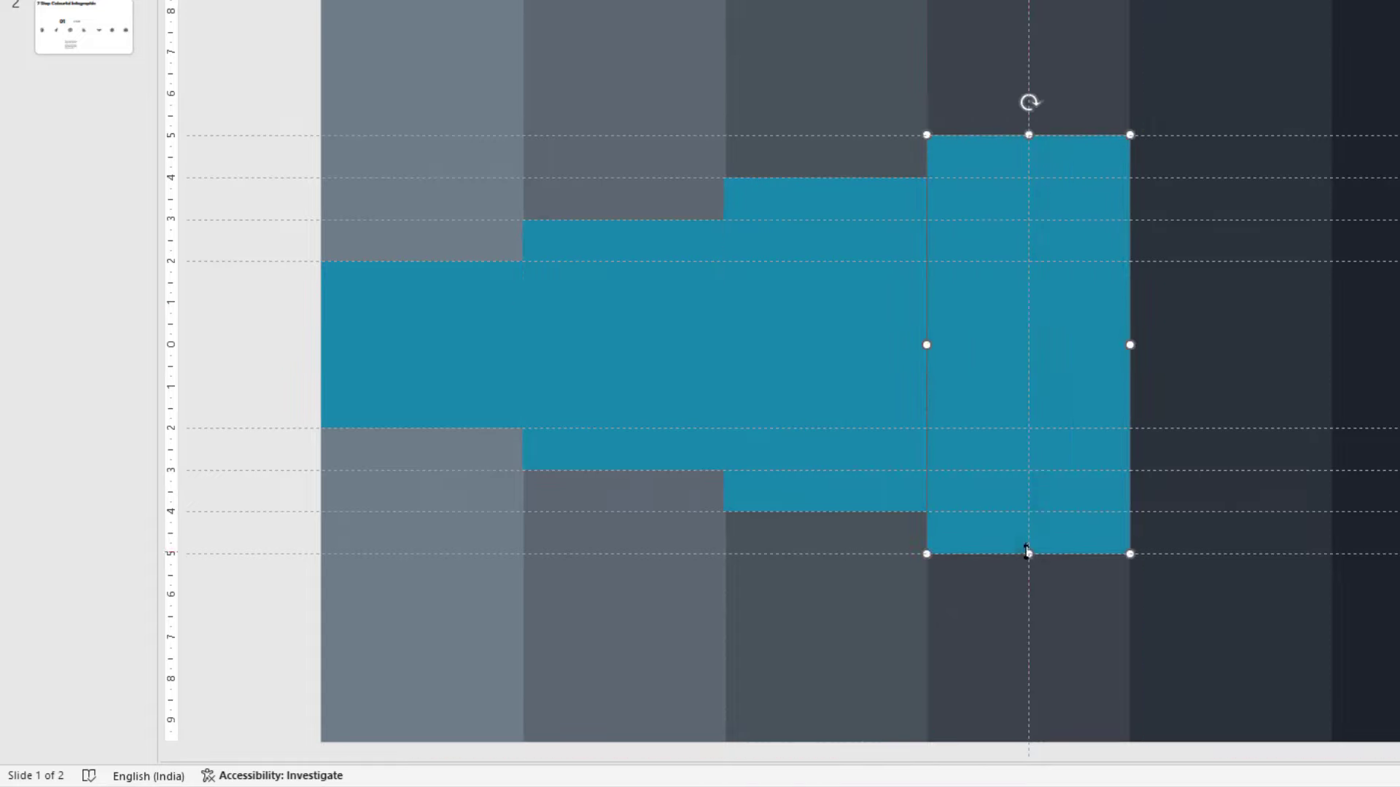
{"action": "left_click", "coordinate": [295, 241]}
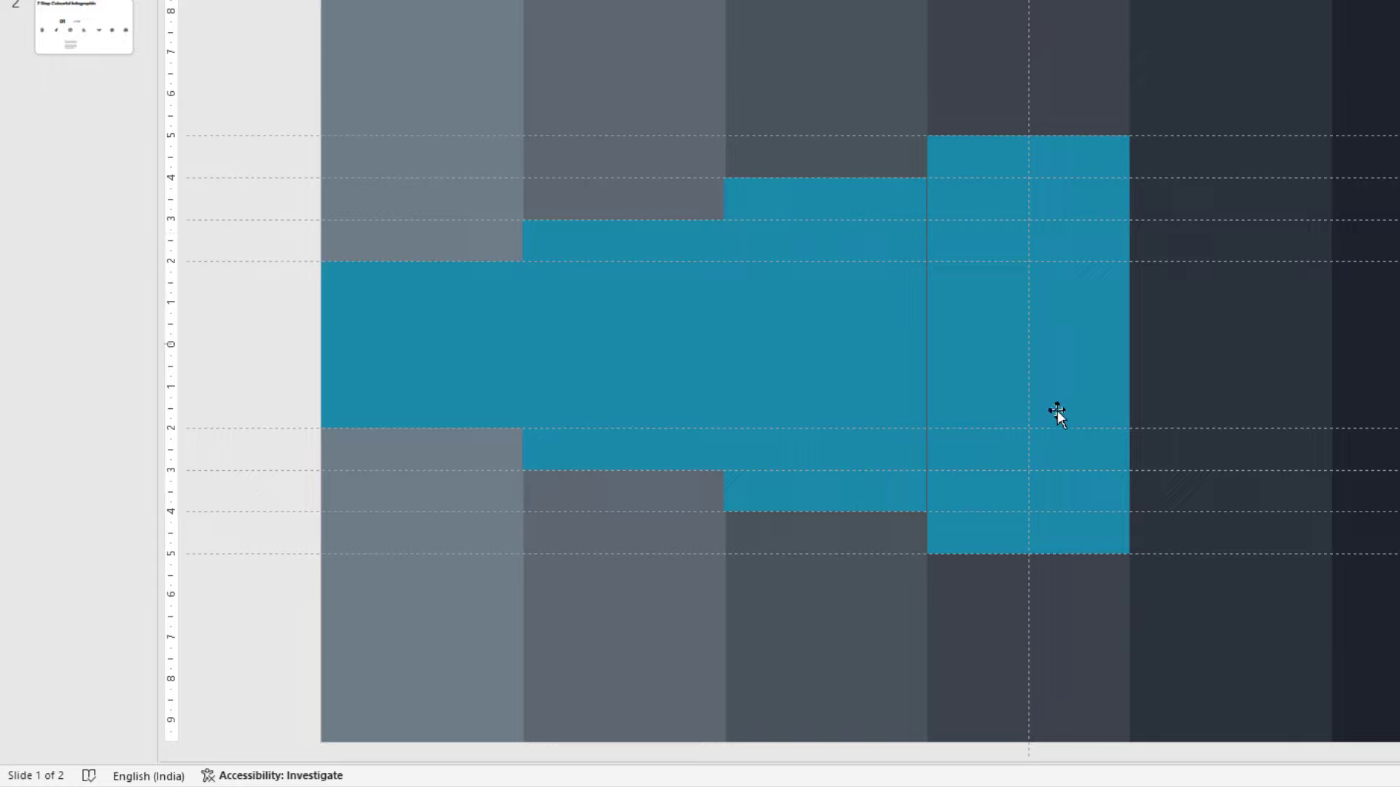
{"action": "left_click", "coordinate": [1041, 380]}
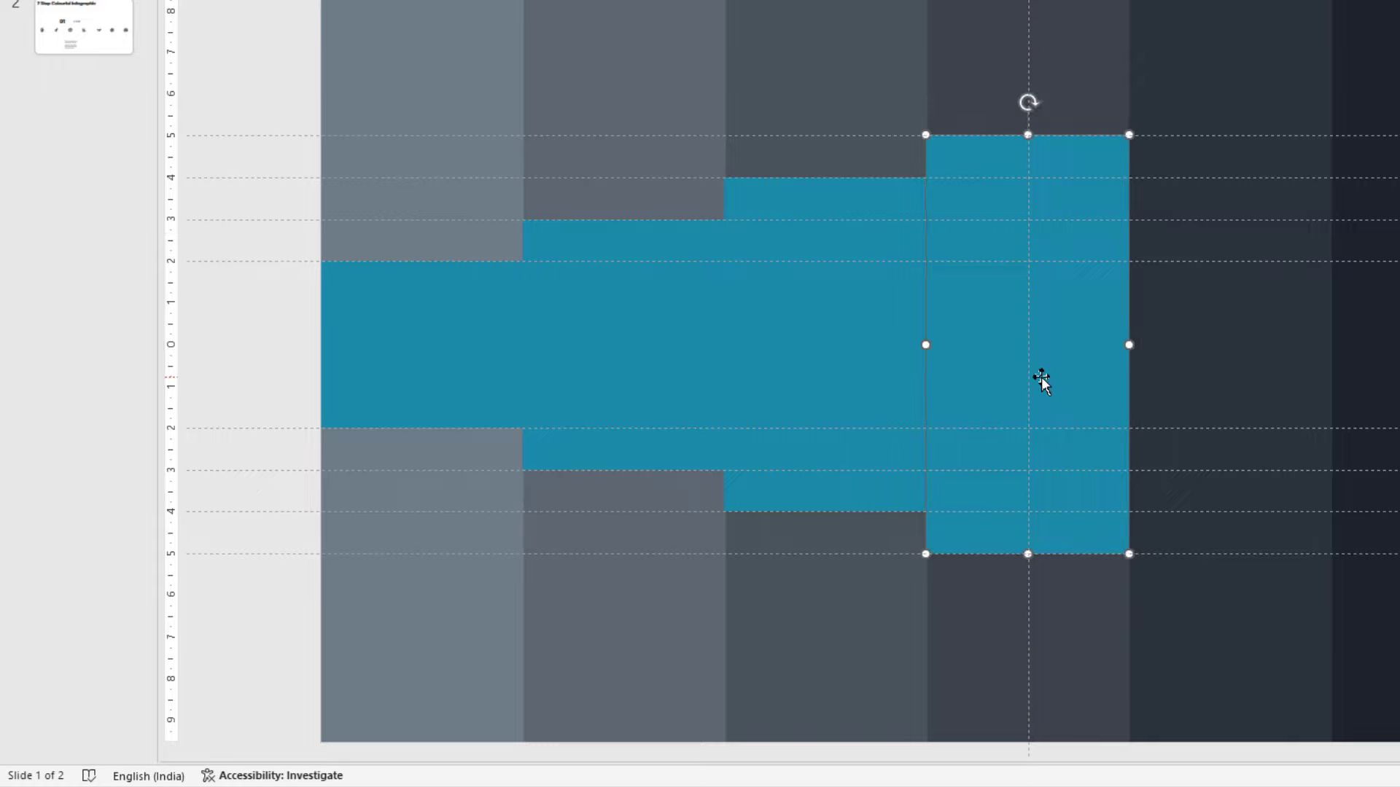
{"action": "left_click", "coordinate": [284, 255]}
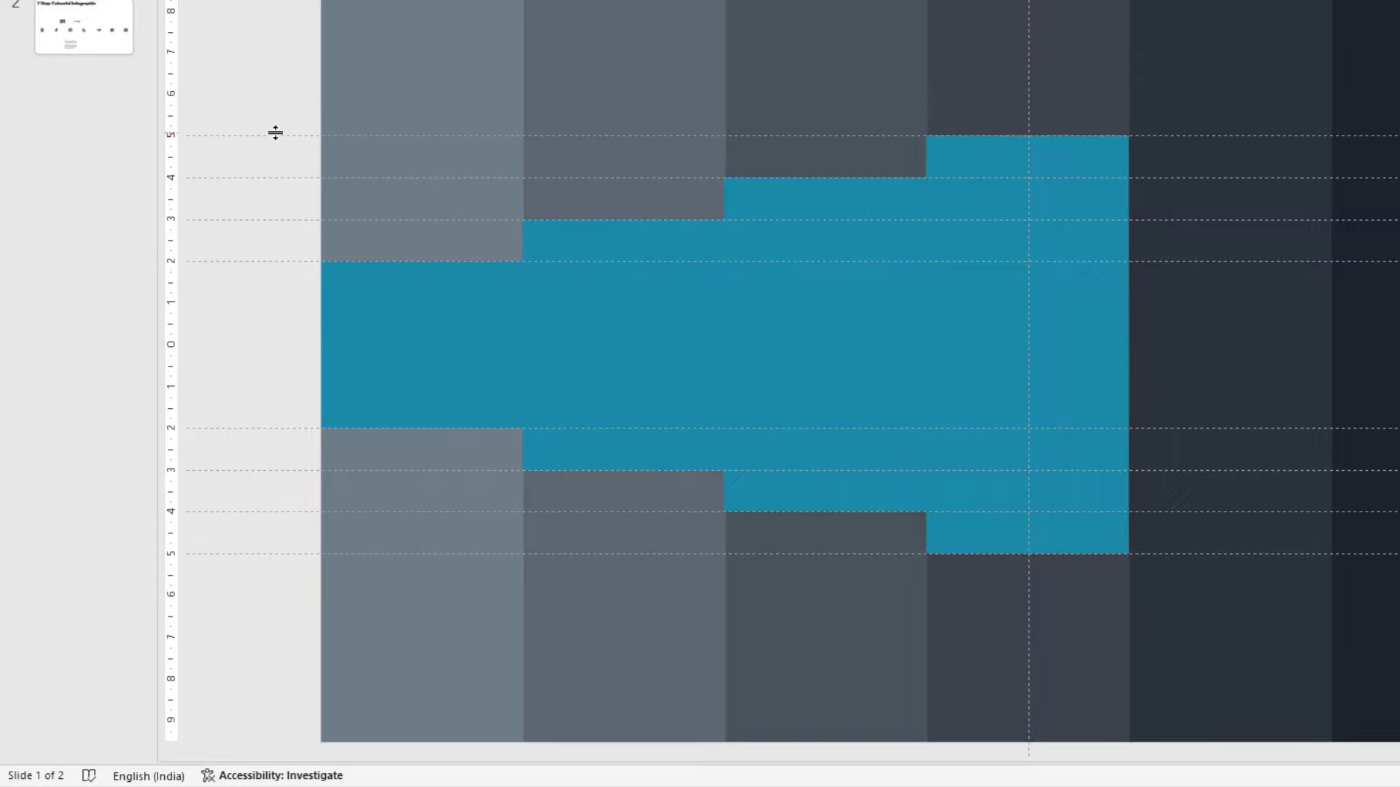
Step: Add horizontal guides at 6.00 above and about 6.00 below the slide centre
{"action": "right_click", "coordinate": [272, 136]}
{"action": "left_click", "coordinate": [313, 178]}
{"action": "left_click_drag", "start_coordinate": [291, 154], "coordinate": [291, 93]}
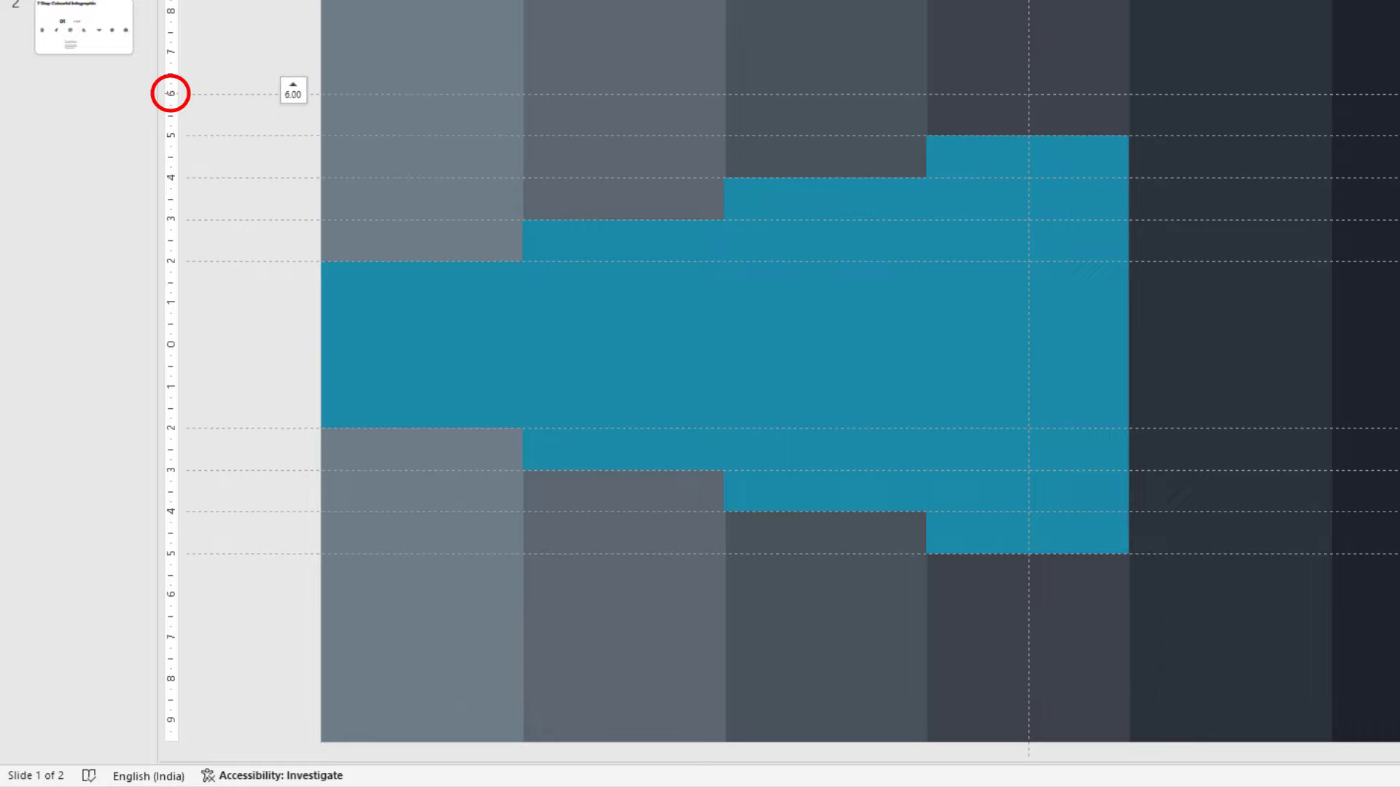
{"action": "right_click", "coordinate": [290, 91]}
{"action": "left_click", "coordinate": [332, 138]}
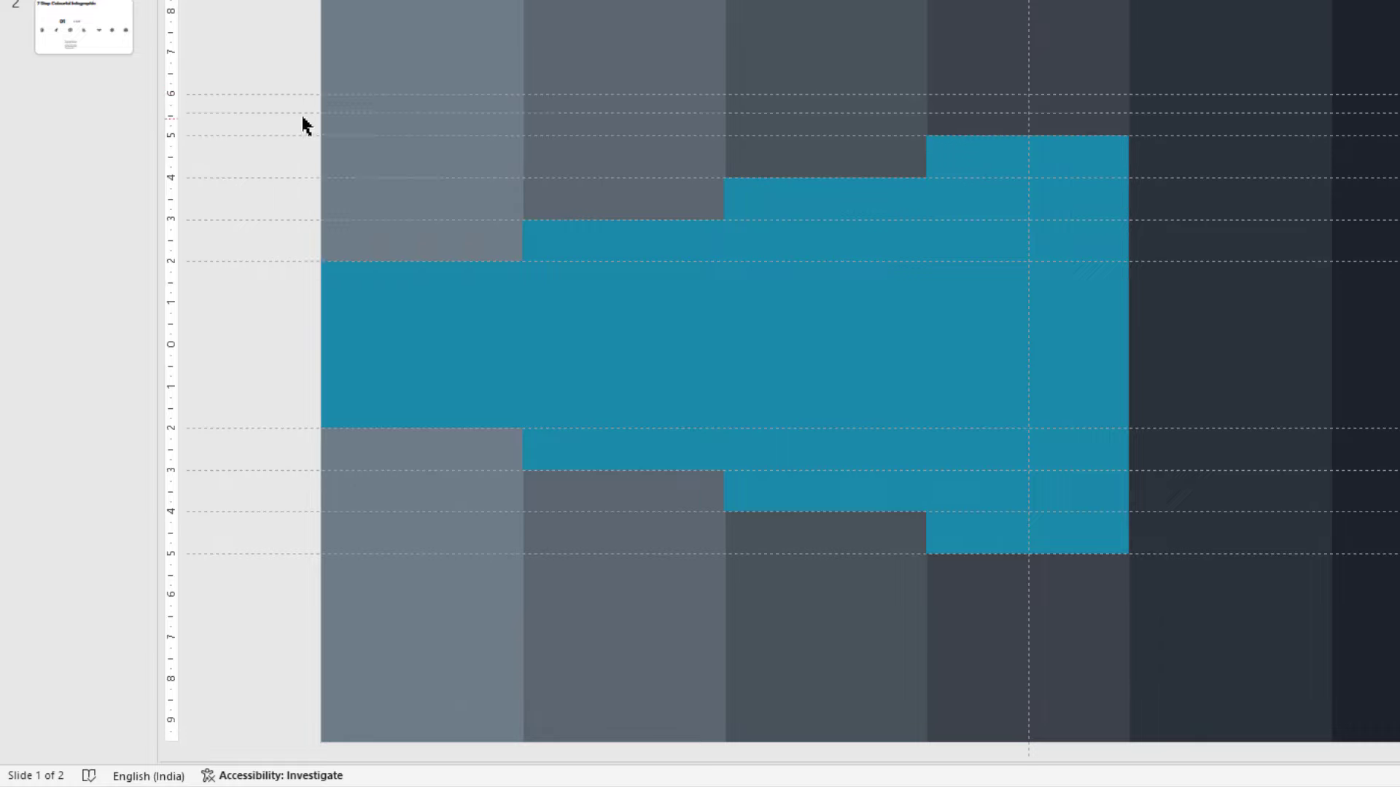
{"action": "left_click_drag", "start_coordinate": [302, 113], "coordinate": [291, 590]}
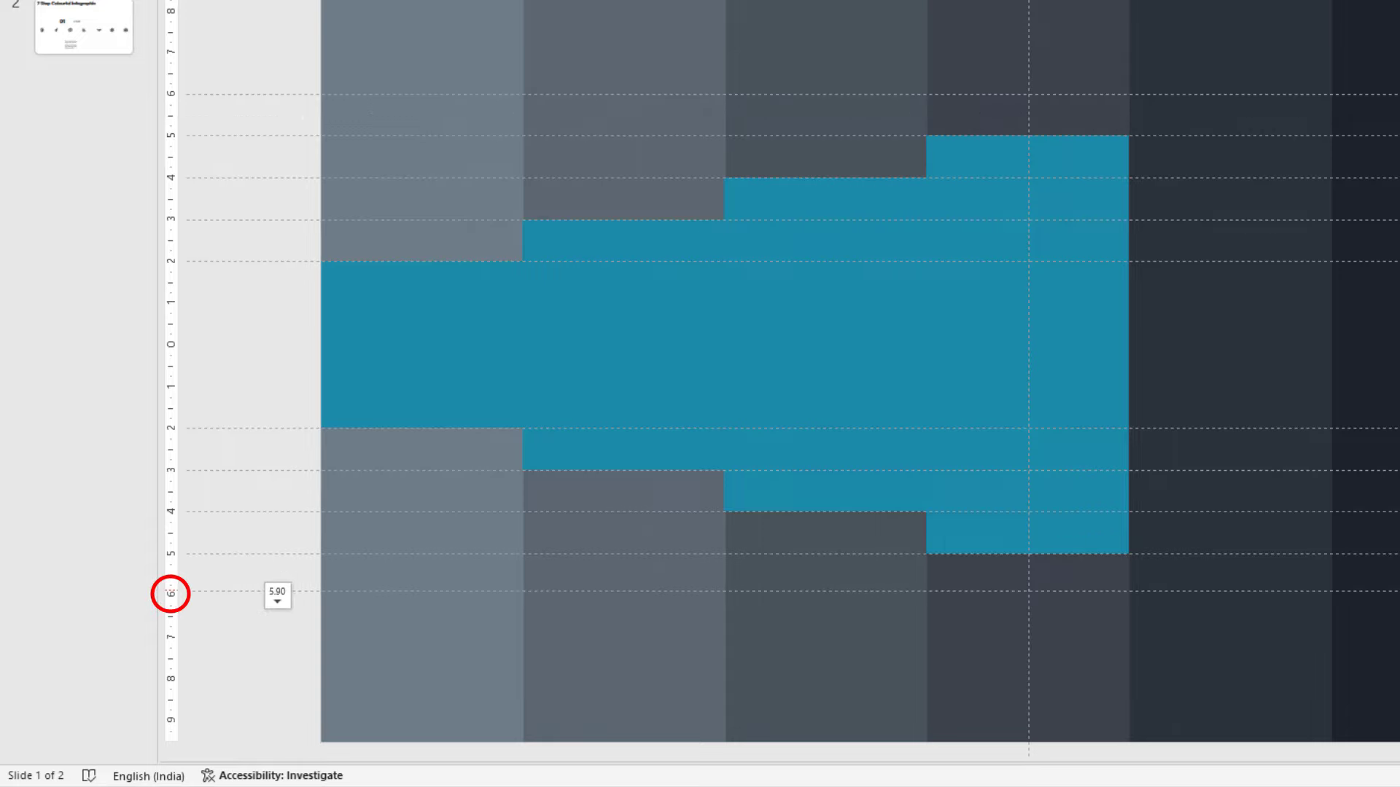
{"action": "left_click_drag", "start_coordinate": [277, 591], "coordinate": [282, 595]}
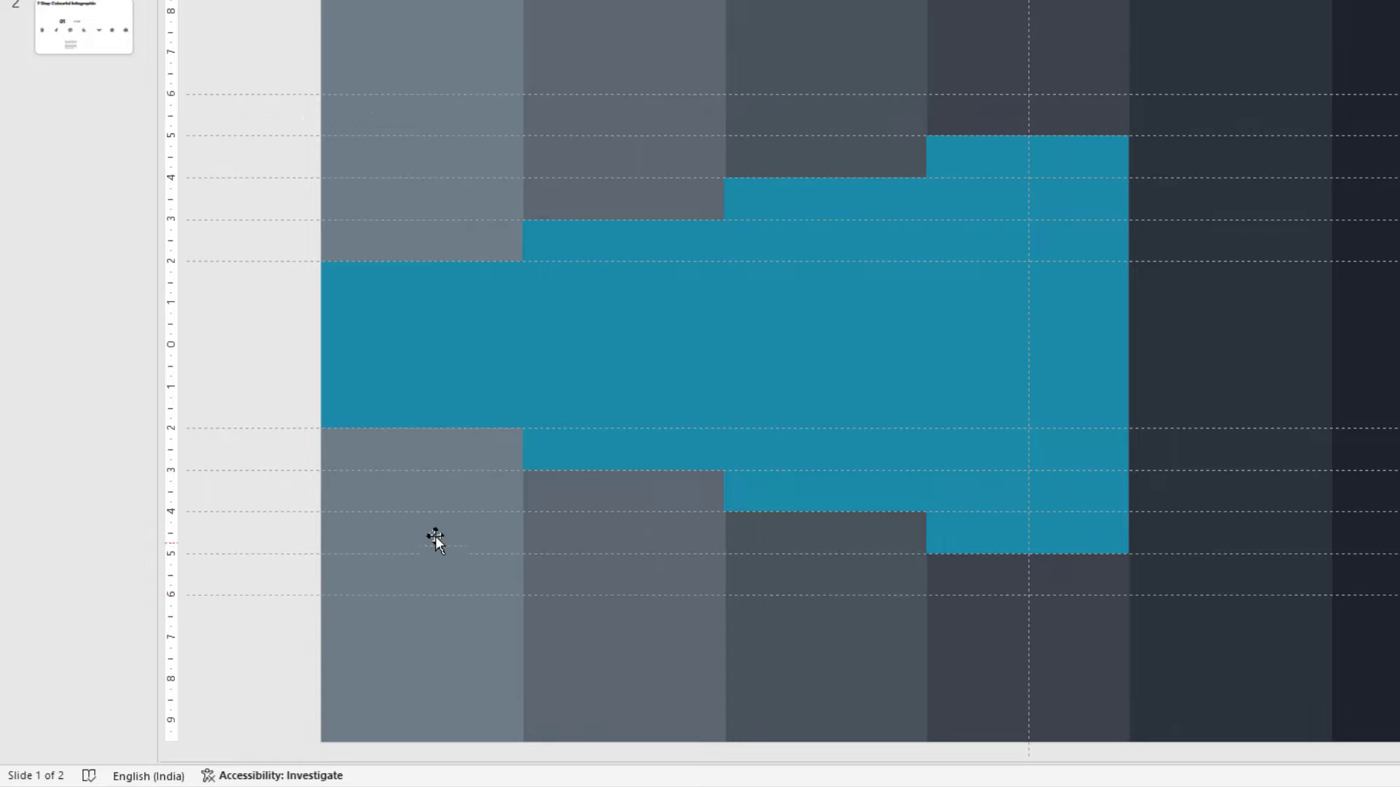
Step: Duplicate the fourth-column block into the fifth column and stretch it to the 6.00 guides
{"action": "left_click", "coordinate": [1078, 388]}
{"action": "key", "text": "ctrl+d"}
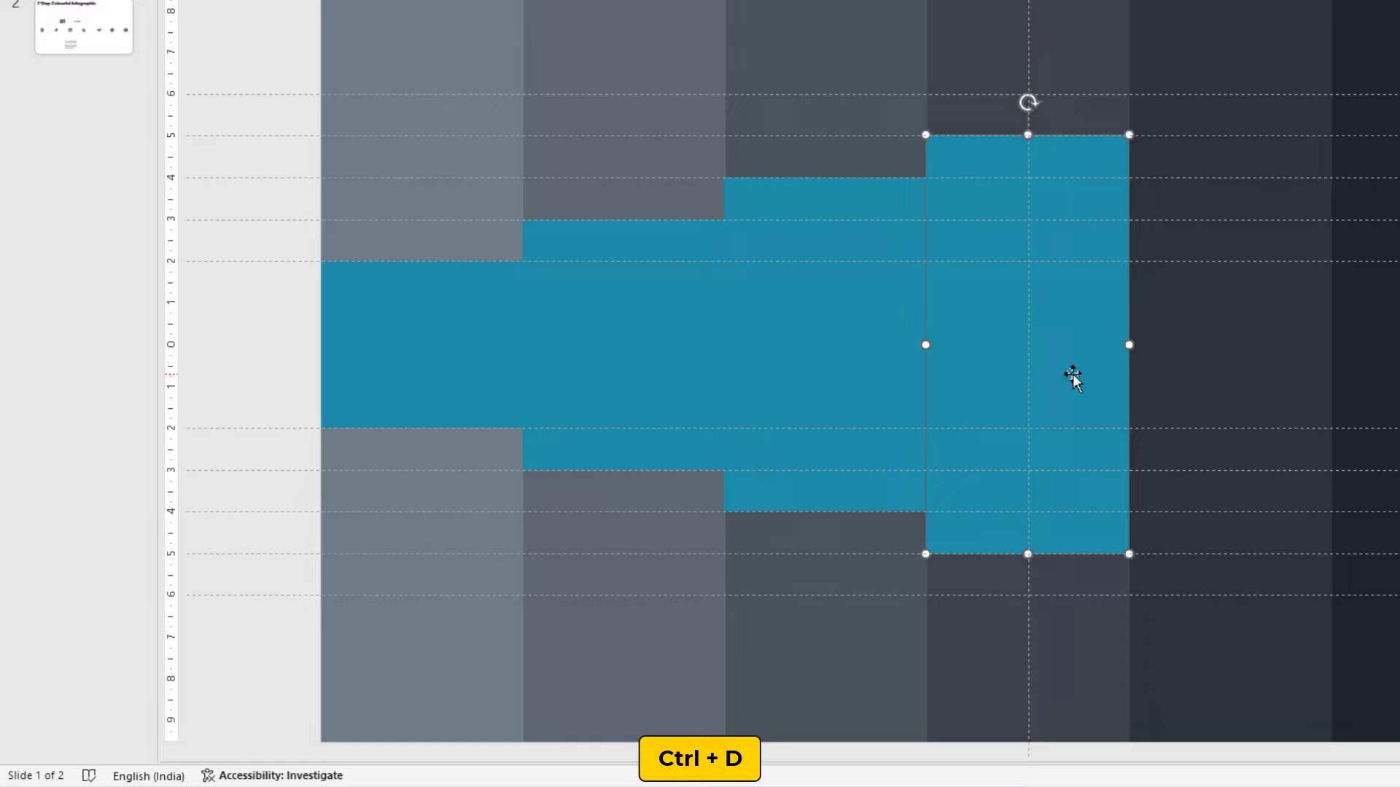
{"action": "left_click_drag", "start_coordinate": [1091, 367], "coordinate": [1253, 352]}
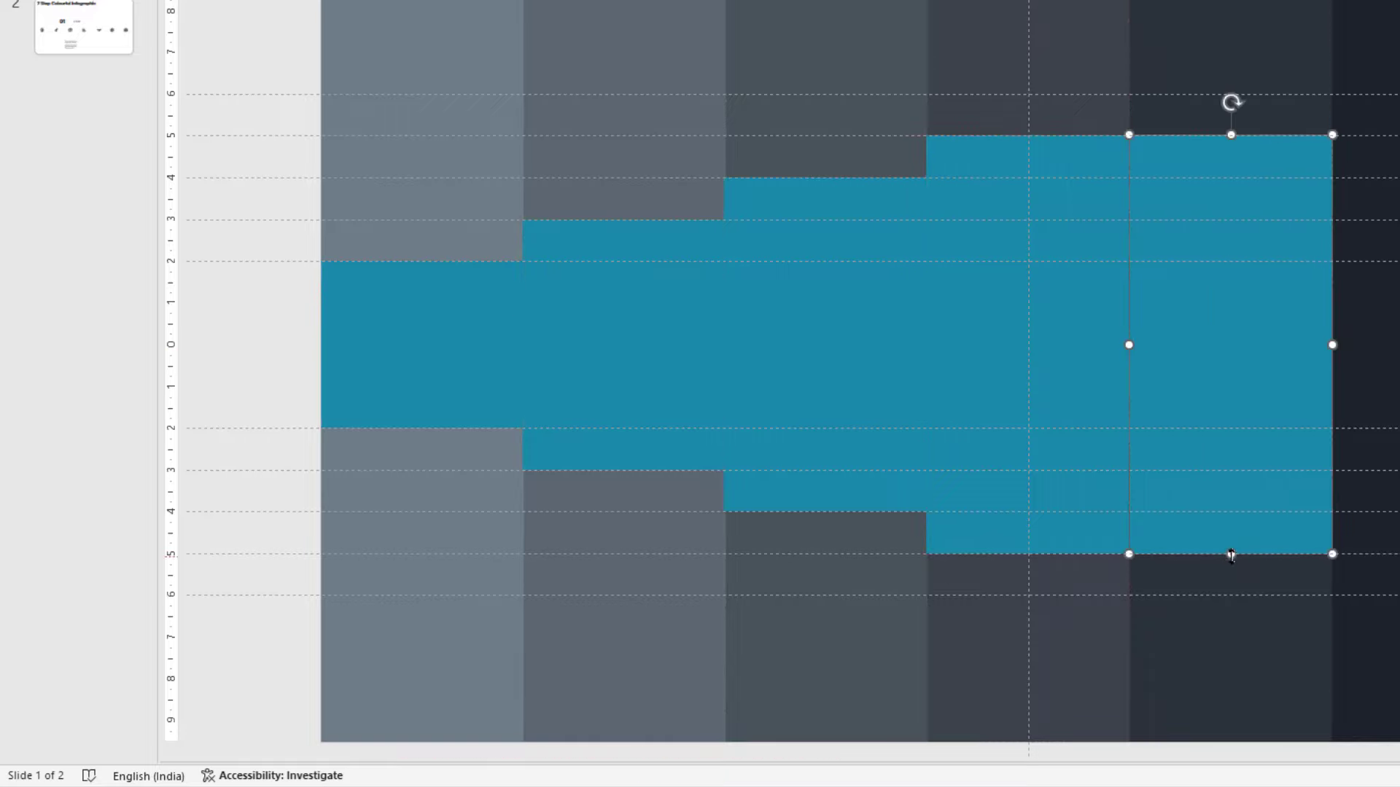
{"action": "left_click_drag", "start_coordinate": [1231, 555], "coordinate": [1230, 596]}
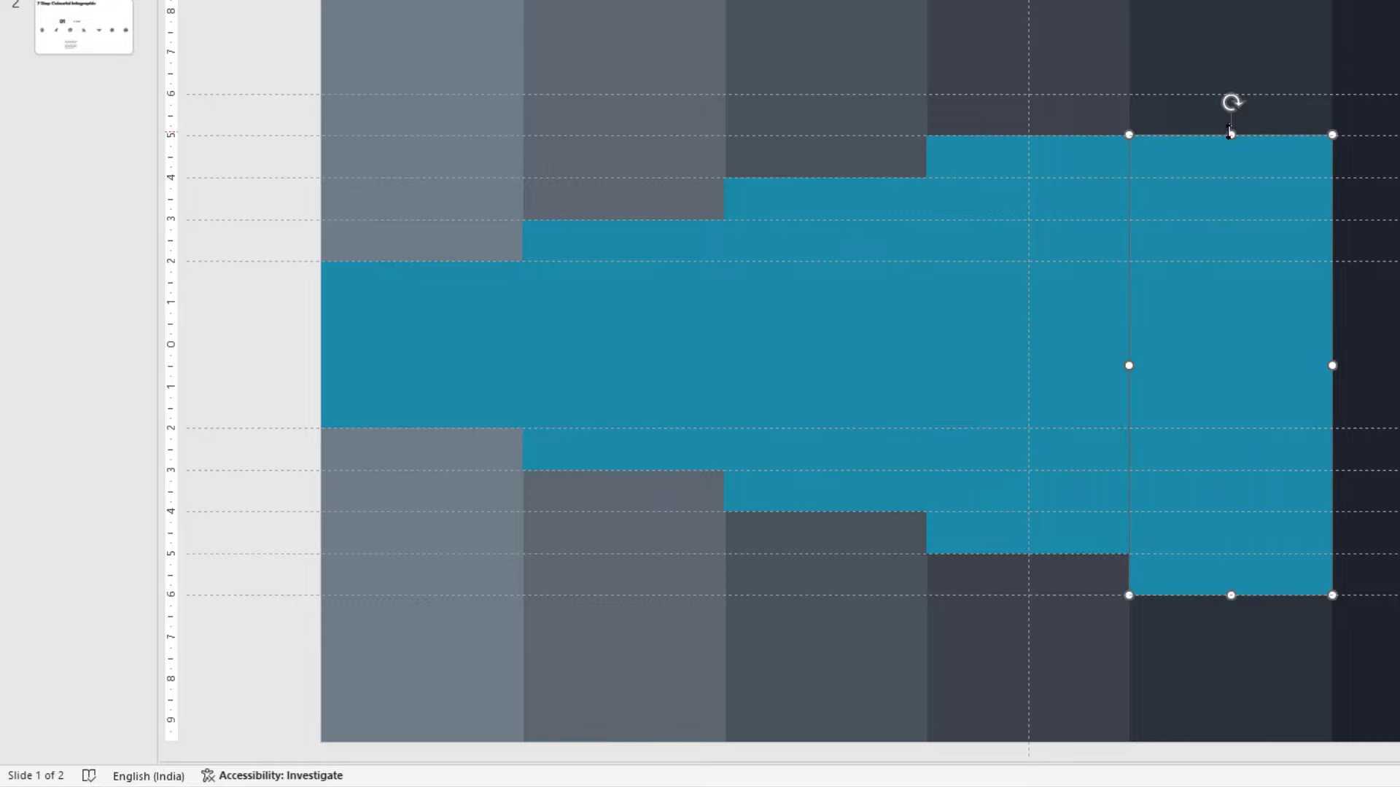
{"action": "left_click_drag", "start_coordinate": [1231, 134], "coordinate": [1229, 95]}
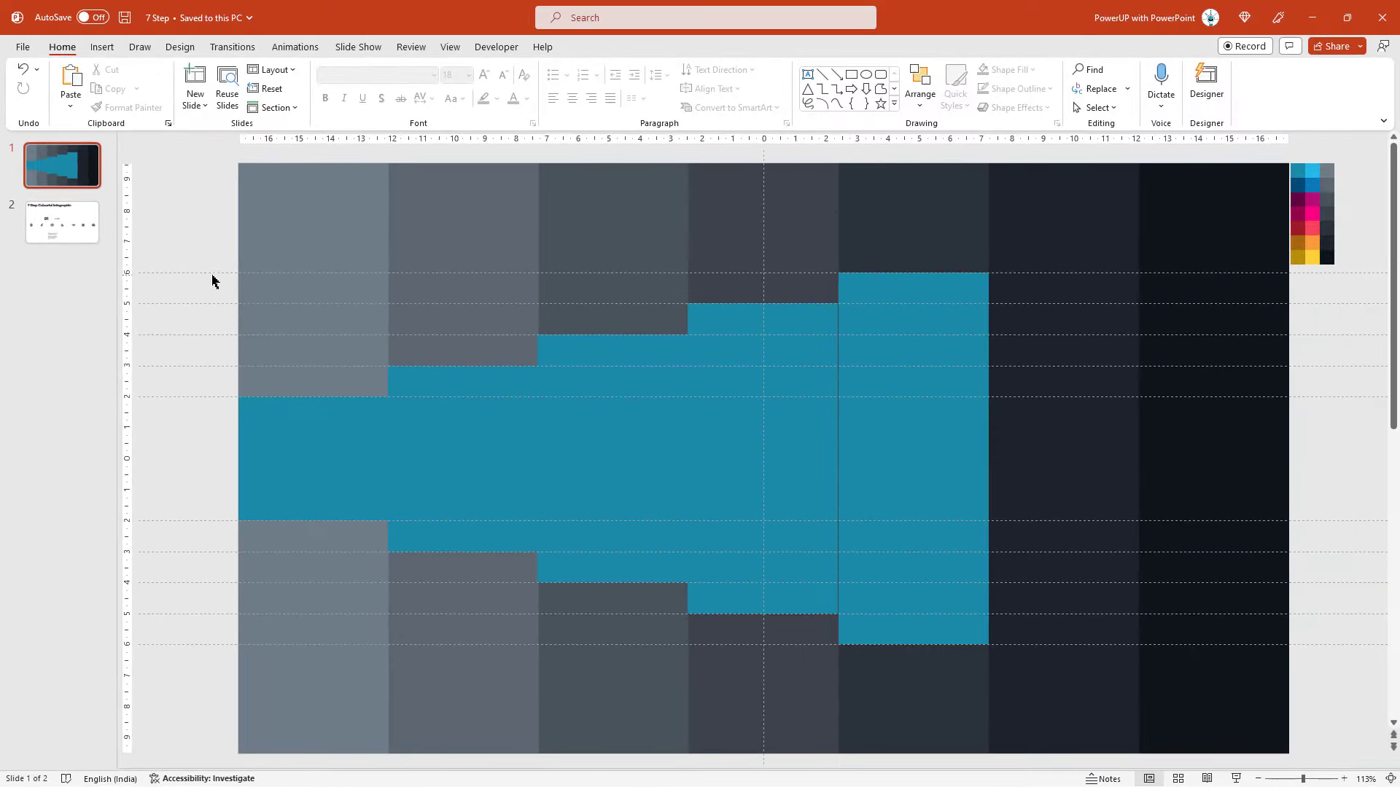
Step: Add horizontal guides at 7.00 above and 7.00 below the slide centre
{"action": "right_click", "coordinate": [212, 281]}
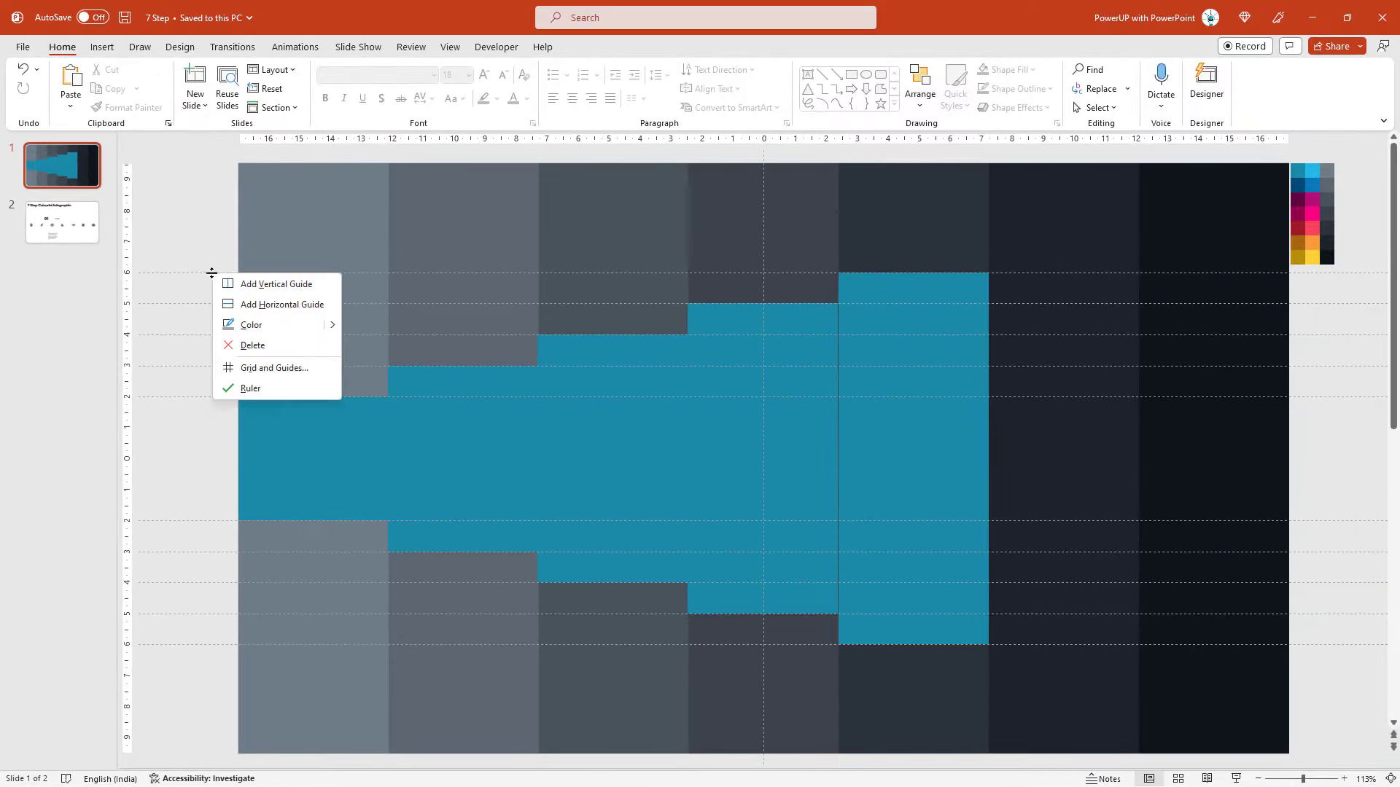
{"action": "left_click", "coordinate": [239, 308]}
{"action": "left_click_drag", "start_coordinate": [217, 288], "coordinate": [217, 242]}
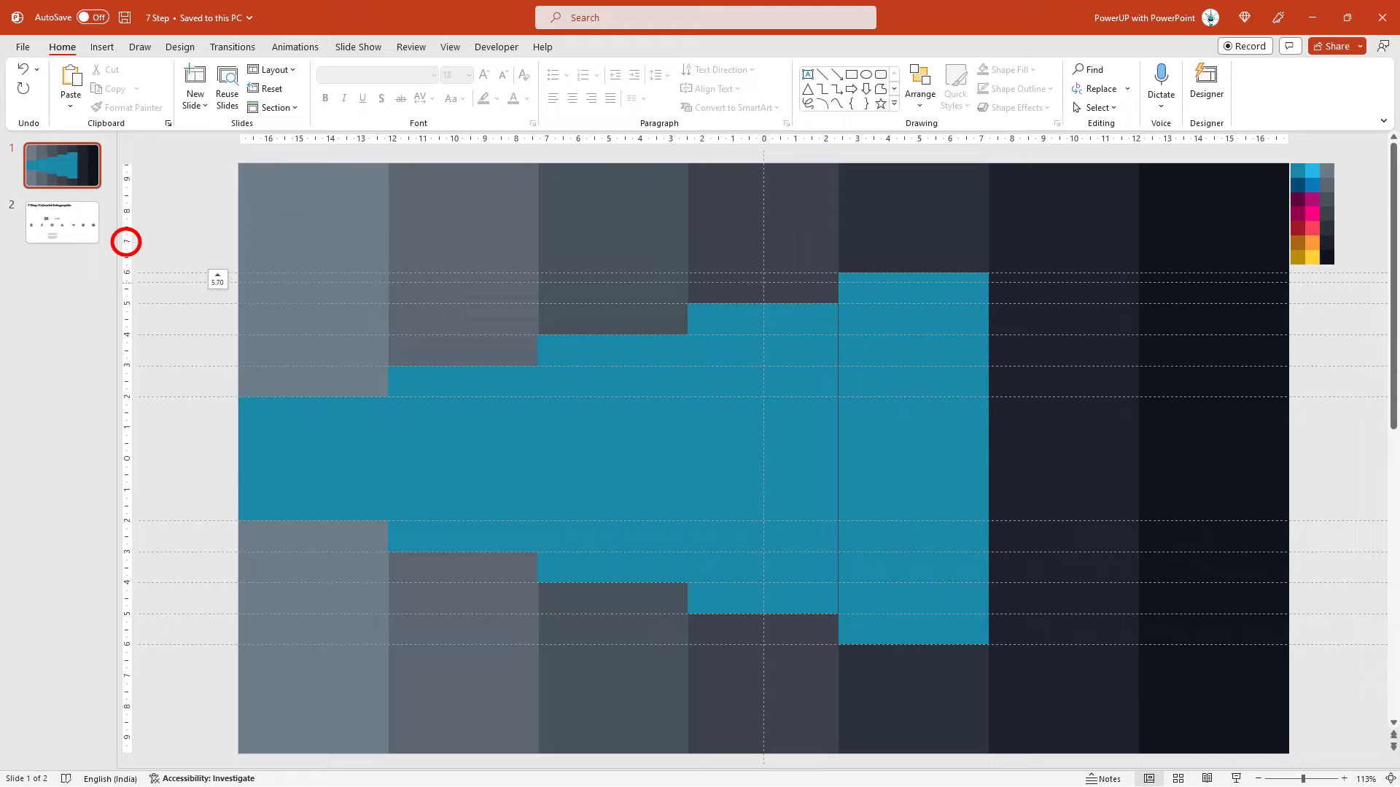
{"action": "right_click", "coordinate": [221, 250]}
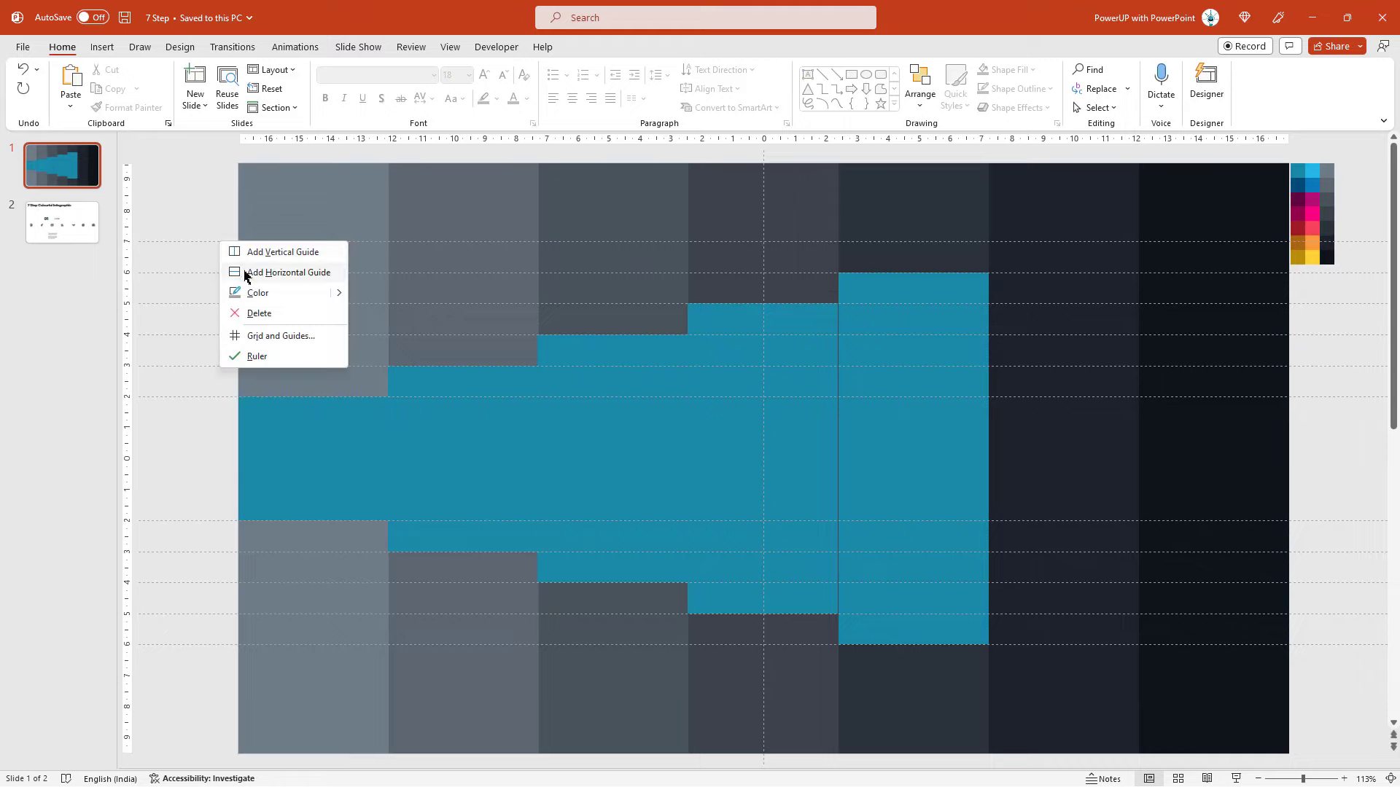
{"action": "left_click", "coordinate": [237, 272]}
{"action": "left_click_drag", "start_coordinate": [218, 256], "coordinate": [199, 676]}
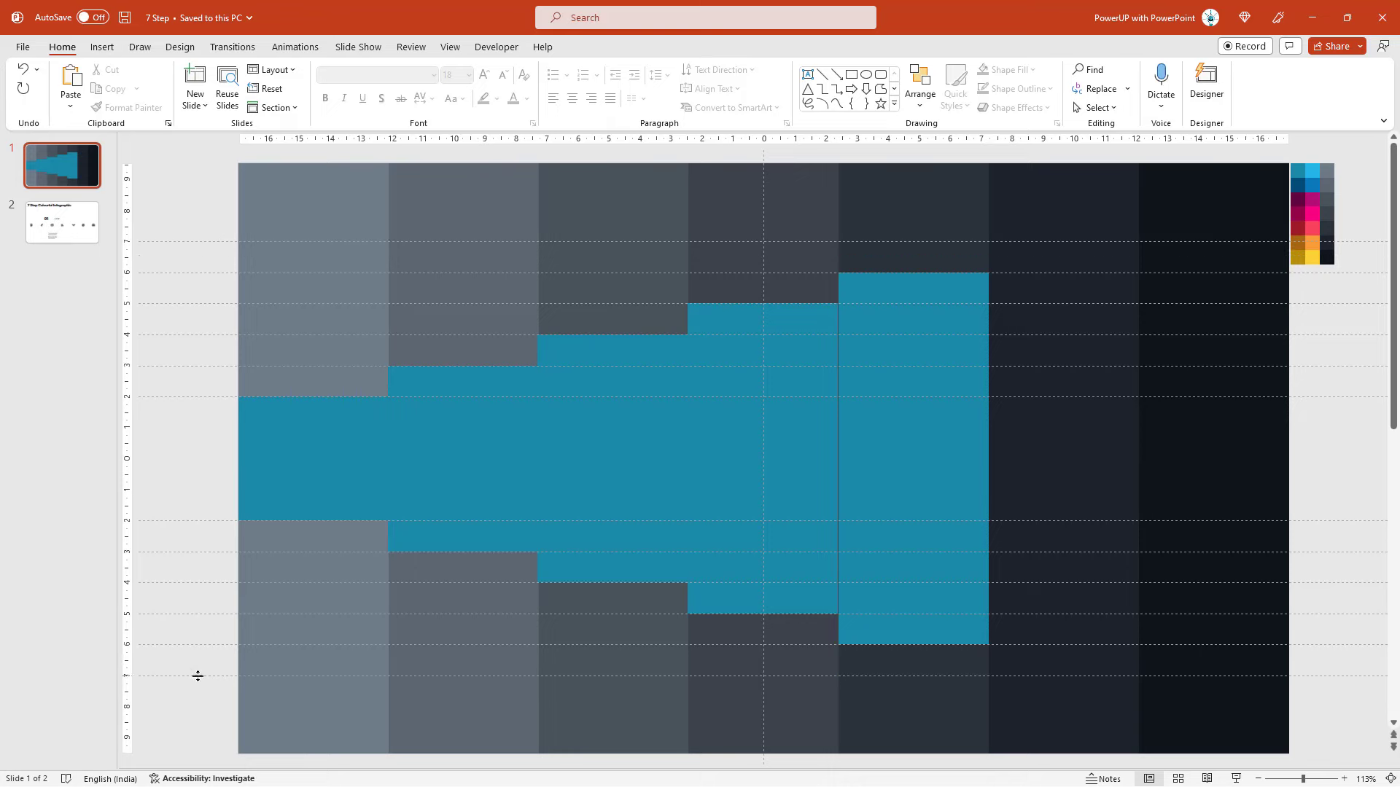
Step: Duplicate the fifth-column block into the sixth column and stretch it to the 7.00 guides
{"action": "mouse_move", "coordinate": [908, 475]}
{"action": "left_mouse_down"}
{"action": "mouse_move", "coordinate": [1061, 457]}
{"action": "mouse_move", "coordinate": [925, 459]}
{"action": "mouse_move", "coordinate": [1064, 449]}
{"action": "left_mouse_up"}
{"action": "key", "text": "ctrl+d"}
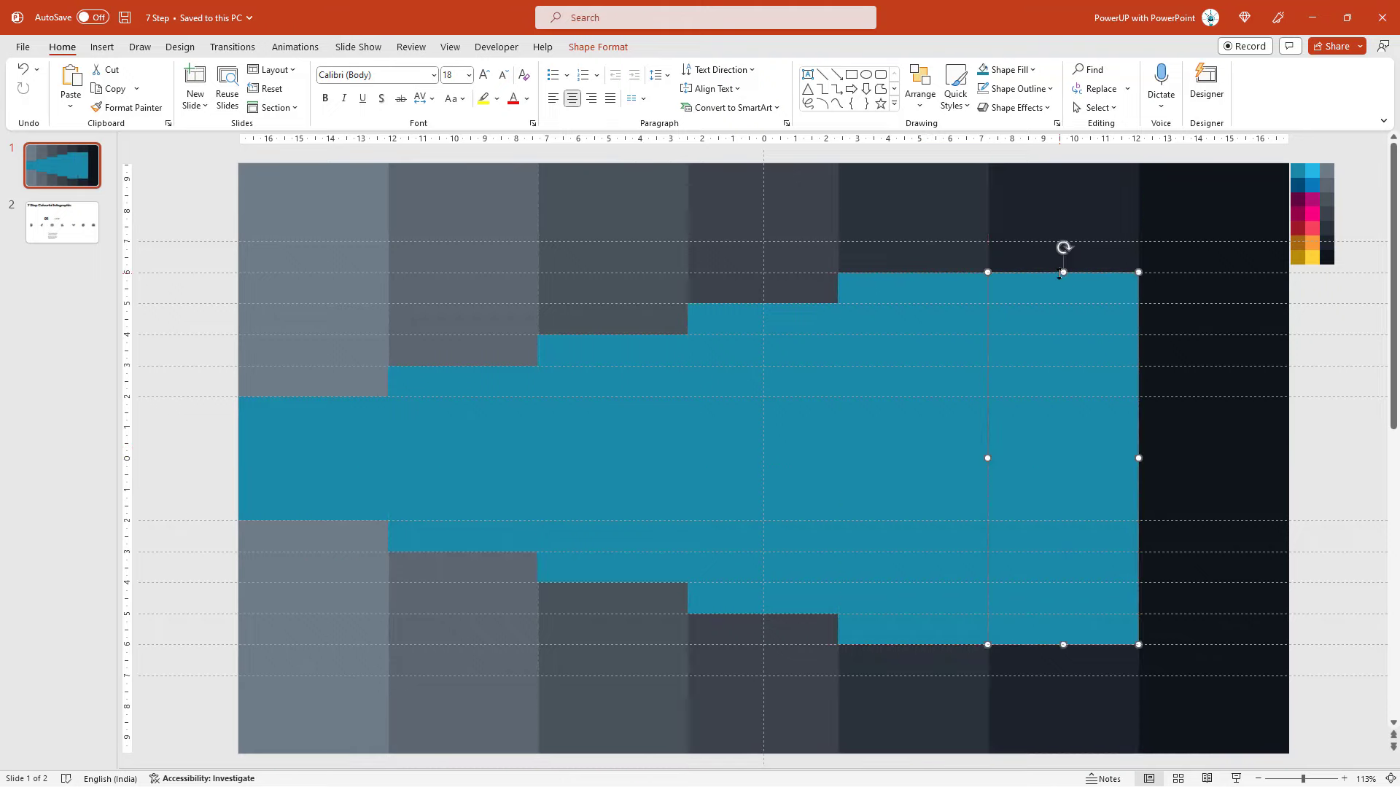
{"action": "left_click_drag", "start_coordinate": [1062, 272], "coordinate": [1063, 241]}
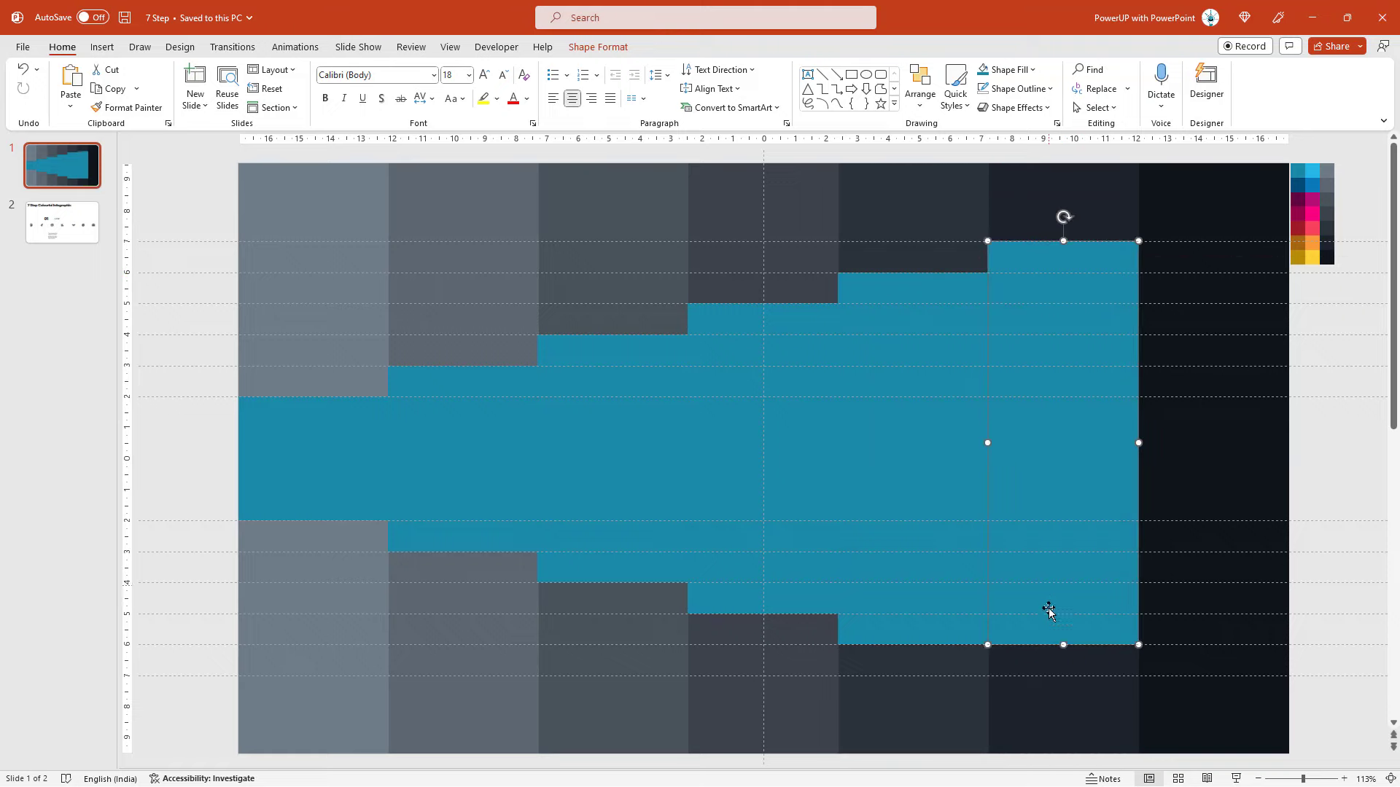
{"action": "left_click_drag", "start_coordinate": [1063, 645], "coordinate": [1064, 675]}
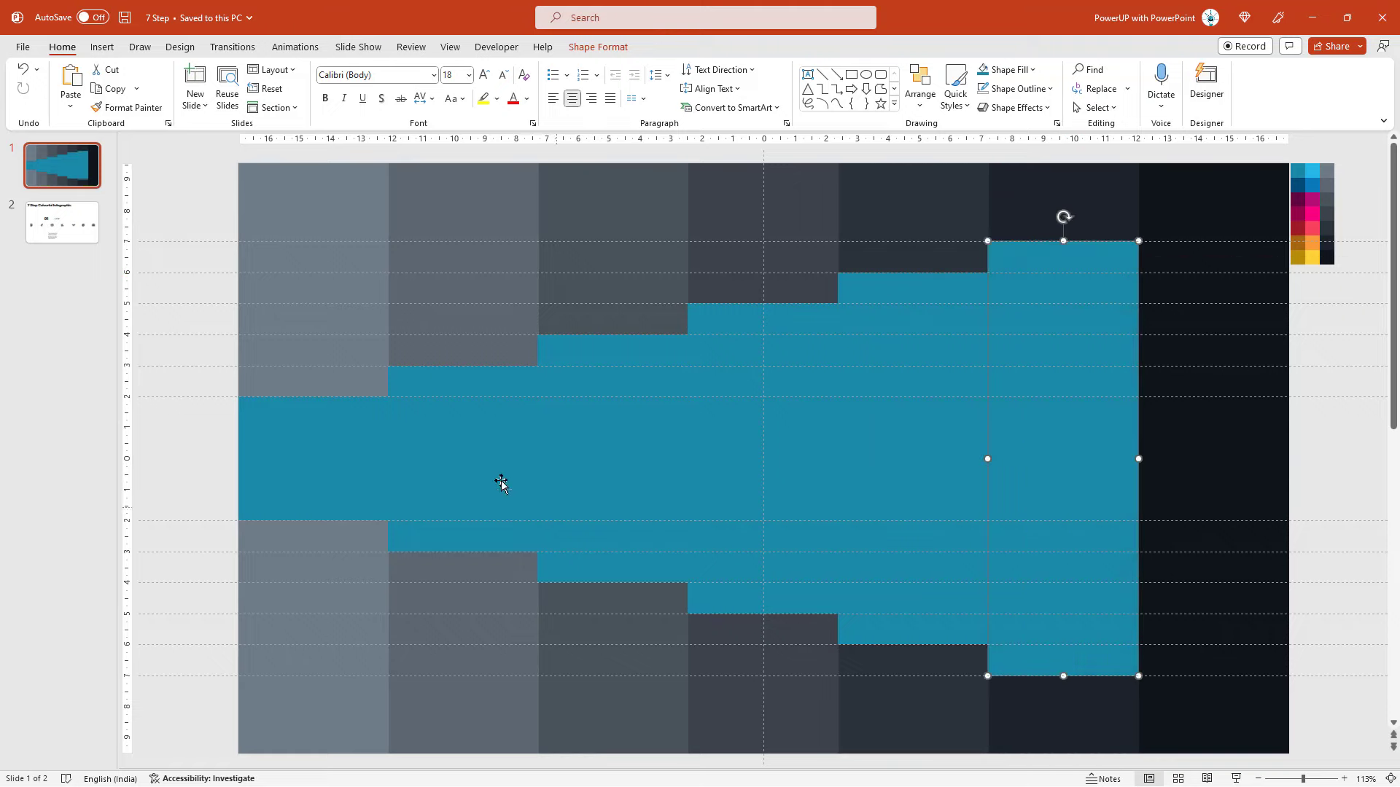
{"action": "left_click", "coordinate": [211, 391]}
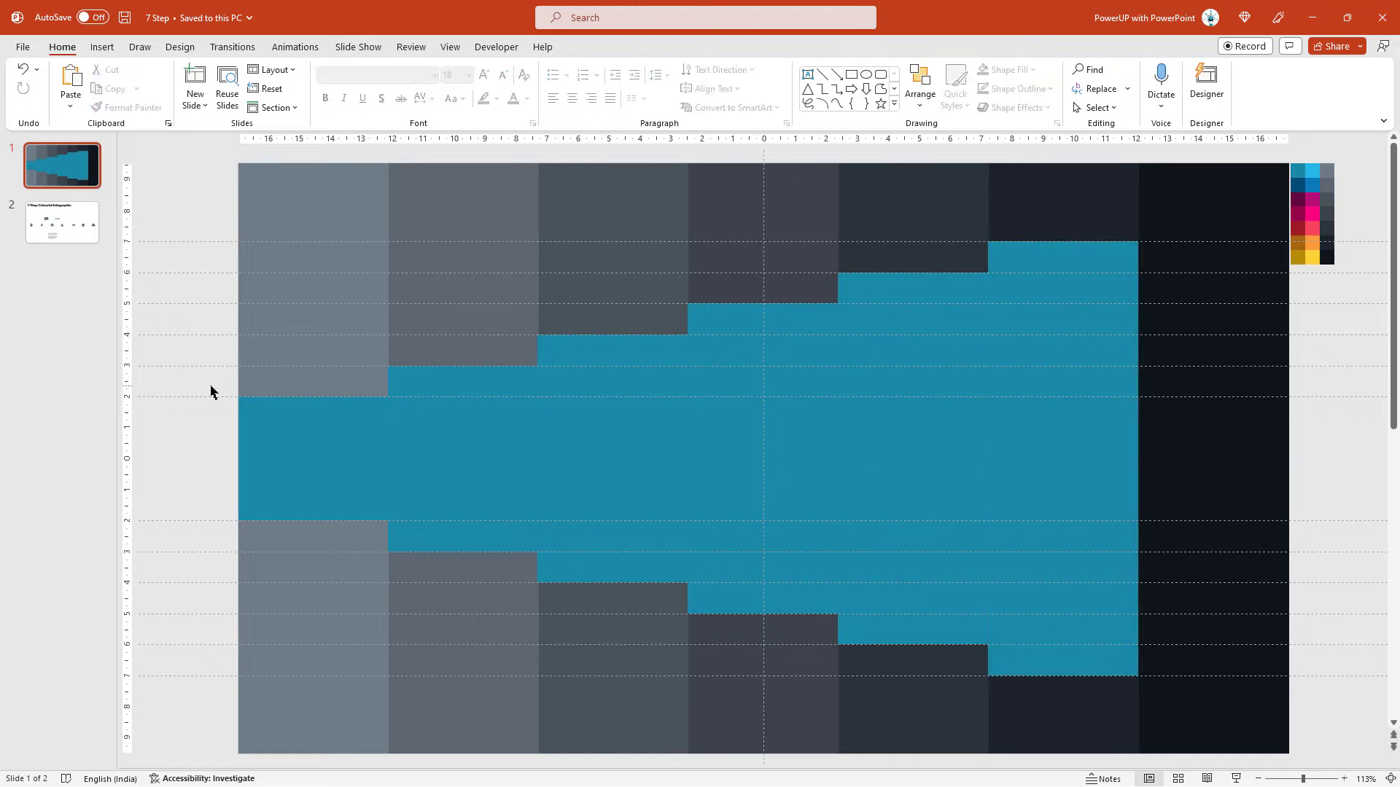
Step: Add horizontal guides at 7.70 near the top and 8.00 near the slide bottom
{"action": "right_click", "coordinate": [221, 240]}
{"action": "left_click", "coordinate": [244, 272]}
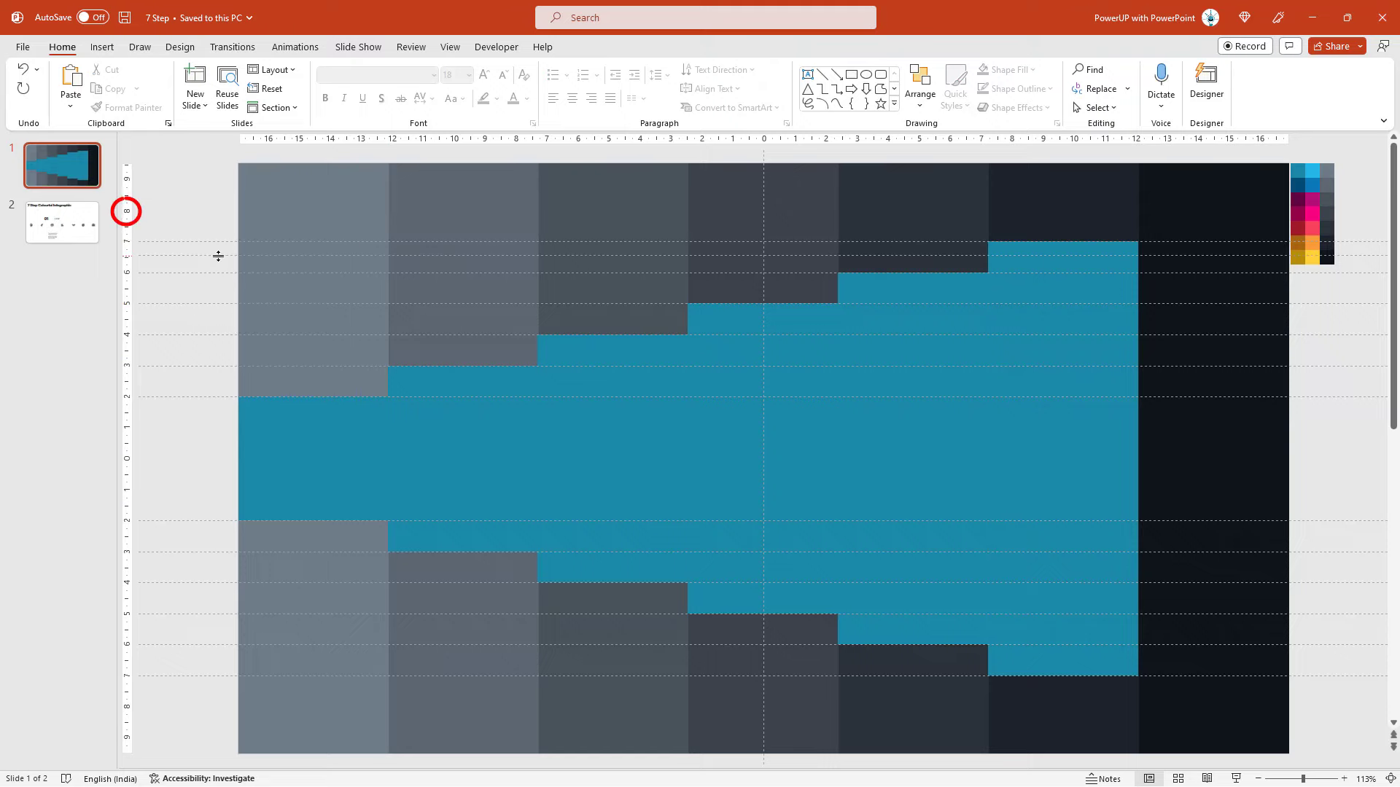
{"action": "left_click_drag", "start_coordinate": [221, 241], "coordinate": [220, 210]}
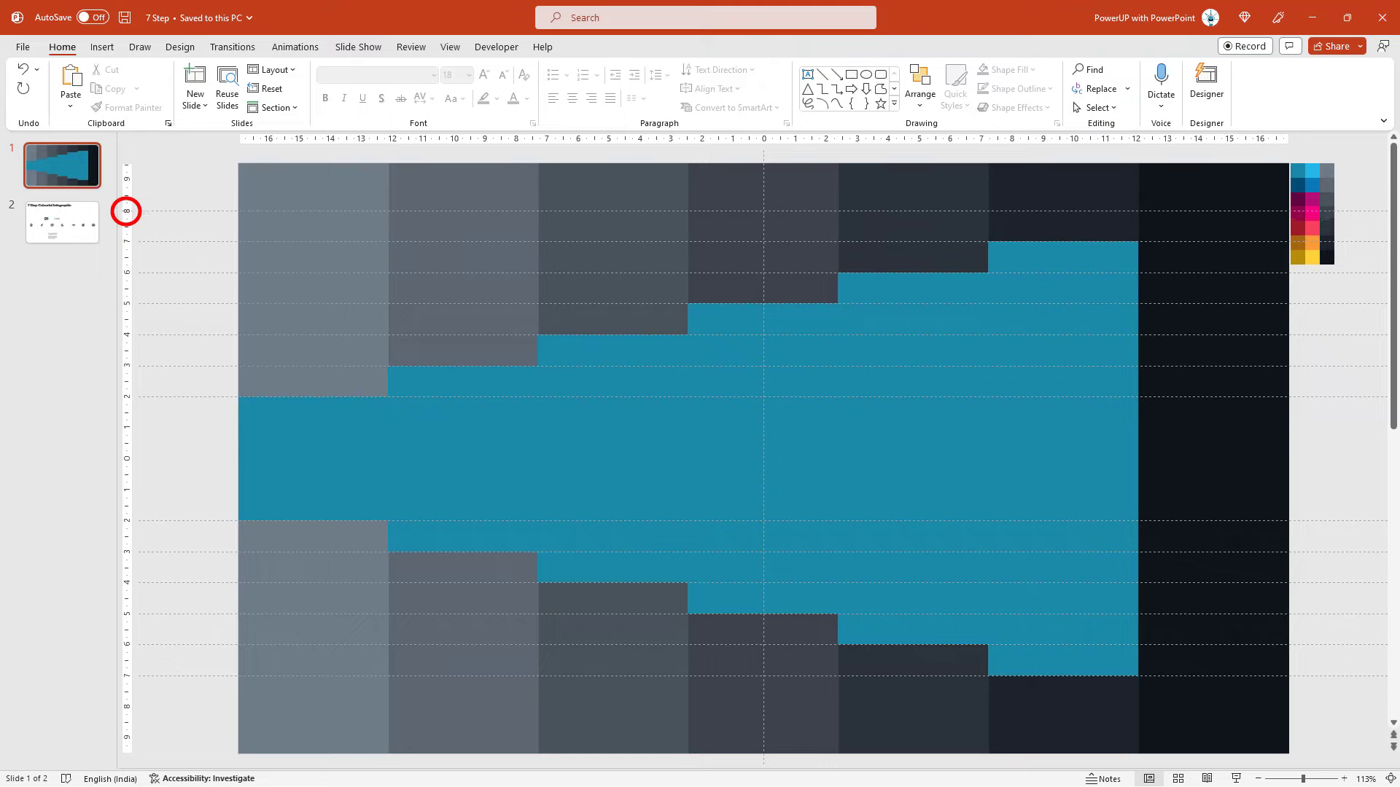
{"action": "right_click", "coordinate": [222, 211]}
{"action": "left_click", "coordinate": [241, 236]}
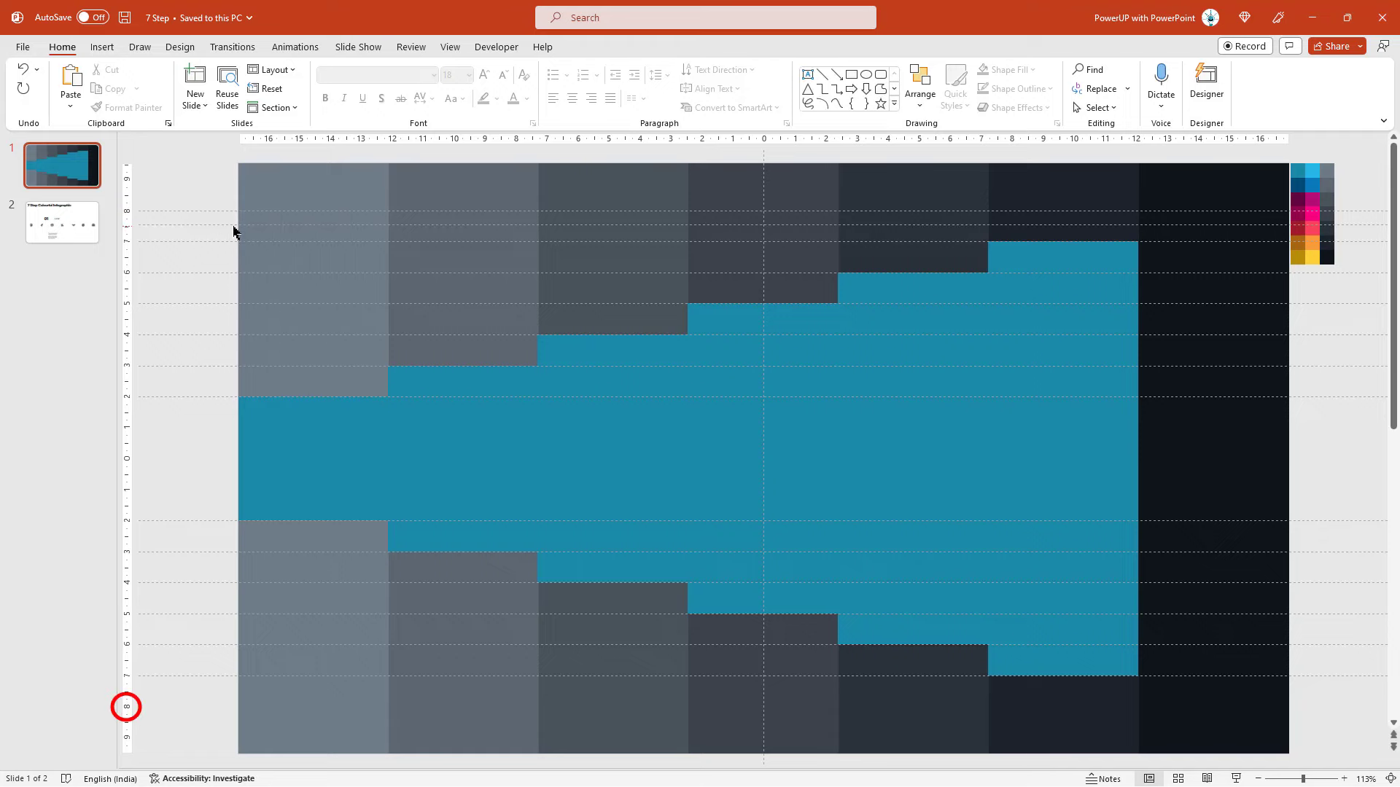
{"action": "left_click_drag", "start_coordinate": [234, 225], "coordinate": [199, 707]}
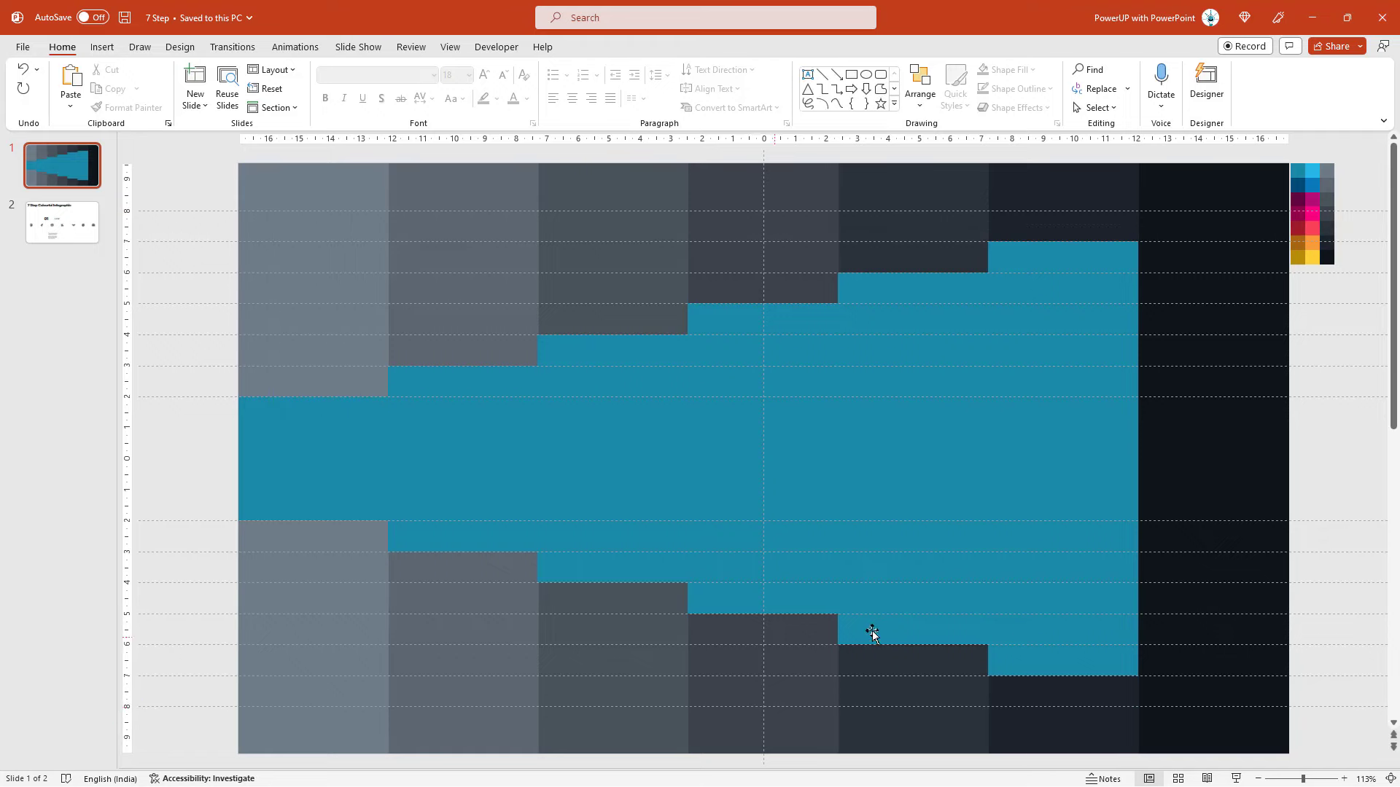
Step: Duplicate the sixth-column block over the rightmost column and stretch it to the new guides
{"action": "left_click", "coordinate": [1081, 475]}
{"action": "key", "text": "ctrl+d"}
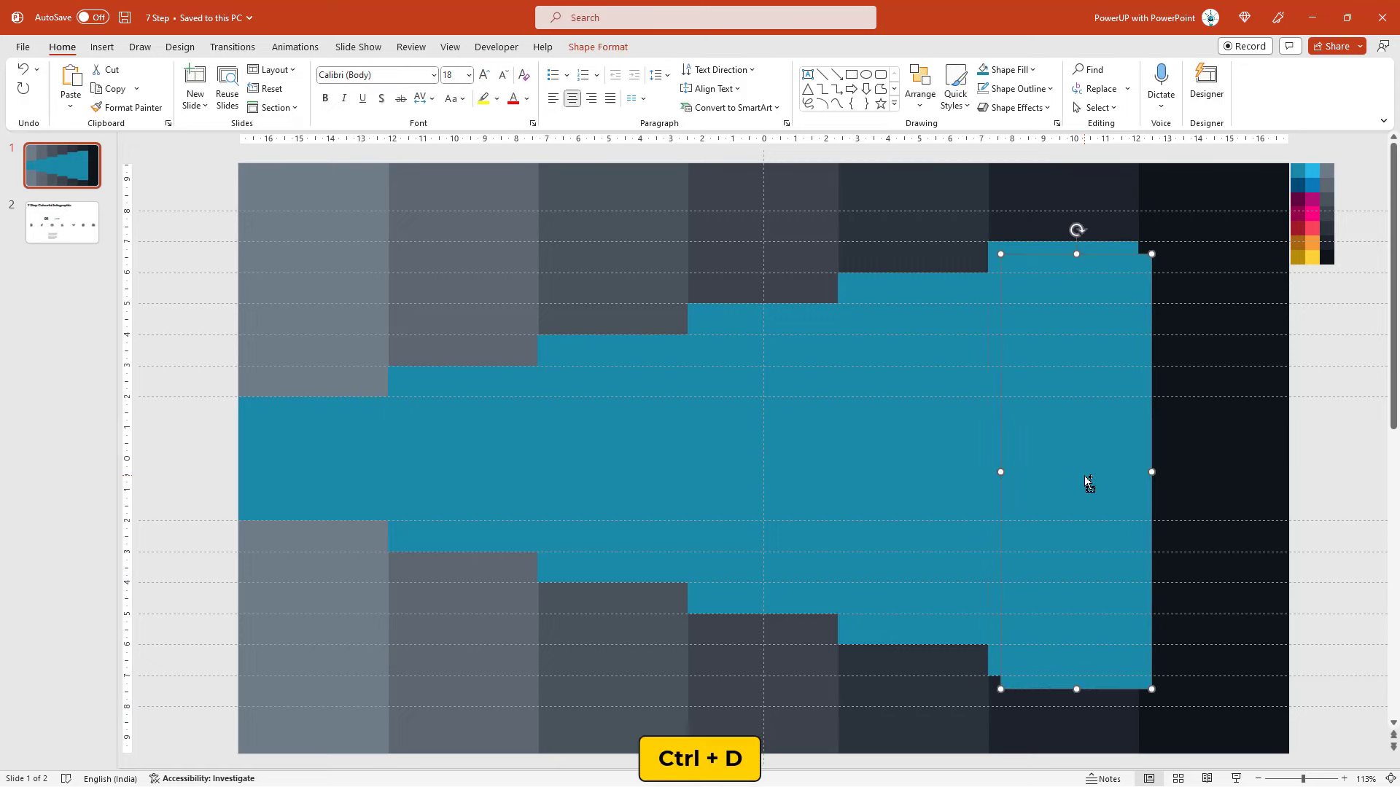
{"action": "mouse_move", "coordinate": [1083, 475]}
{"action": "left_mouse_down"}
{"action": "mouse_move", "coordinate": [1207, 475]}
{"action": "mouse_move", "coordinate": [1219, 459]}
{"action": "left_mouse_up"}
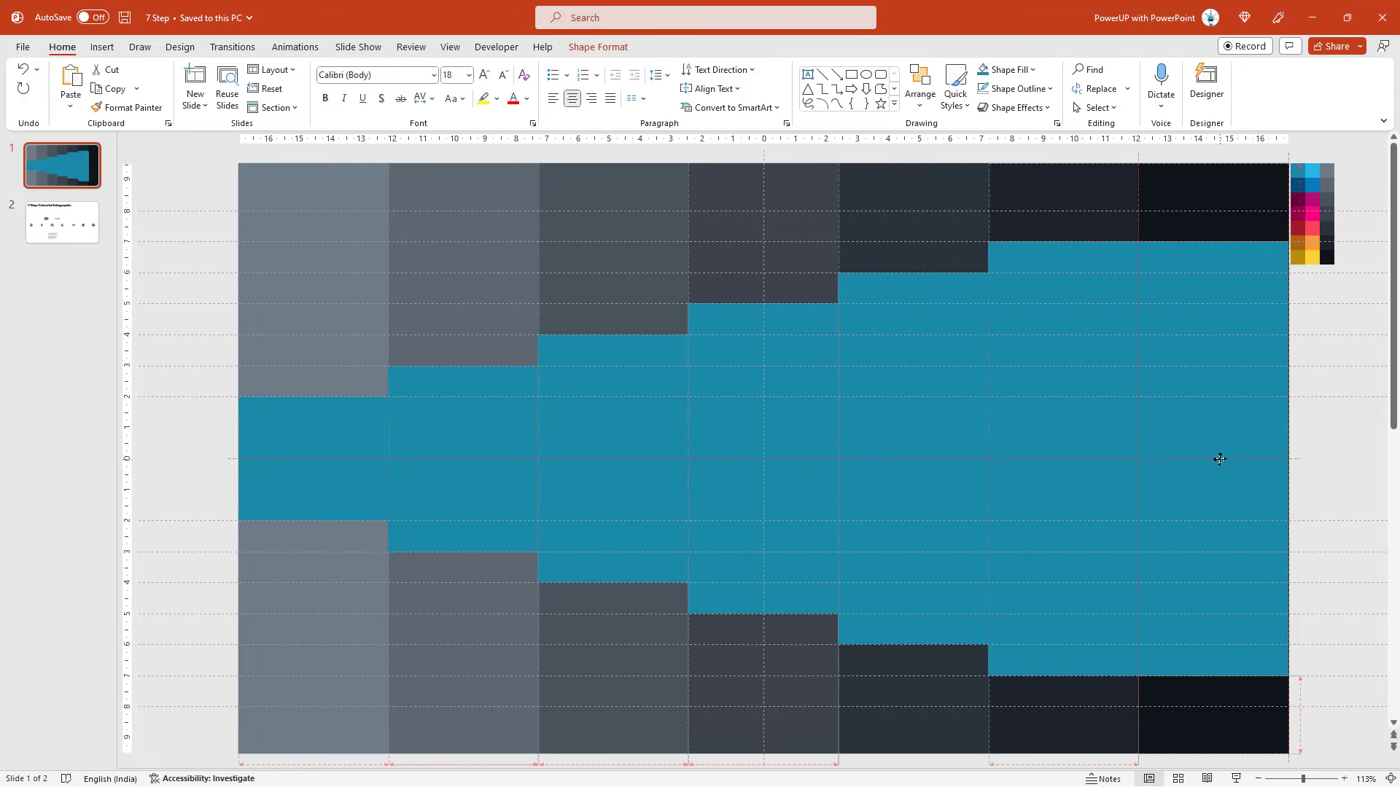
{"action": "left_click_drag", "start_coordinate": [1213, 241], "coordinate": [1213, 210]}
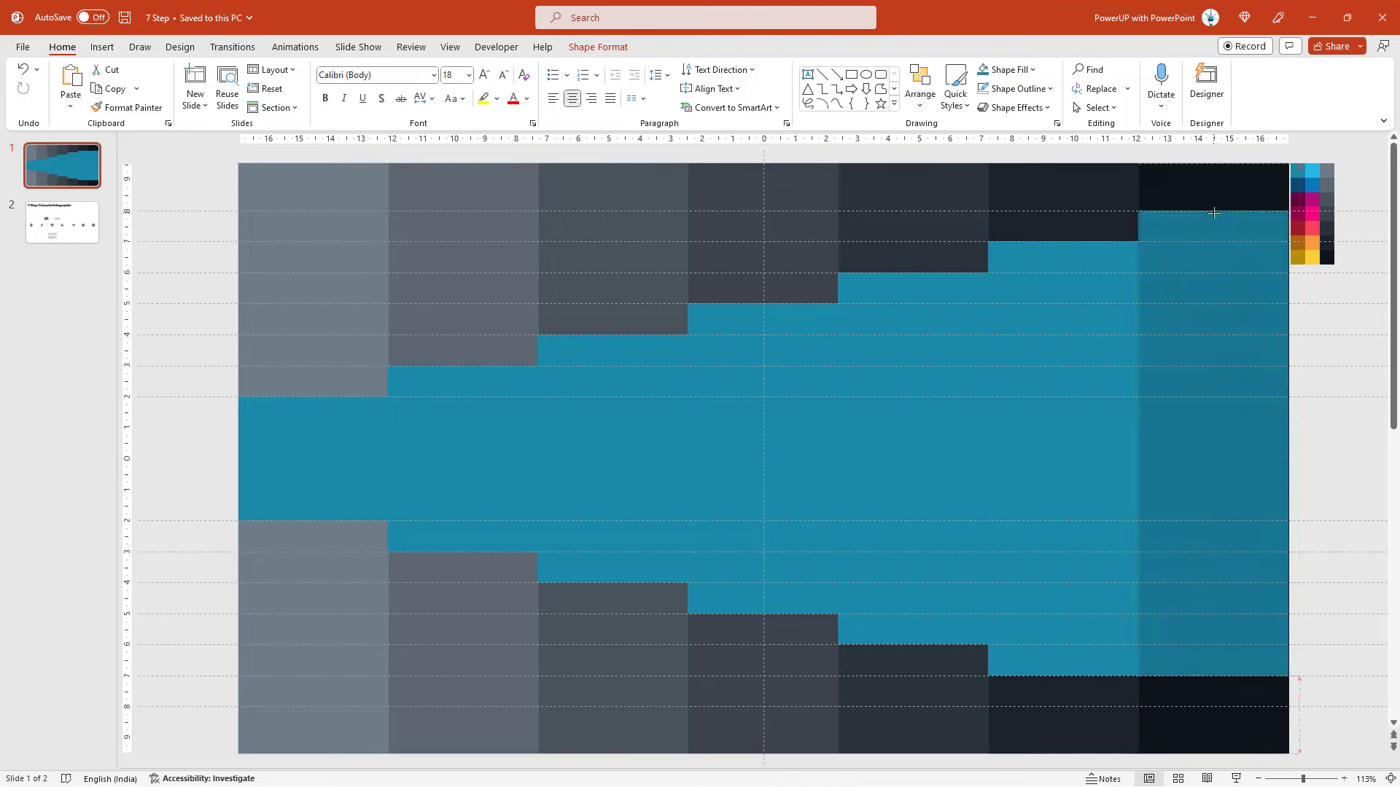
{"action": "left_click_drag", "start_coordinate": [1213, 676], "coordinate": [1213, 706]}
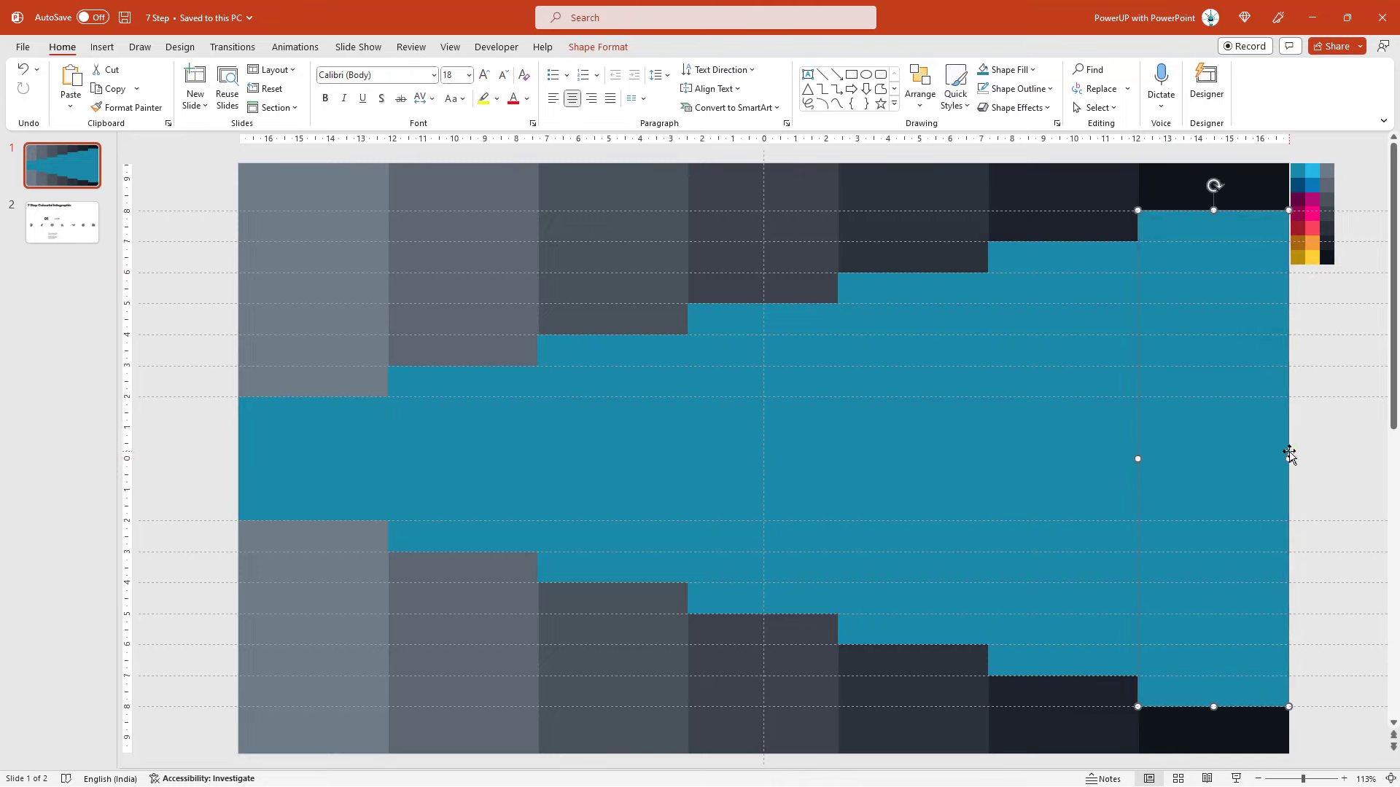
{"action": "key", "text": "Delete"}
{"action": "key", "text": "ctrl+z"}
{"action": "left_click", "coordinate": [1305, 467]}
Step: Give the leftmost block a two-stop linear gradient fill at a 180° angle
{"action": "scroll", "coordinate": [1199, 482], "scroll_direction": "down", "scroll_amount": 1, "text": "ctrl"}
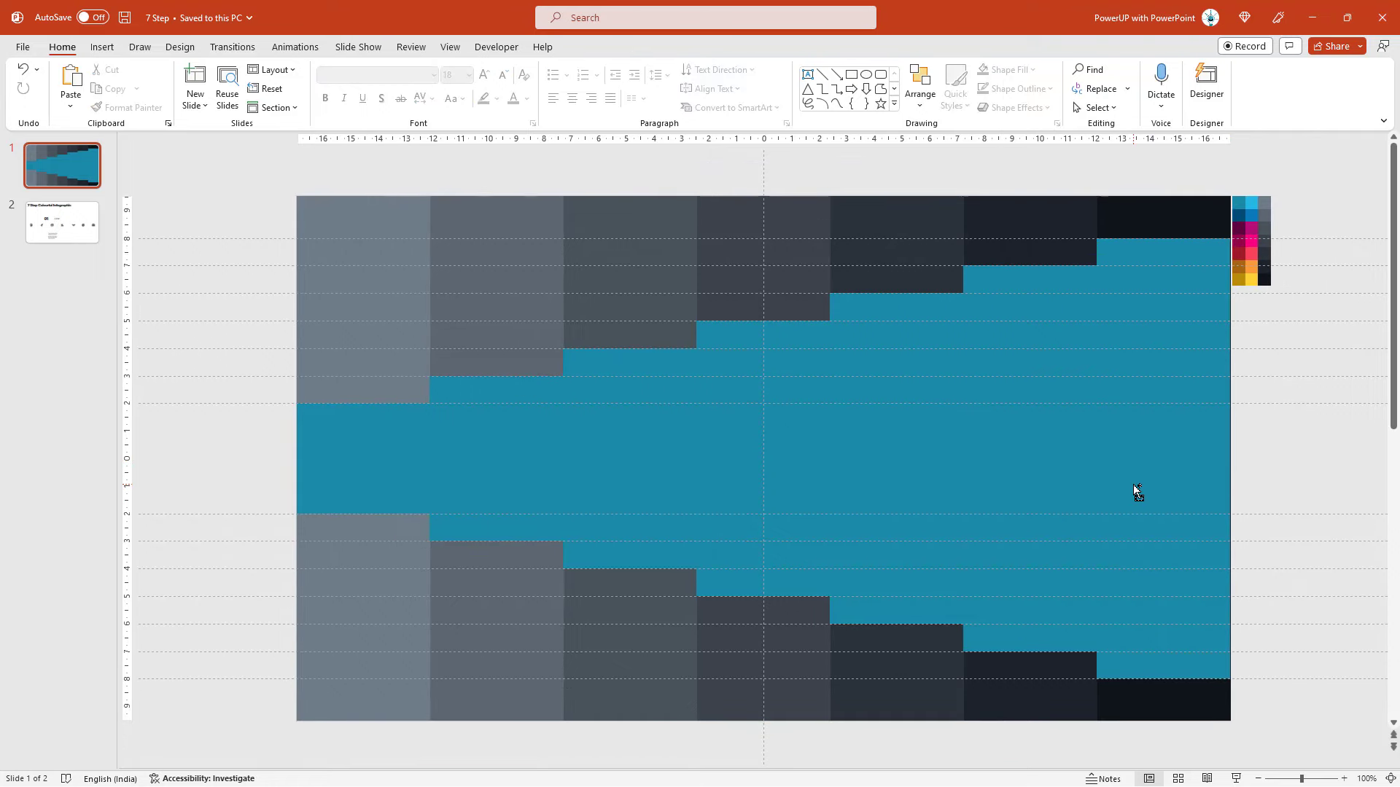
{"action": "scroll", "coordinate": [1135, 491], "scroll_direction": "down", "scroll_amount": 2, "text": "ctrl"}
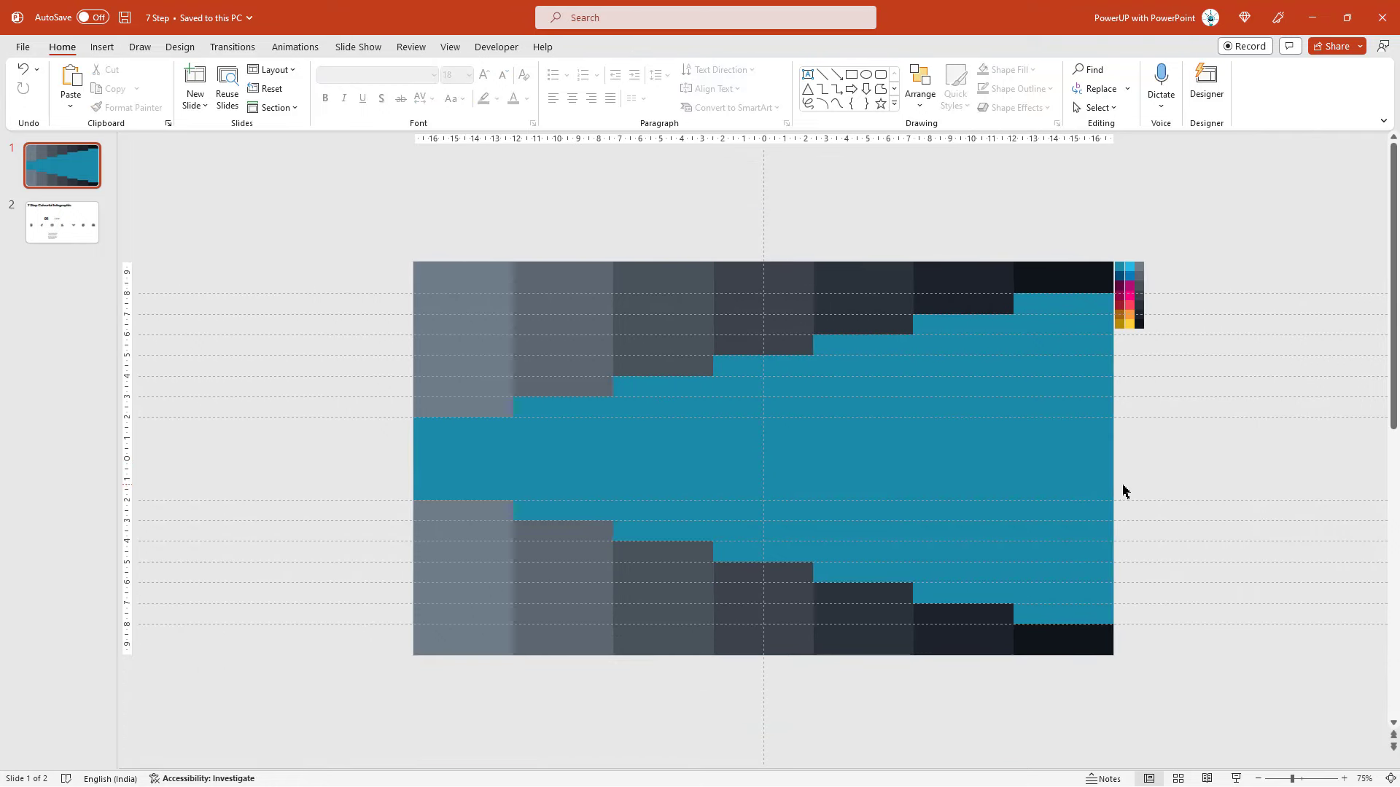
{"action": "left_click", "coordinate": [497, 476]}
{"action": "right_click", "coordinate": [498, 476]}
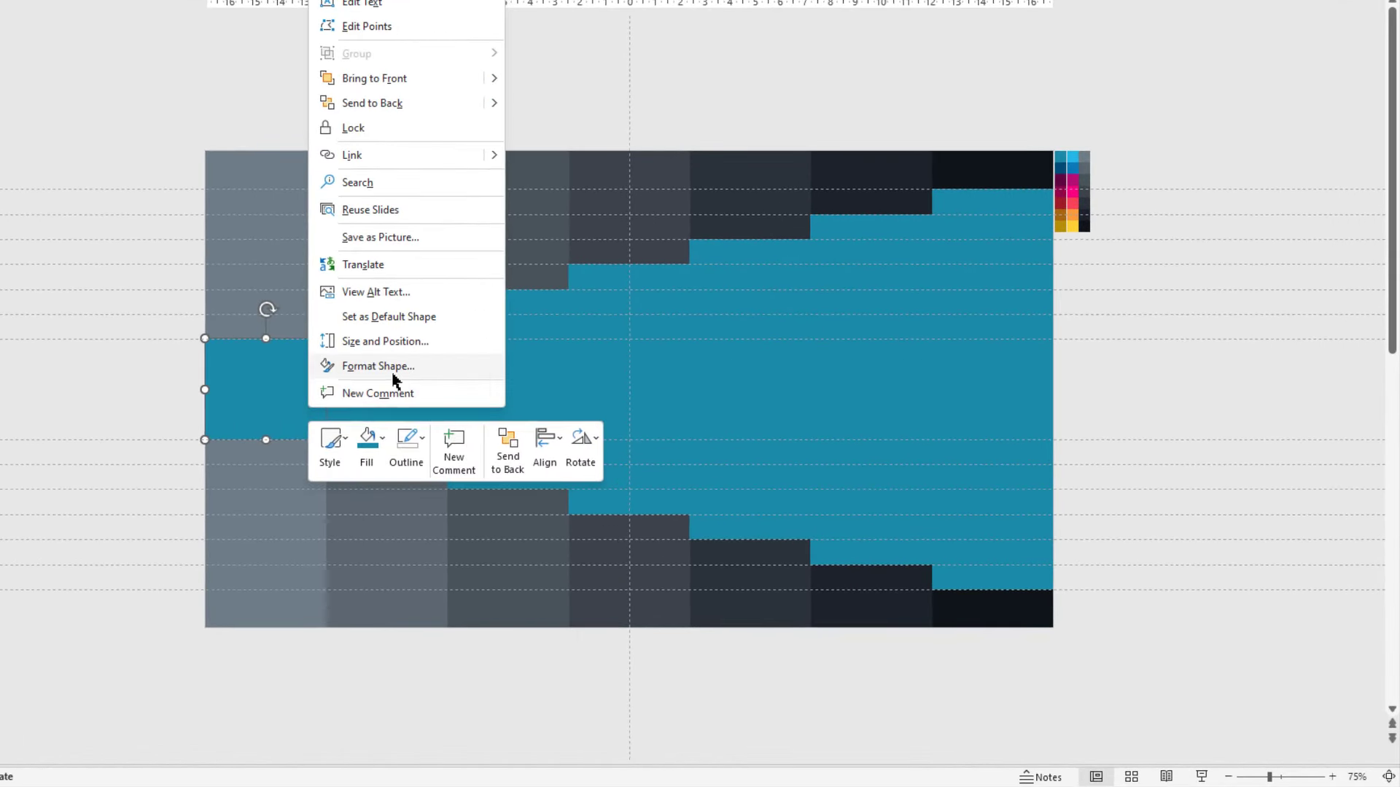
{"action": "left_click", "coordinate": [398, 368]}
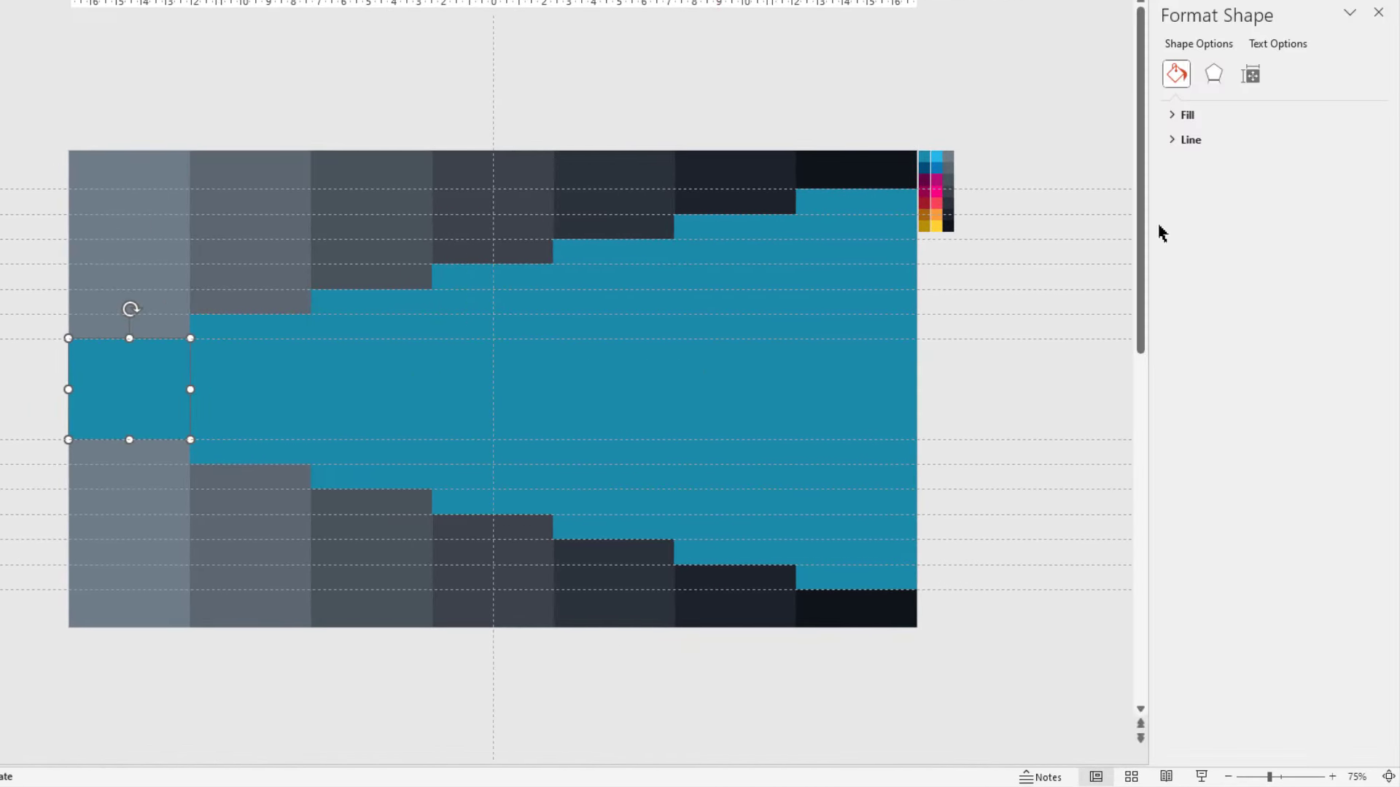
{"action": "left_click", "coordinate": [1179, 117]}
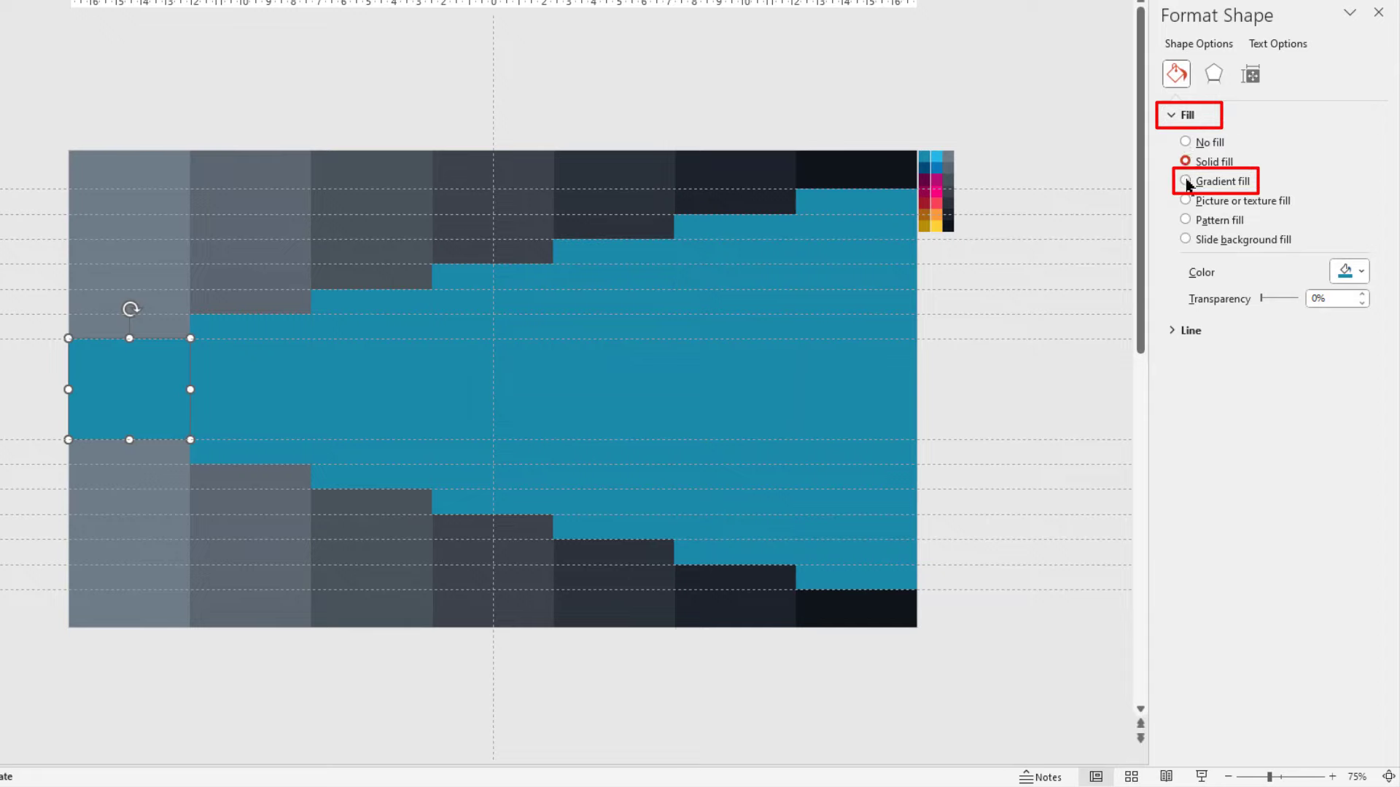
{"action": "left_click", "coordinate": [1184, 182]}
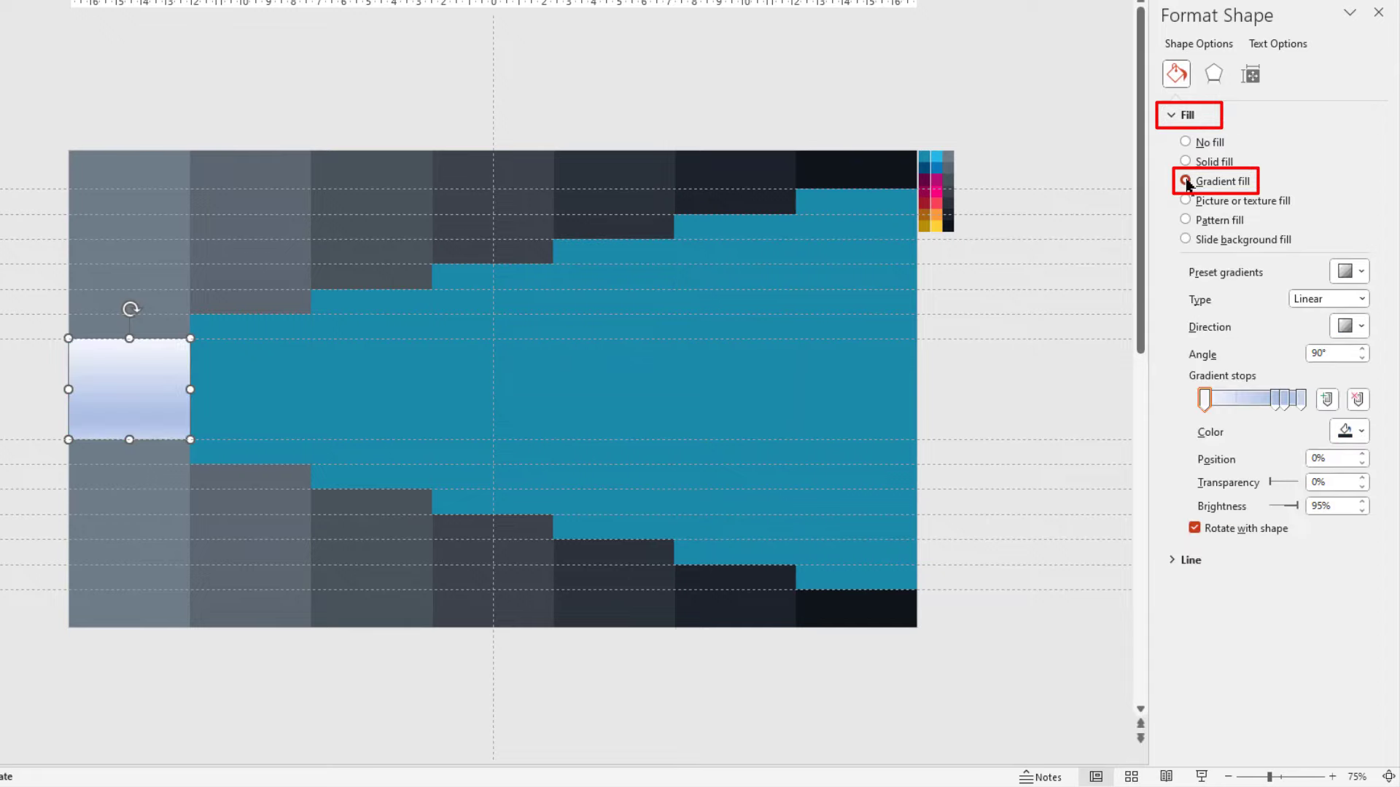
{"action": "left_click", "coordinate": [1302, 400]}
{"action": "left_click", "coordinate": [1358, 400]}
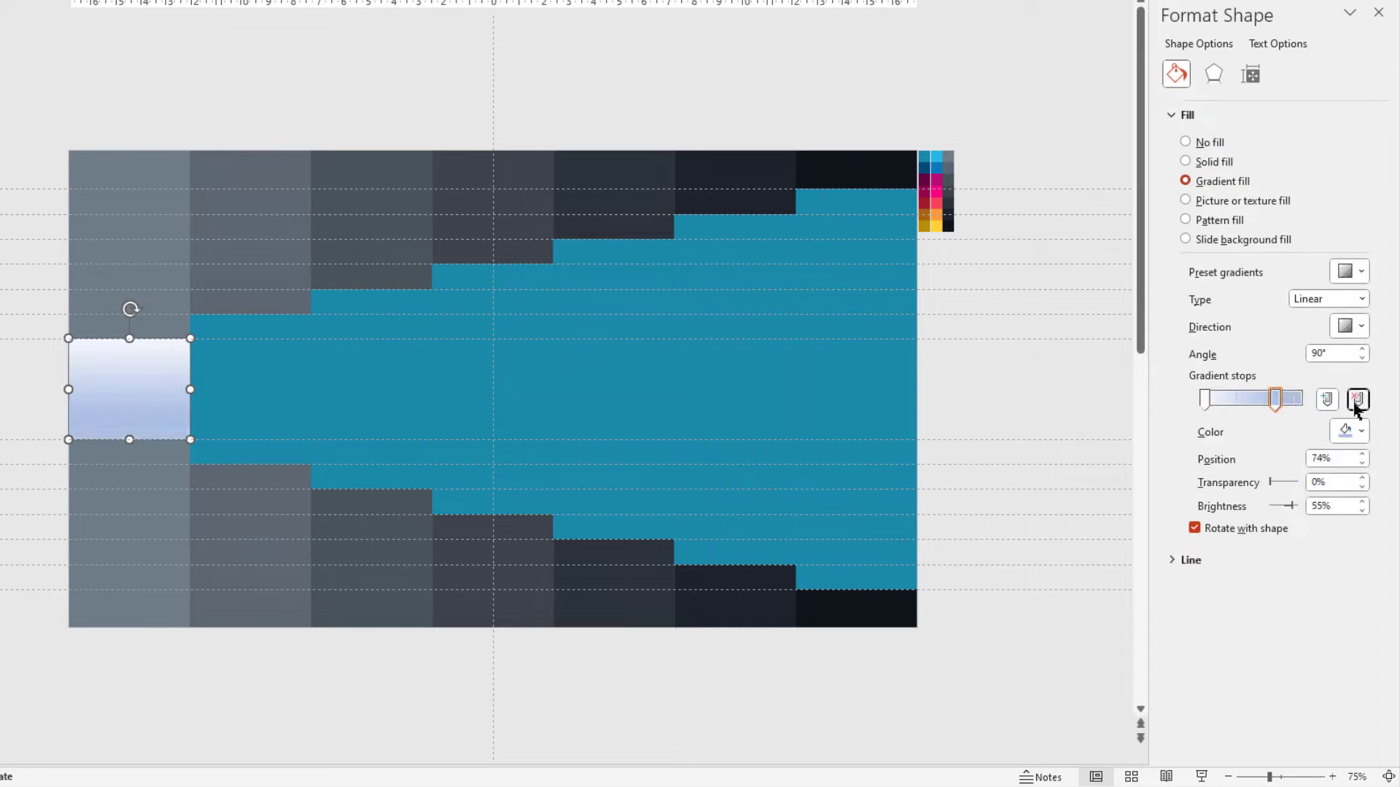
{"action": "mouse_move", "coordinate": [1274, 407]}
{"action": "left_mouse_down"}
{"action": "mouse_move", "coordinate": [1286, 406]}
{"action": "mouse_move", "coordinate": [1214, 404]}
{"action": "left_mouse_up"}
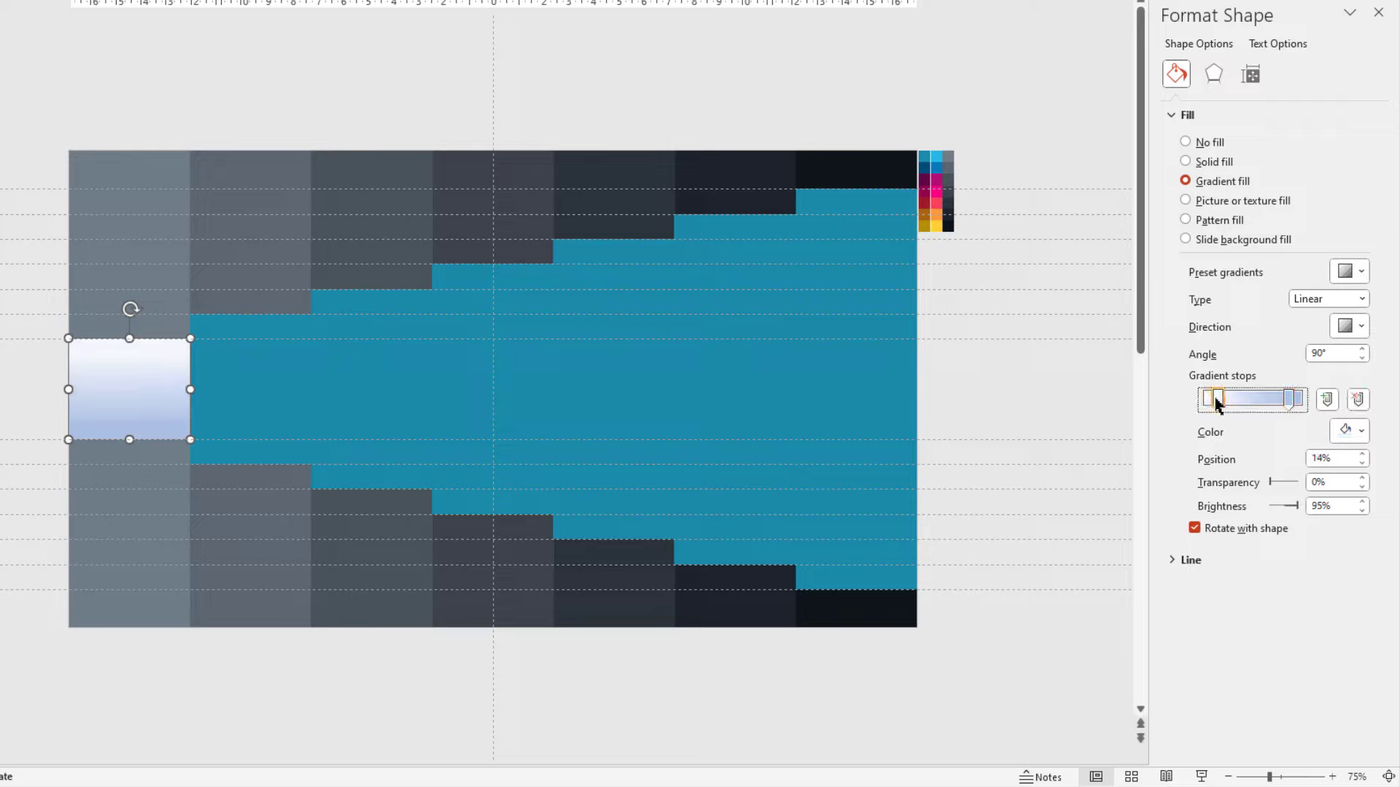
{"action": "left_click_drag", "start_coordinate": [1289, 406], "coordinate": [1292, 408]}
{"action": "left_click", "coordinate": [1358, 331]}
{"action": "left_click", "coordinate": [1369, 357]}
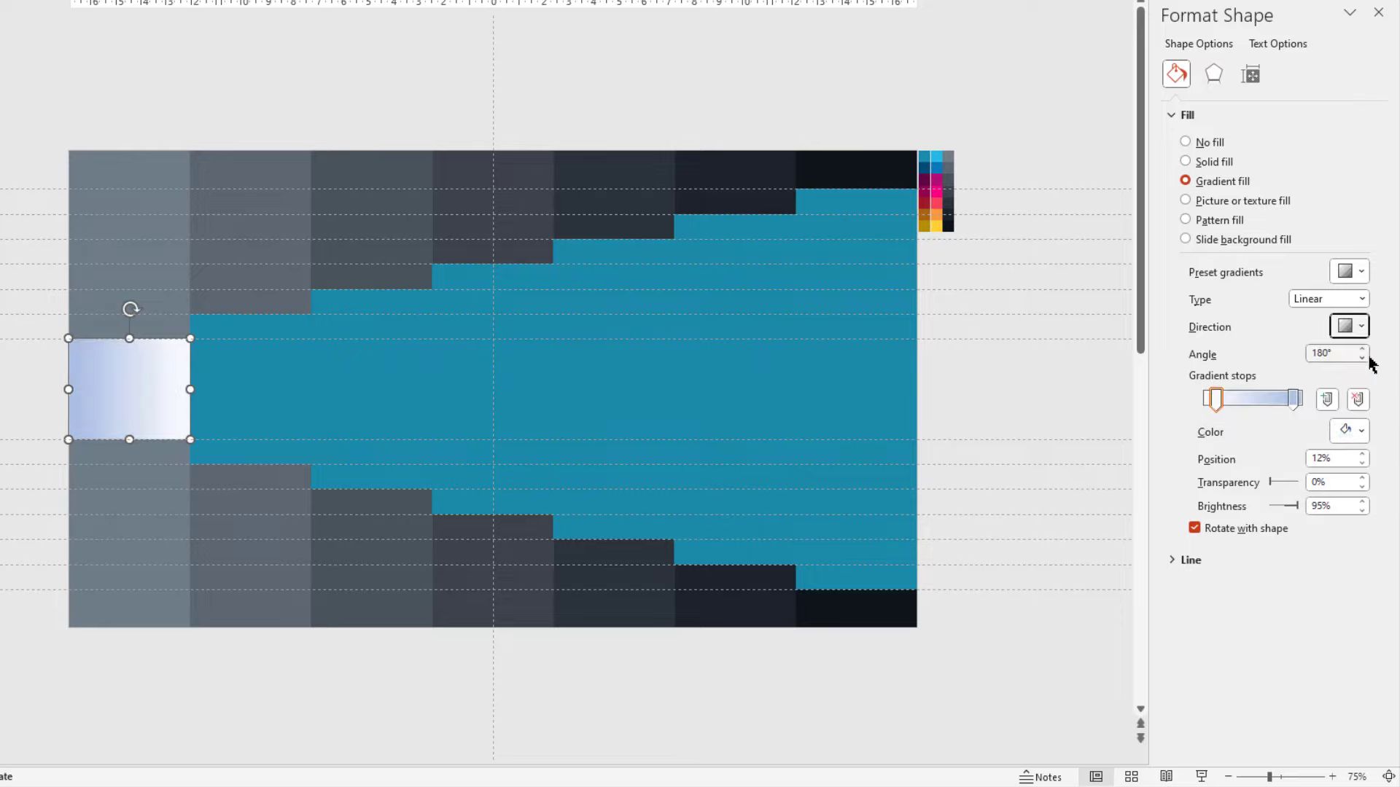
Step: Eyedrop teal for the right gradient stop and bright blue for the left stop
{"action": "left_click", "coordinate": [1294, 400]}
{"action": "left_click", "coordinate": [1349, 431]}
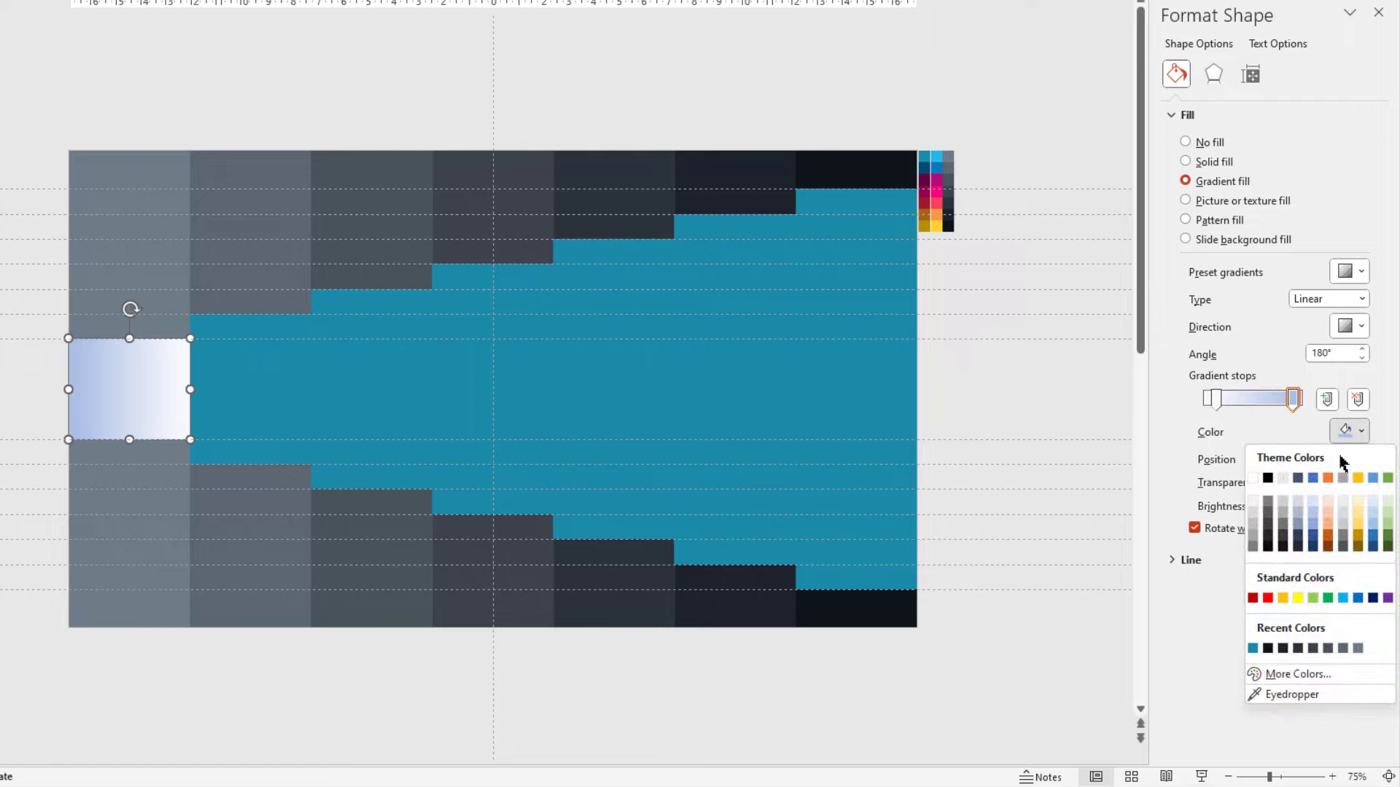
{"action": "left_click", "coordinate": [1288, 696]}
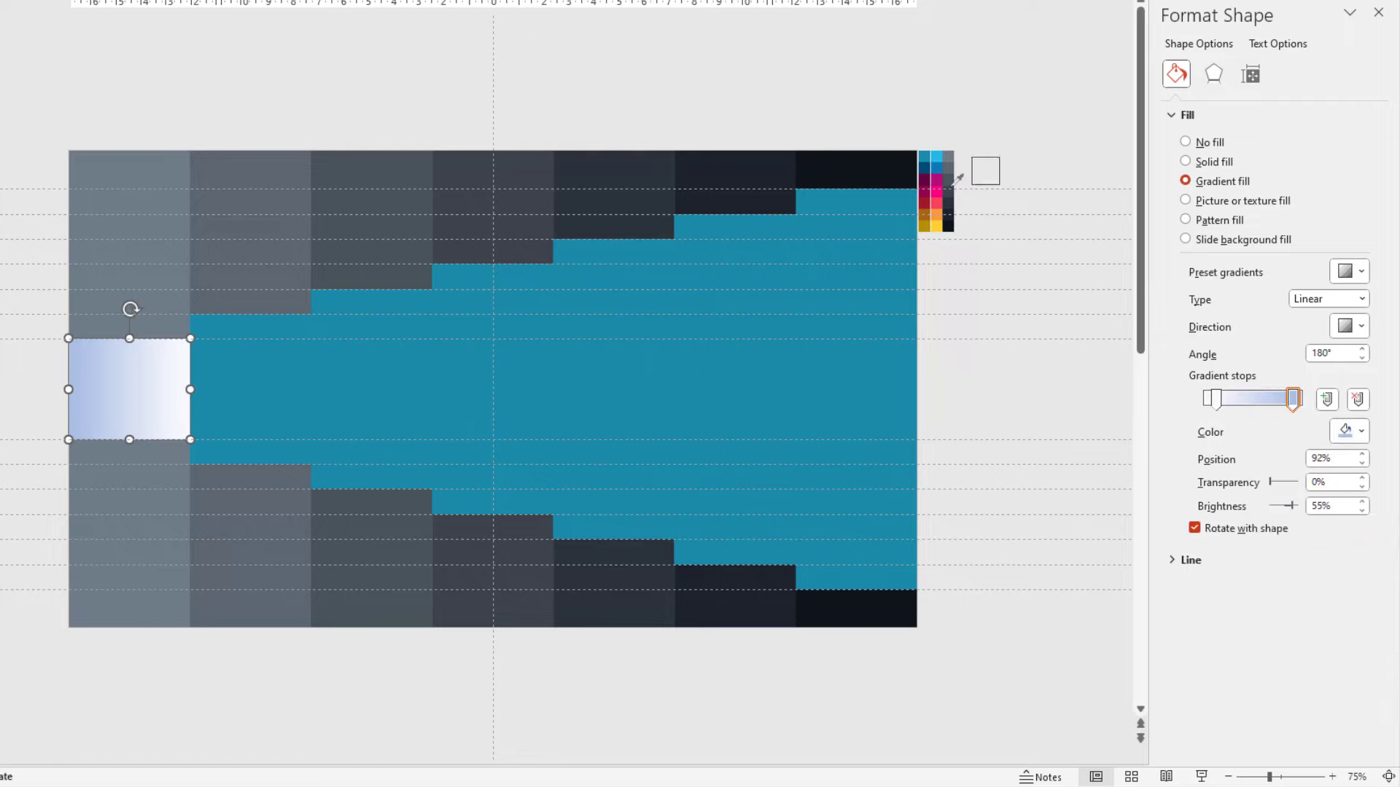
{"action": "left_click", "coordinate": [929, 153]}
{"action": "left_click", "coordinate": [1213, 400]}
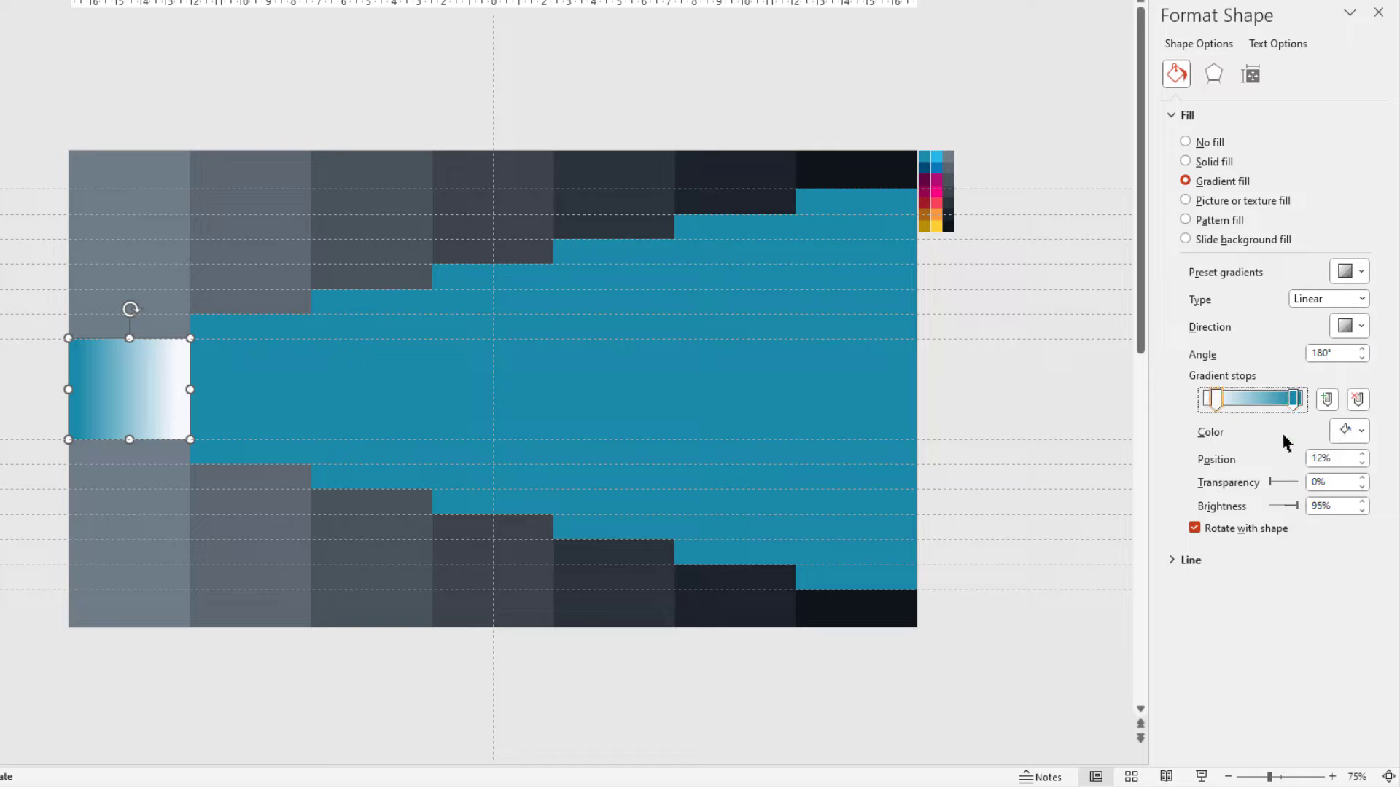
{"action": "left_click", "coordinate": [1360, 431]}
{"action": "left_click", "coordinate": [1295, 695]}
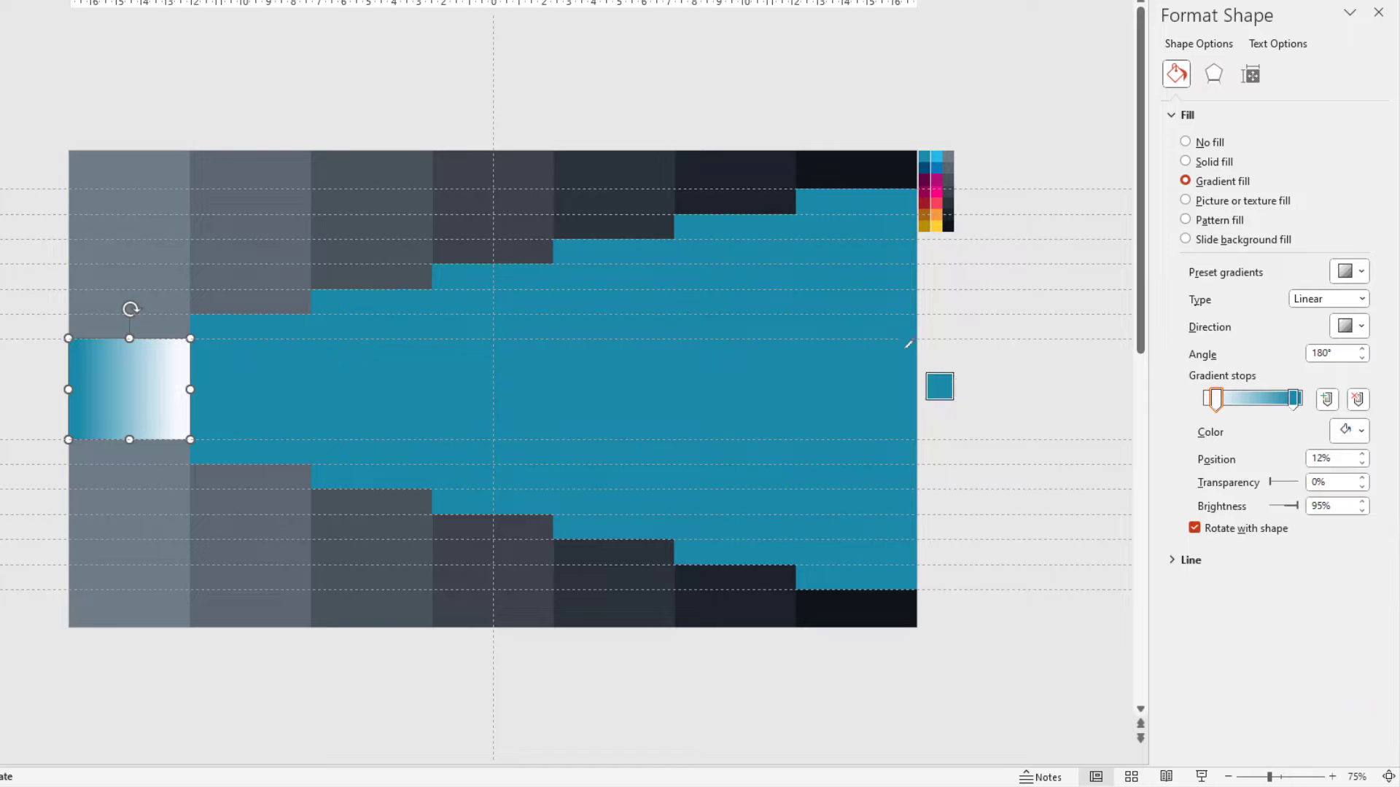
{"action": "left_click", "coordinate": [942, 154]}
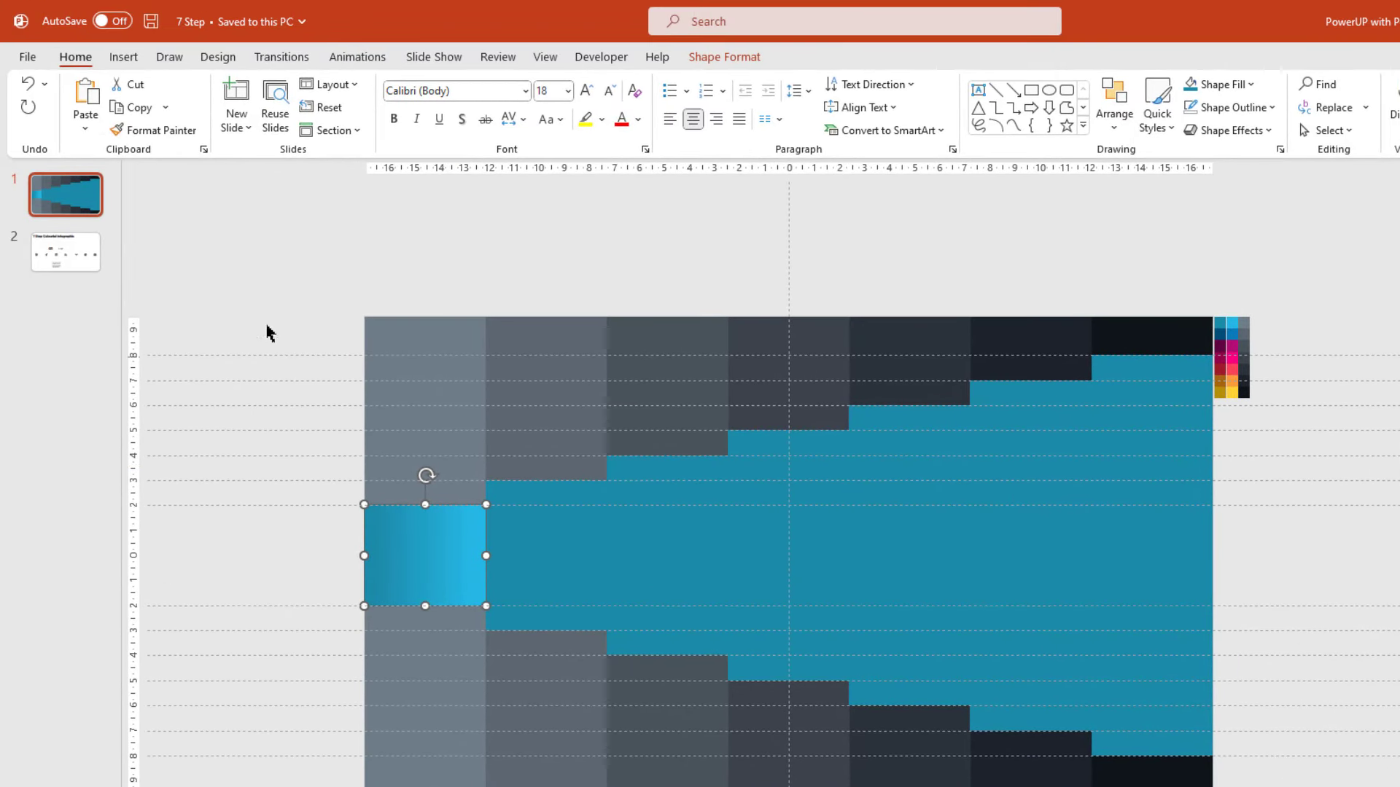
Step: Format-paint the first block's gradient onto blocks two through seven, then select the second block
{"action": "left_click", "coordinate": [155, 130]}
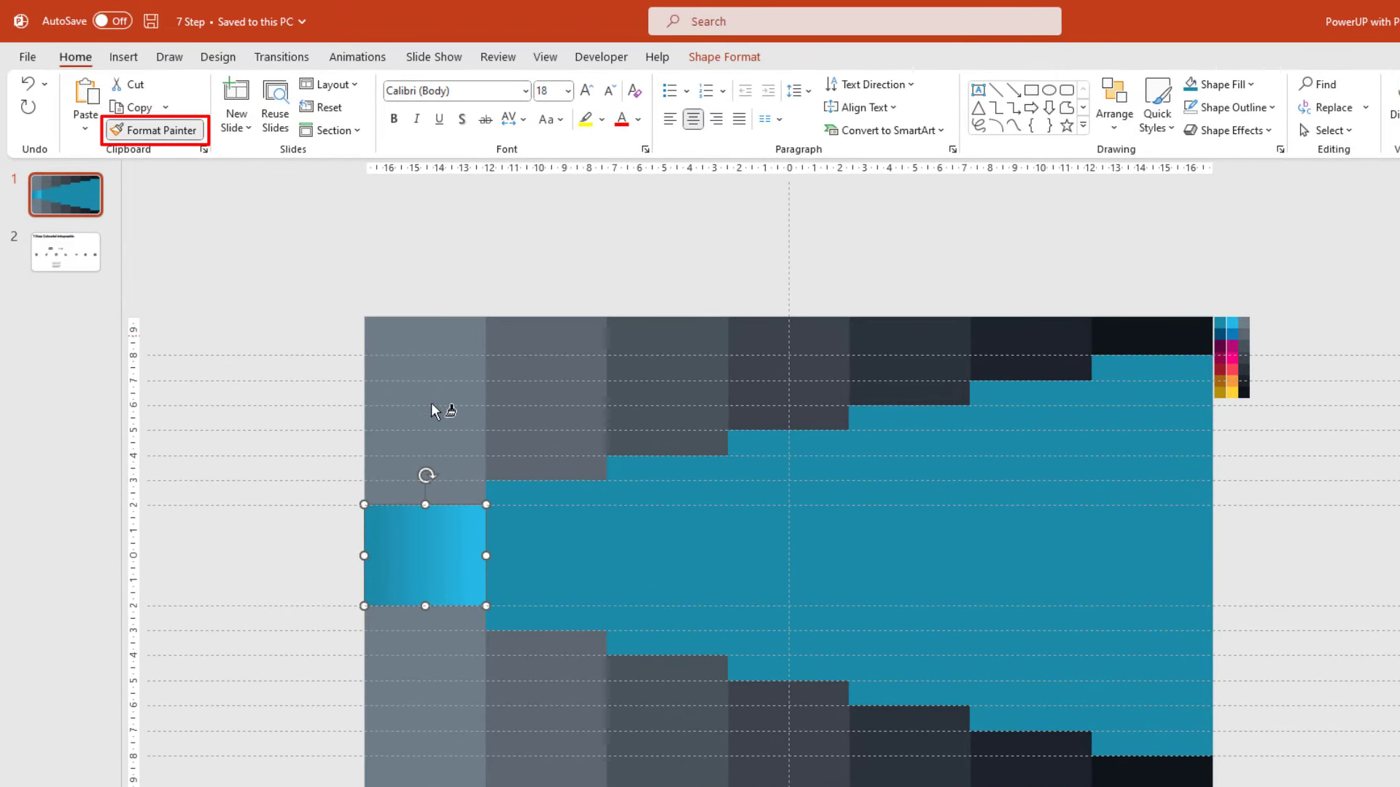
{"action": "left_click", "coordinate": [549, 541]}
{"action": "left_click", "coordinate": [660, 546]}
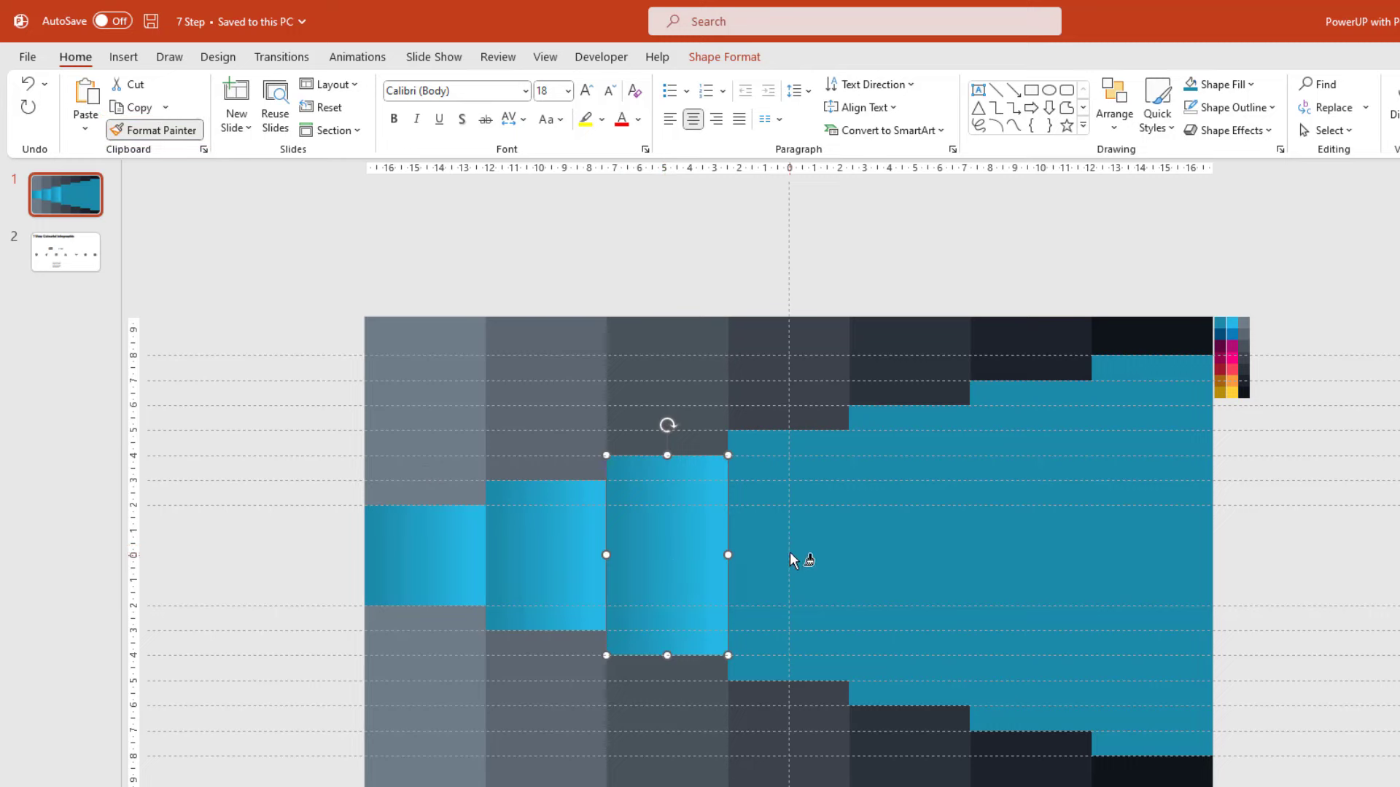
{"action": "left_click", "coordinate": [809, 556]}
{"action": "left_click", "coordinate": [907, 540]}
{"action": "left_click", "coordinate": [1050, 527]}
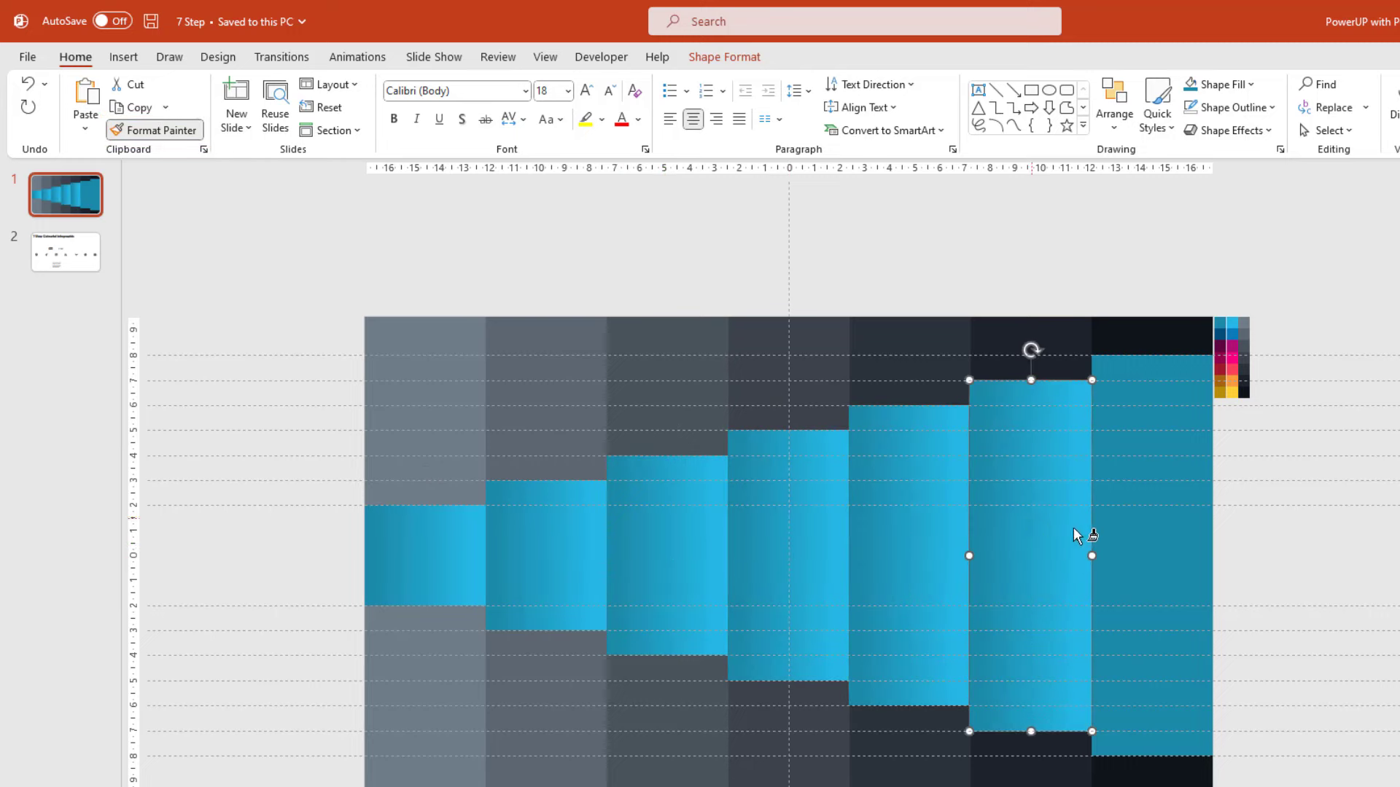
{"action": "left_click", "coordinate": [1153, 536]}
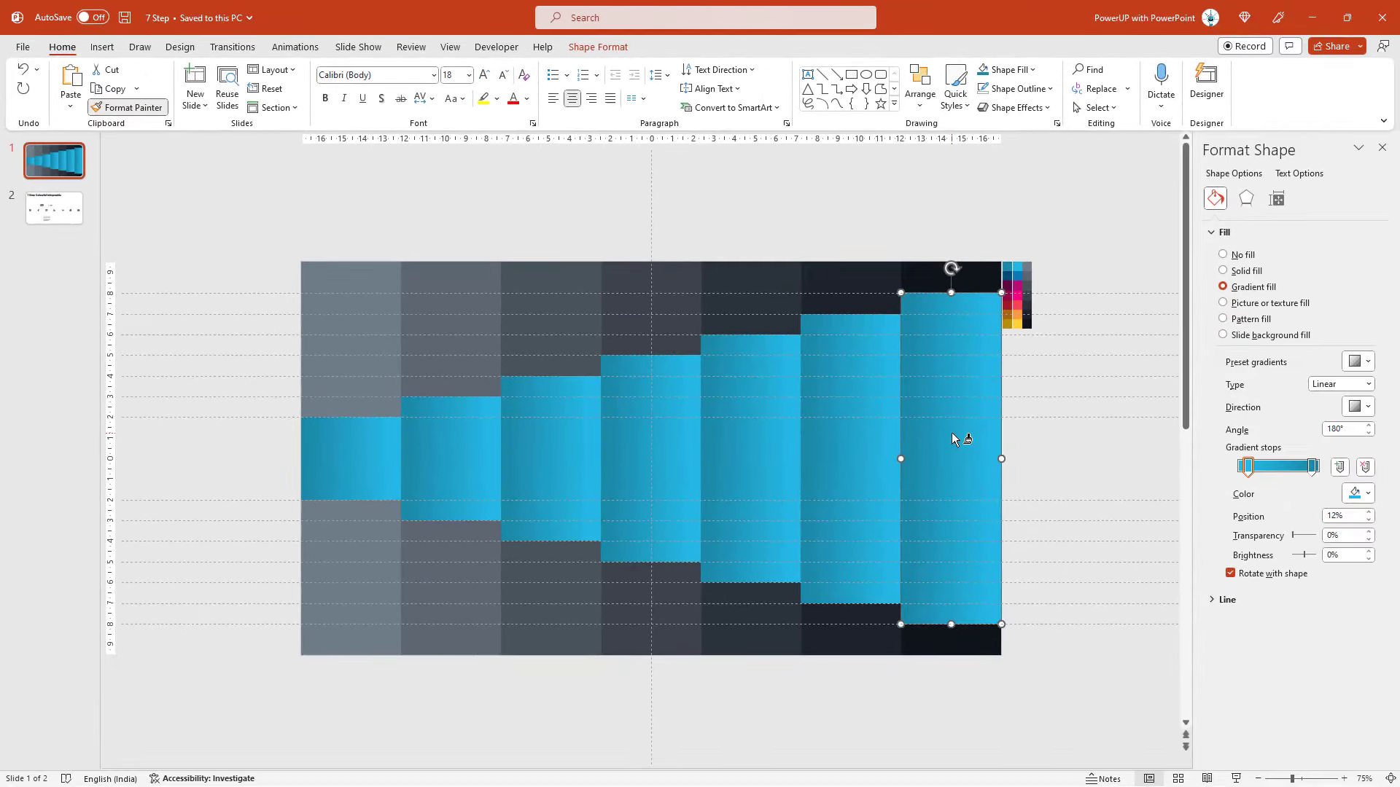
{"action": "left_click", "coordinate": [481, 457]}
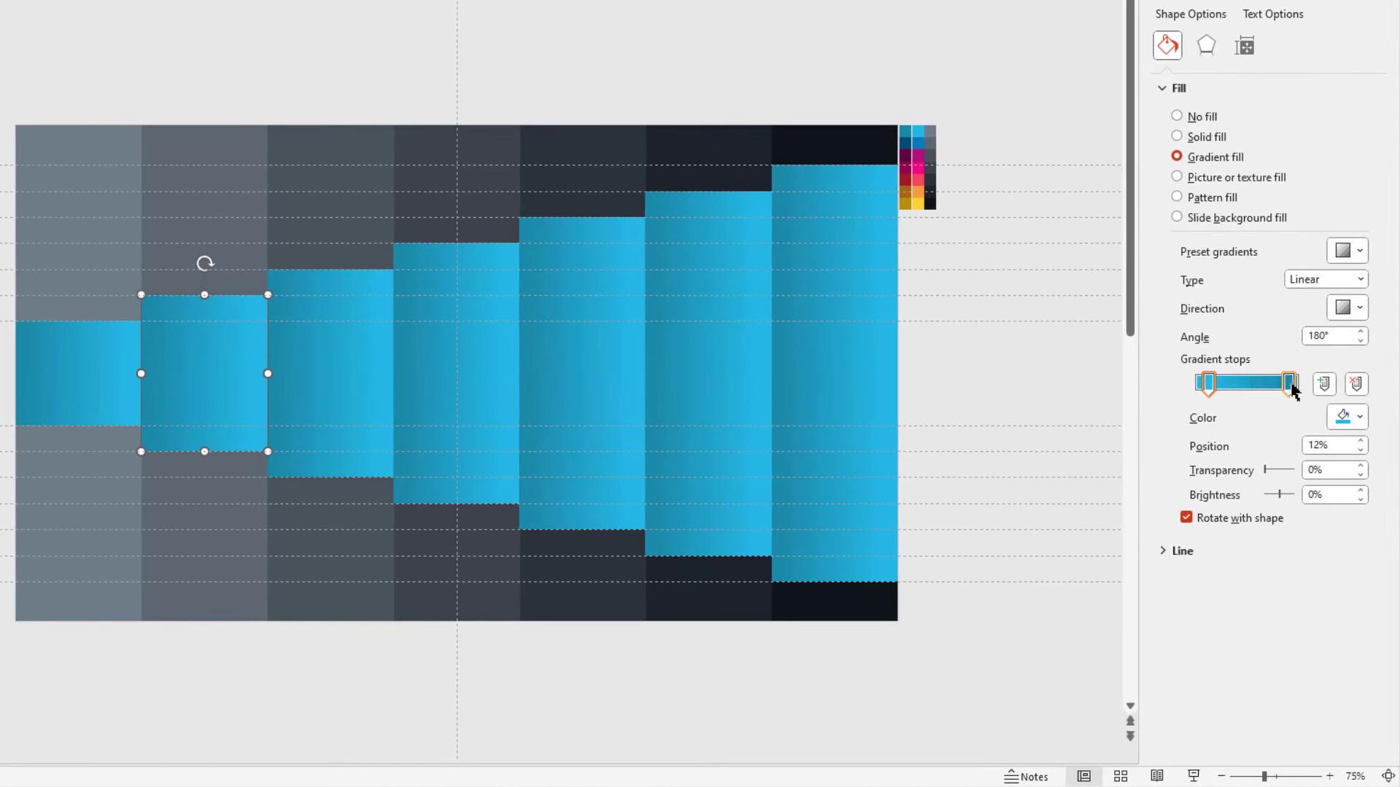
Step: Recolour the second column's gradient stops to dark blue and medium blue from the swatch strip
{"action": "left_click", "coordinate": [1289, 382]}
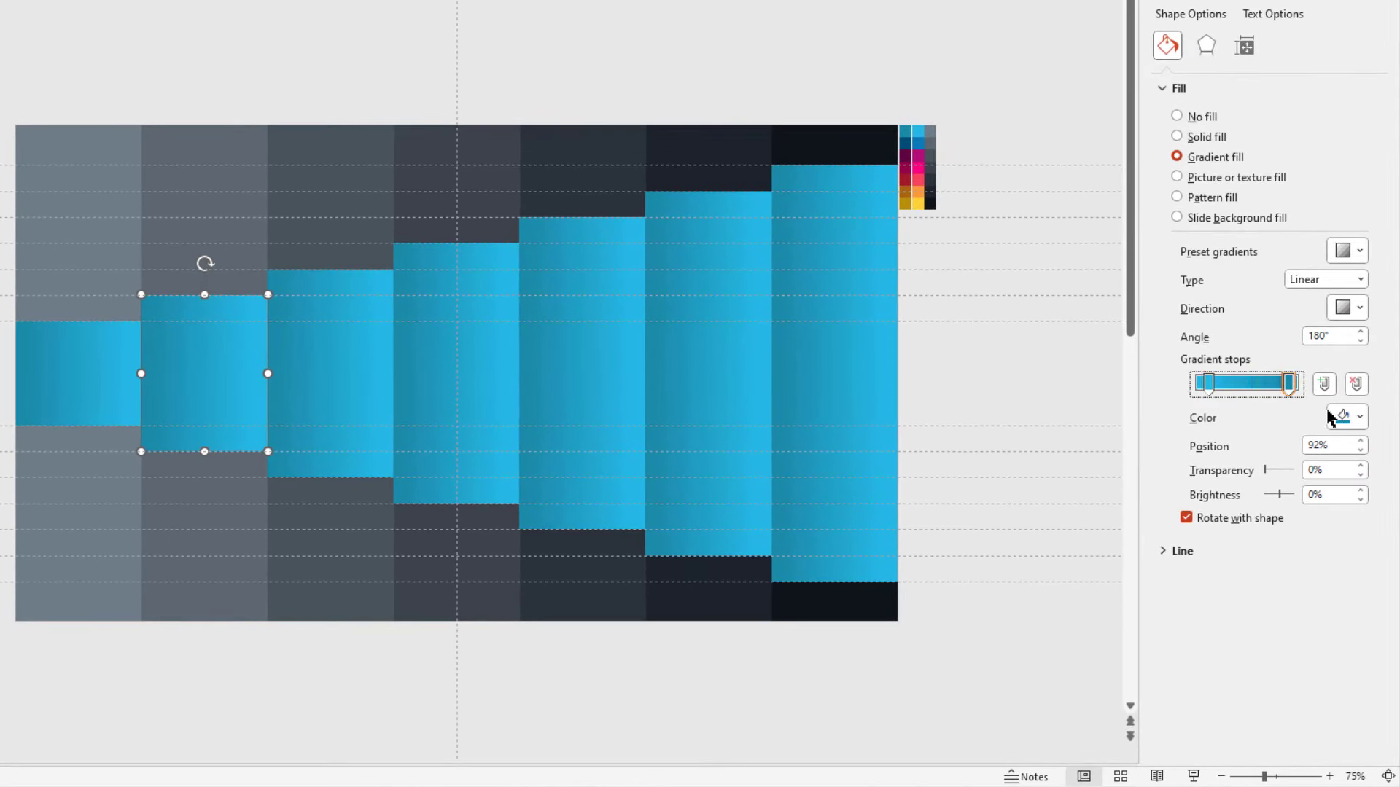
{"action": "left_click", "coordinate": [1346, 417]}
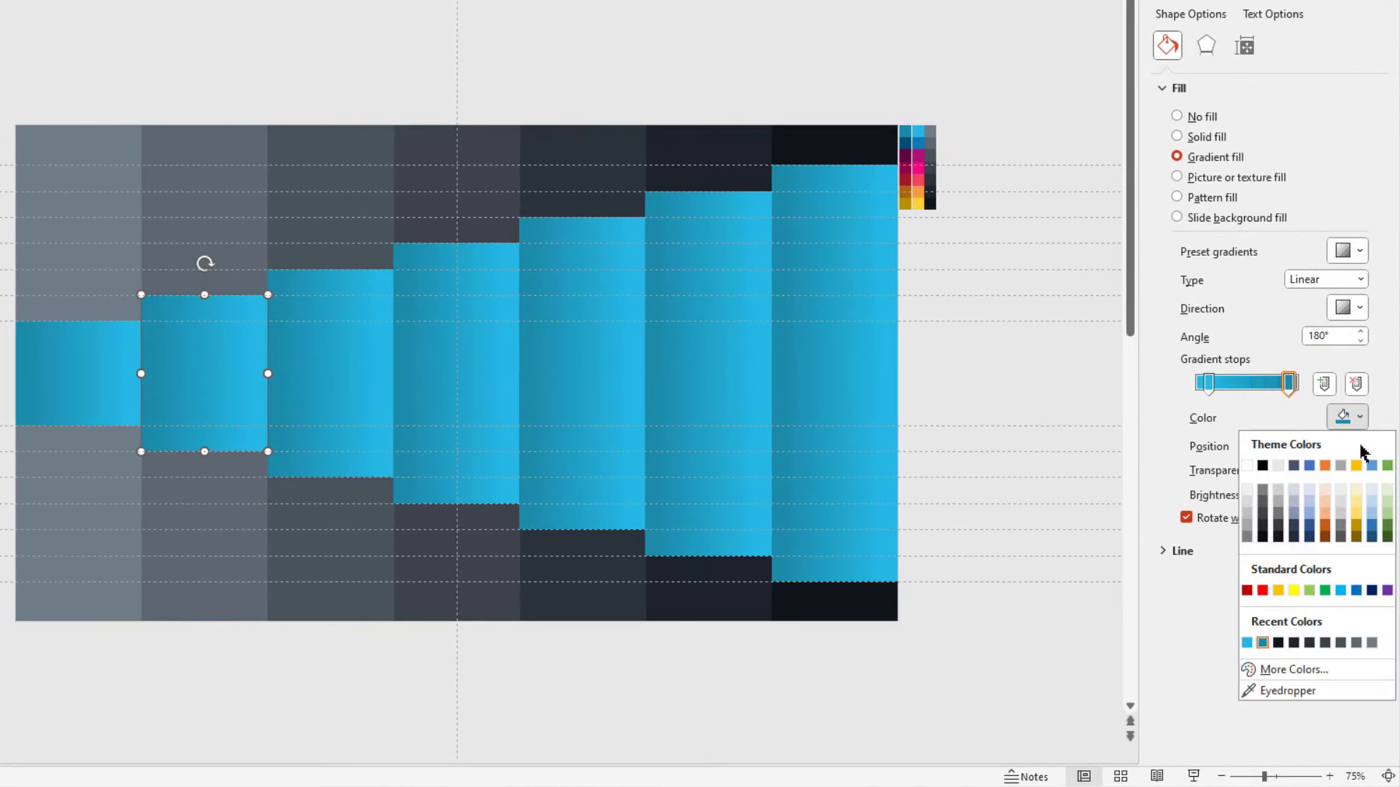
{"action": "left_click", "coordinate": [1288, 691]}
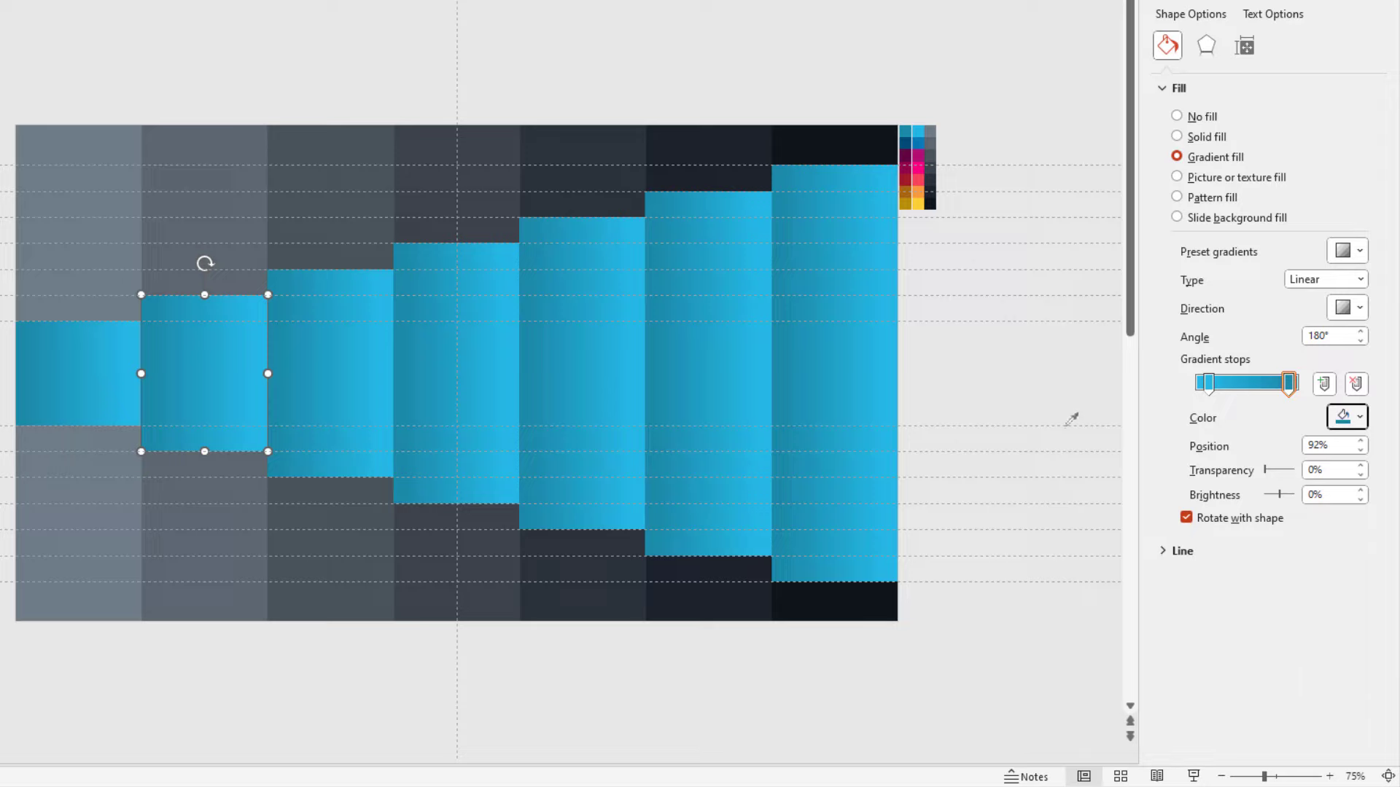
{"action": "left_click", "coordinate": [908, 137]}
{"action": "left_click", "coordinate": [1210, 383]}
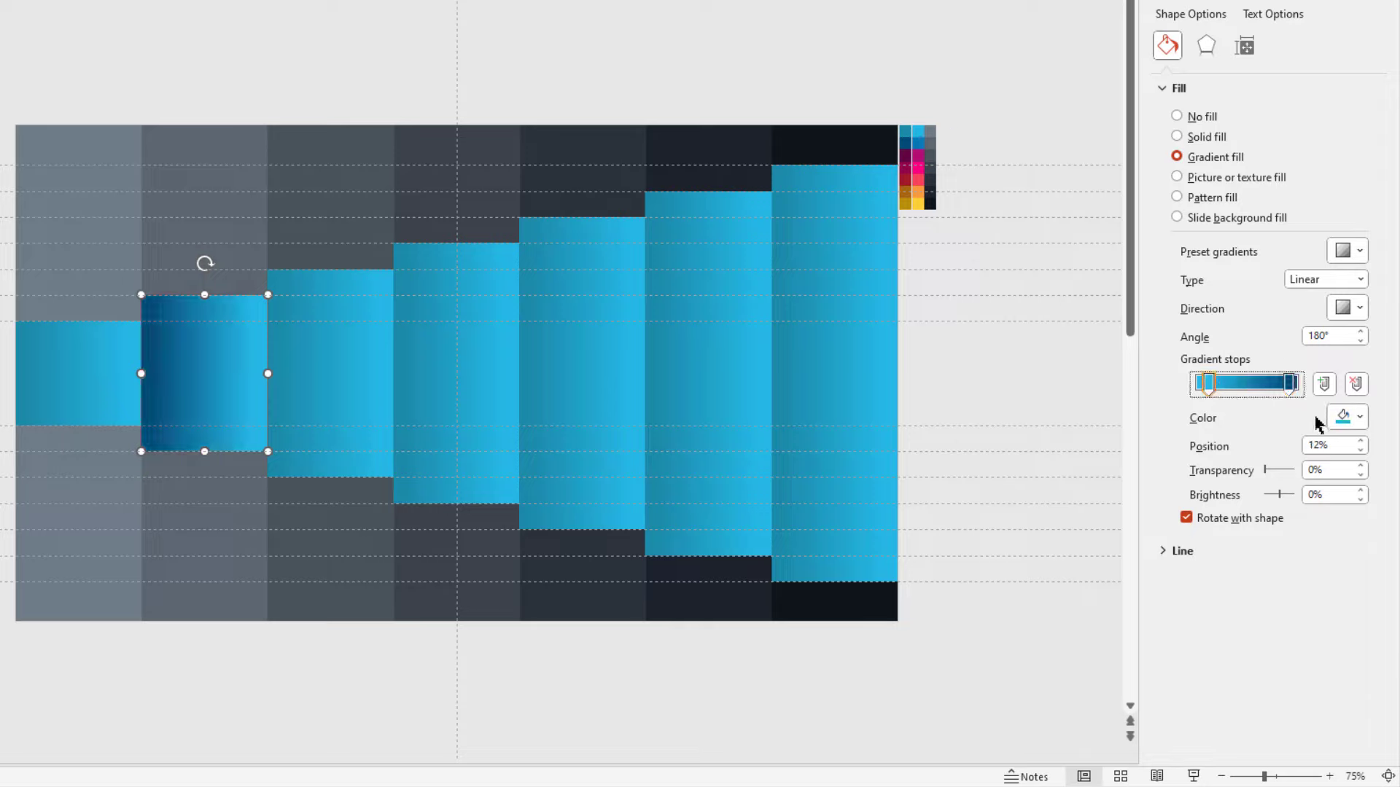
{"action": "left_click", "coordinate": [1346, 417]}
{"action": "left_click", "coordinate": [1289, 691]}
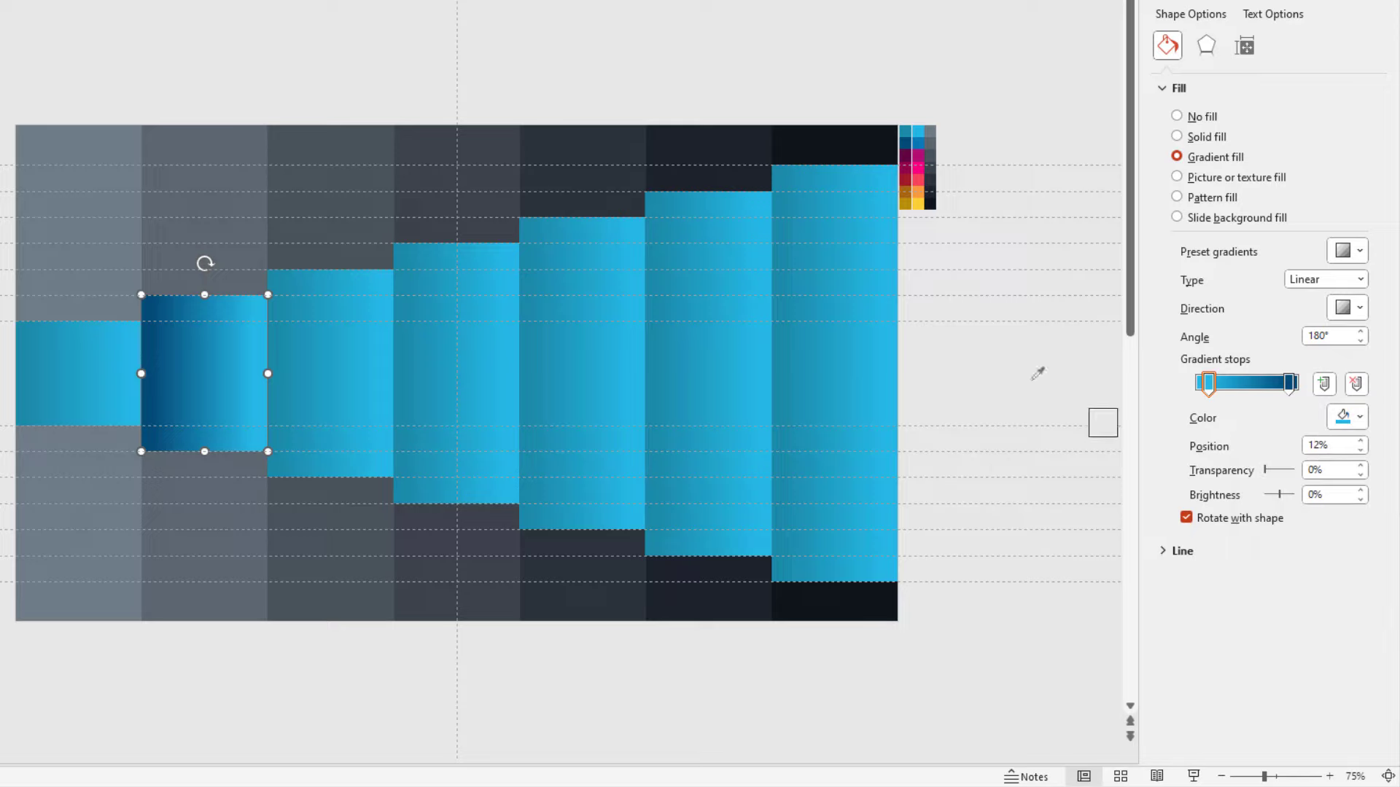
{"action": "left_click", "coordinate": [911, 140]}
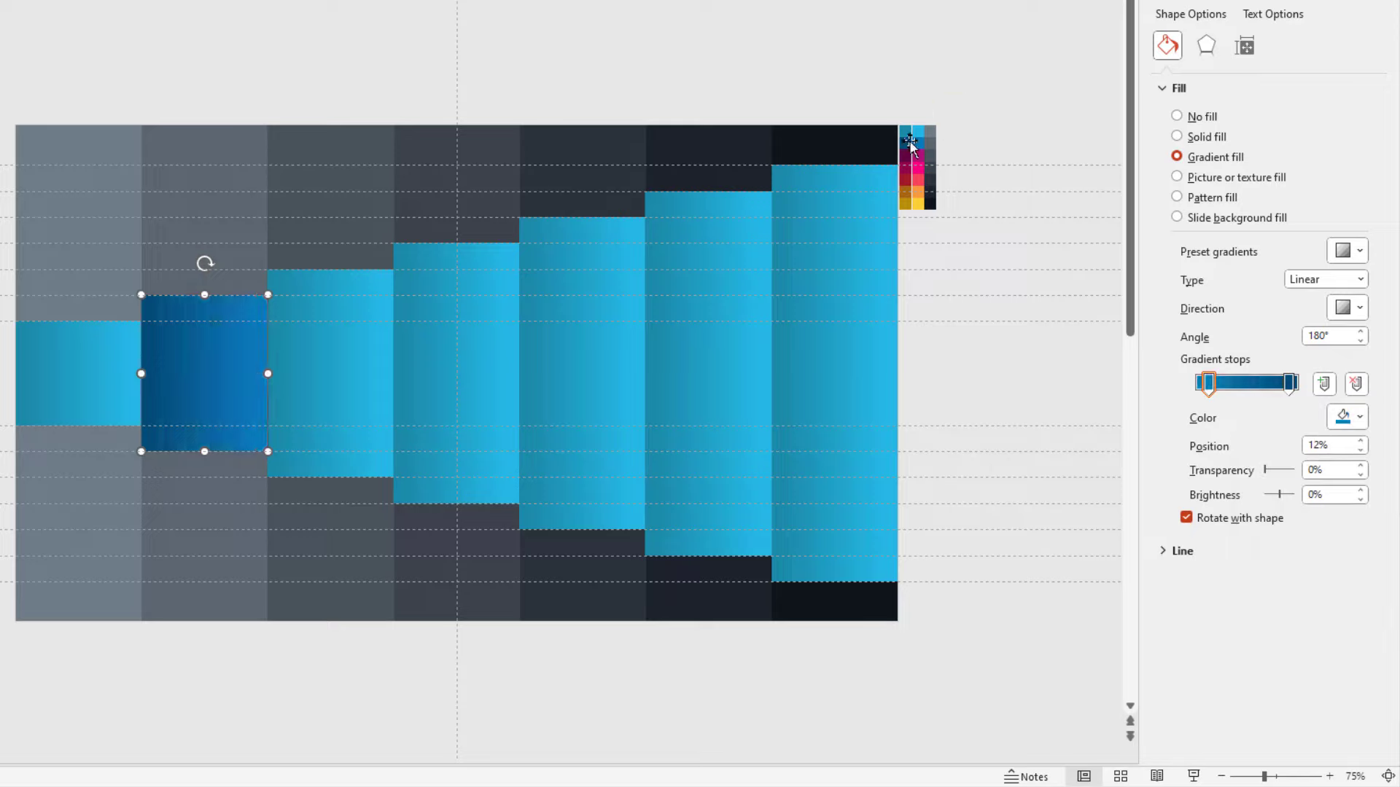
Step: Recolour the third column's gradient to magenta and dark purple from the swatches
{"action": "left_click", "coordinate": [363, 350]}
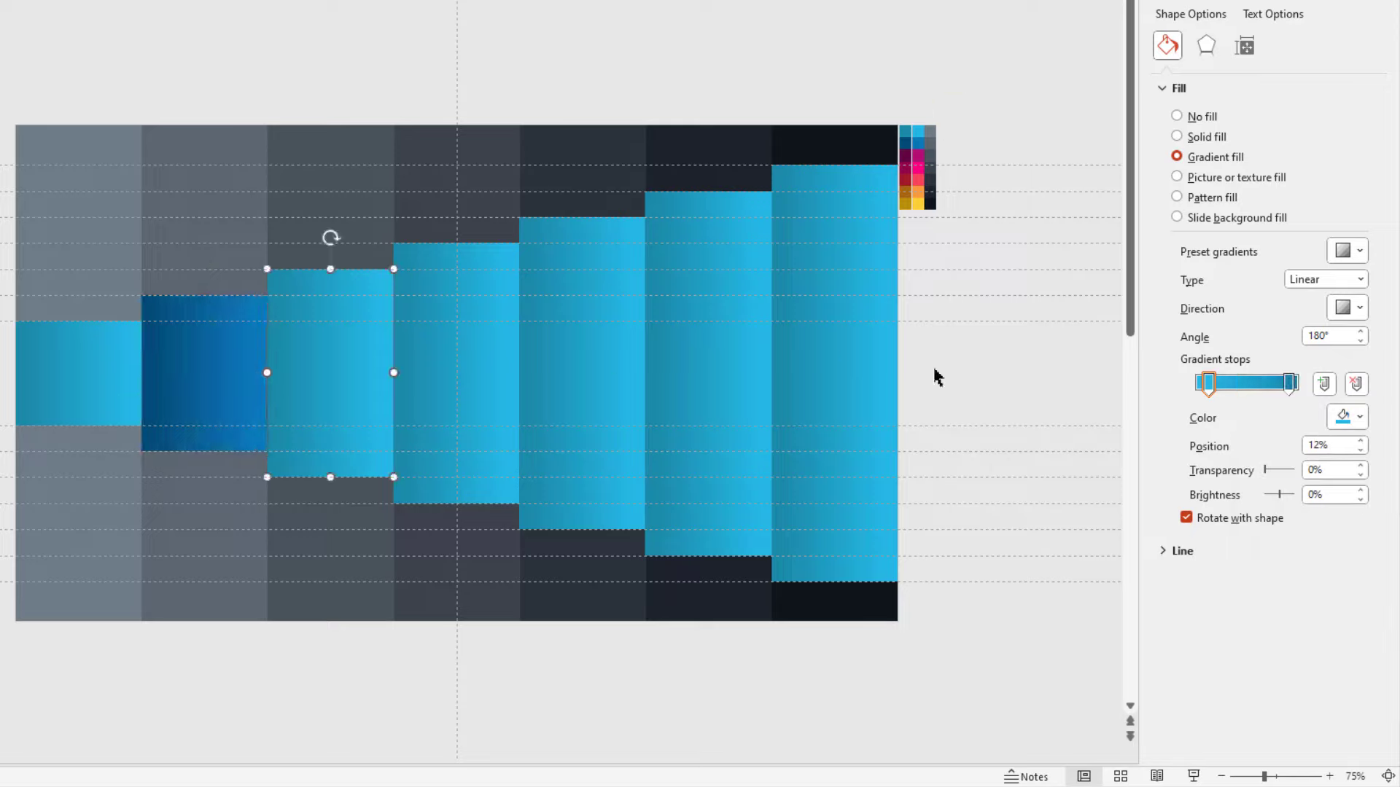
{"action": "left_click", "coordinate": [1354, 417]}
{"action": "left_click", "coordinate": [1272, 691]}
{"action": "left_click", "coordinate": [920, 151]}
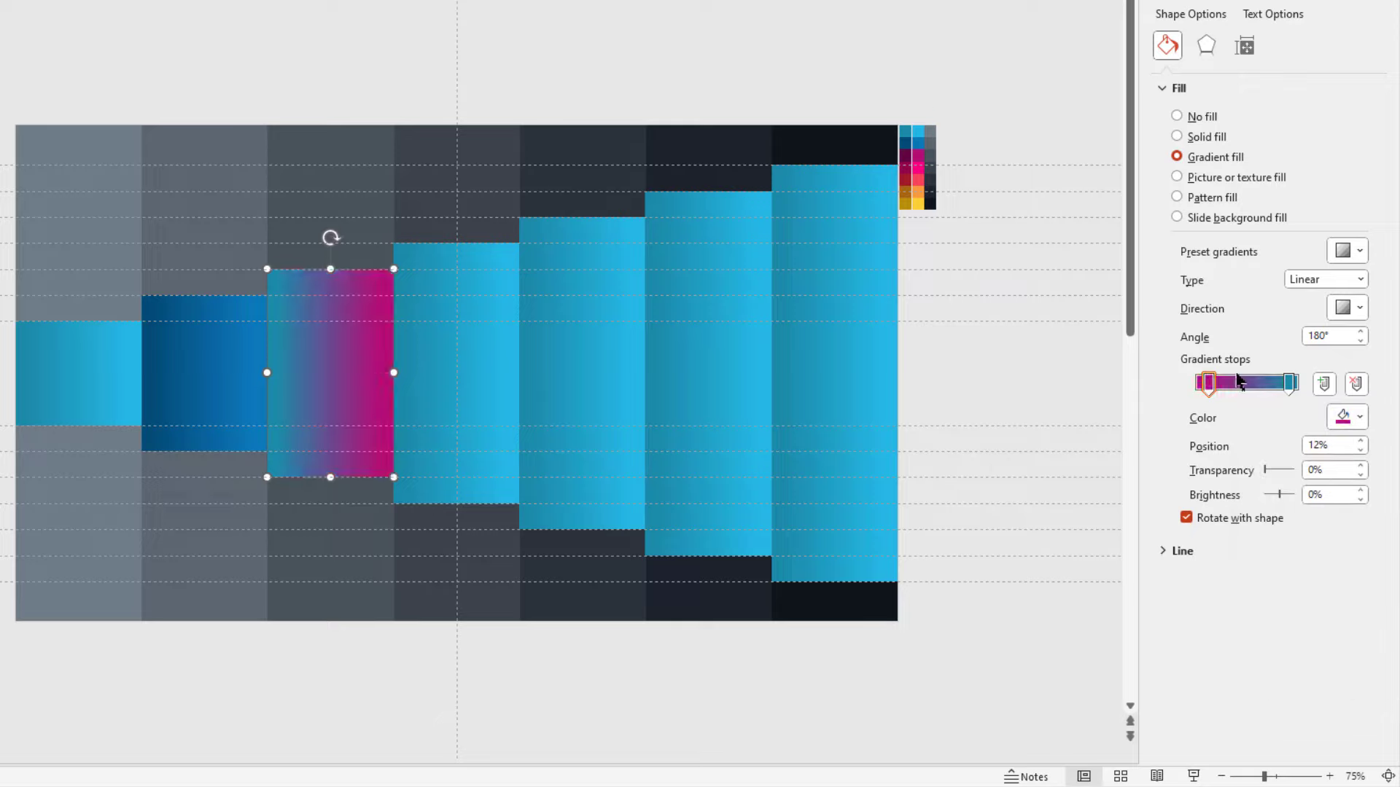
{"action": "left_click", "coordinate": [1288, 382]}
{"action": "left_click", "coordinate": [1355, 417]}
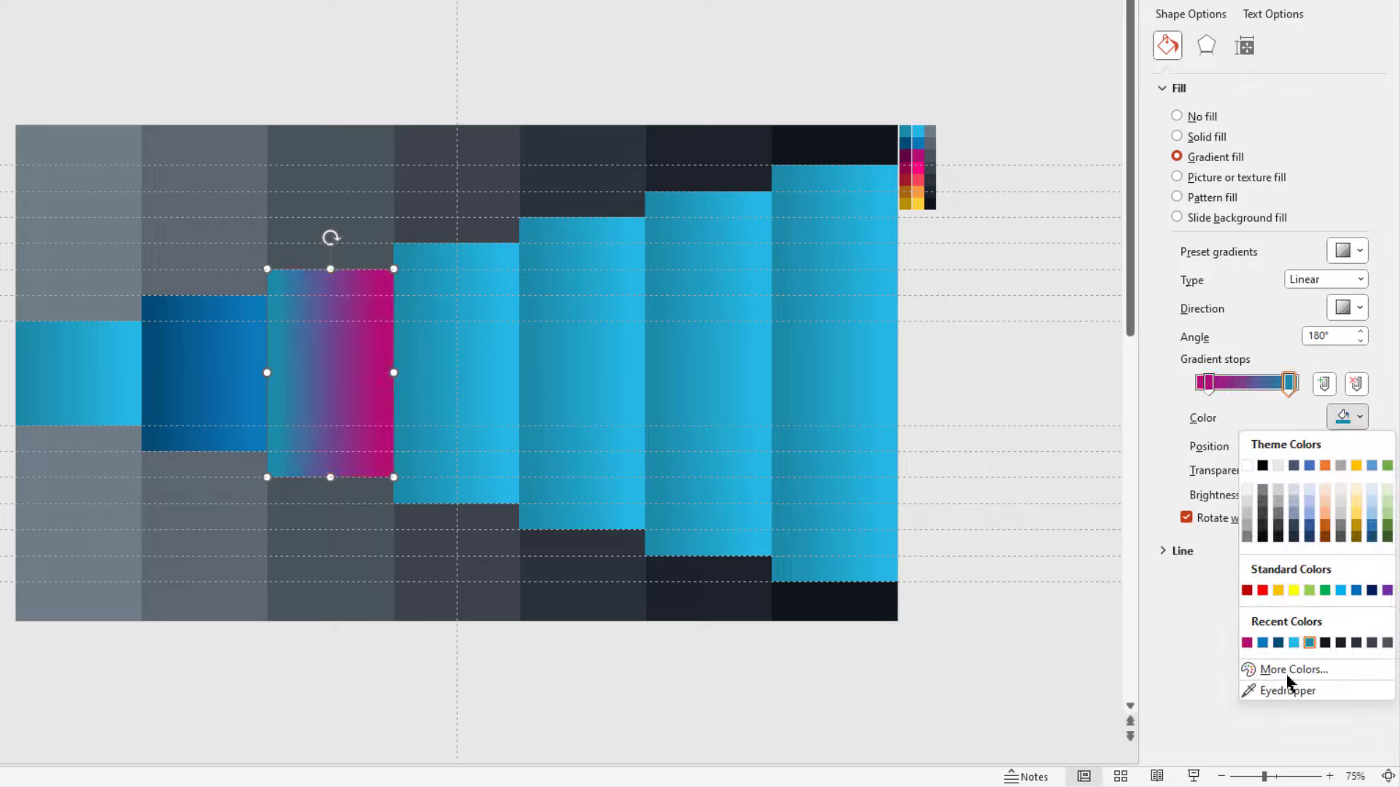
{"action": "left_click", "coordinate": [1284, 691]}
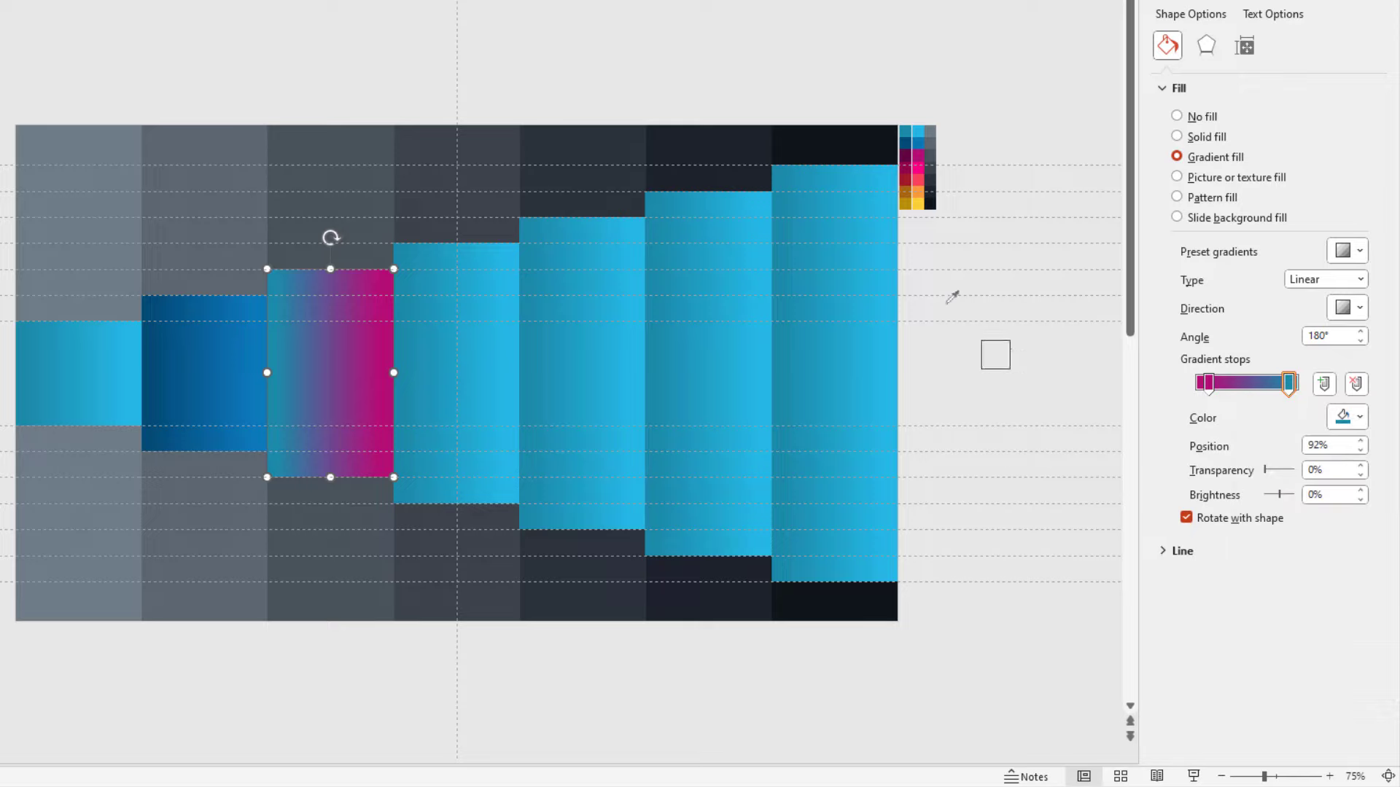
{"action": "left_click", "coordinate": [909, 148]}
Step: Recolour the fourth column's gradient stops to pink from the swatches
{"action": "left_click", "coordinate": [508, 306]}
{"action": "left_click", "coordinate": [1355, 417]}
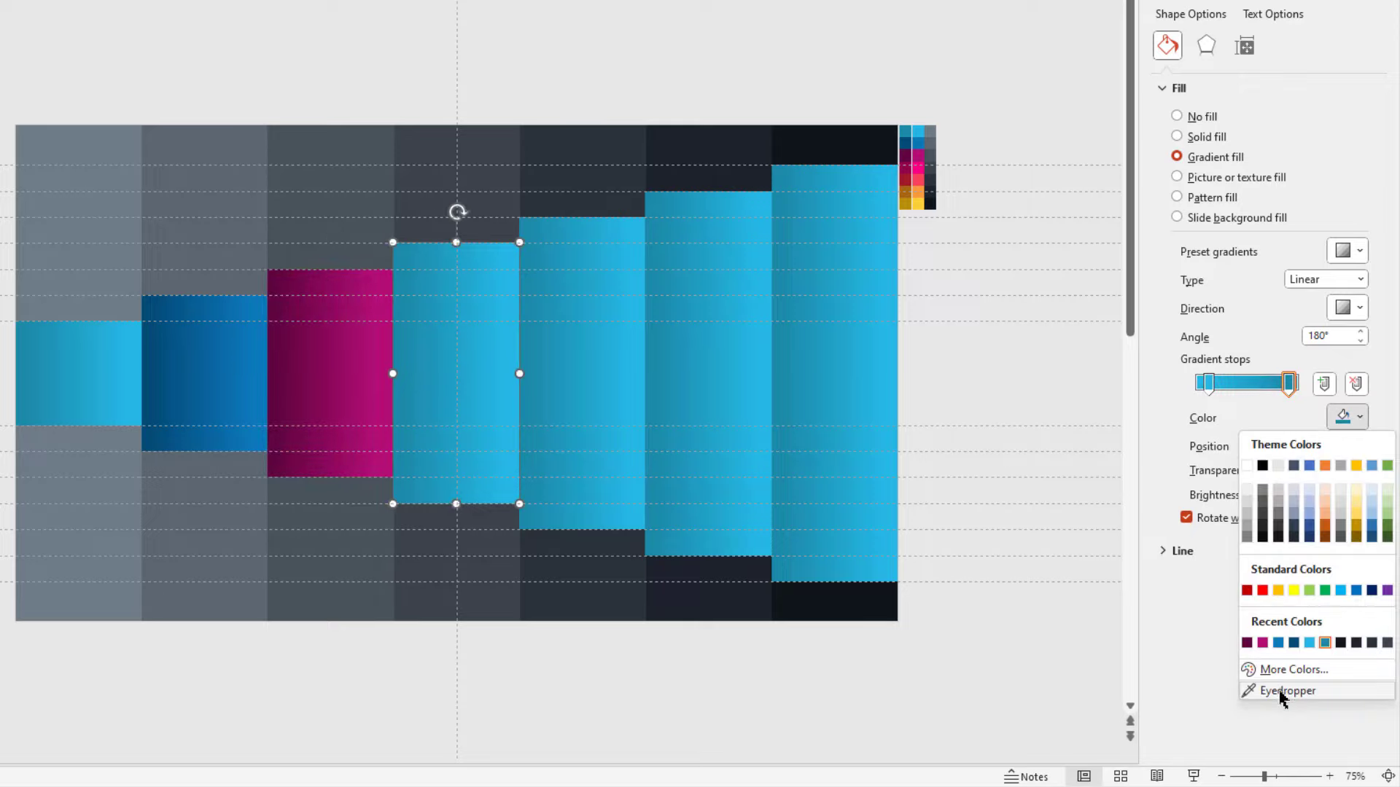
{"action": "left_click", "coordinate": [1284, 691]}
{"action": "left_click", "coordinate": [909, 165]}
{"action": "left_click", "coordinate": [1208, 383]}
{"action": "left_click", "coordinate": [1354, 417]}
{"action": "left_click", "coordinate": [1284, 691]}
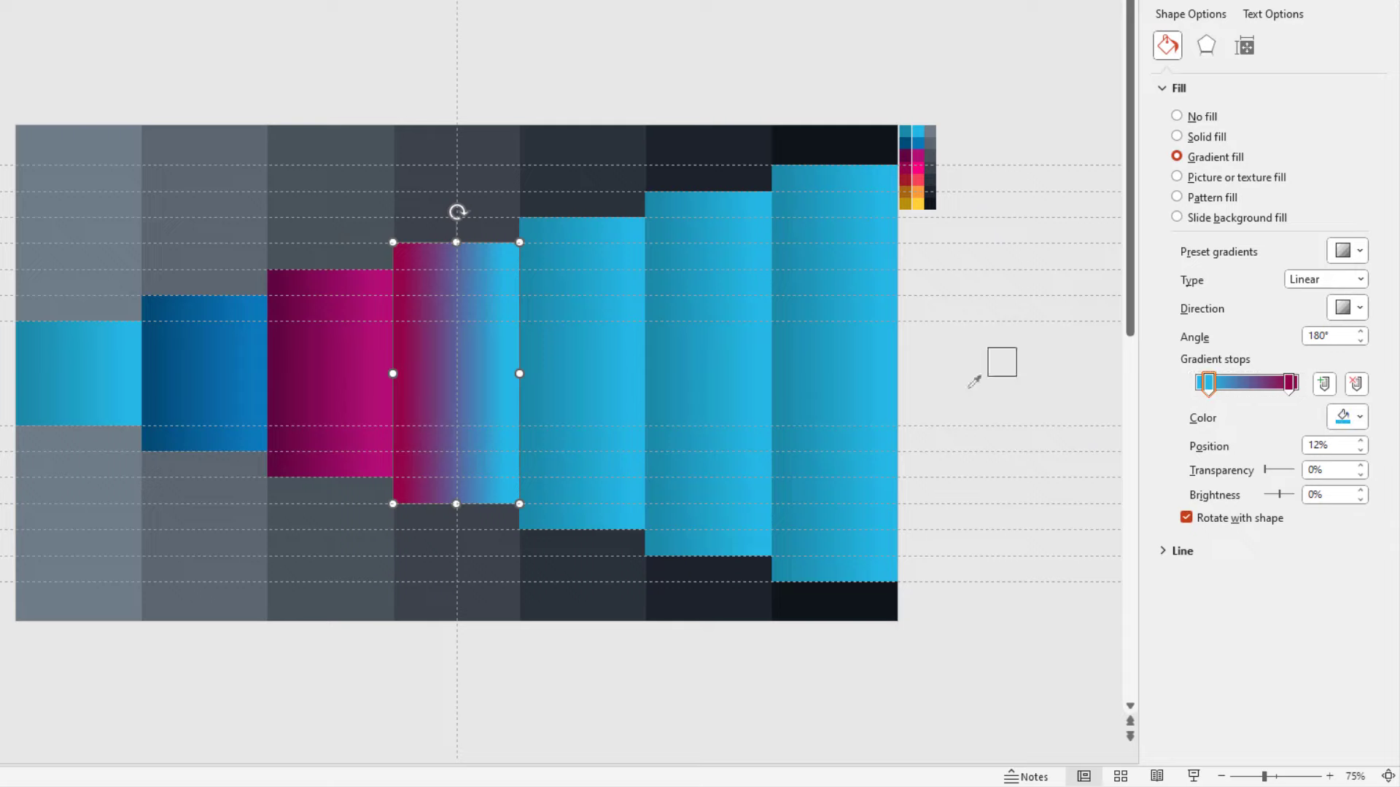
{"action": "left_click", "coordinate": [917, 165]}
Step: Recolour the fifth column's gradient stops to red from the swatches
{"action": "left_click", "coordinate": [620, 292]}
{"action": "left_click", "coordinate": [1208, 383]}
{"action": "left_click", "coordinate": [1354, 417]}
{"action": "left_click", "coordinate": [1284, 691]}
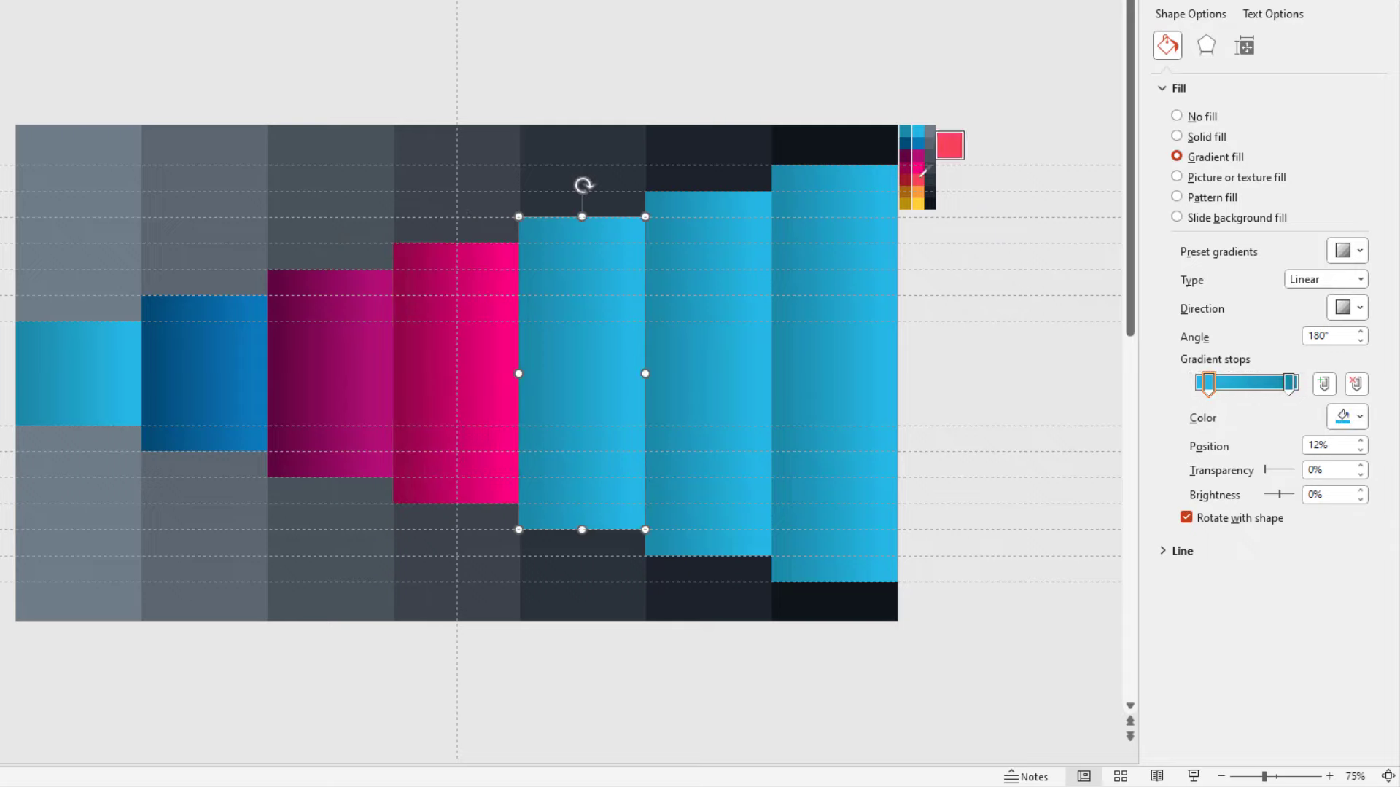
{"action": "left_click", "coordinate": [917, 178]}
{"action": "left_click", "coordinate": [1288, 383]}
{"action": "left_click", "coordinate": [1355, 417]}
{"action": "left_click", "coordinate": [1285, 691]}
Step: Recolour the sixth column's gradient stops to orange from the swatches
{"action": "left_click", "coordinate": [905, 179]}
{"action": "left_click", "coordinate": [751, 299]}
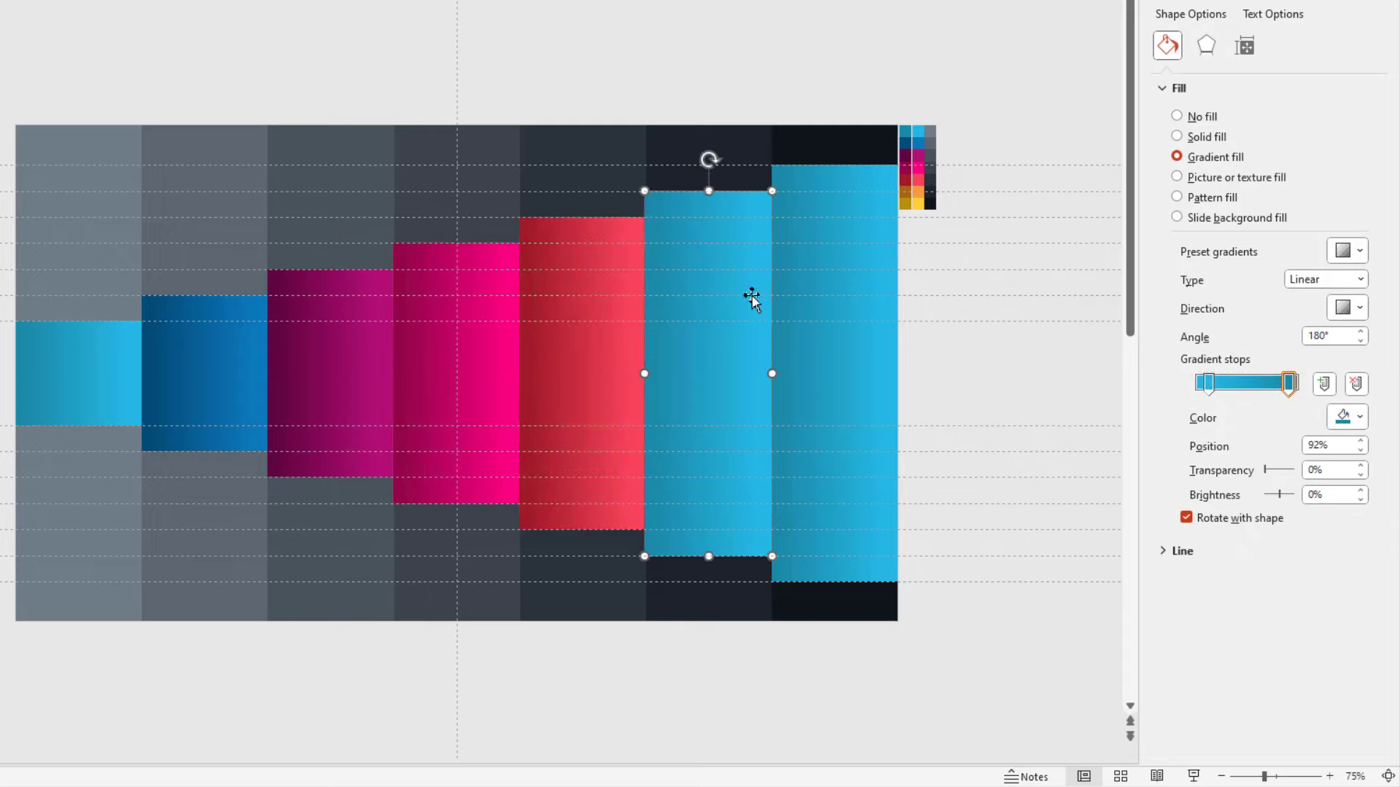
{"action": "left_click", "coordinate": [1355, 417]}
{"action": "left_click", "coordinate": [1287, 691]}
{"action": "left_click", "coordinate": [918, 190]}
{"action": "left_click", "coordinate": [1208, 383]}
{"action": "left_click", "coordinate": [1354, 417]}
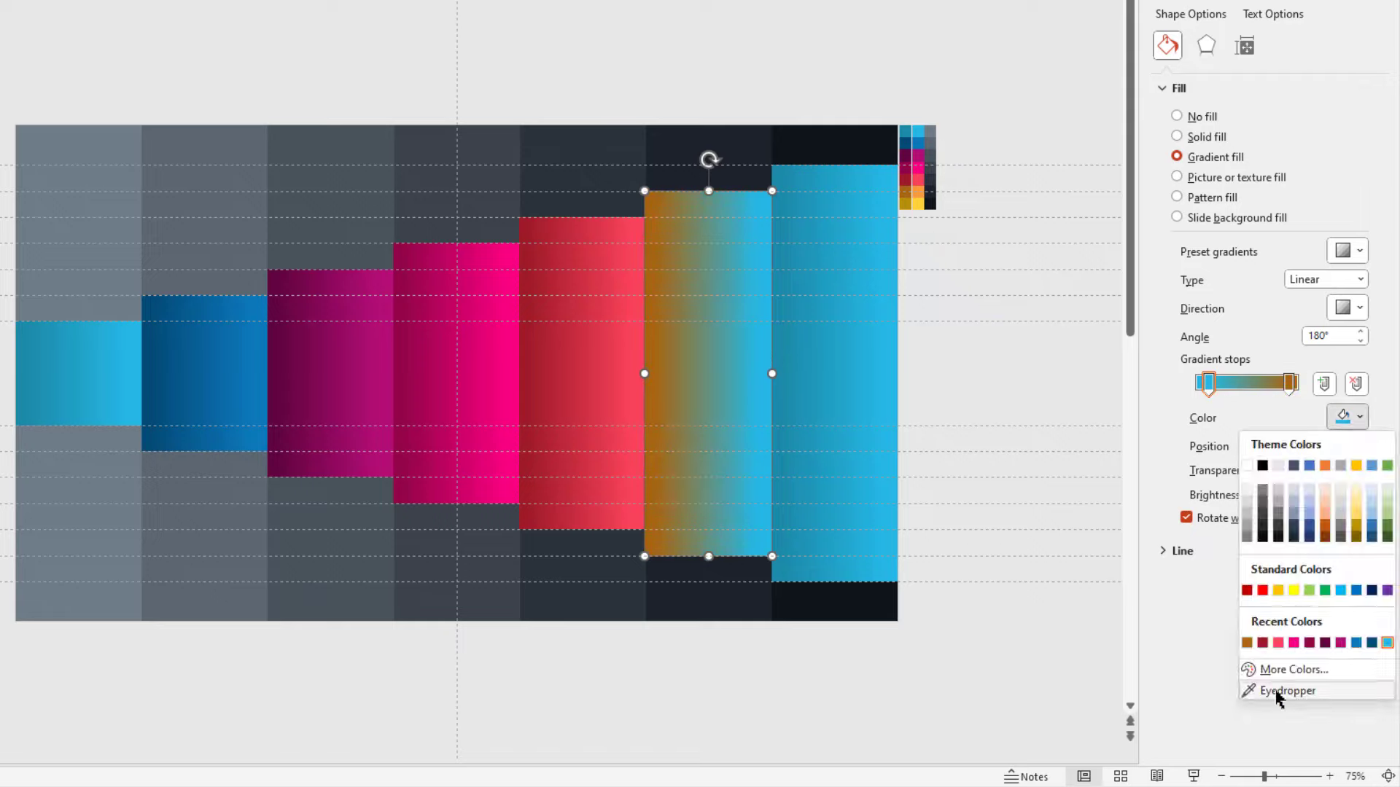
{"action": "left_click", "coordinate": [1284, 691]}
{"action": "left_click", "coordinate": [919, 193]}
Step: Recolour the last column's gradient stops to yellow from the swatches
{"action": "left_click", "coordinate": [875, 284]}
{"action": "left_click", "coordinate": [1355, 417]}
{"action": "left_click", "coordinate": [1284, 691]}
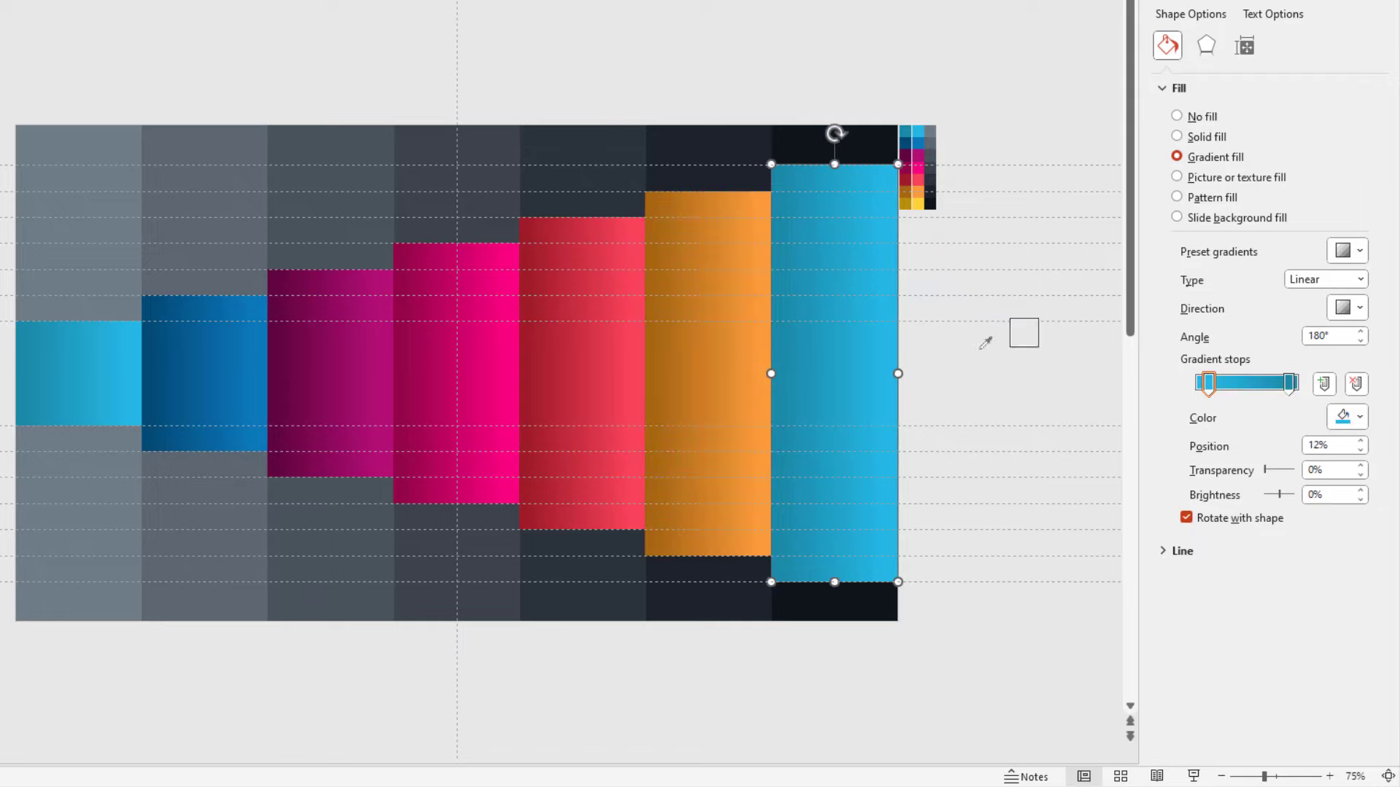
{"action": "left_click", "coordinate": [920, 203]}
{"action": "left_click", "coordinate": [1288, 383]}
{"action": "left_click", "coordinate": [1354, 417]}
{"action": "left_click", "coordinate": [1285, 691]}
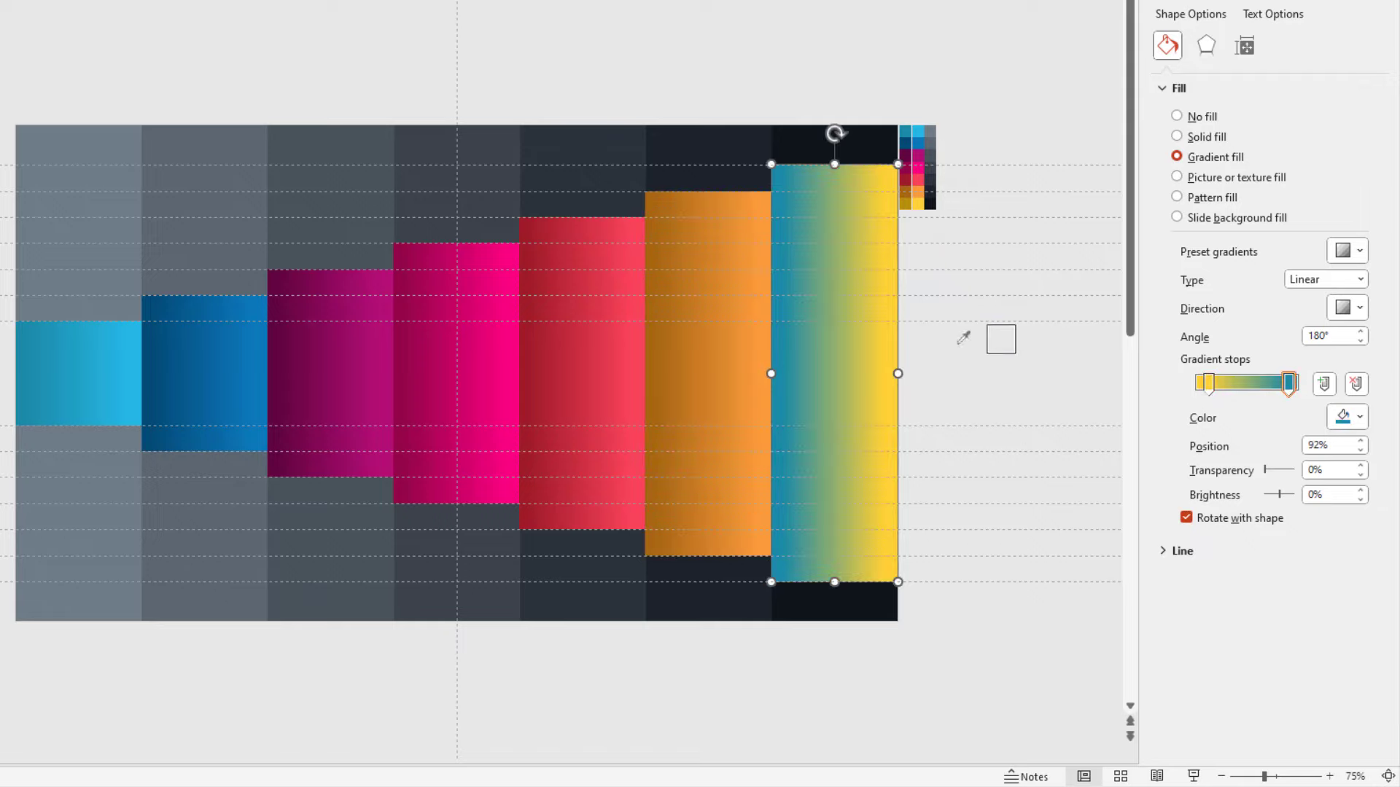
{"action": "left_click", "coordinate": [914, 196]}
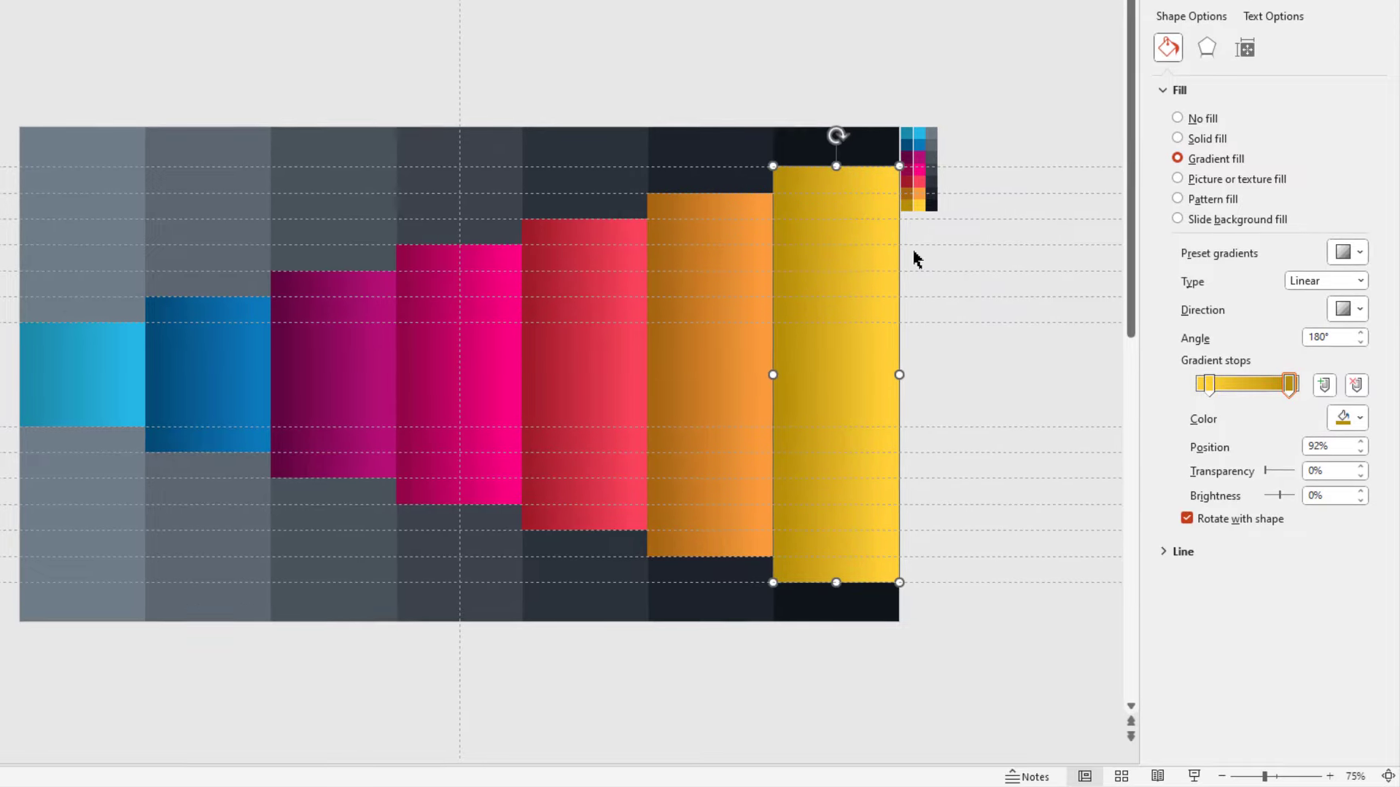
{"action": "left_click", "coordinate": [1042, 443]}
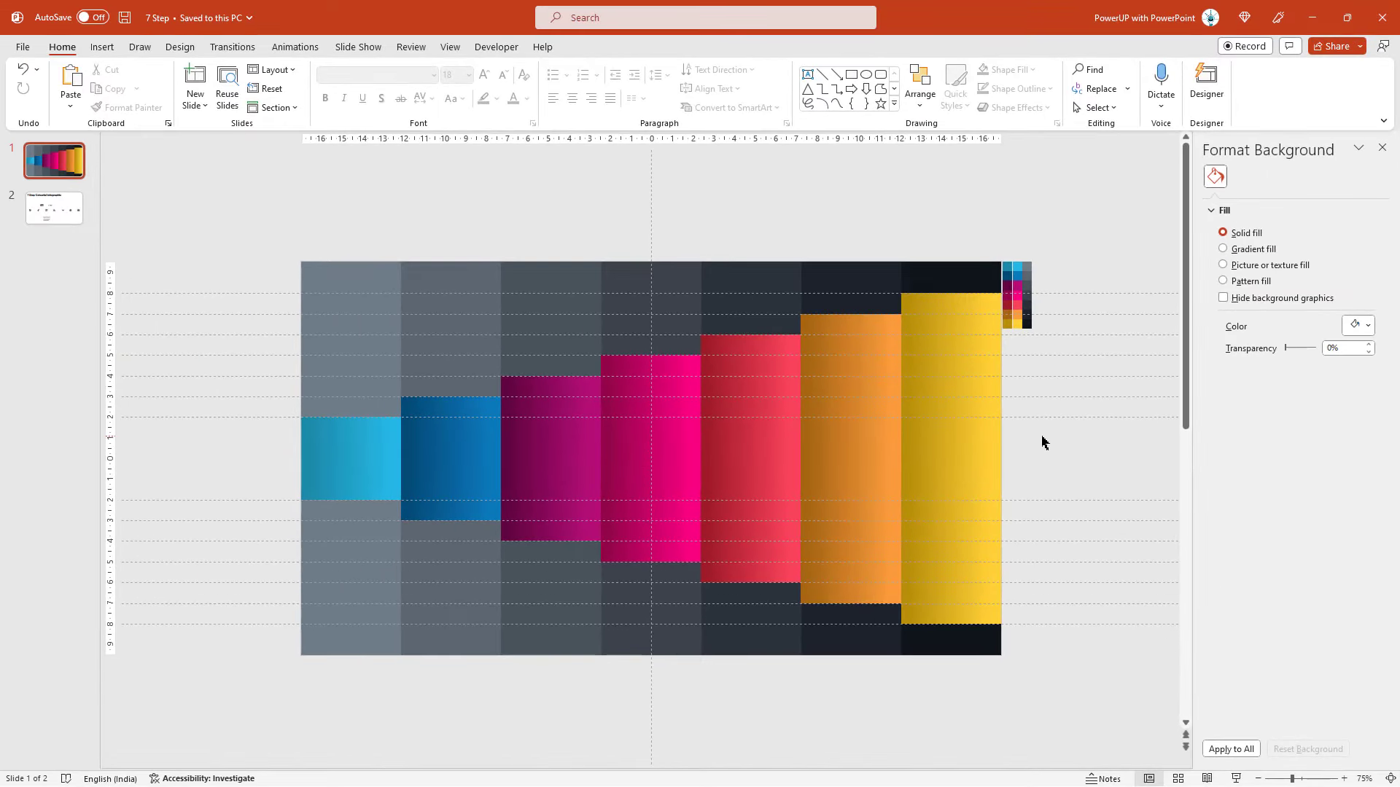
Step: Group the first three grey columns with their cyan, dark blue and purple blocks
{"action": "left_click", "coordinate": [372, 329]}
{"action": "left_click", "coordinate": [368, 452], "text": "shift"}
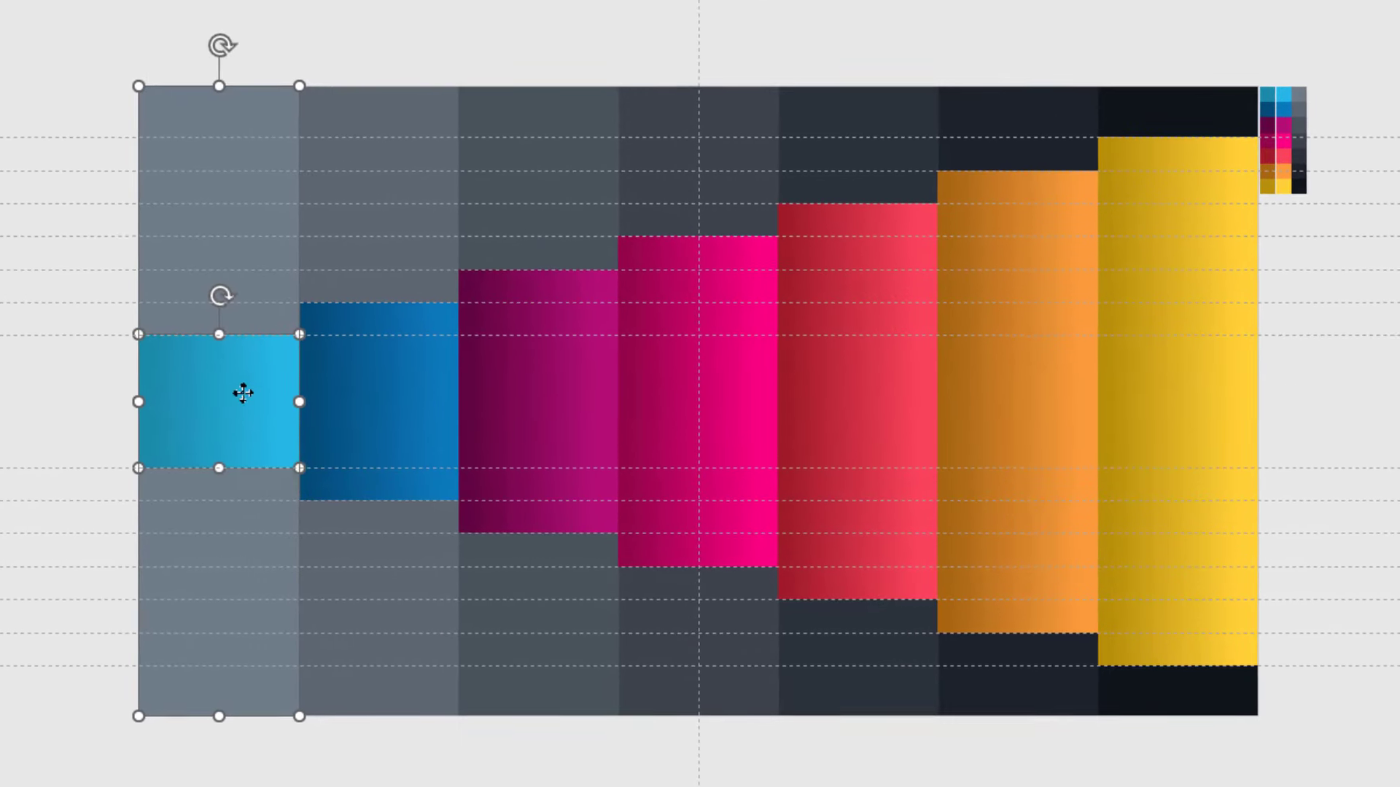
{"action": "right_click", "coordinate": [239, 399]}
{"action": "mouse_move", "coordinate": [304, 72]}
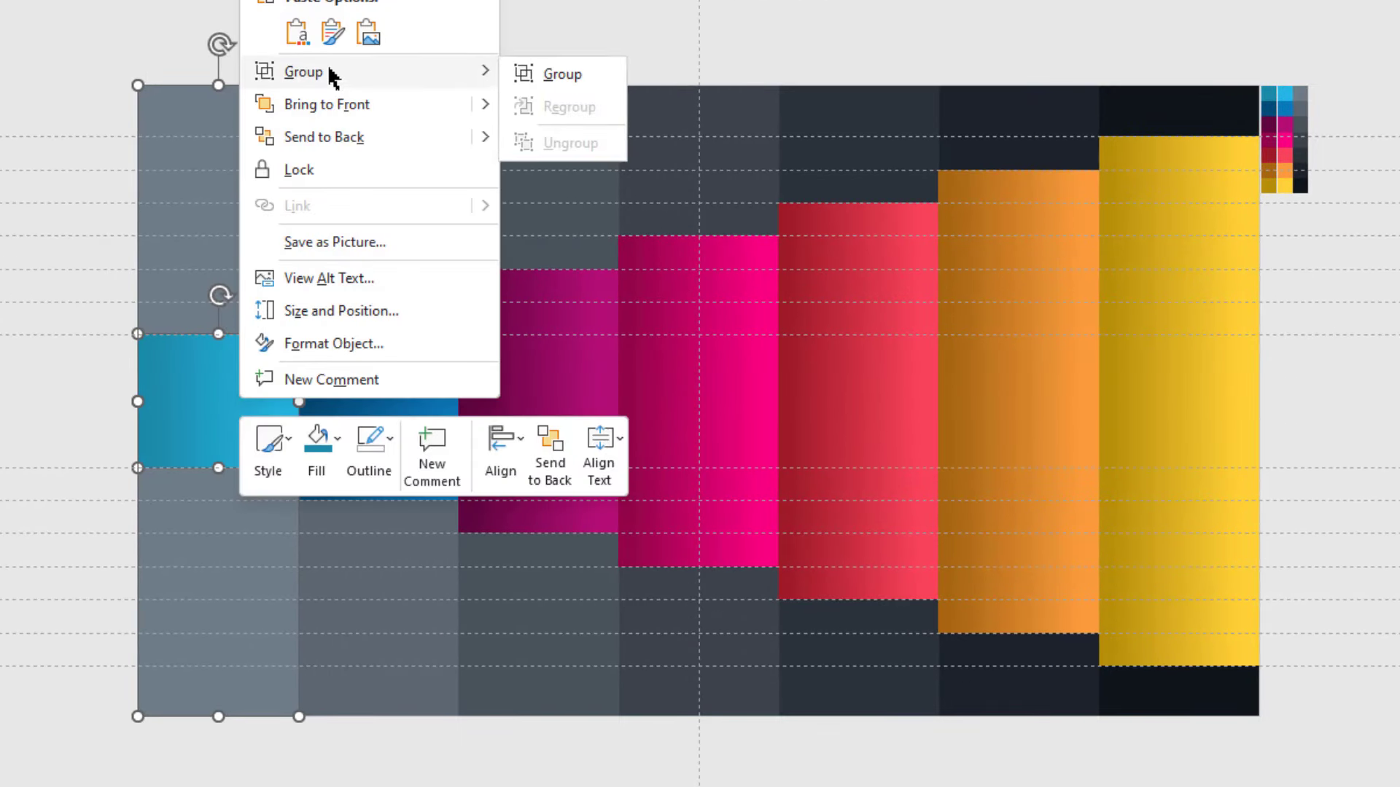
{"action": "left_click", "coordinate": [558, 74]}
{"action": "left_click", "coordinate": [380, 145]}
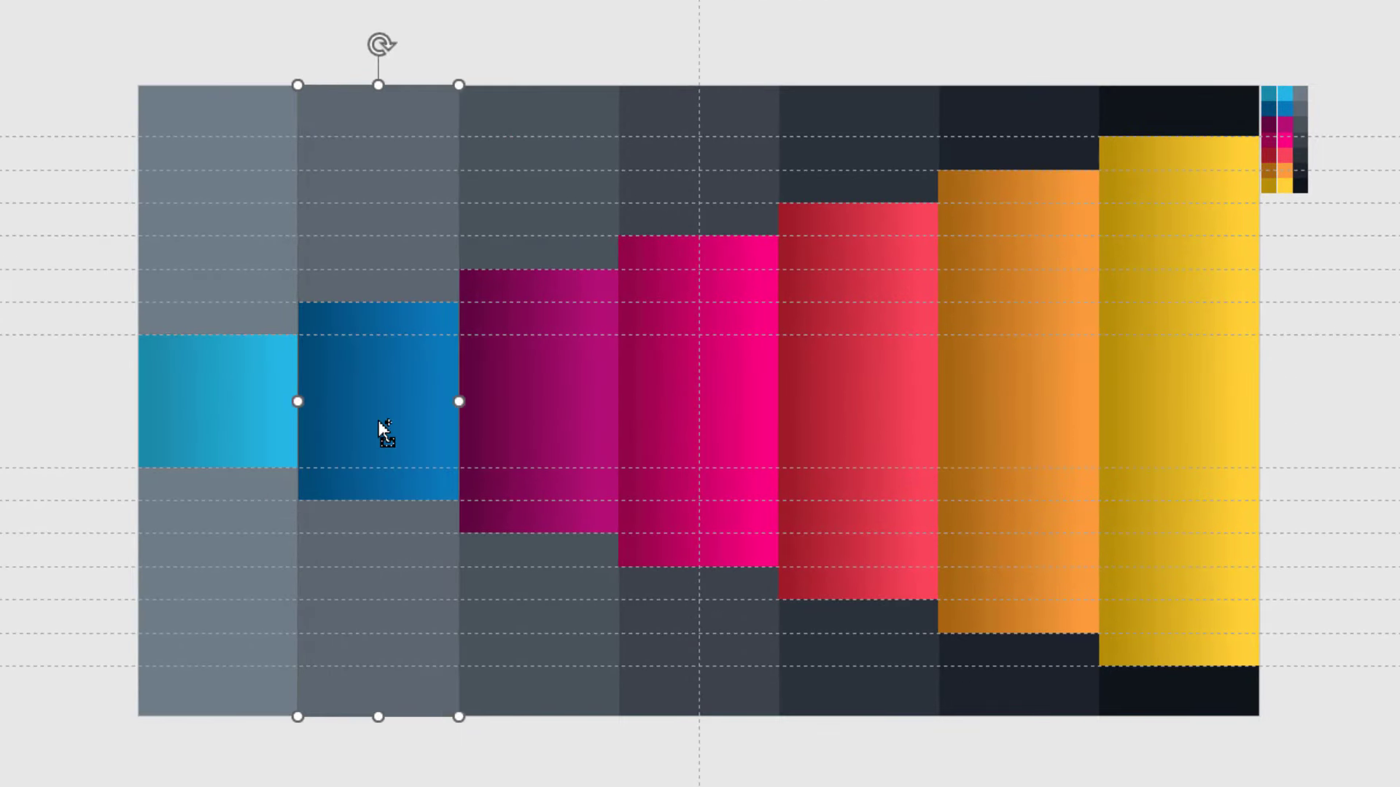
{"action": "left_click", "coordinate": [379, 423], "text": "shift"}
{"action": "right_click", "coordinate": [377, 423]}
{"action": "mouse_move", "coordinate": [442, 98]}
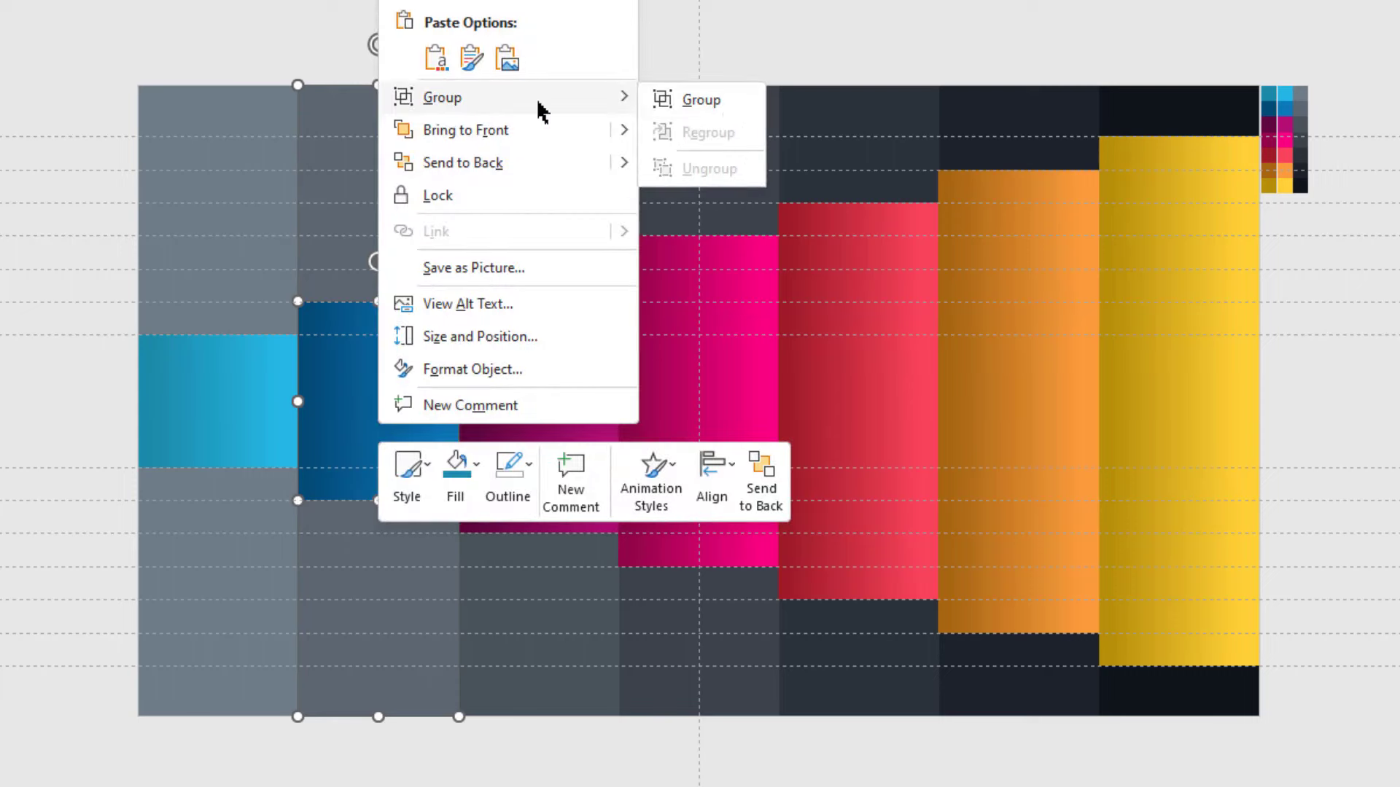
{"action": "left_click", "coordinate": [726, 110]}
{"action": "left_click", "coordinate": [561, 156]}
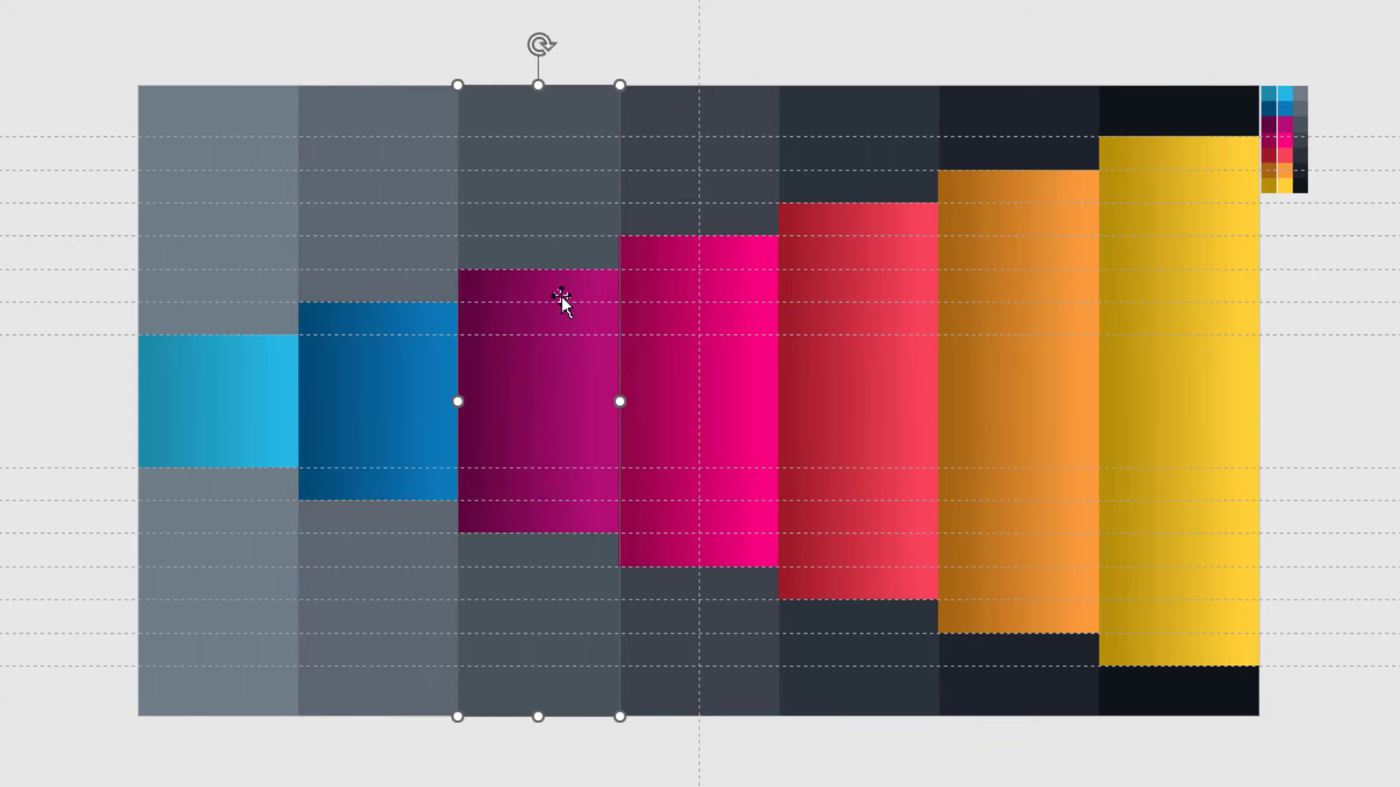
{"action": "left_click", "coordinate": [540, 380], "text": "shift"}
{"action": "right_click", "coordinate": [544, 382]}
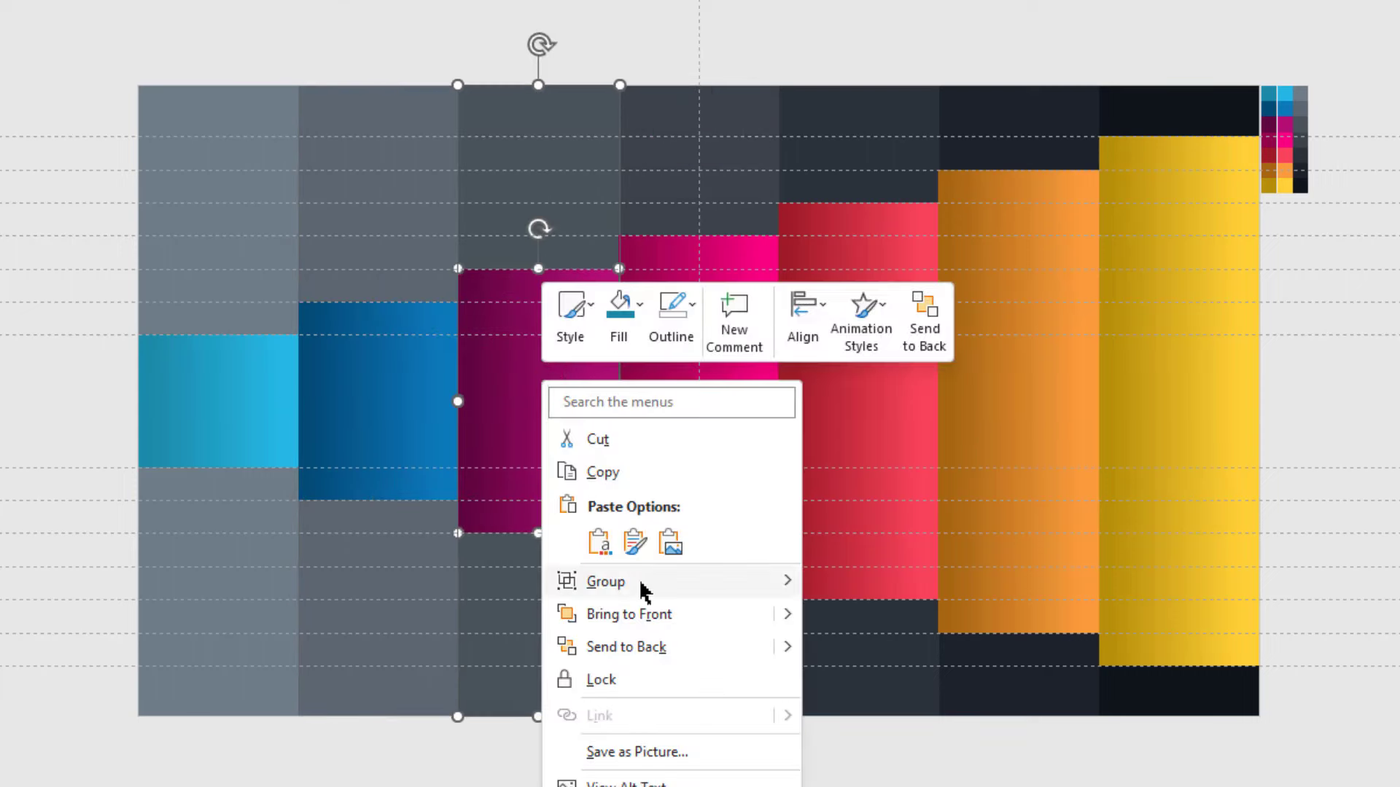
{"action": "mouse_move", "coordinate": [606, 582]}
{"action": "left_click", "coordinate": [896, 597]}
Step: Group the remaining grey columns with their pink, red, orange and yellow blocks
{"action": "left_click", "coordinate": [703, 212]}
{"action": "left_click", "coordinate": [706, 377], "text": "shift"}
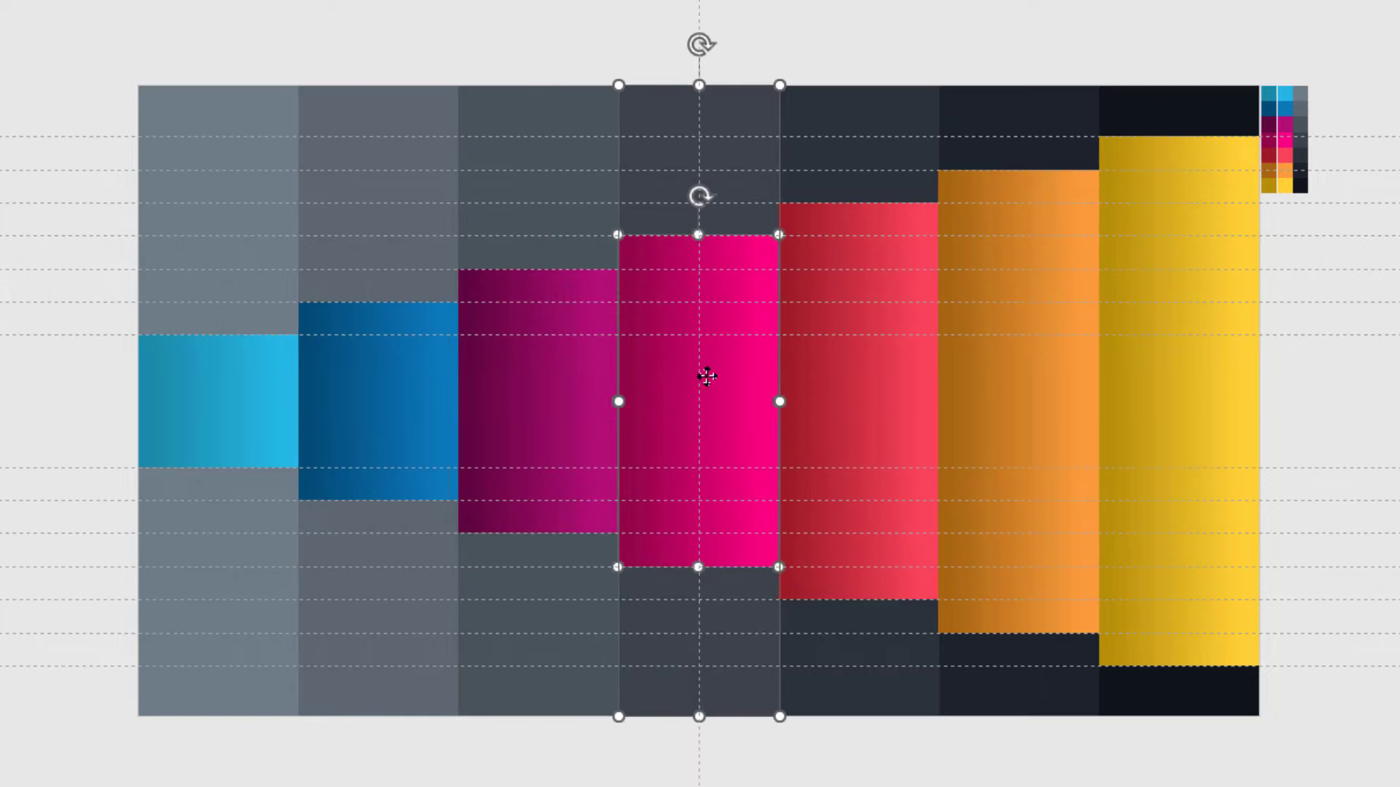
{"action": "right_click", "coordinate": [707, 377]}
{"action": "left_click", "coordinate": [1021, 579]}
{"action": "left_click", "coordinate": [860, 146]}
{"action": "left_click", "coordinate": [862, 363], "text": "shift"}
{"action": "right_click", "coordinate": [862, 362]}
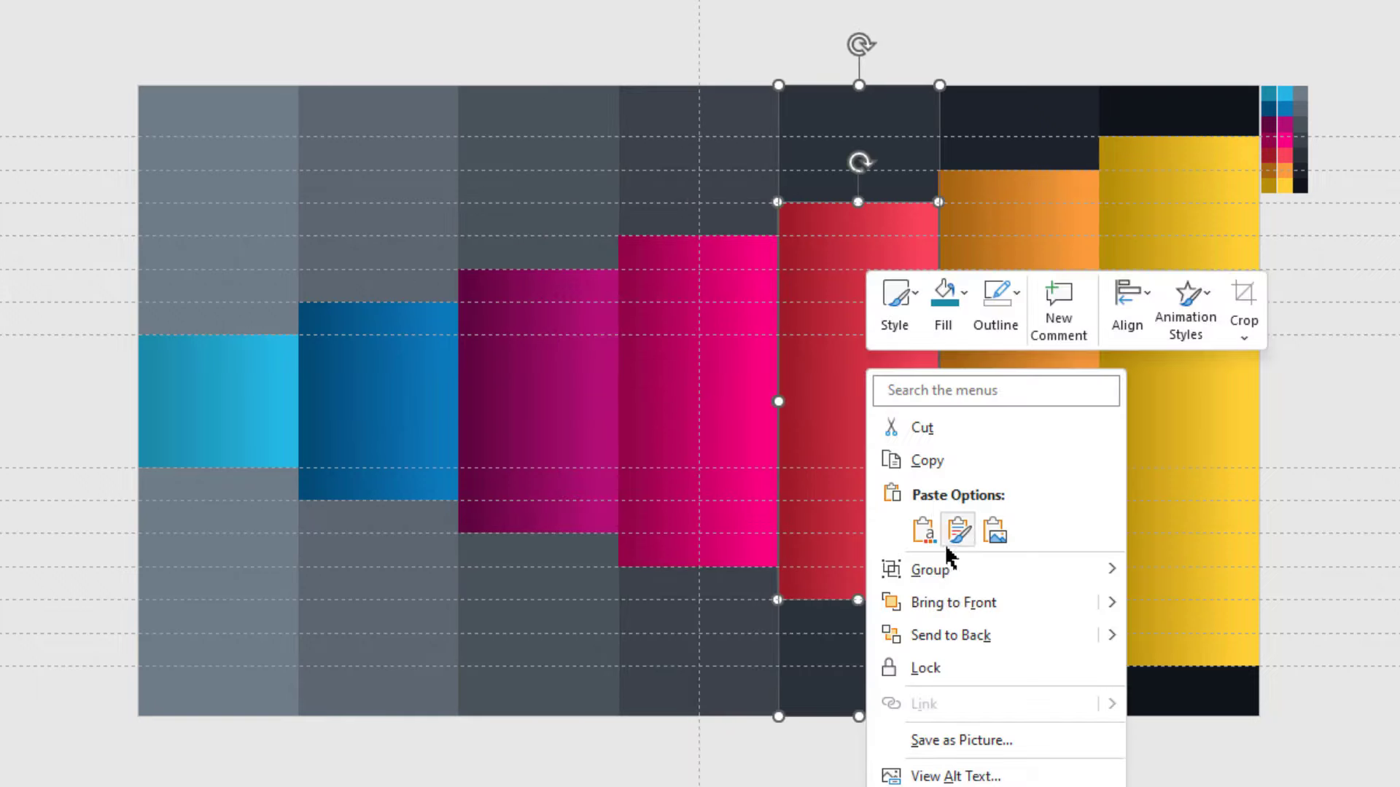
{"action": "left_click", "coordinate": [1181, 572]}
{"action": "left_click", "coordinate": [1024, 142]}
{"action": "key", "text": "Escape"}
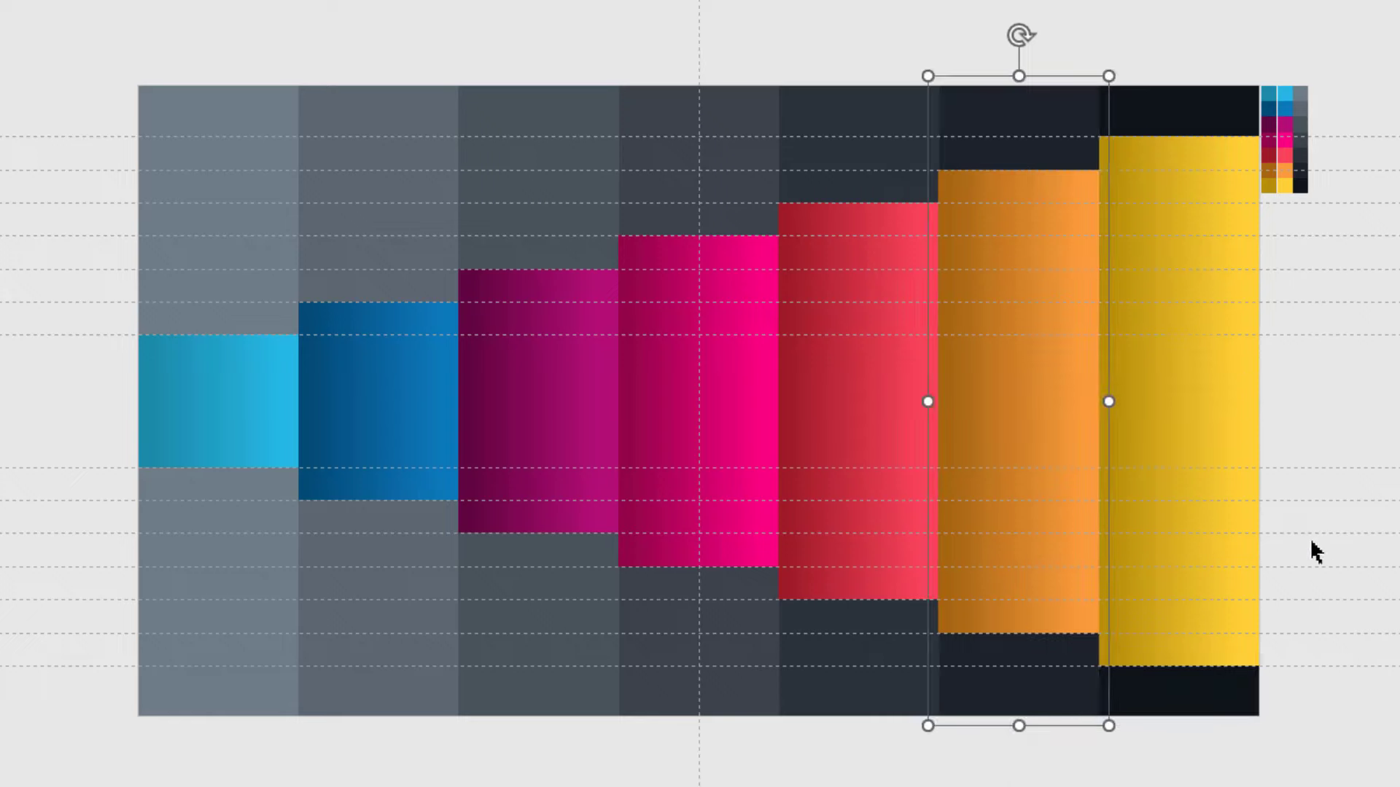
{"action": "left_click", "coordinate": [1181, 365]}
{"action": "right_click", "coordinate": [1040, 353]}
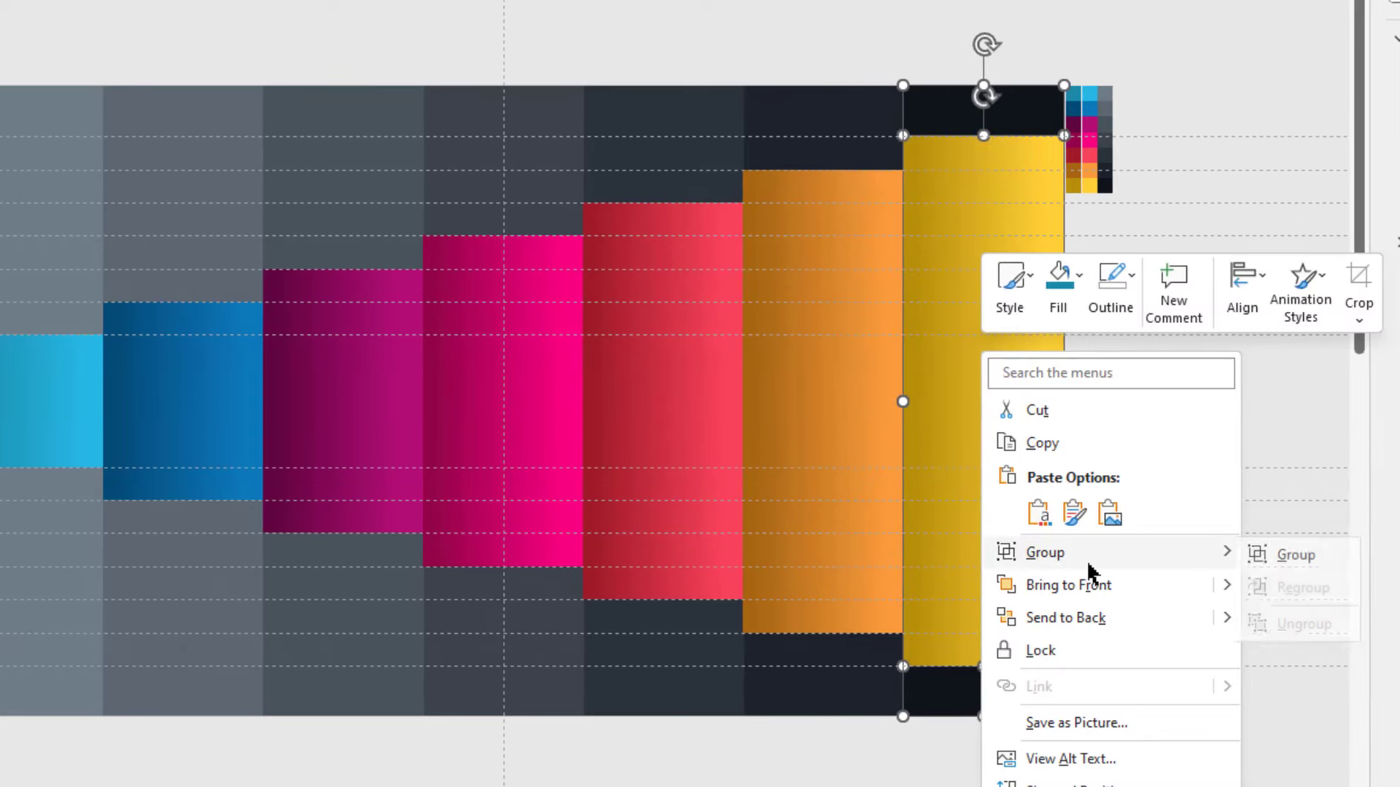
{"action": "left_click", "coordinate": [1272, 566]}
Step: Bring the leftmost column to front and send the blue and magenta columns to back
{"action": "left_click", "coordinate": [144, 164]}
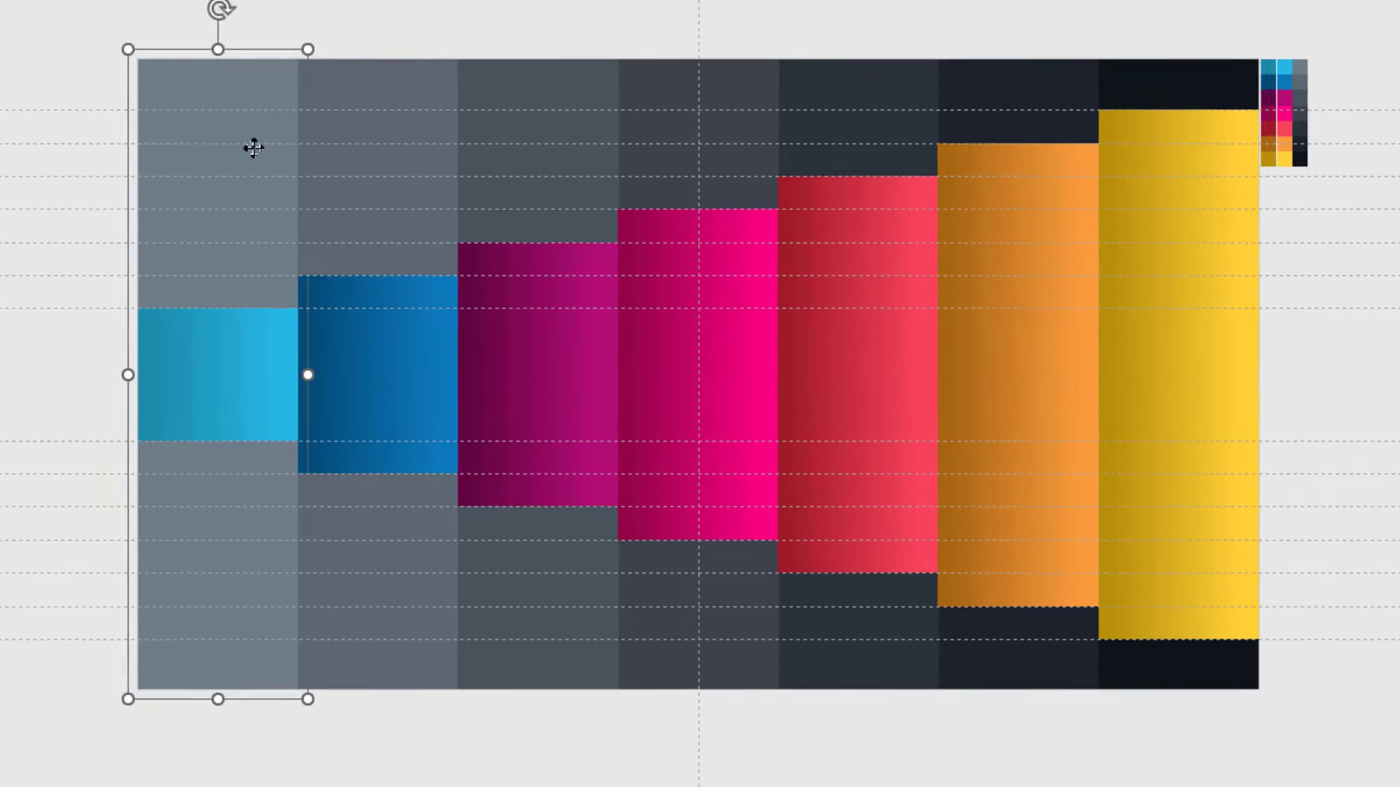
{"action": "right_click", "coordinate": [253, 148]}
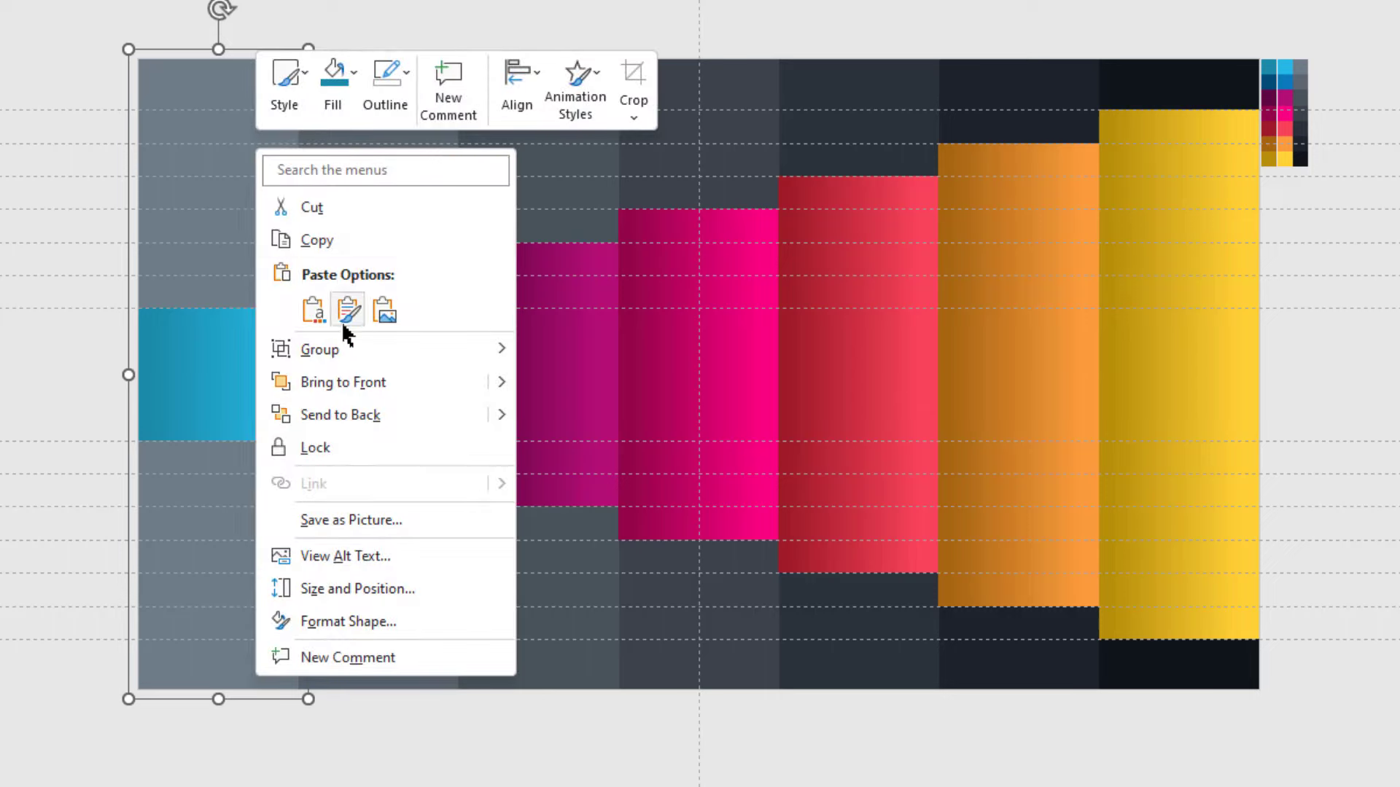
{"action": "left_click", "coordinate": [366, 382]}
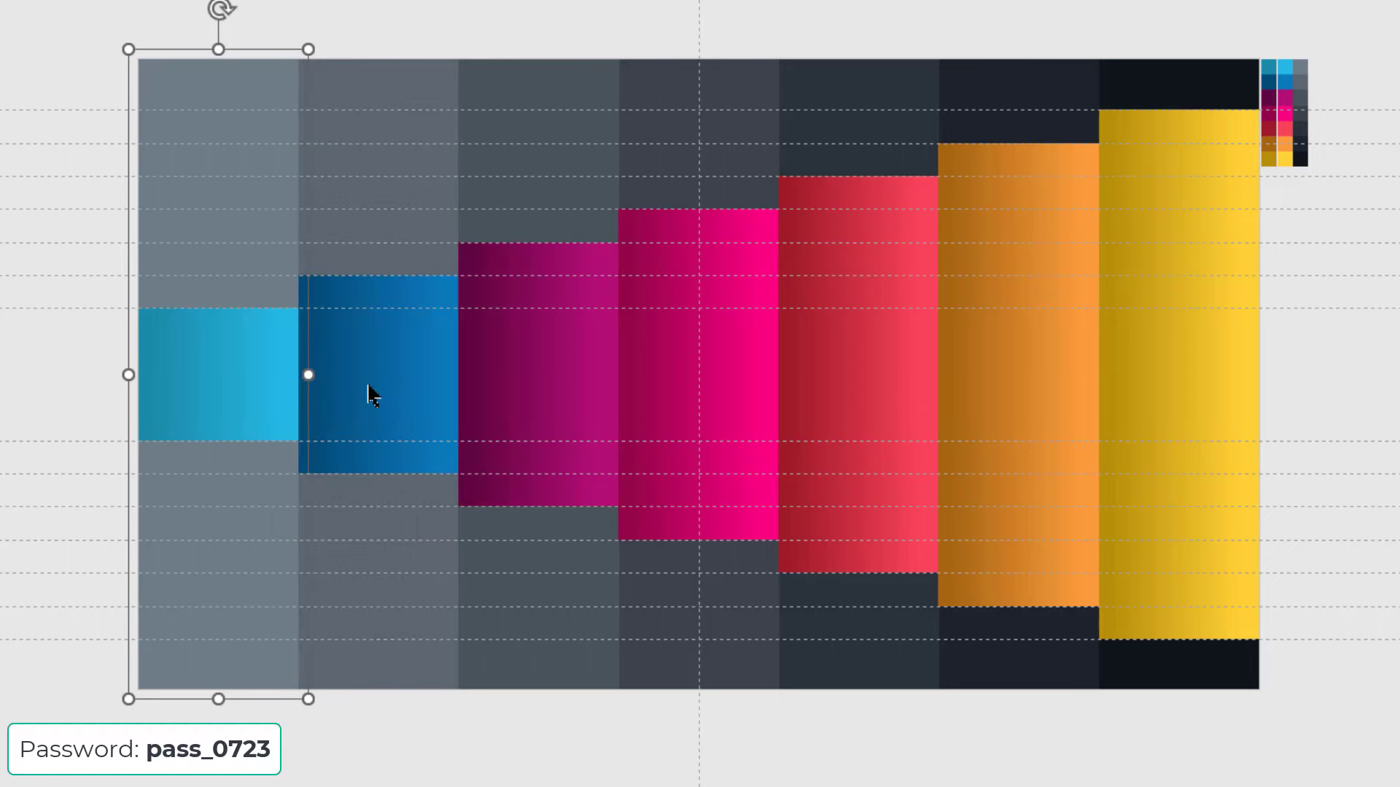
{"action": "left_click", "coordinate": [381, 317]}
{"action": "right_click", "coordinate": [380, 315]}
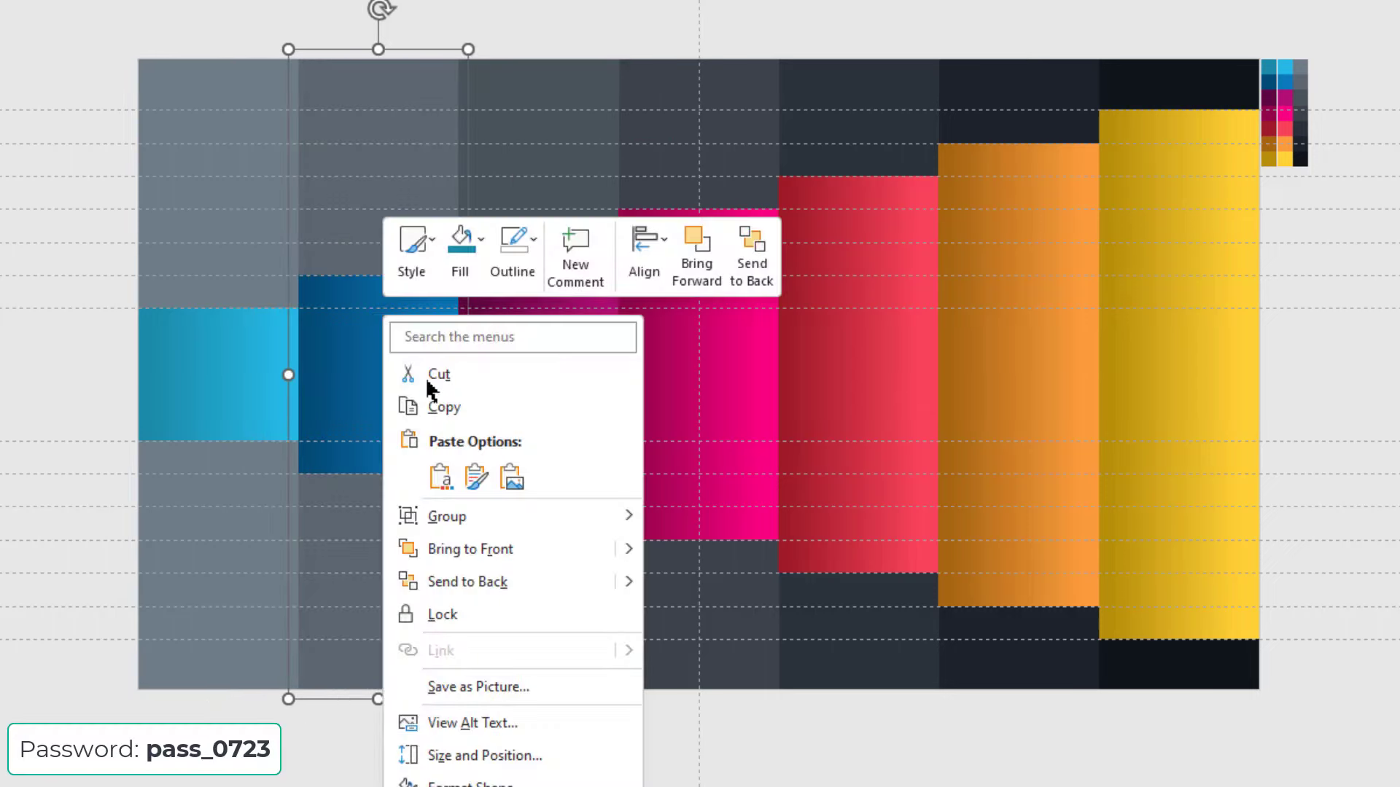
{"action": "left_click", "coordinate": [467, 581]}
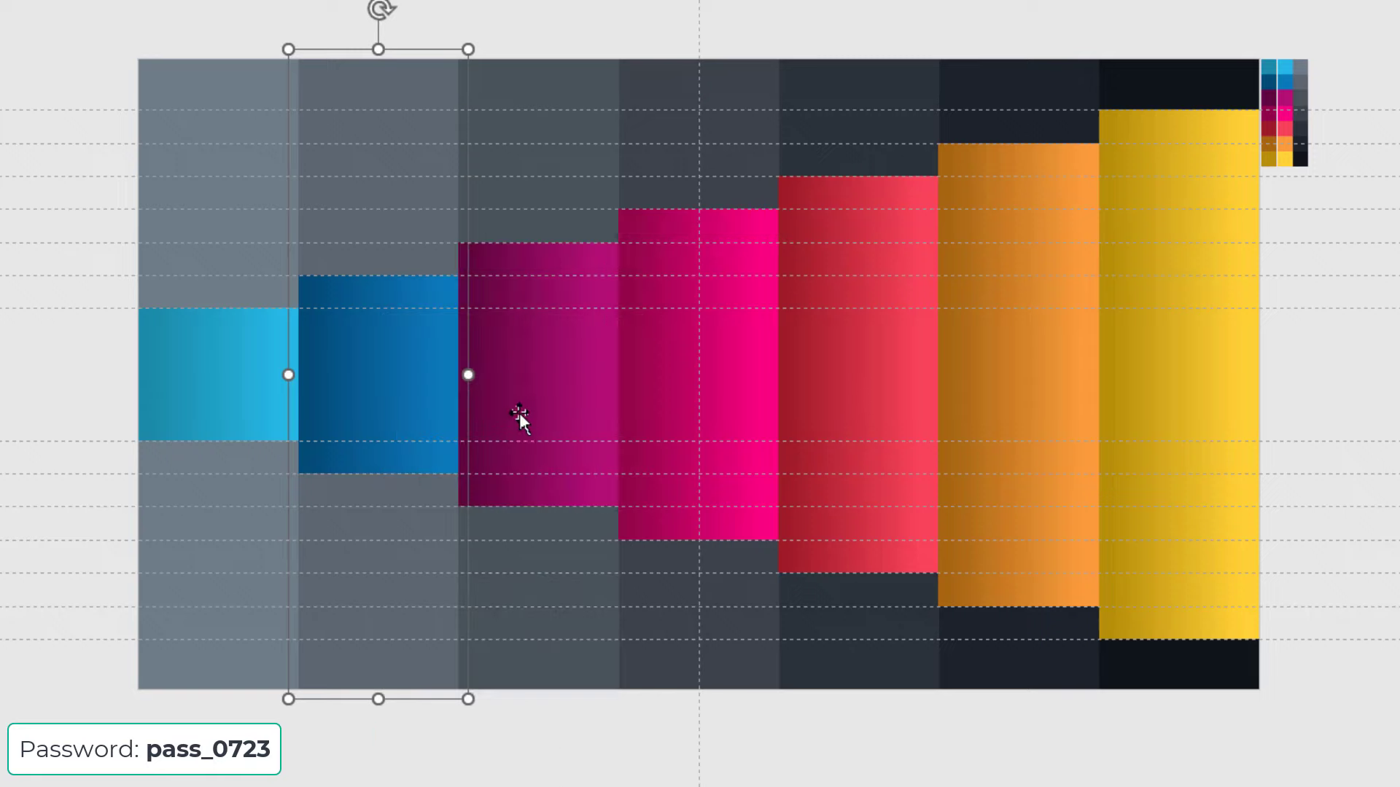
{"action": "right_click", "coordinate": [537, 277]}
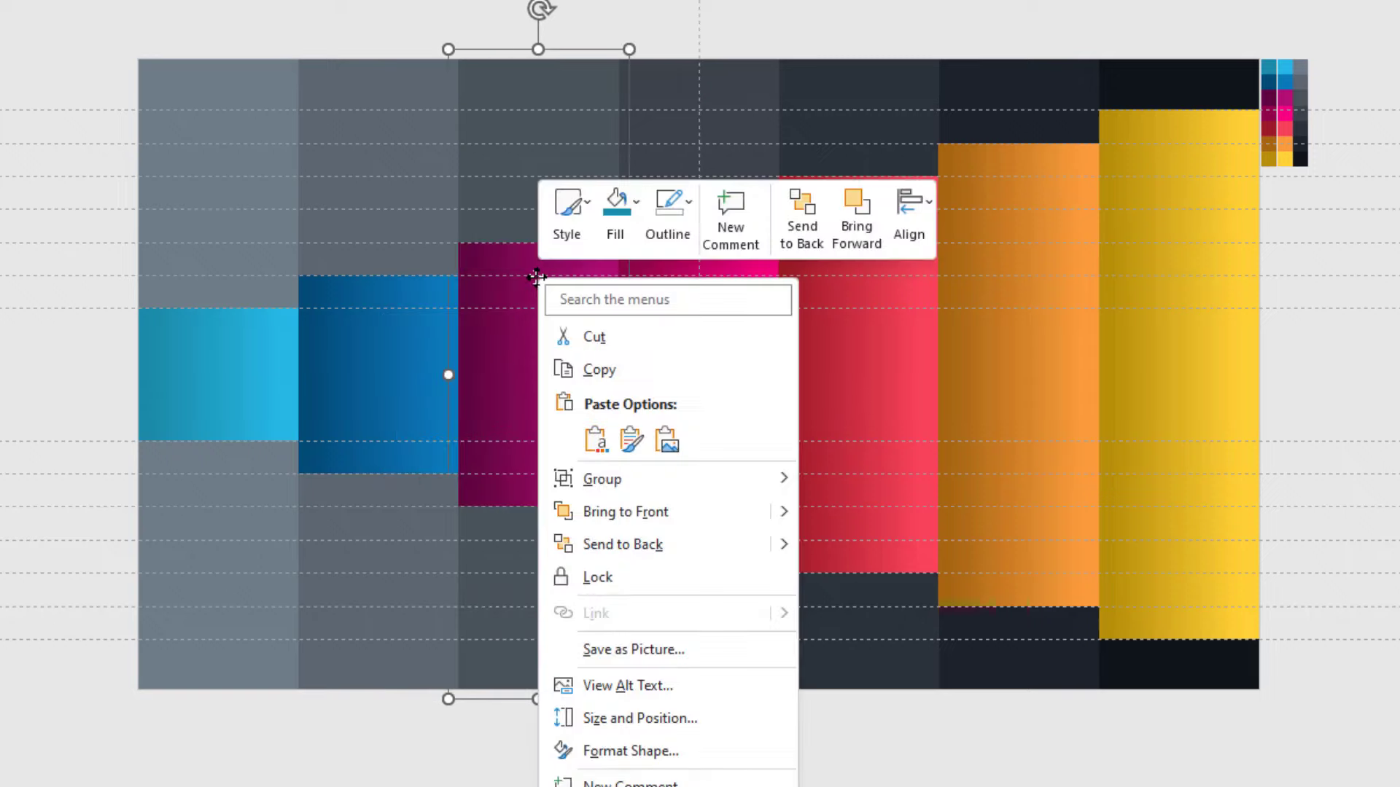
{"action": "left_click", "coordinate": [628, 543]}
Step: Send the pink, red, orange and yellow columns to the back in turn
{"action": "right_click", "coordinate": [696, 244]}
{"action": "left_click", "coordinate": [807, 503]}
{"action": "right_click", "coordinate": [849, 239]}
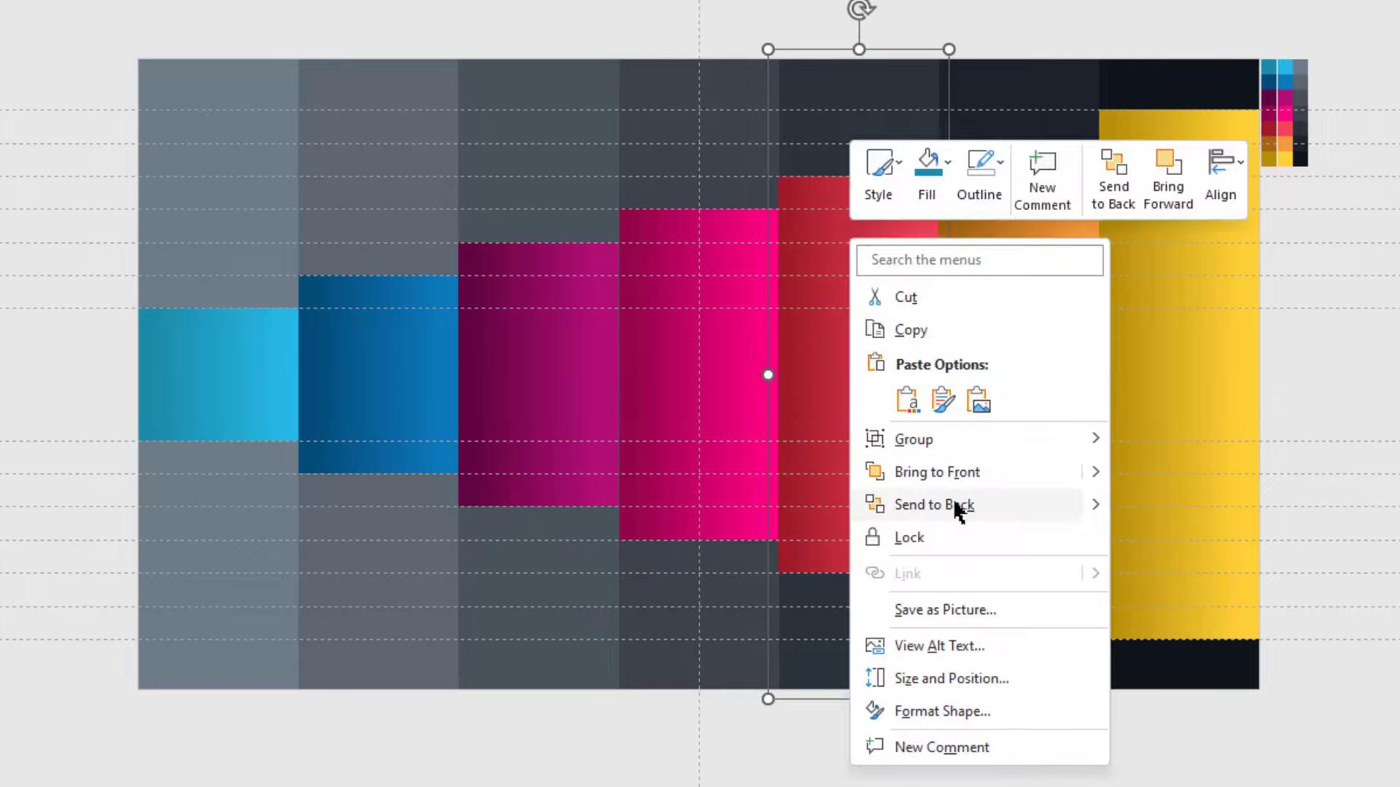
{"action": "left_click", "coordinate": [954, 503]}
{"action": "right_click", "coordinate": [996, 294]}
{"action": "left_click", "coordinate": [1079, 562]}
{"action": "right_click", "coordinate": [1169, 239]}
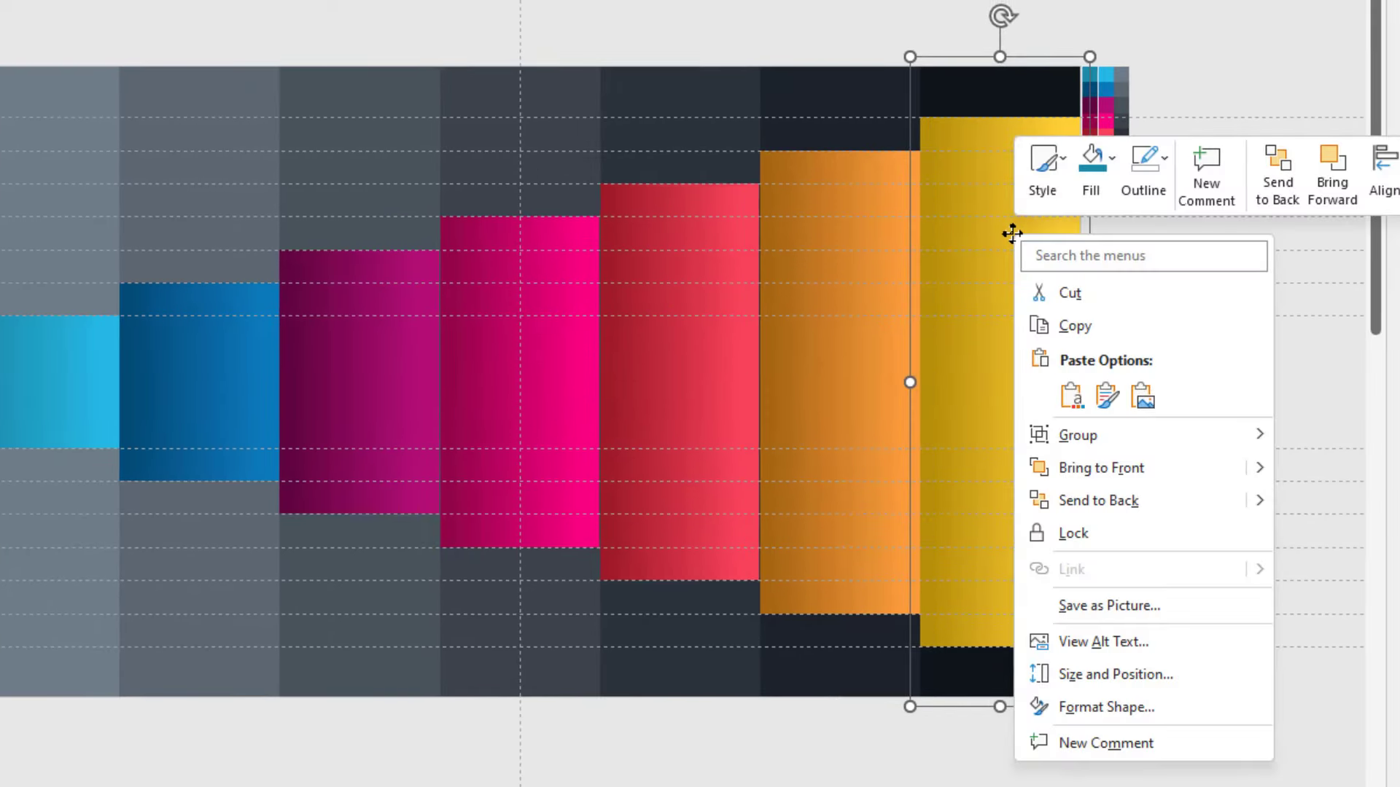
{"action": "left_click", "coordinate": [969, 503]}
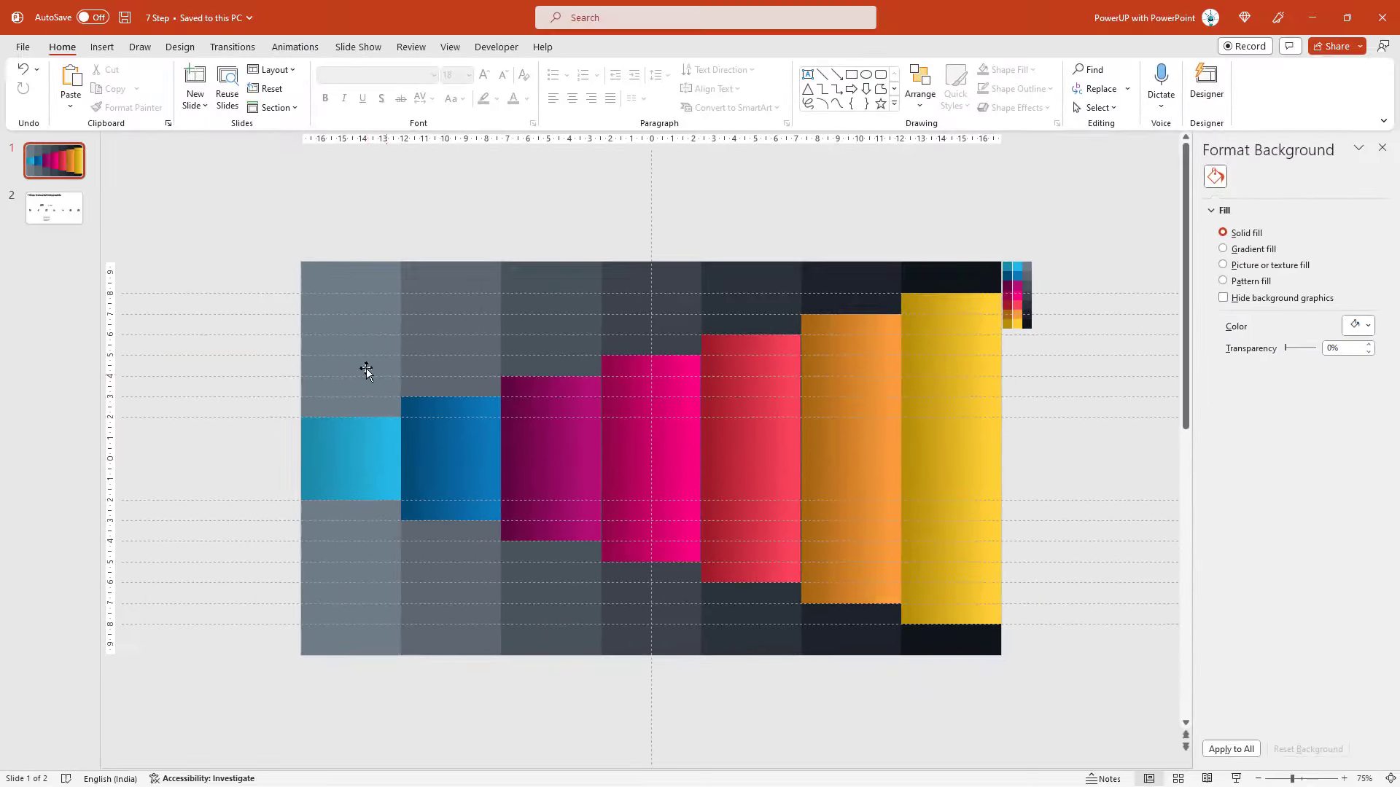
Step: Select all seven coloured columns together
{"action": "left_click", "coordinate": [364, 366]}
{"action": "left_click", "coordinate": [472, 337], "text": "shift"}
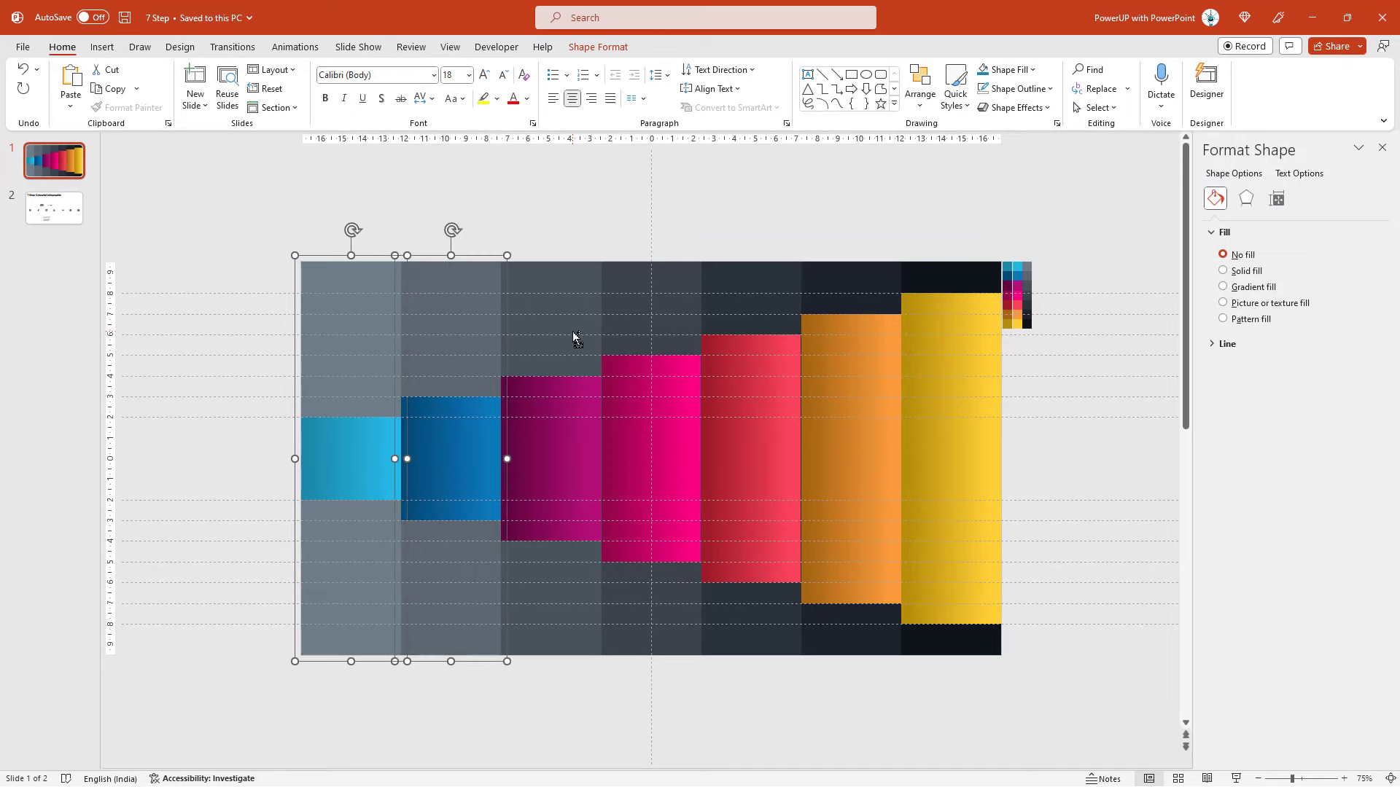
{"action": "left_click", "coordinate": [576, 337], "text": "shift"}
{"action": "left_click", "coordinate": [656, 339], "text": "shift"}
{"action": "left_click", "coordinate": [756, 327], "text": "shift"}
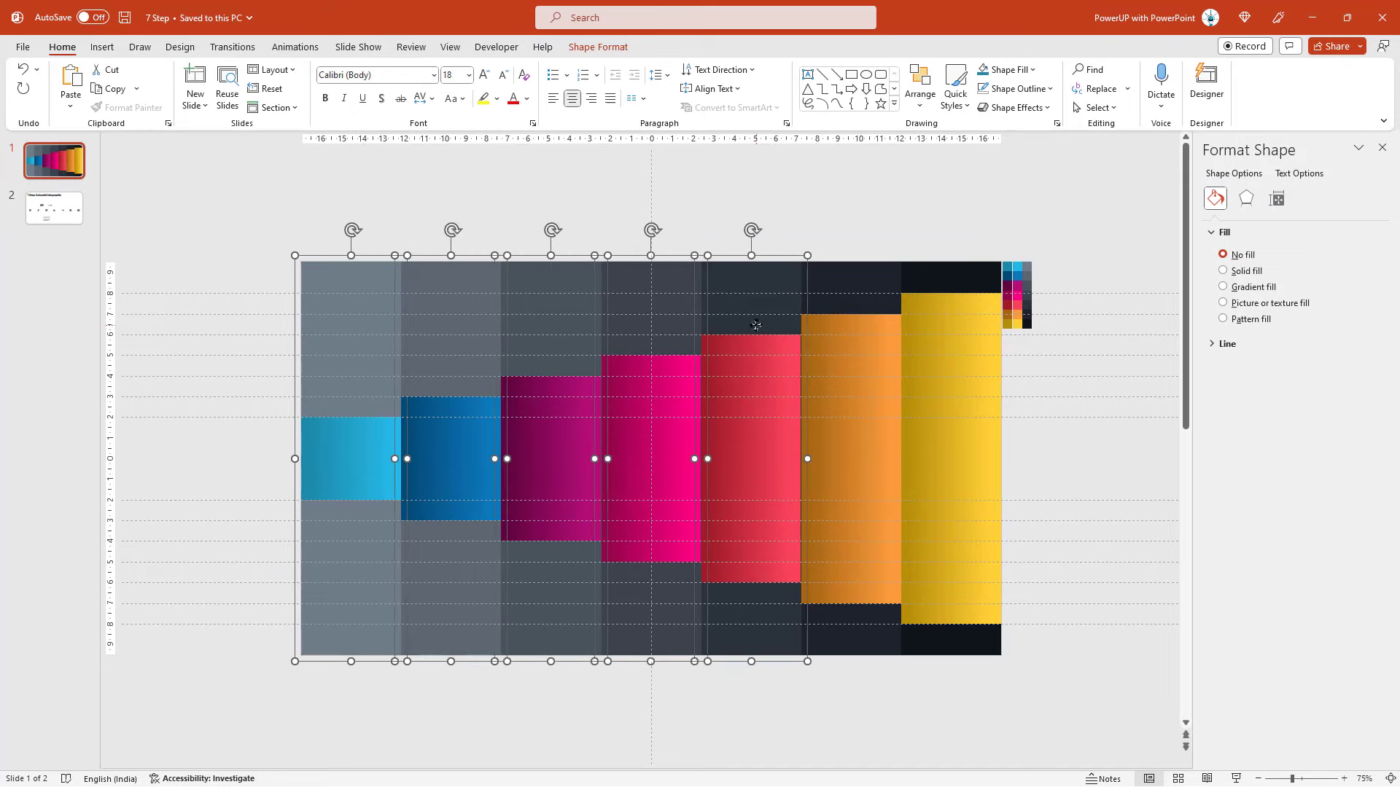
{"action": "left_click", "coordinate": [844, 345], "text": "shift"}
{"action": "left_click", "coordinate": [947, 348], "text": "shift"}
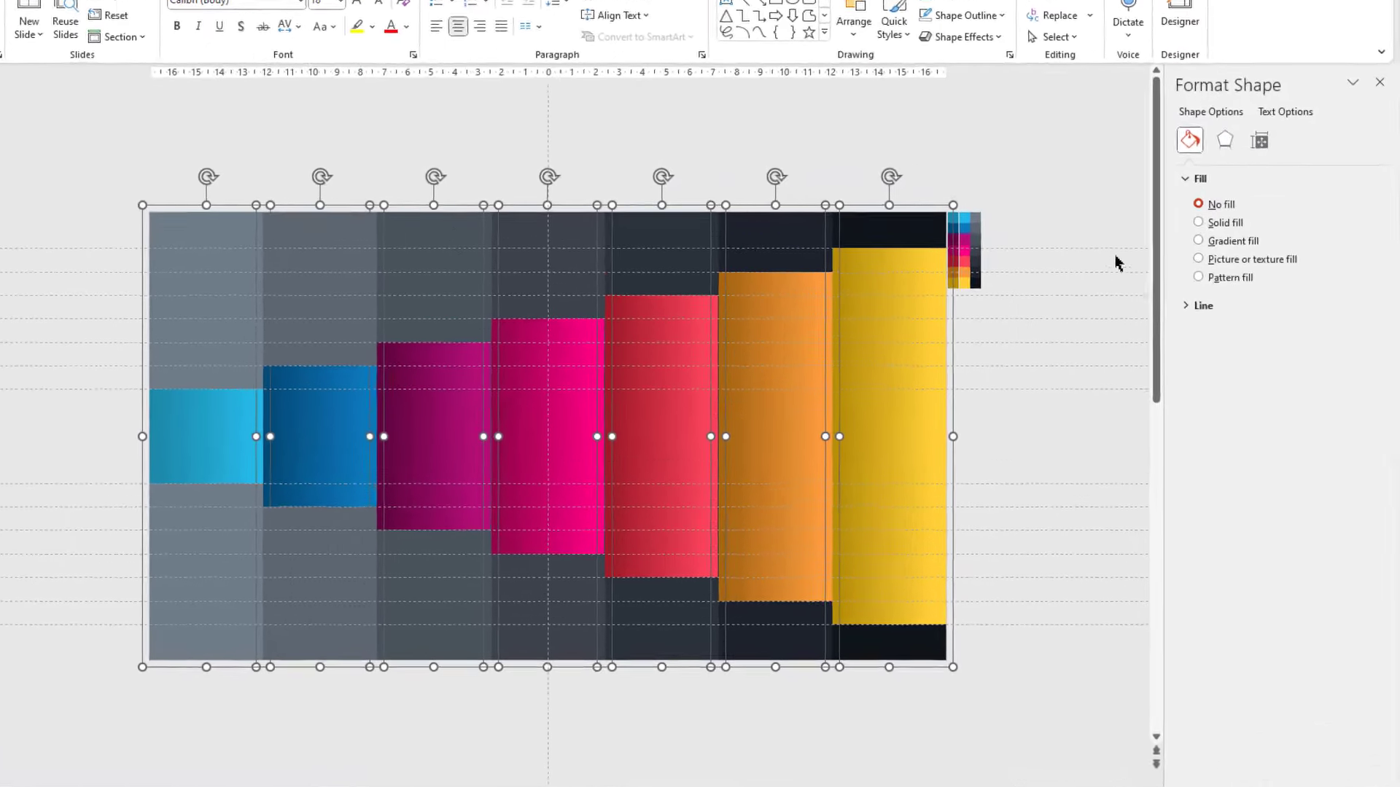
Step: Apply an outer shadow preset with 101% size, 11 pt distance and 24 pt blur
{"action": "left_click", "coordinate": [1225, 140]}
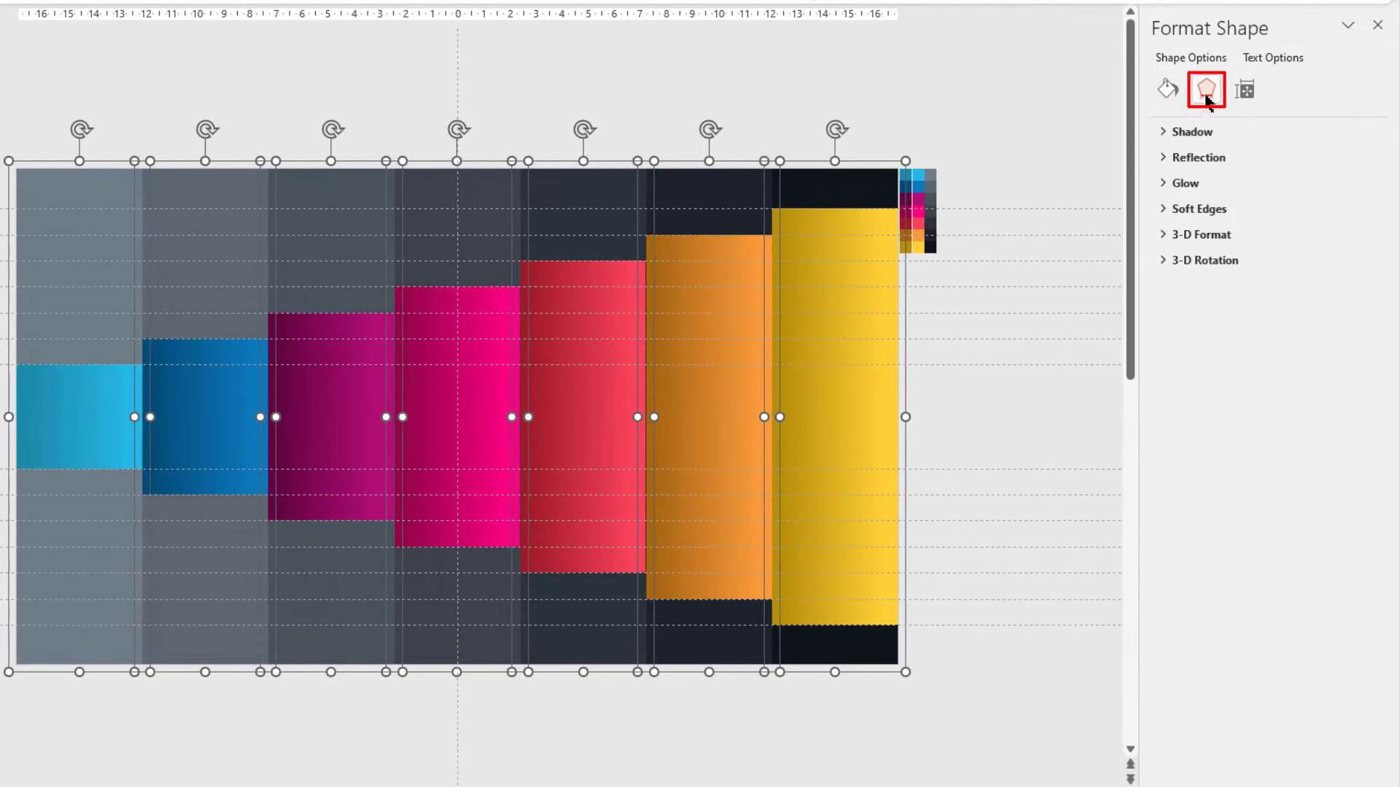
{"action": "left_click", "coordinate": [1166, 132]}
{"action": "left_click", "coordinate": [1343, 159]}
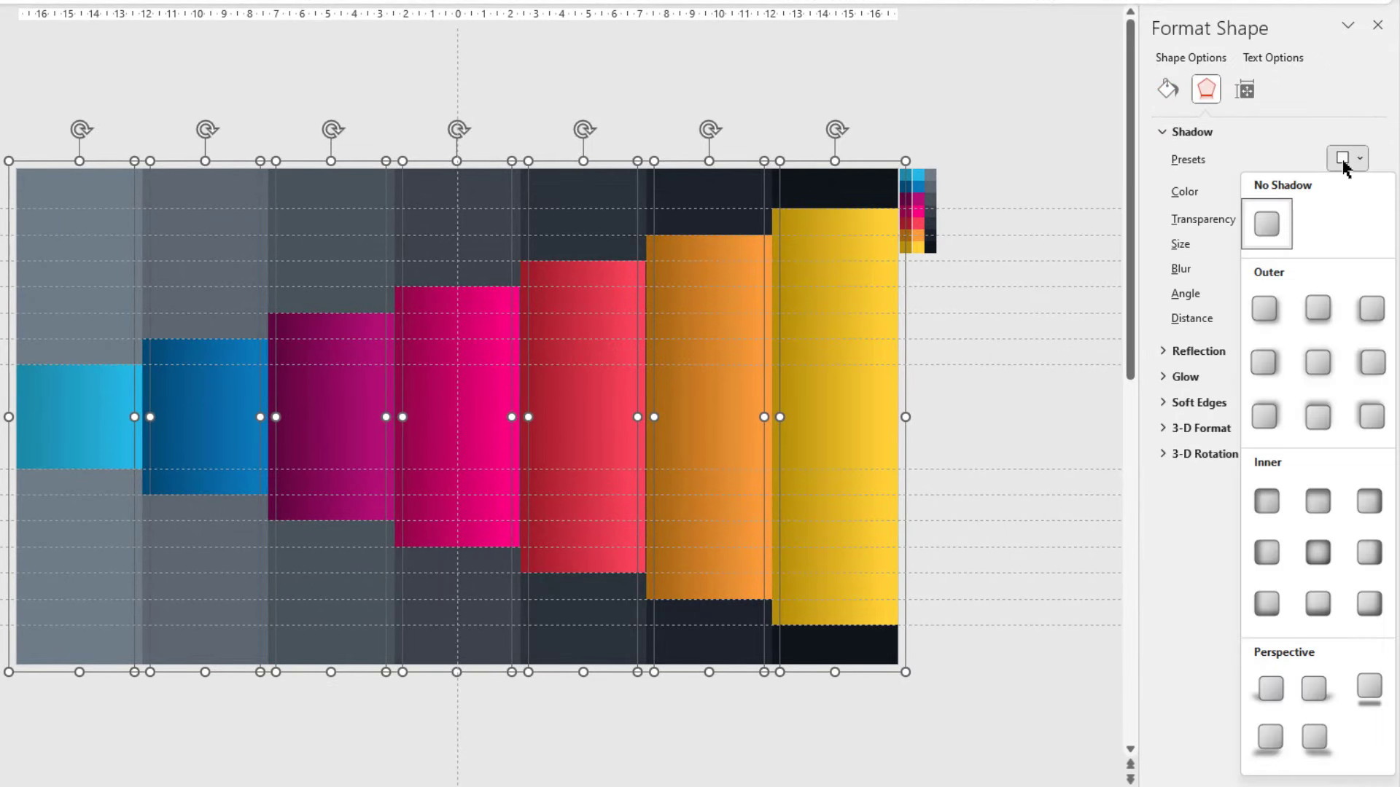
{"action": "left_click", "coordinate": [1266, 363]}
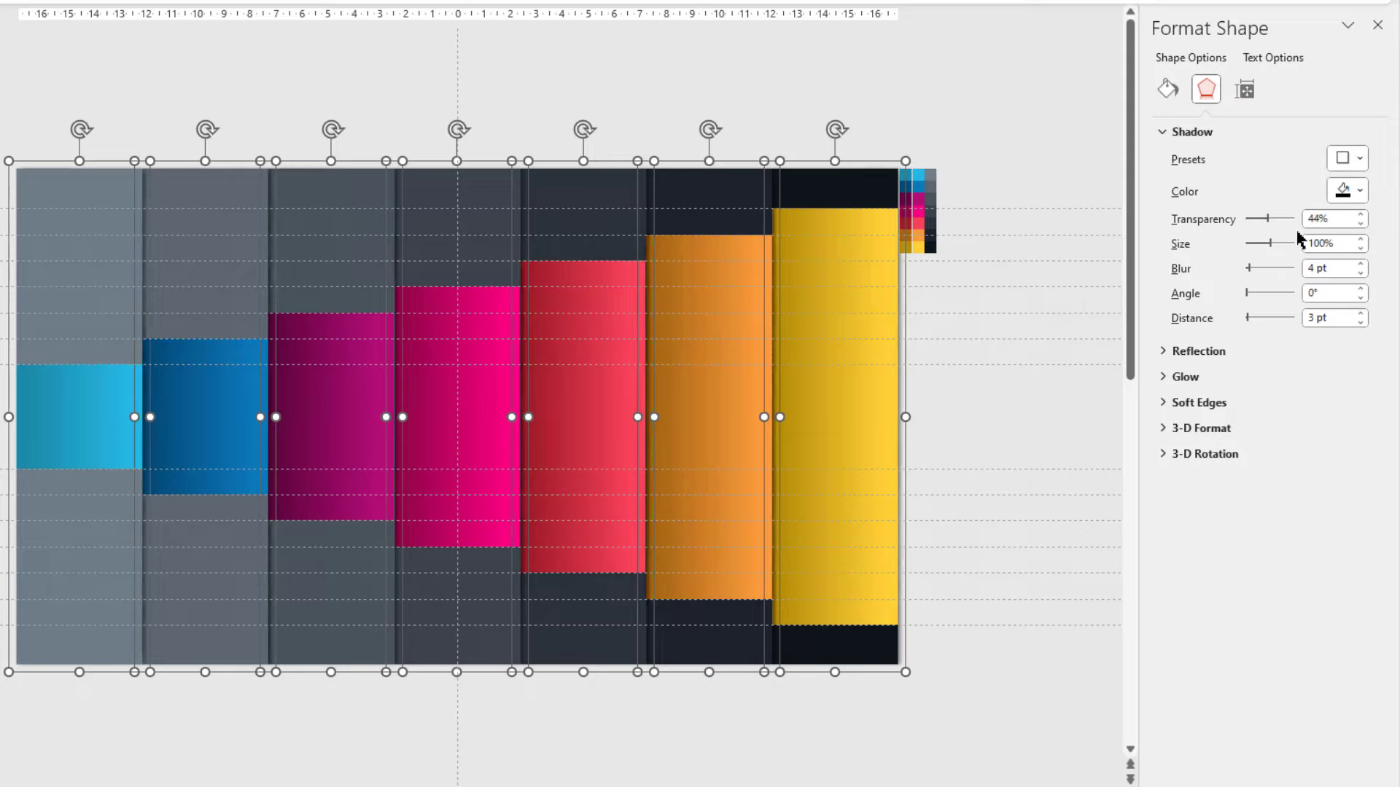
{"action": "left_click", "coordinate": [1360, 239]}
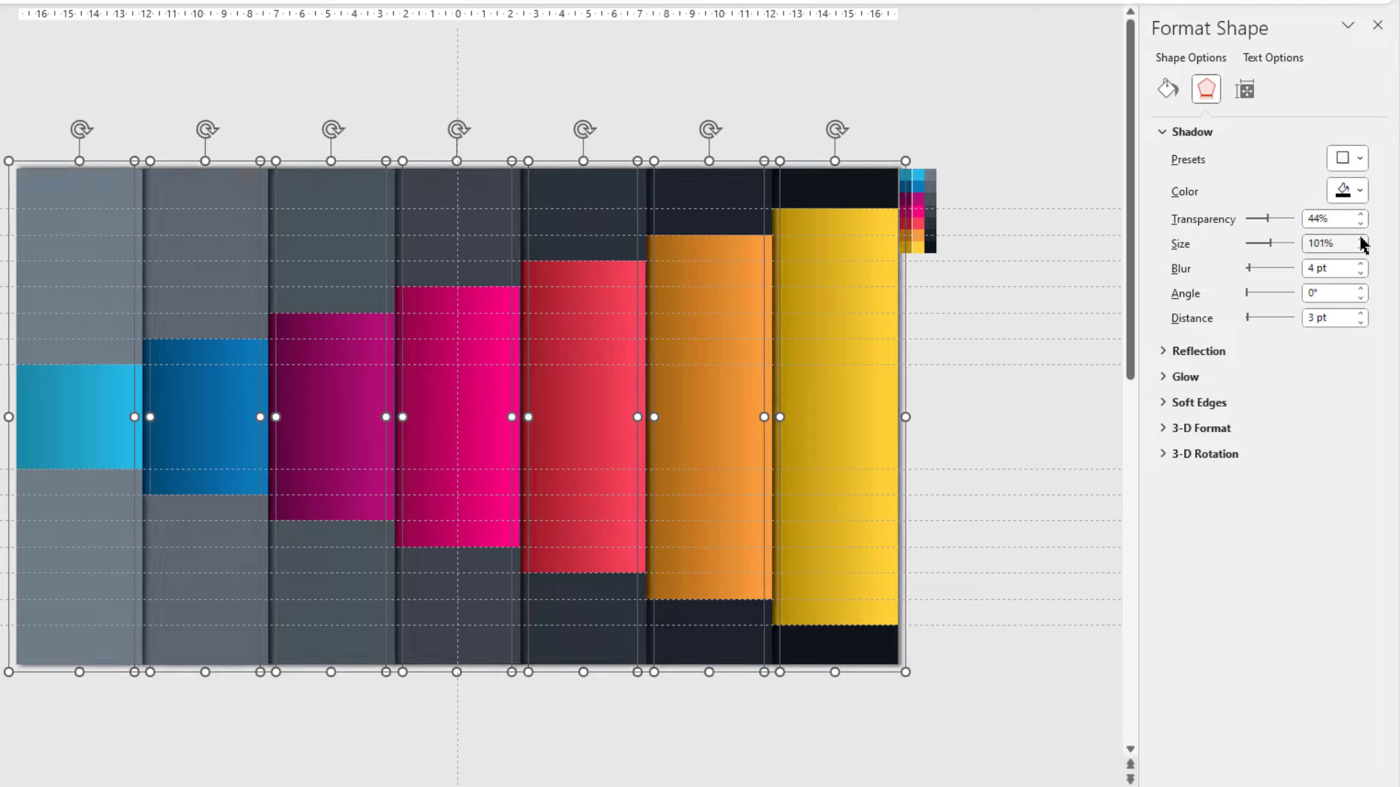
{"action": "left_click", "coordinate": [1360, 314]}
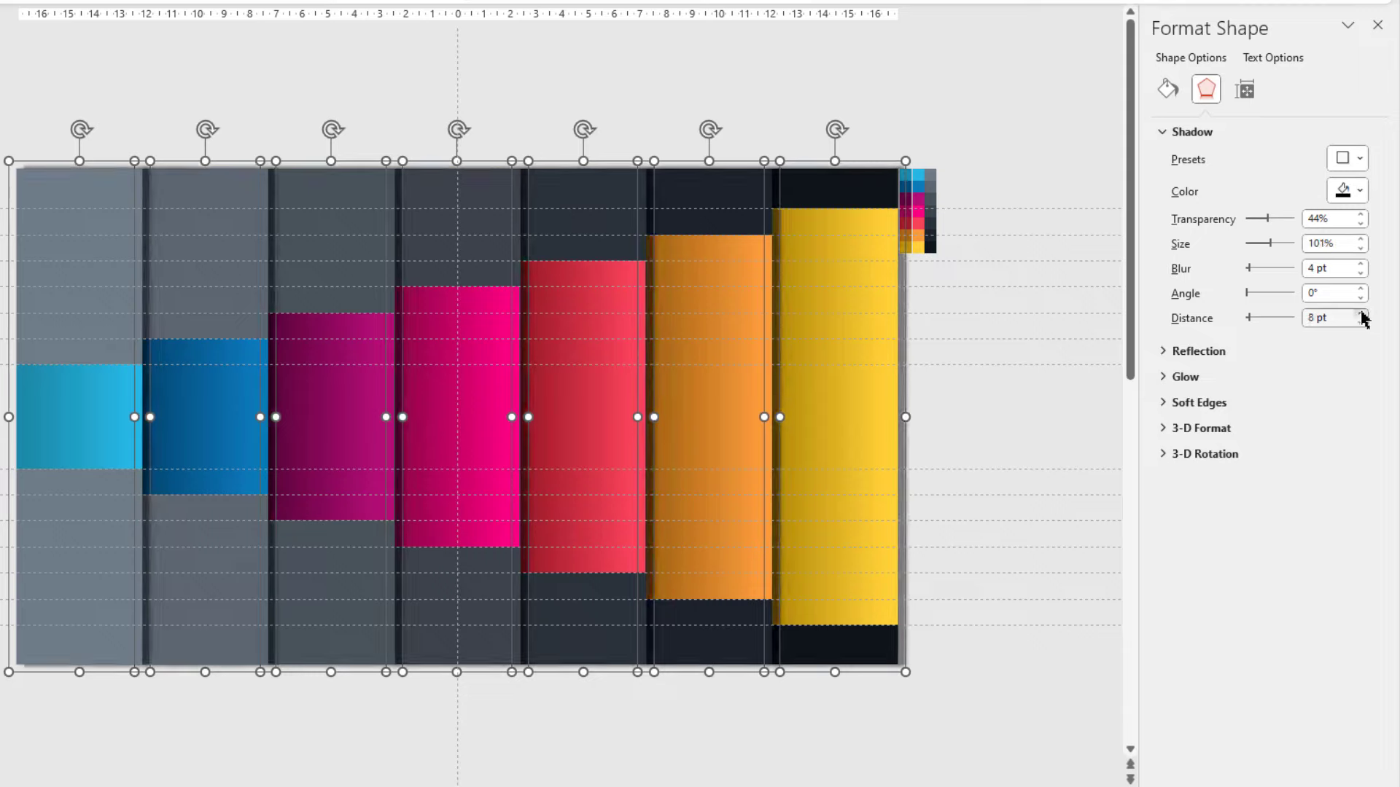
{"action": "left_click_drag", "start_coordinate": [1249, 268], "coordinate": [1256, 268]}
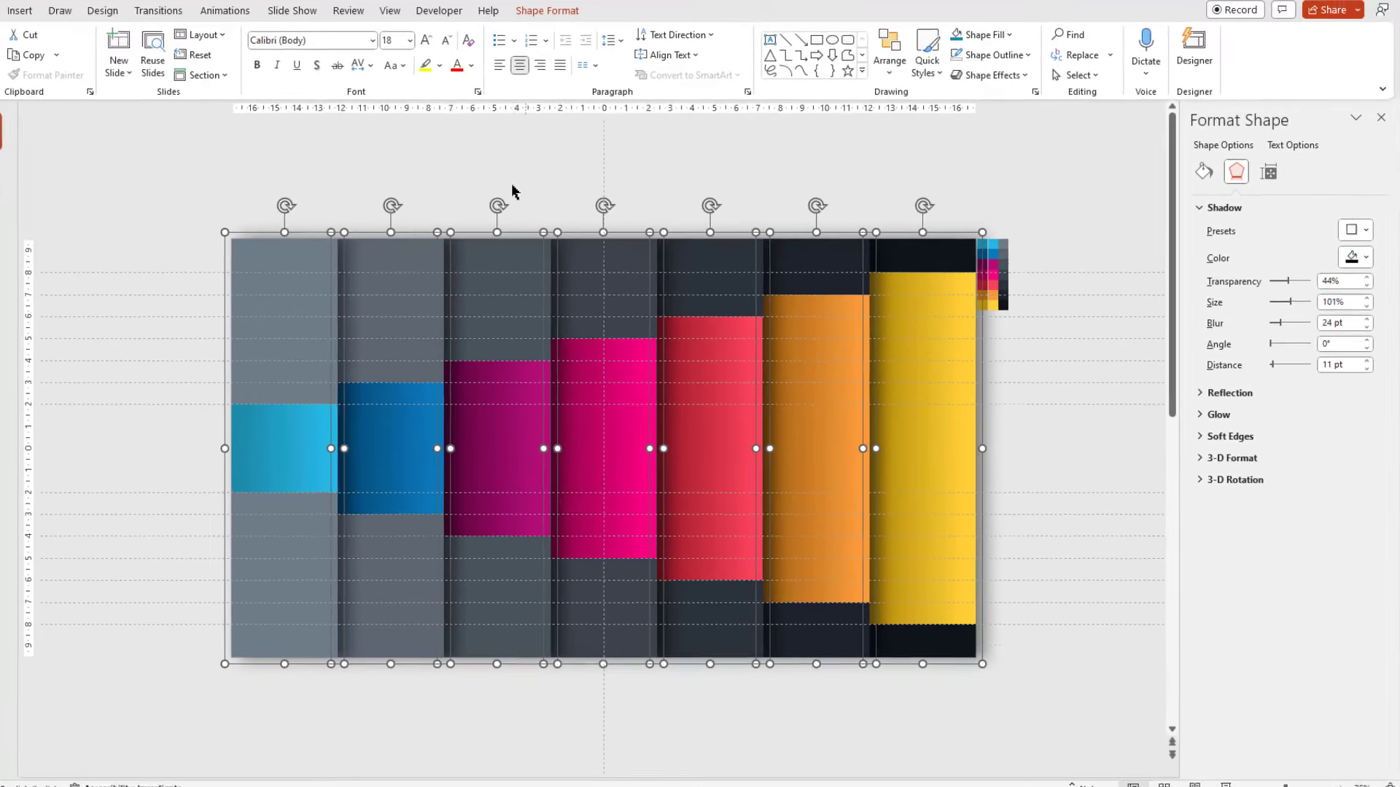
{"action": "left_click", "coordinate": [565, 213]}
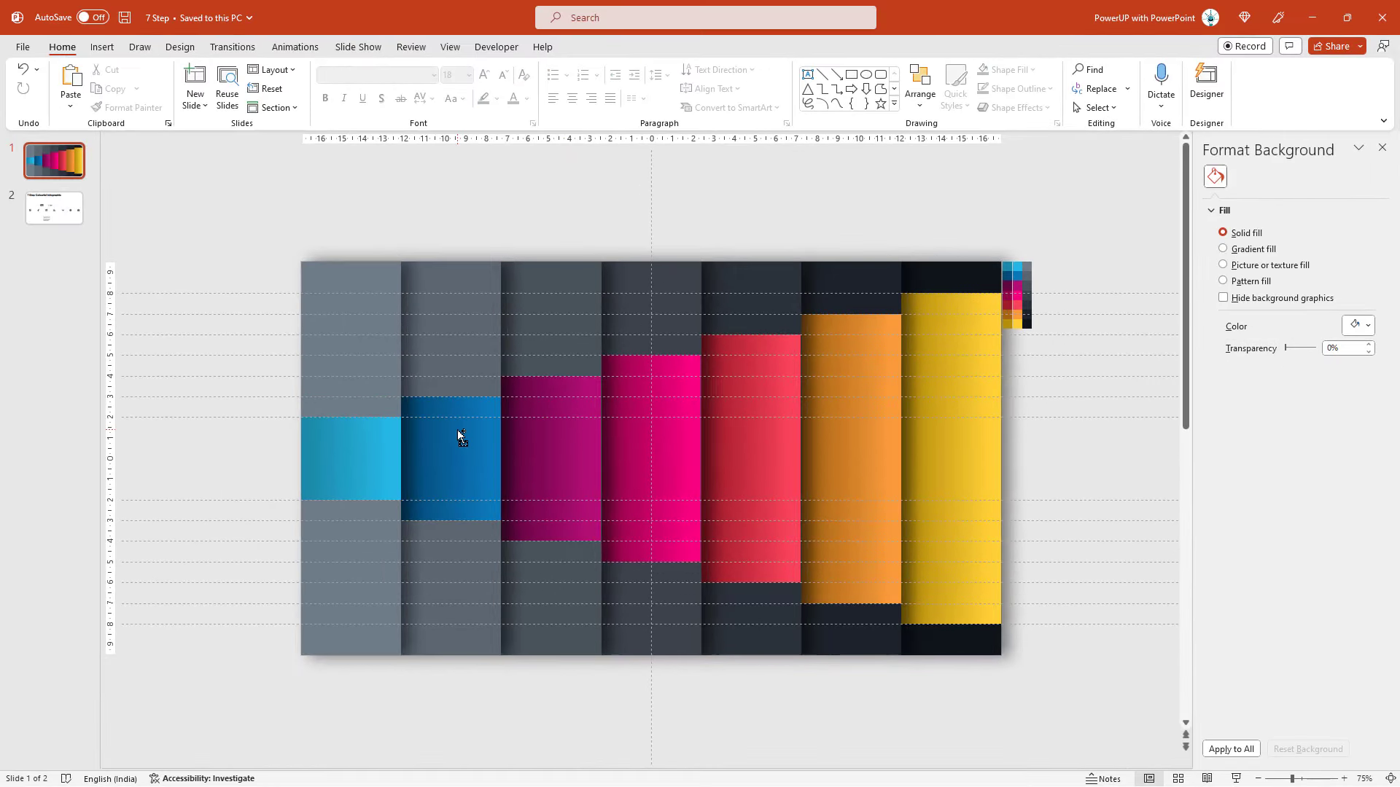
{"action": "scroll", "coordinate": [457, 430], "scroll_direction": "up", "scroll_amount": 3}
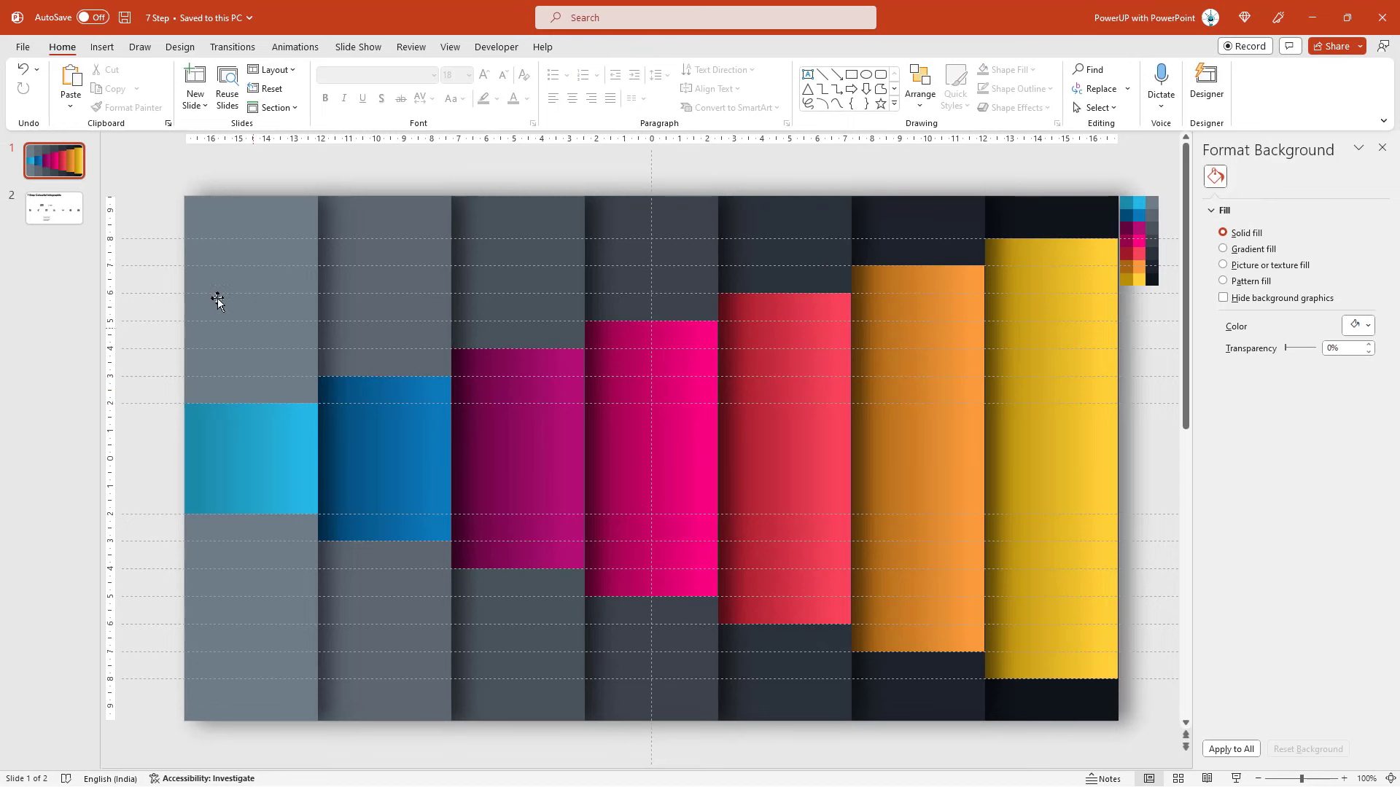
Step: Copy the STEP text box from slide 2 onto the cyan column and make it white
{"action": "left_click", "coordinate": [64, 219]}
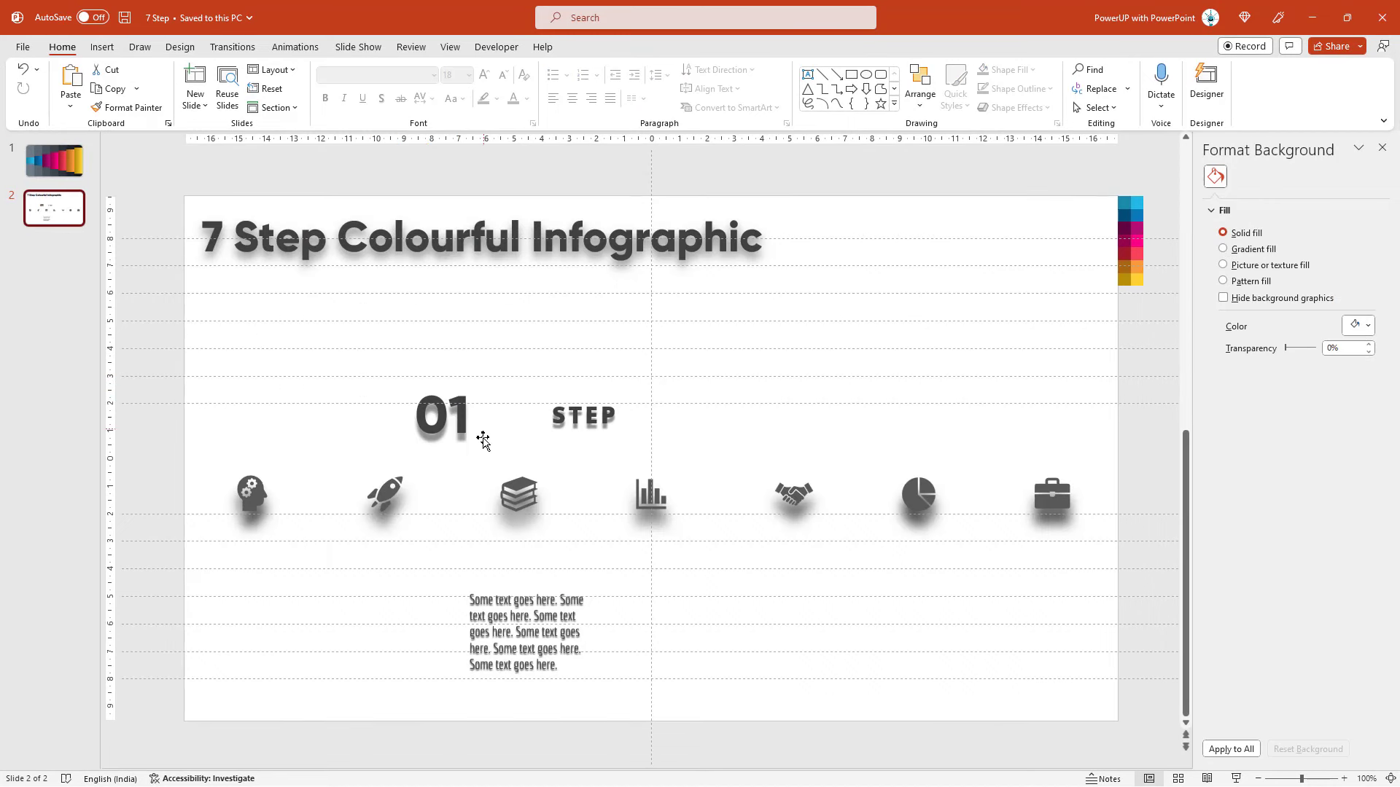
{"action": "left_click", "coordinate": [569, 436]}
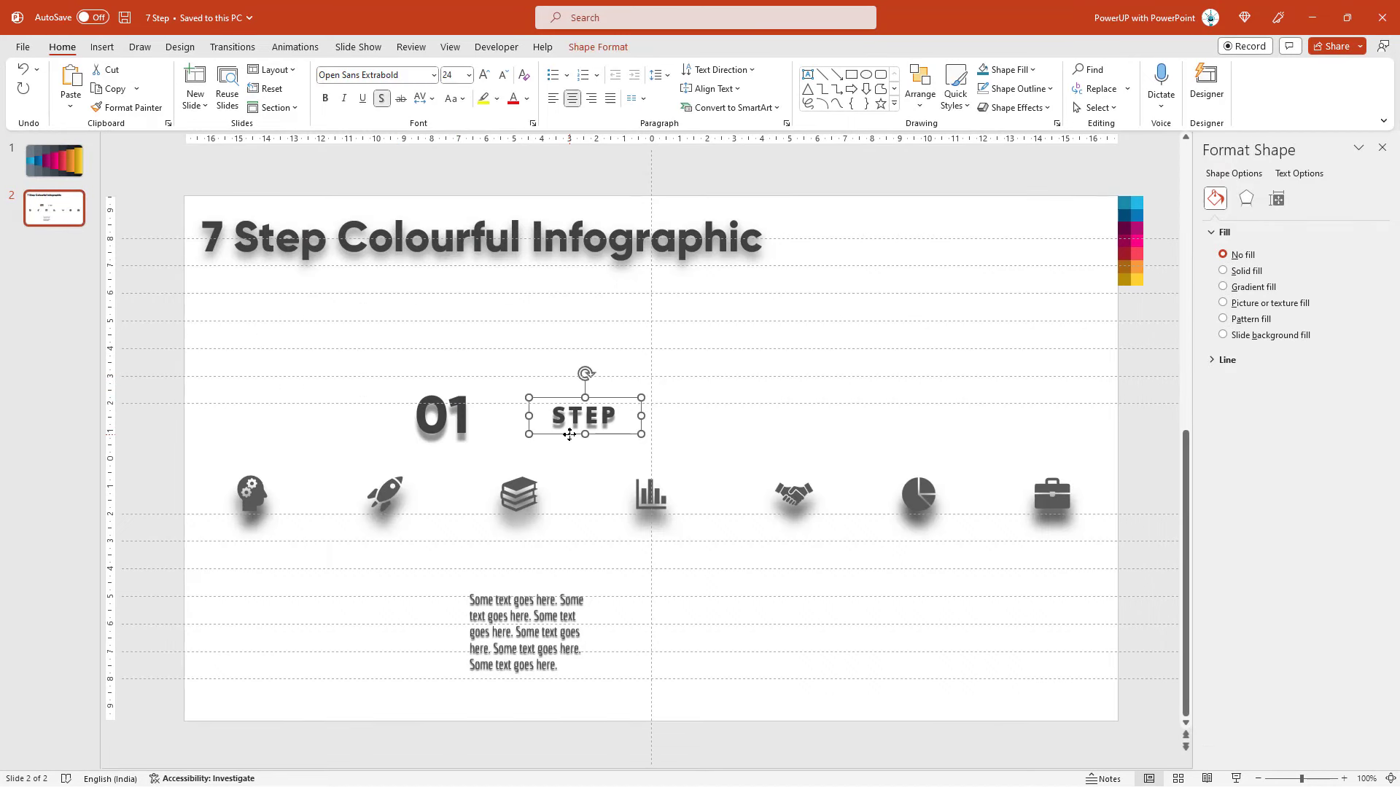
{"action": "left_click", "coordinate": [51, 177]}
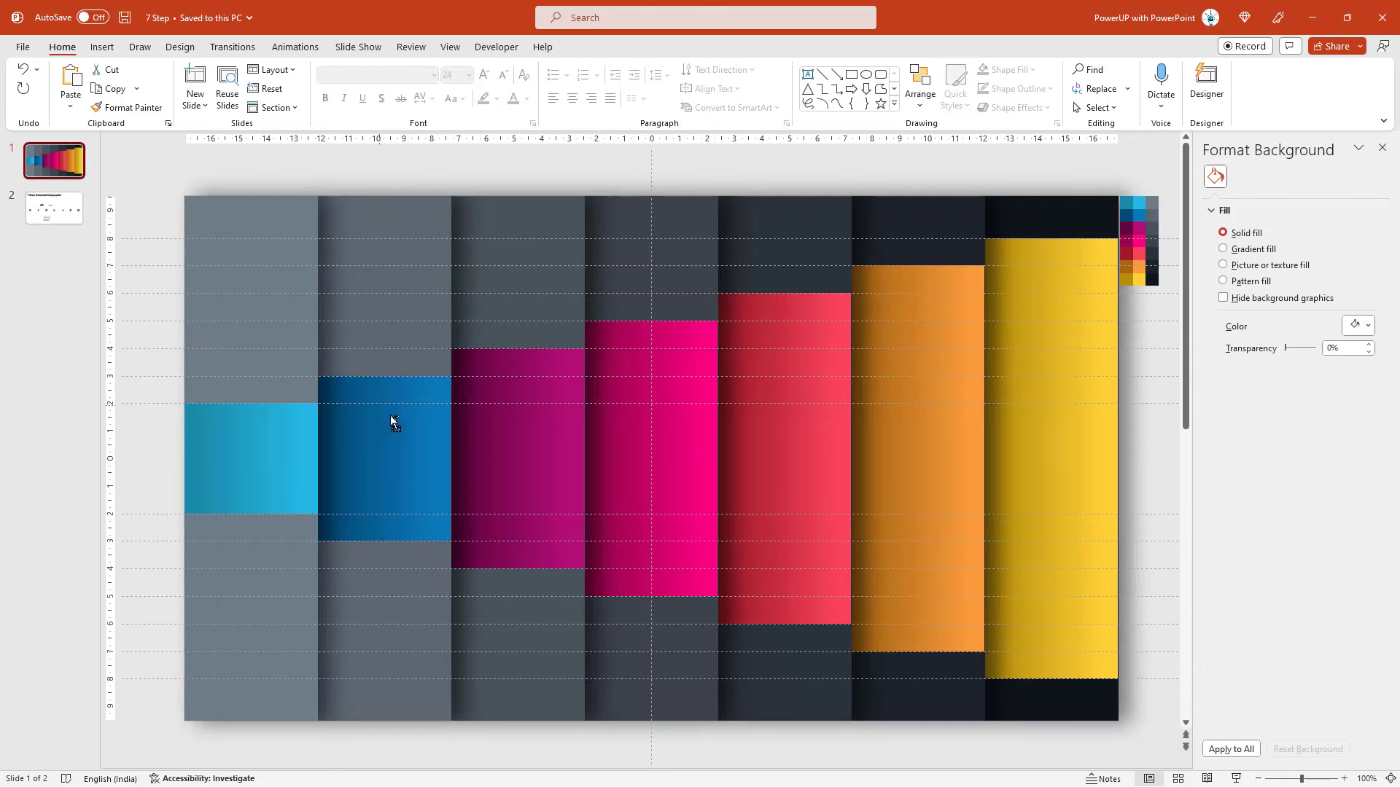
{"action": "key", "text": "ctrl+v"}
{"action": "left_click_drag", "start_coordinate": [547, 434], "coordinate": [216, 403]}
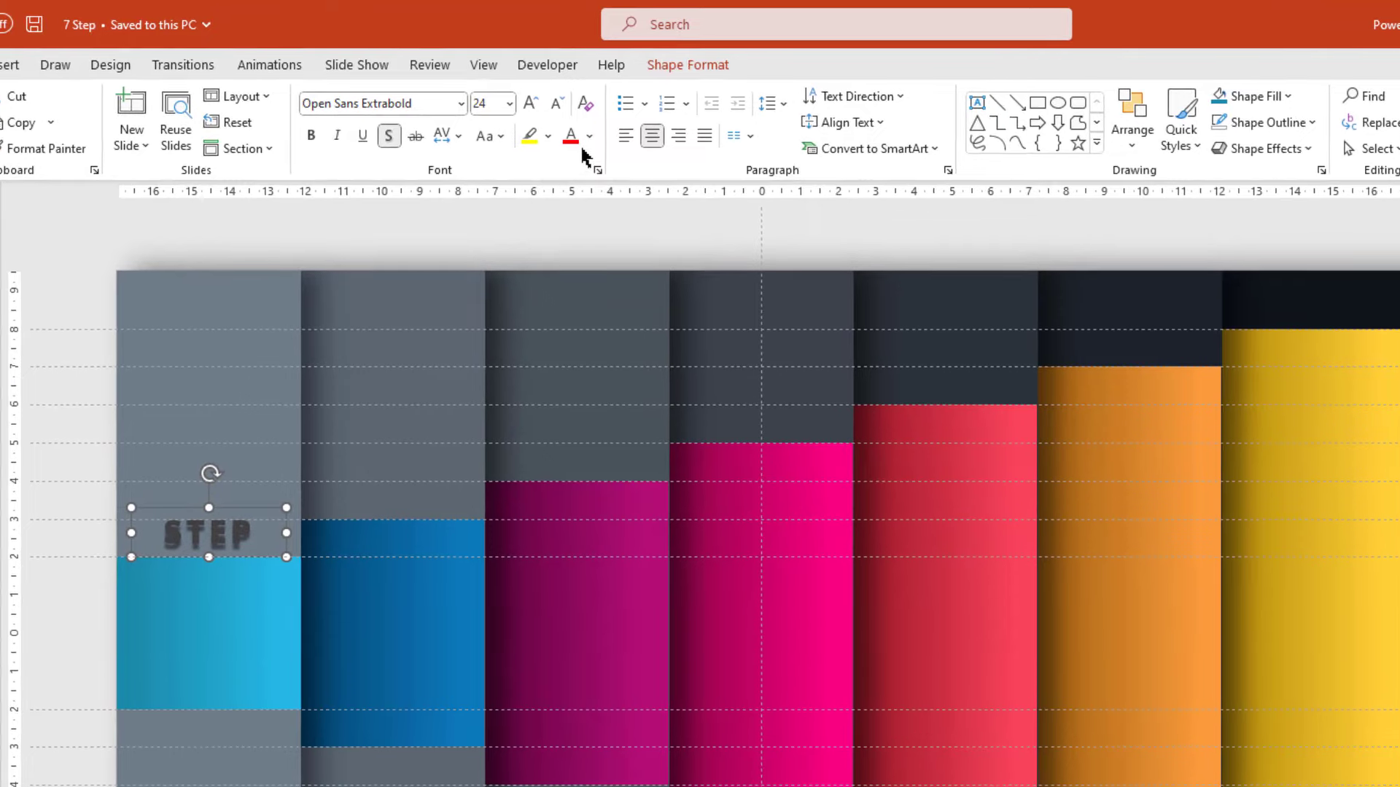
{"action": "left_click", "coordinate": [527, 99]}
{"action": "left_click", "coordinate": [569, 189]}
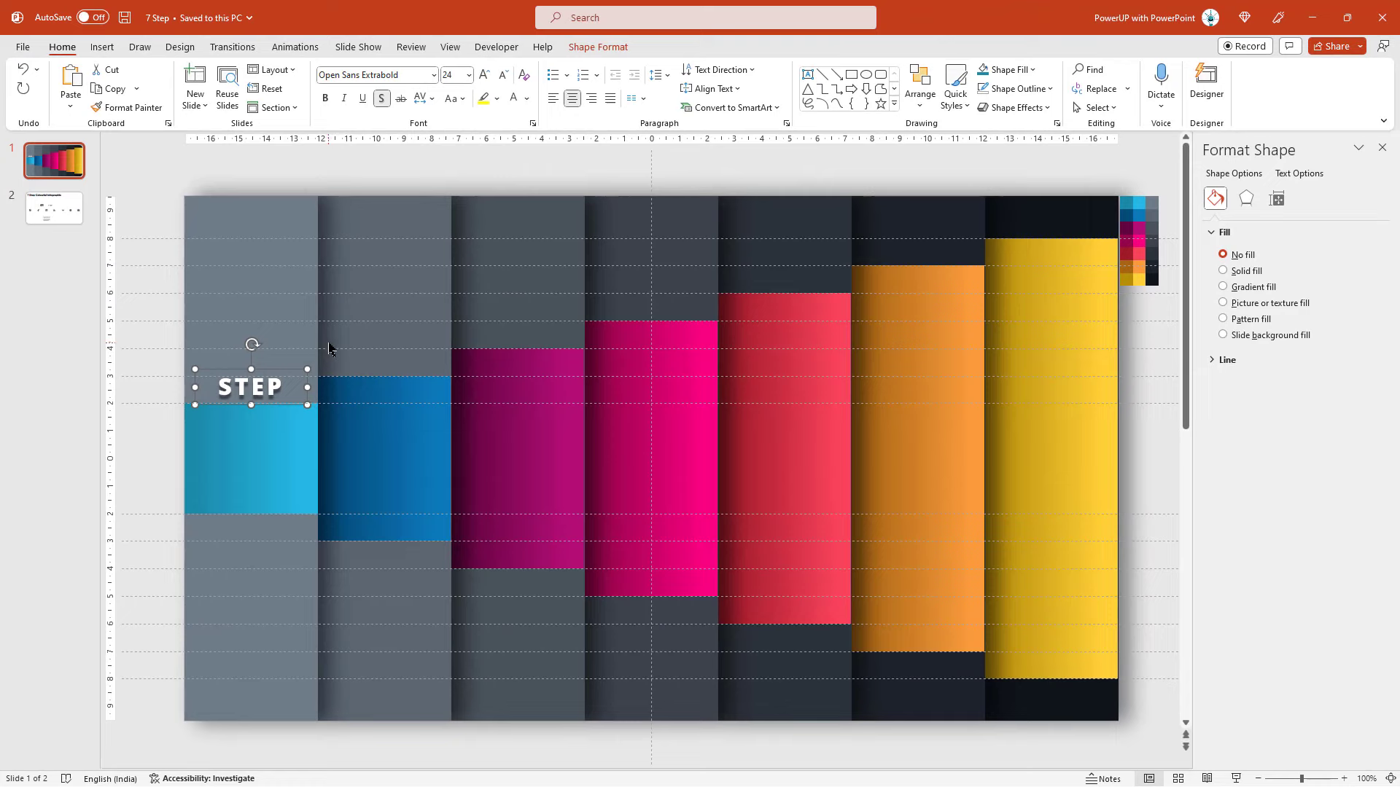
Step: Duplicate the white STEP label above the following columns with Ctrl+D
{"action": "key", "text": "ctrl+d"}
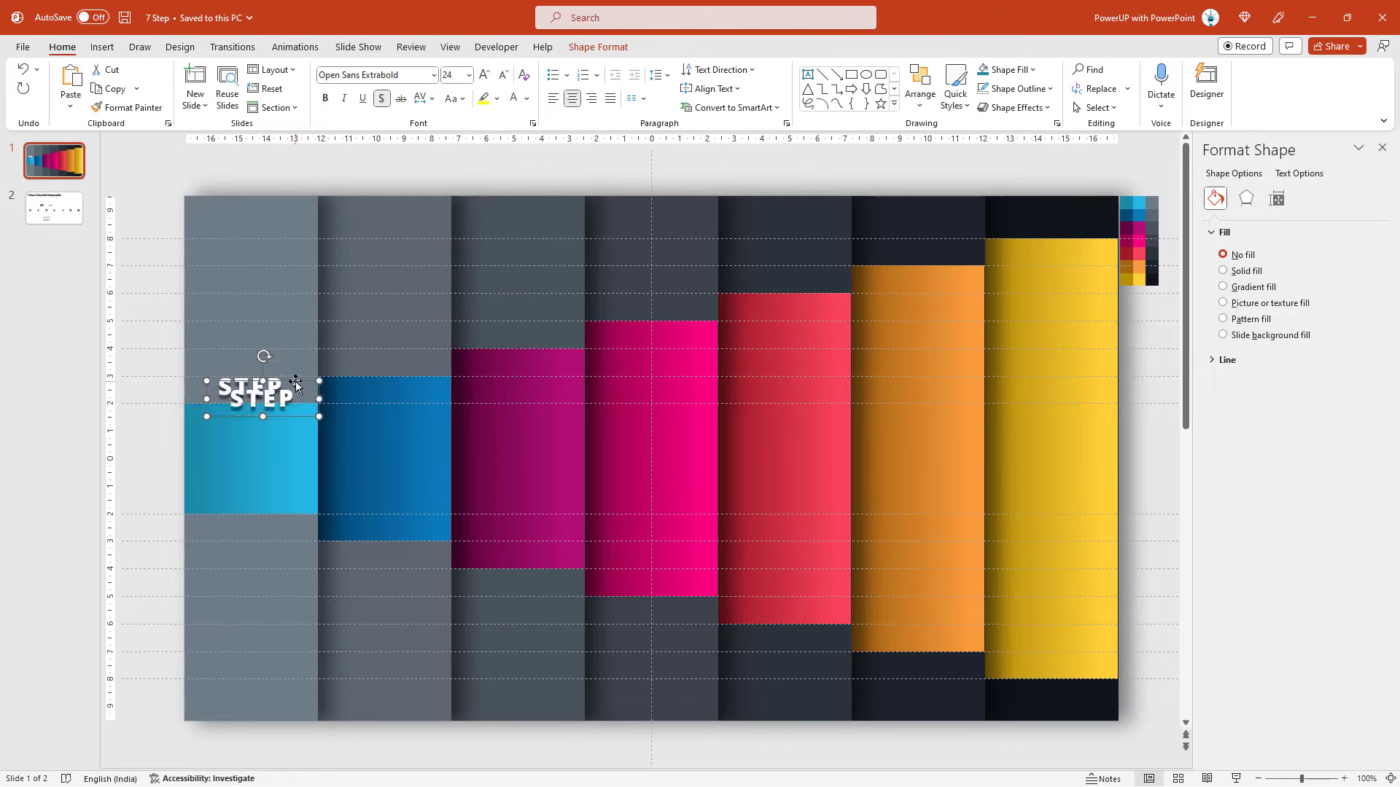
{"action": "left_click_drag", "start_coordinate": [304, 368], "coordinate": [415, 344]}
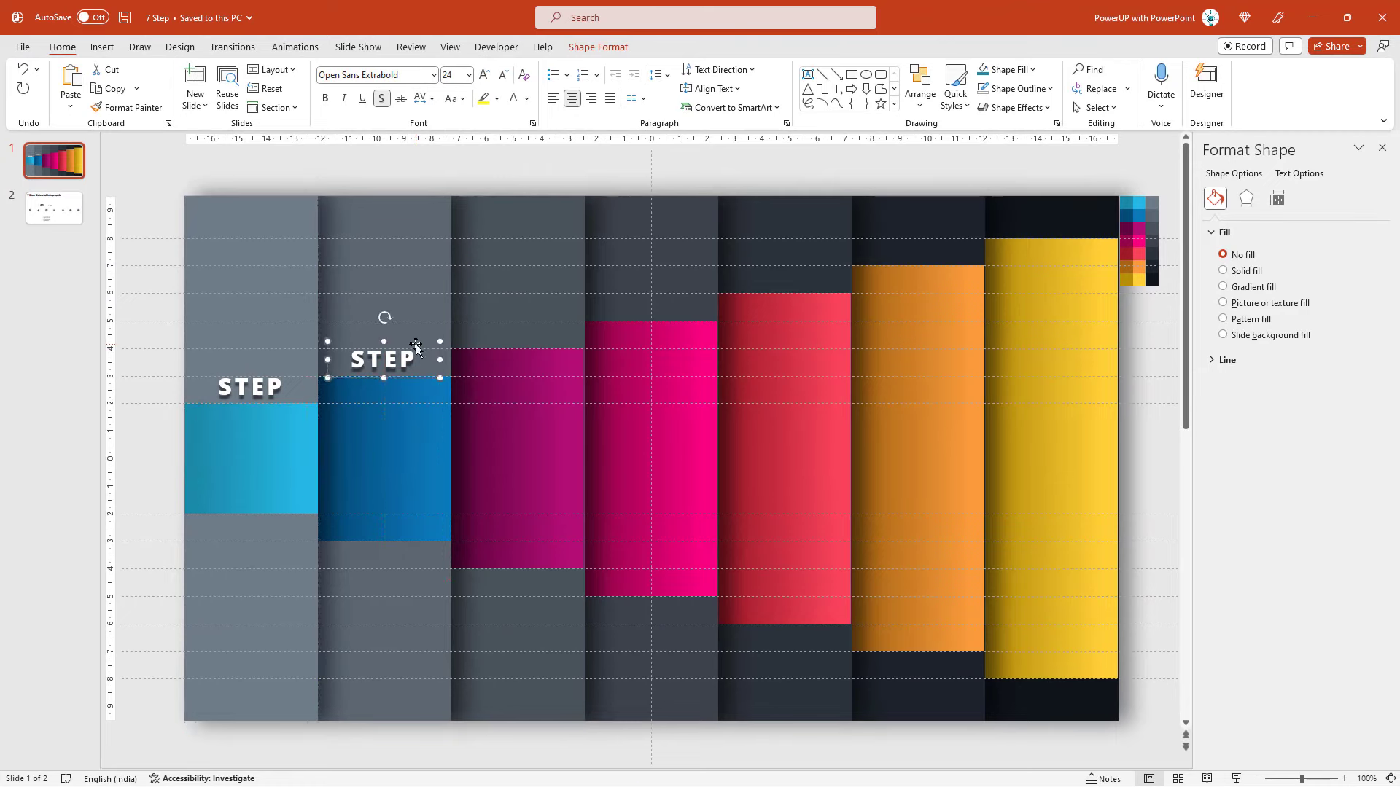
{"action": "key", "text": "ctrl+d"}
{"action": "key", "text": "ctrl+d"}
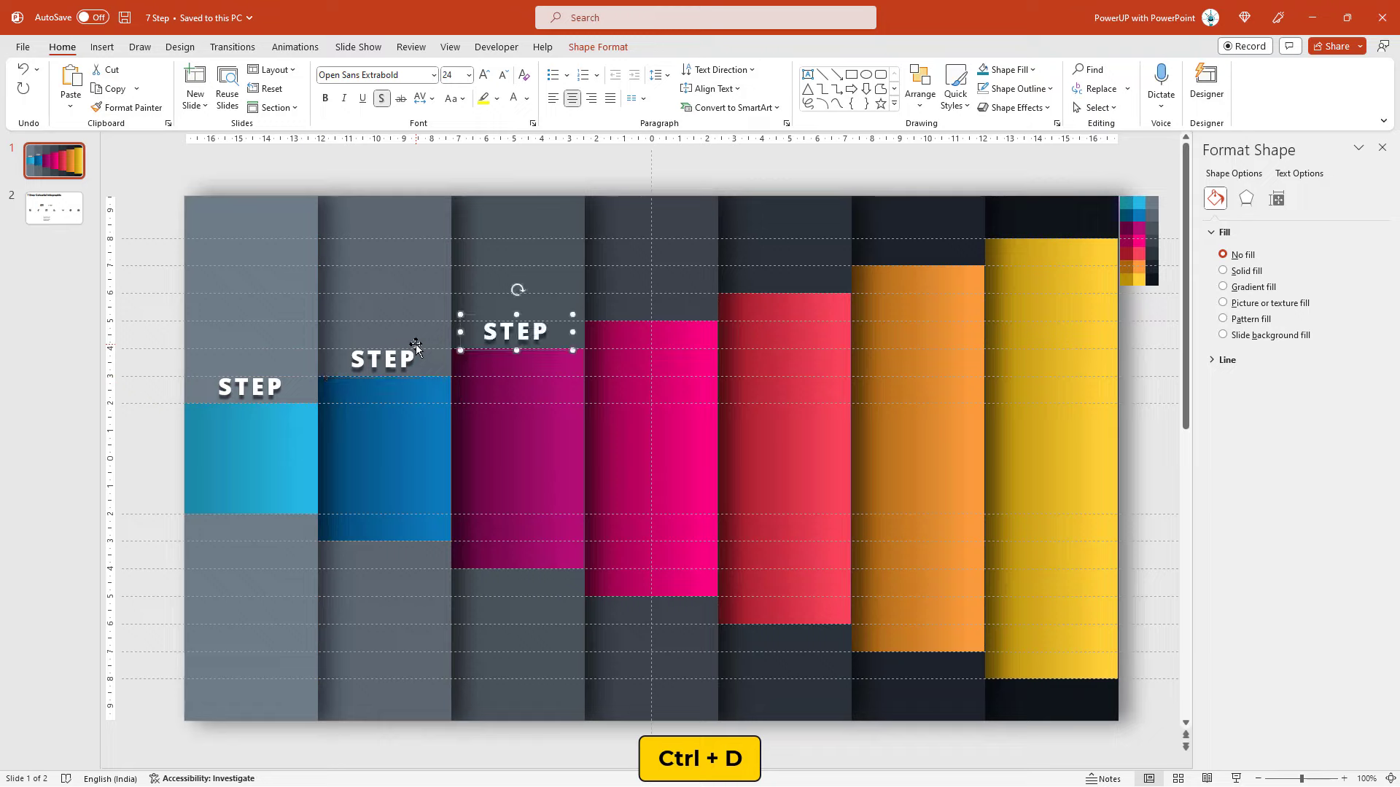
{"action": "key", "text": "ctrl+d"}
{"action": "key", "text": "ctrl+d"}
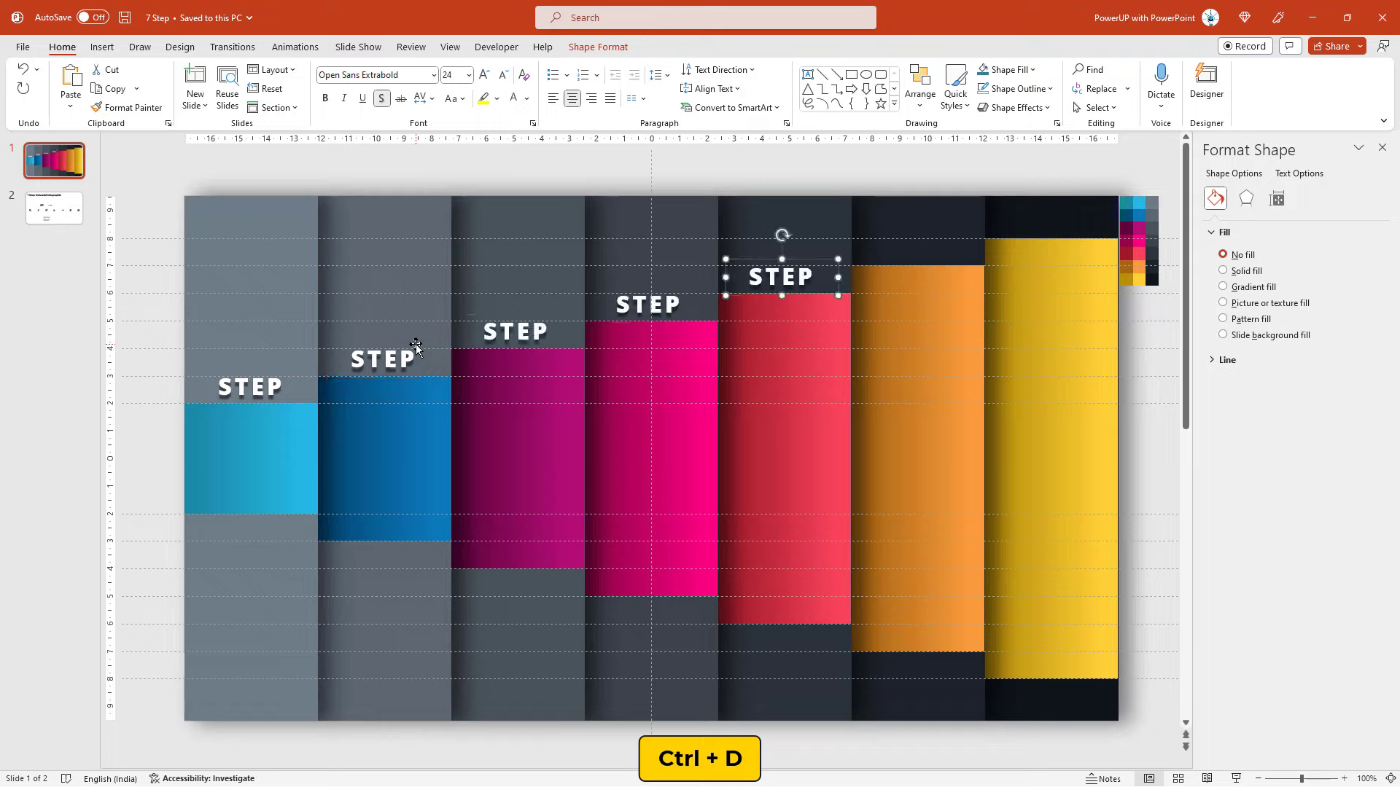
{"action": "key", "text": "ctrl+d"}
{"action": "key", "text": "ctrl+d"}
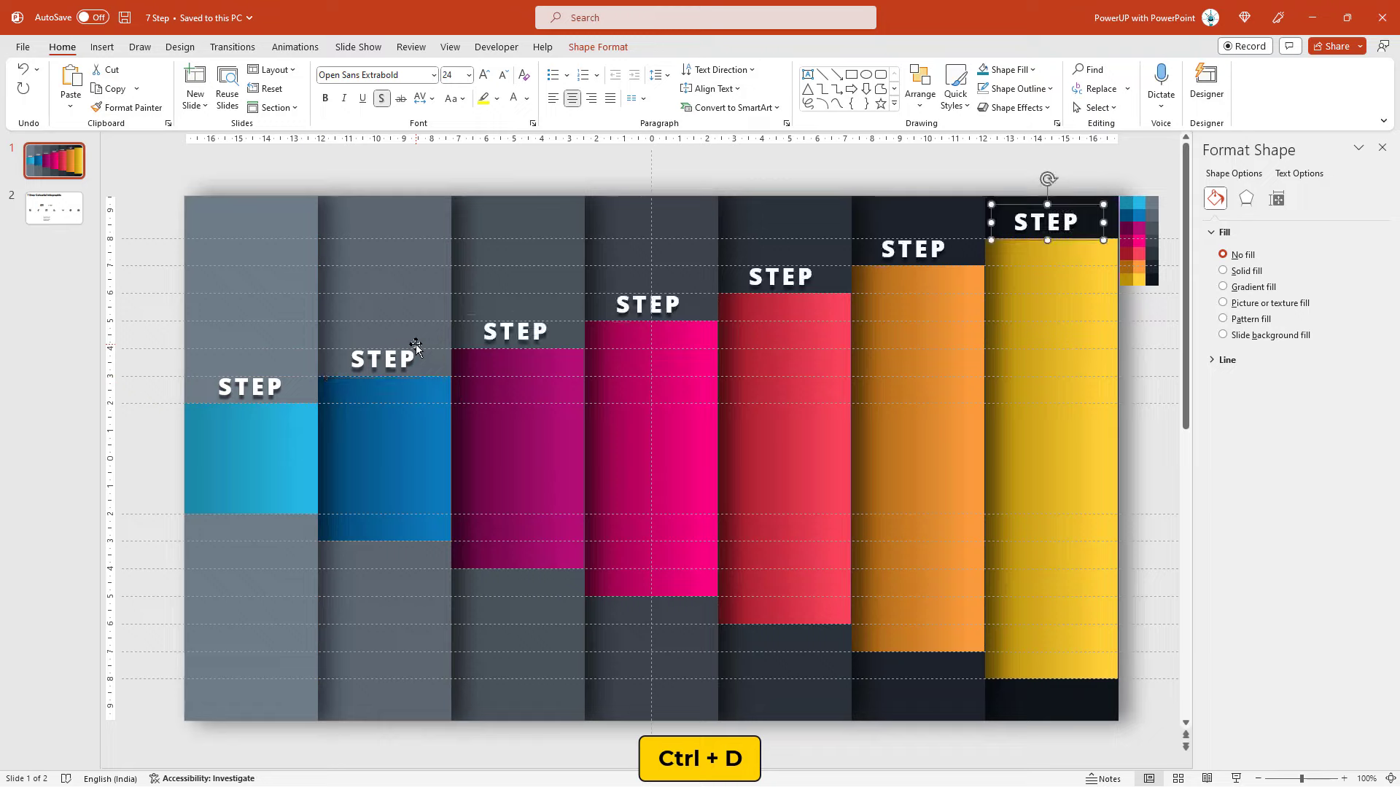
Step: Copy the 01 number from slide 2 onto the light blue block and make it white
{"action": "left_click", "coordinate": [60, 223]}
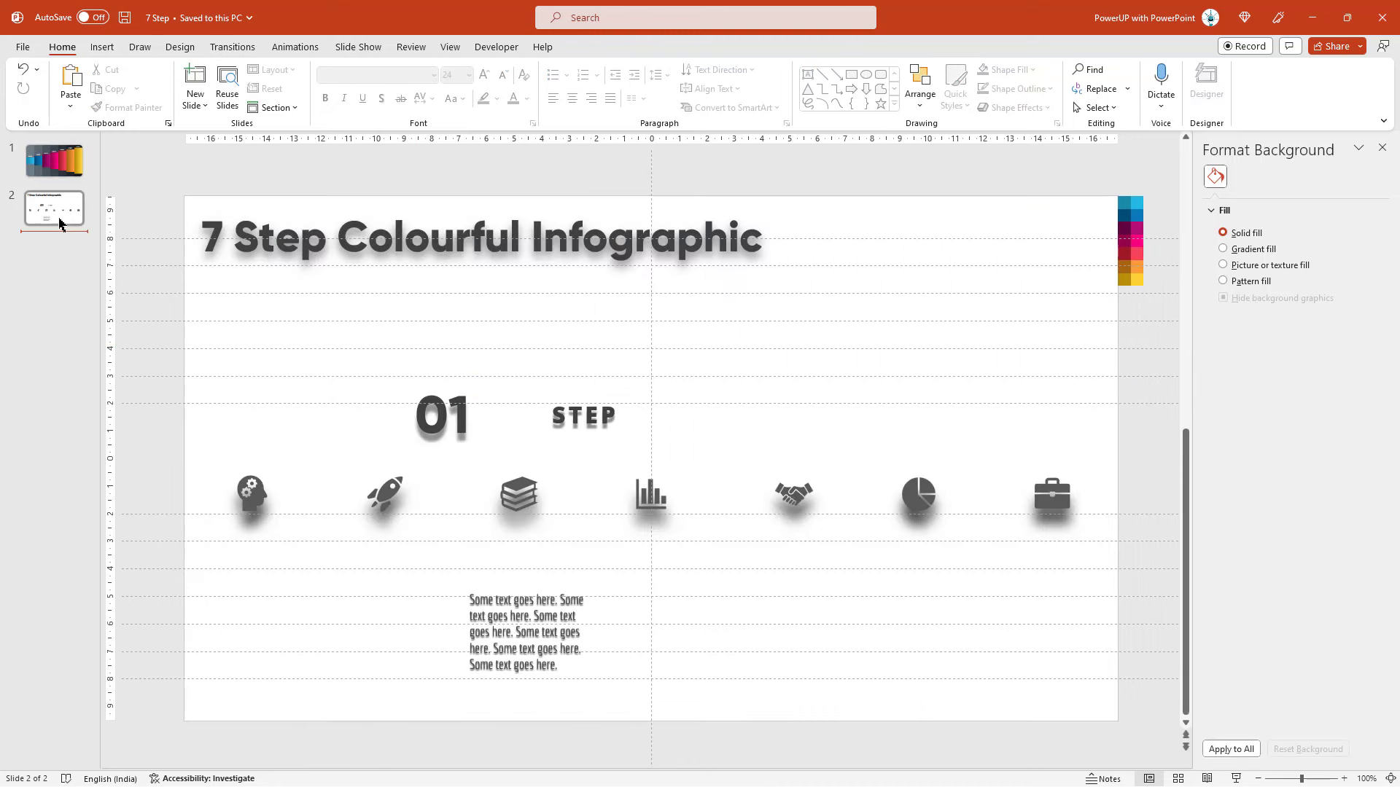
{"action": "left_click", "coordinate": [432, 449]}
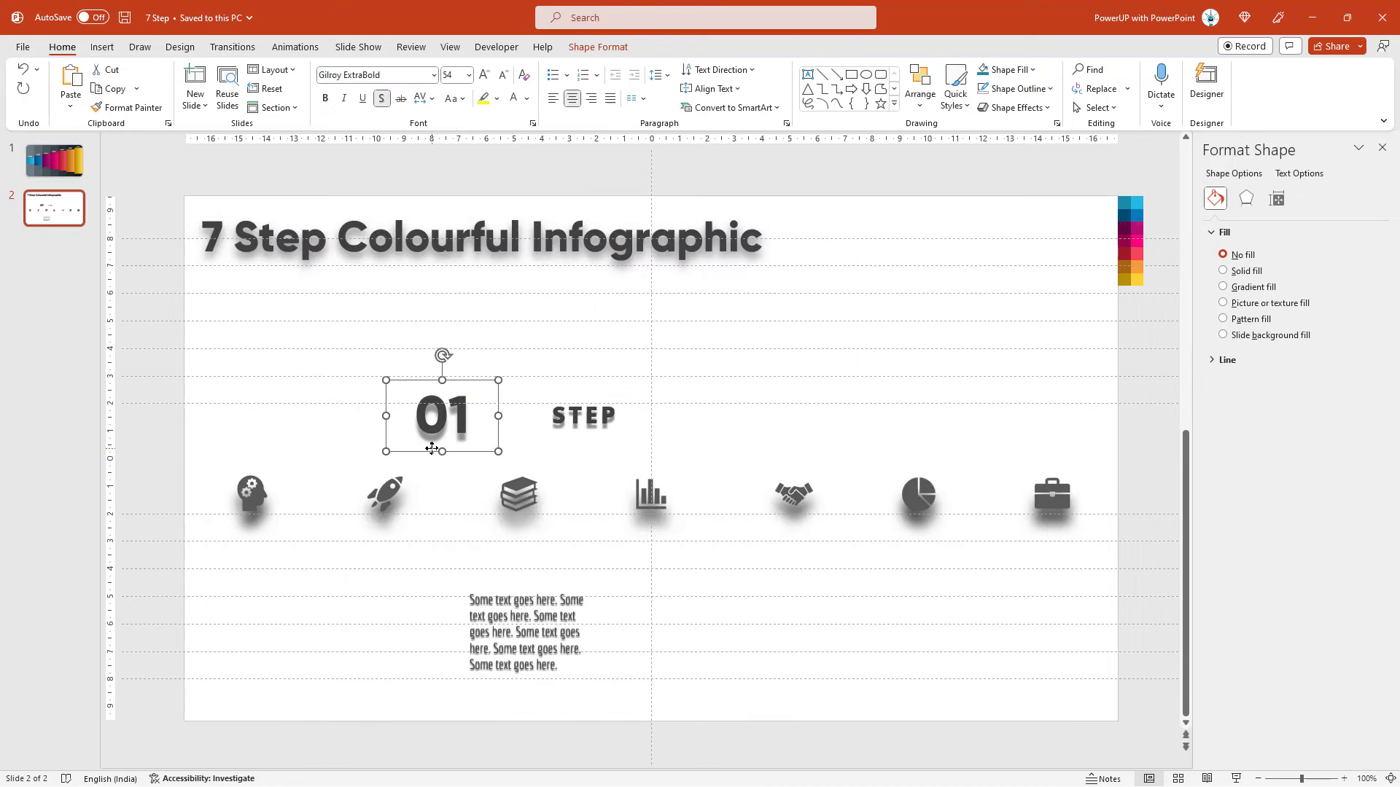
{"action": "left_click", "coordinate": [55, 172]}
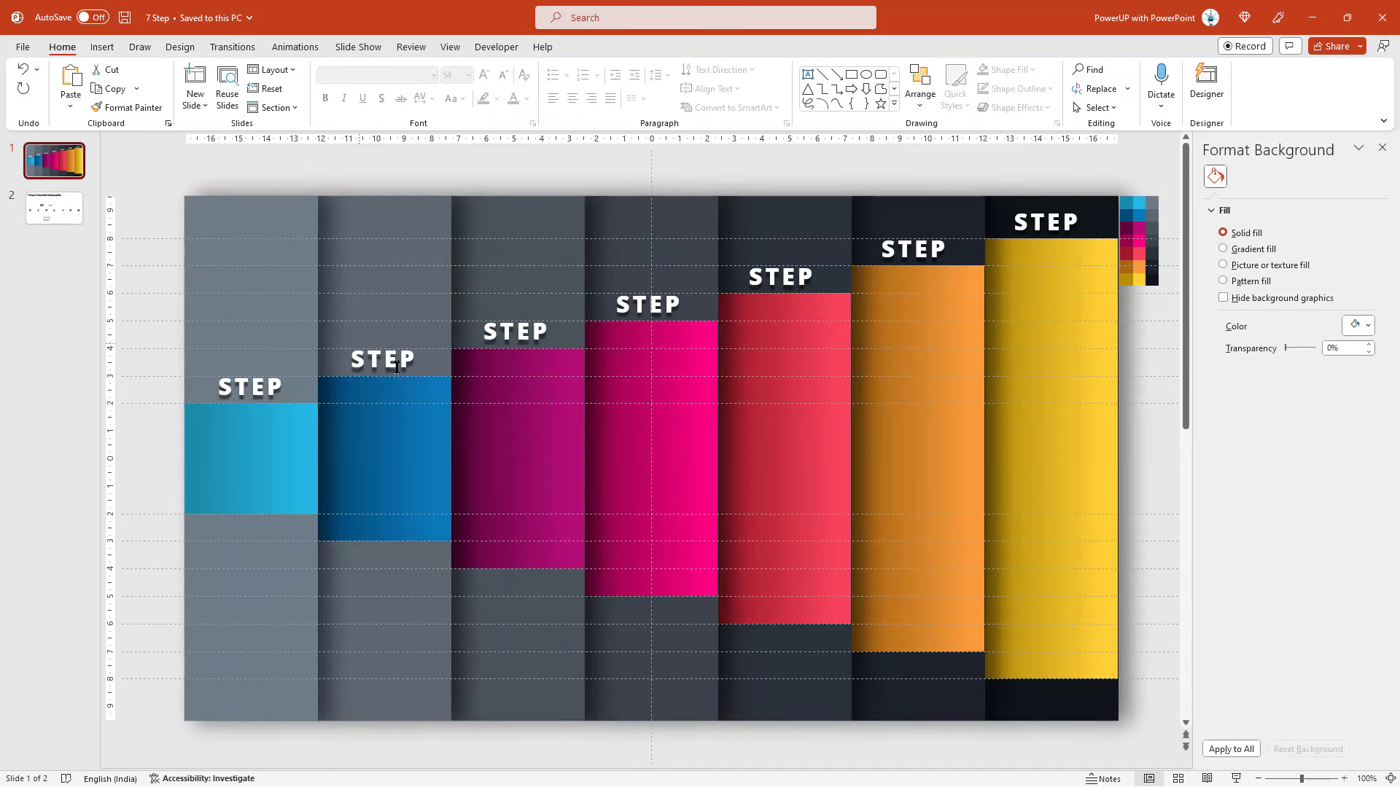
{"action": "key", "text": "ctrl+v"}
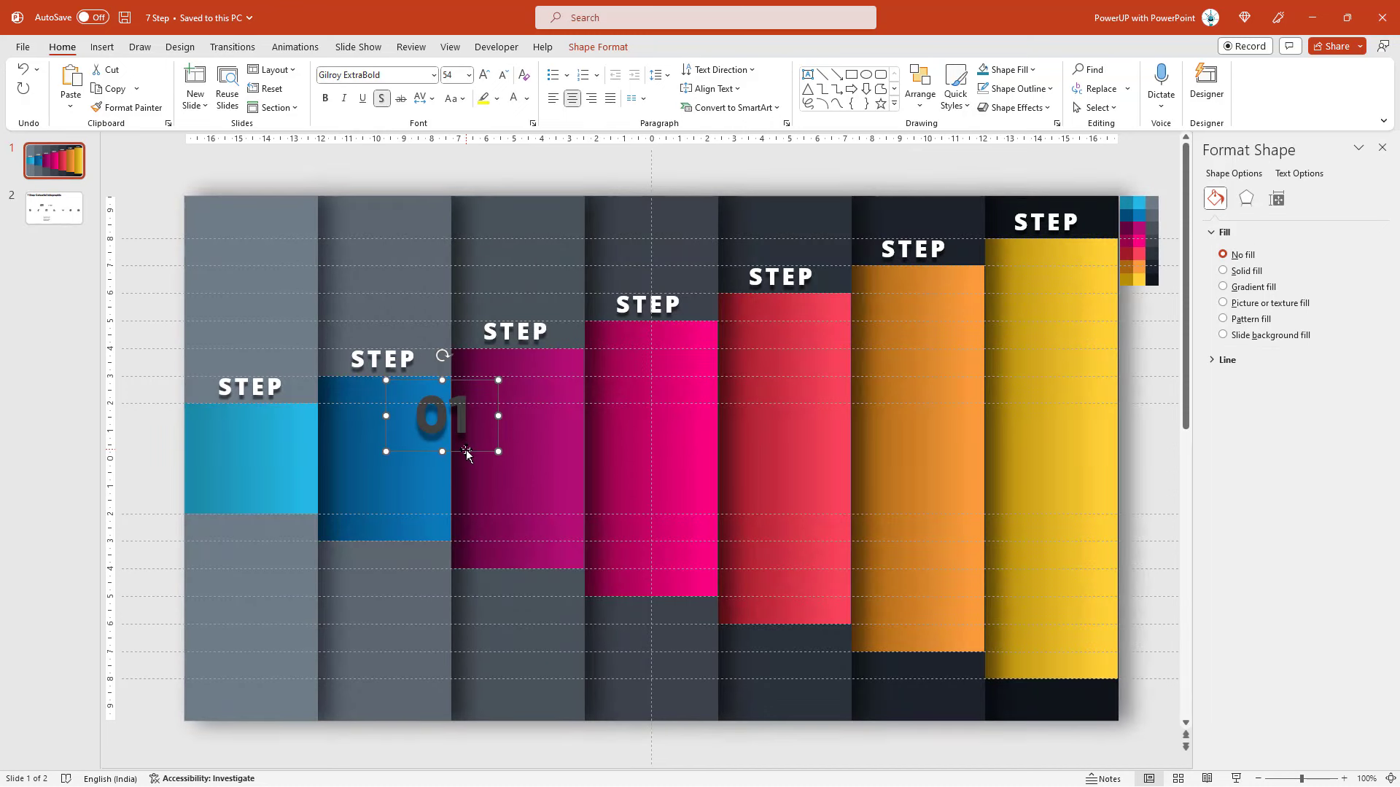
{"action": "left_click_drag", "start_coordinate": [460, 452], "coordinate": [270, 469]}
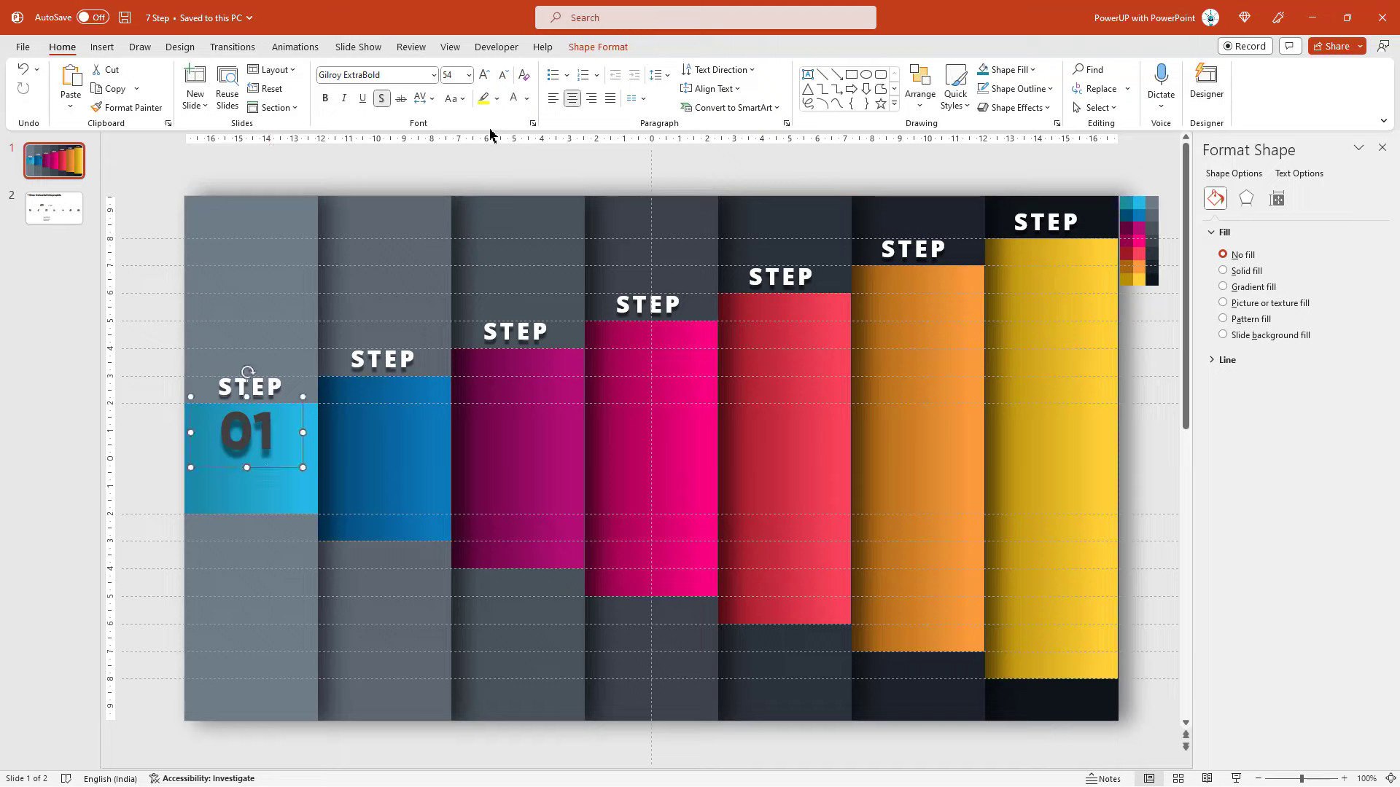
{"action": "left_click", "coordinate": [511, 104]}
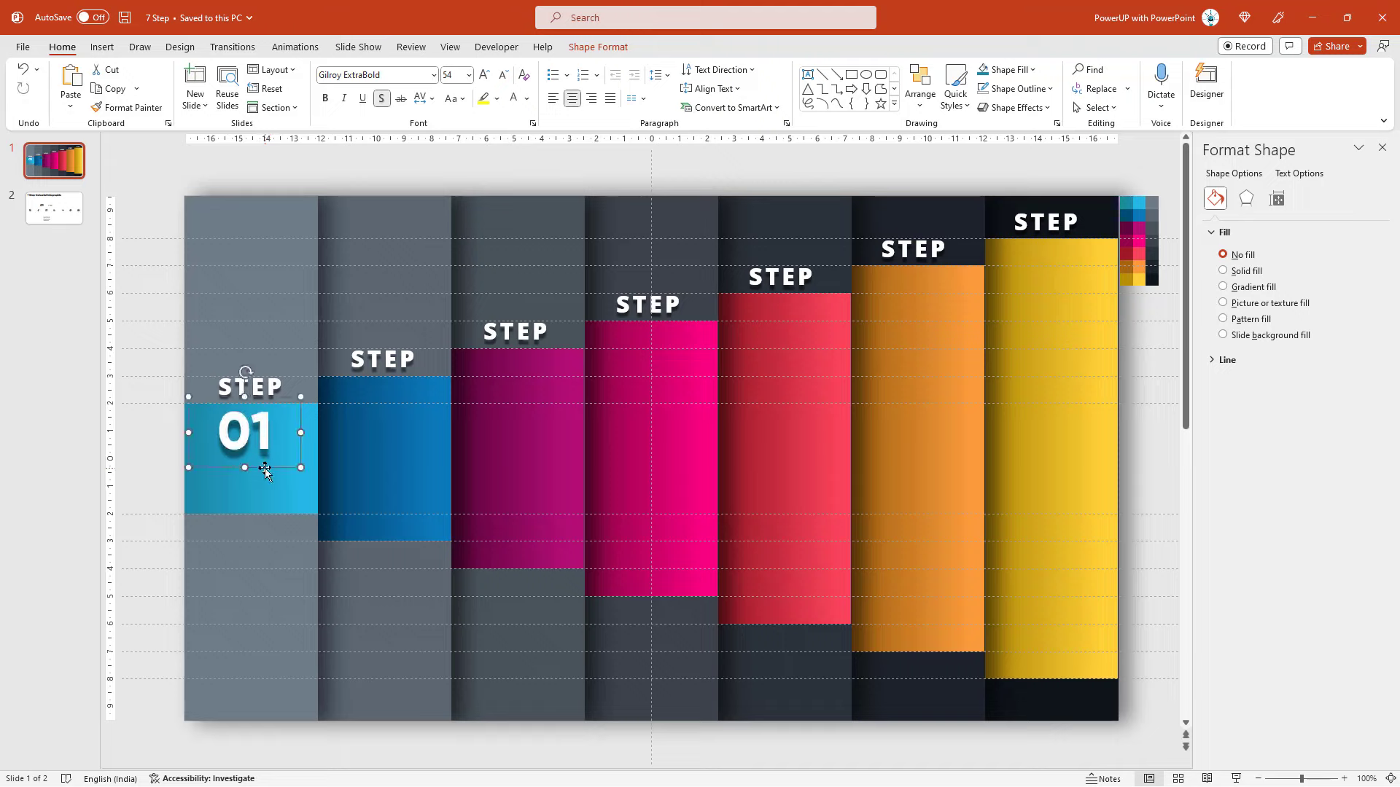
Step: Duplicate the white 01 under STEP in the blue, magenta, pink, red and orange columns
{"action": "left_click", "coordinate": [269, 468]}
{"action": "key", "text": "ctrl+d"}
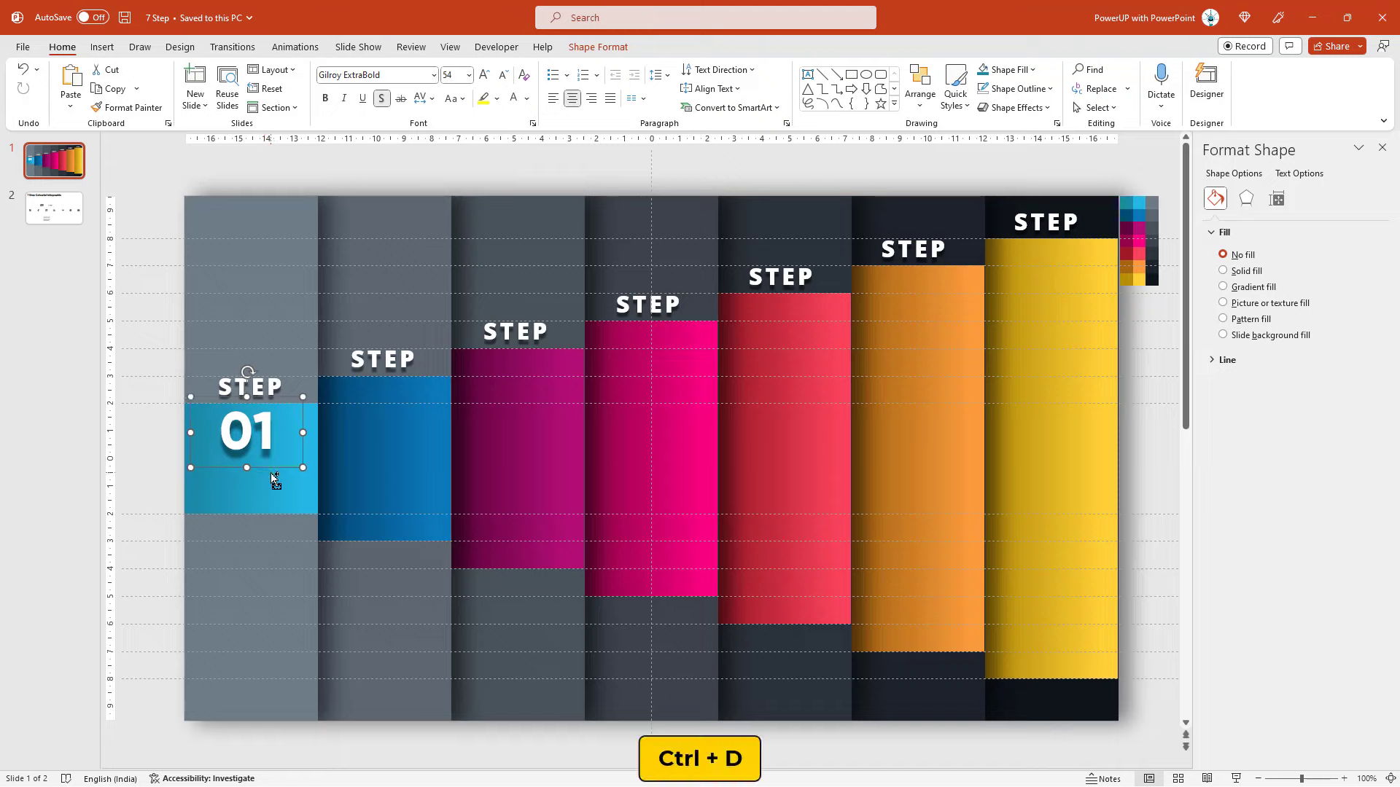
{"action": "left_click_drag", "start_coordinate": [273, 481], "coordinate": [399, 447]}
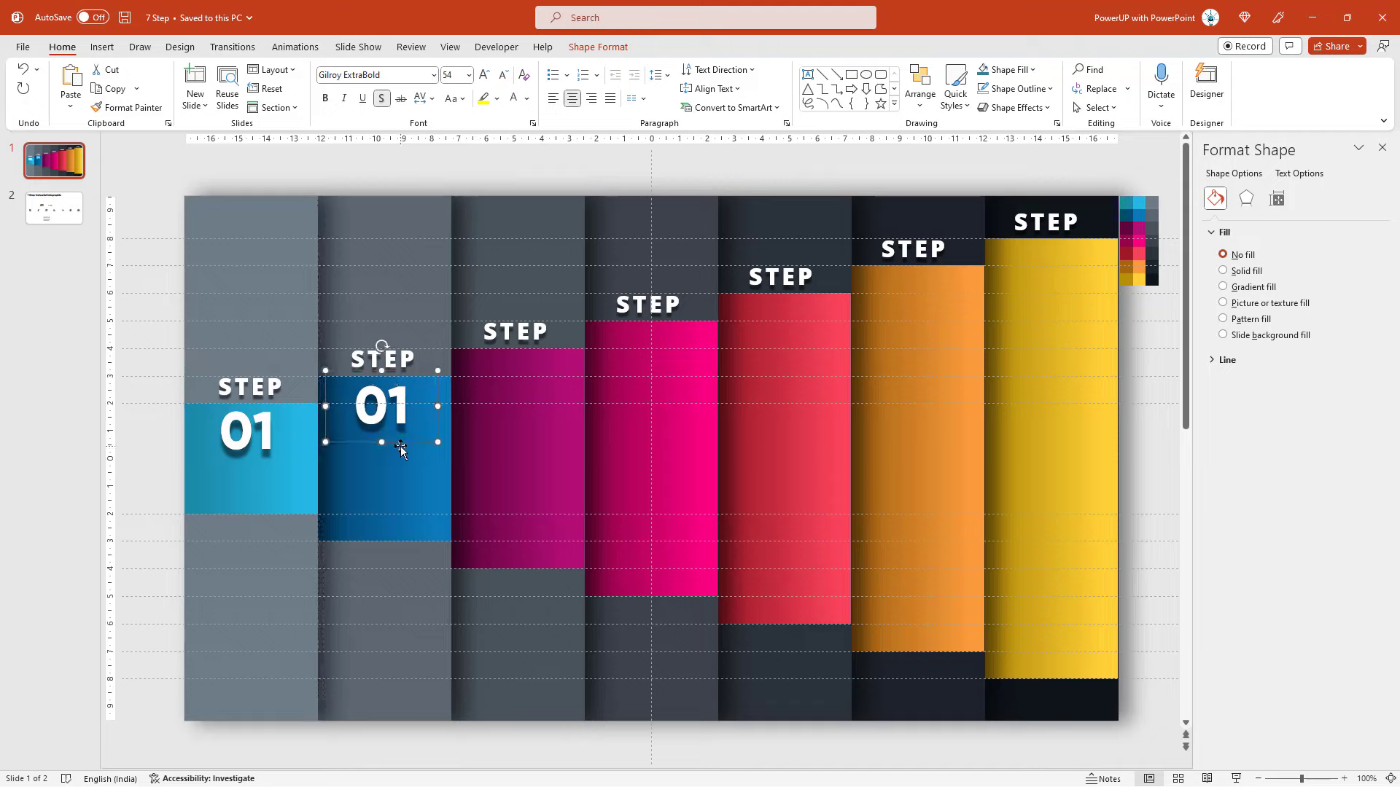
{"action": "key", "text": "ctrl+d"}
{"action": "key", "text": "ctrl+d"}
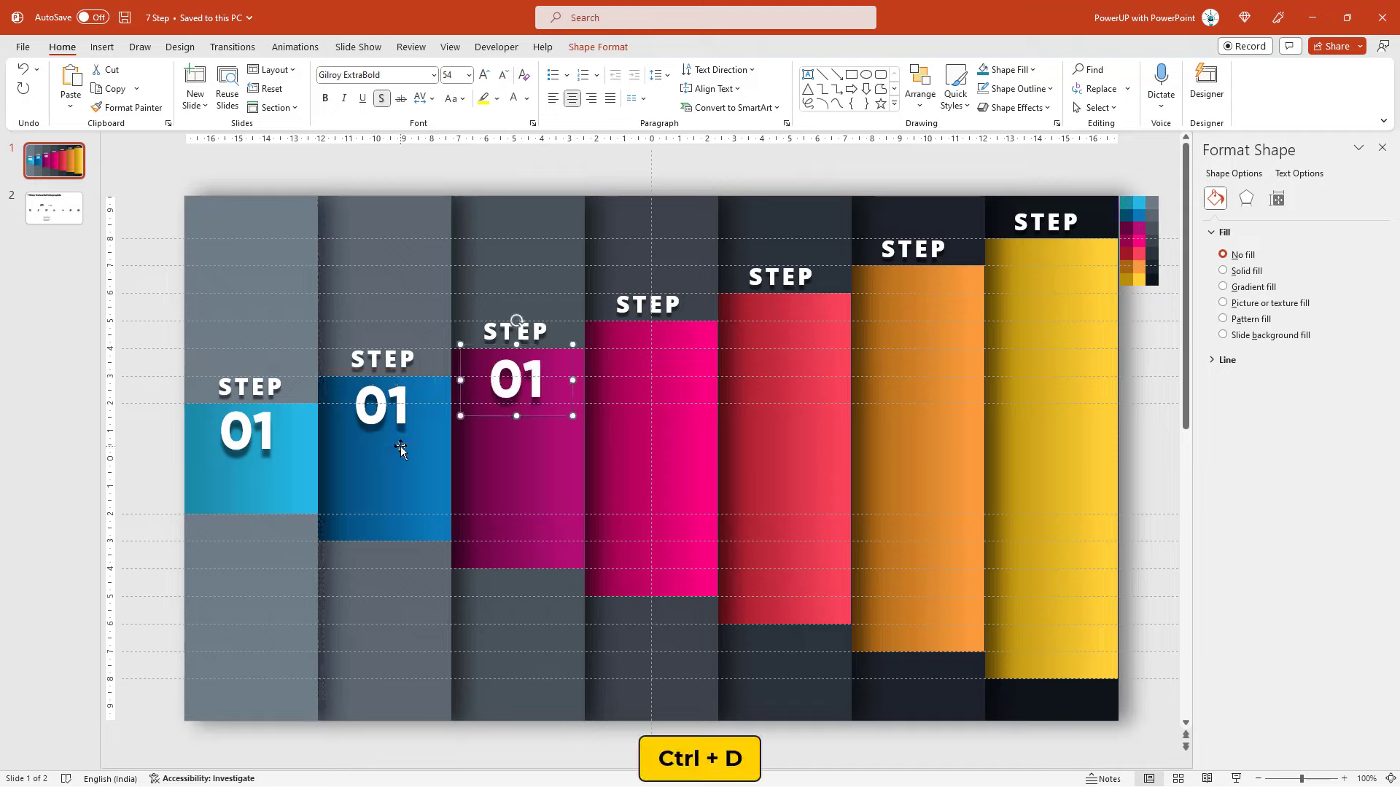
{"action": "key", "text": "ctrl+d"}
{"action": "key", "text": "ctrl+d"}
{"action": "key", "text": "ctrl+d"}
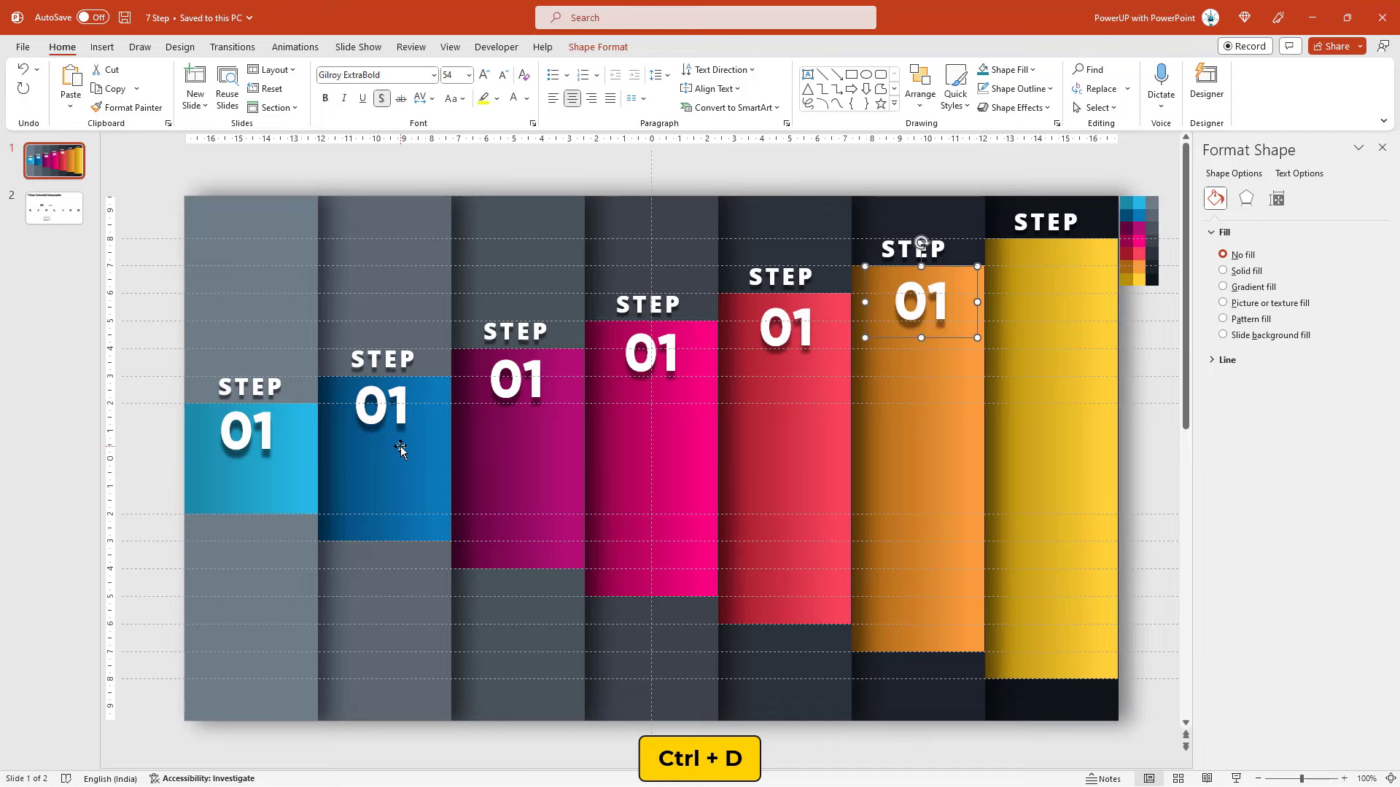
{"action": "key", "text": "ctrl+d"}
Step: Change the blue, magenta and pink columns' numbers to 02, 03 and 04
{"action": "left_click", "coordinate": [401, 422]}
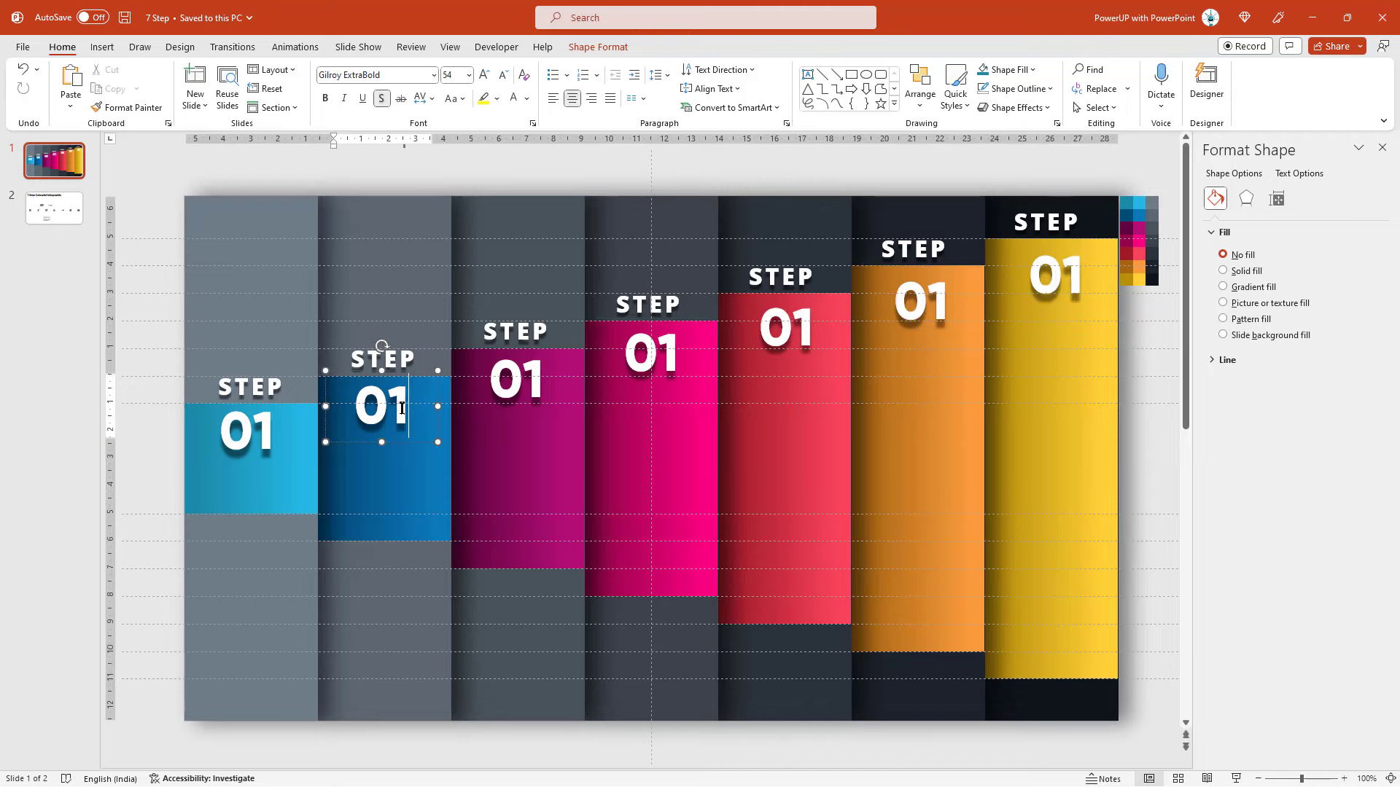
{"action": "key", "text": "BackSpace"}
{"action": "type", "text": "2"}
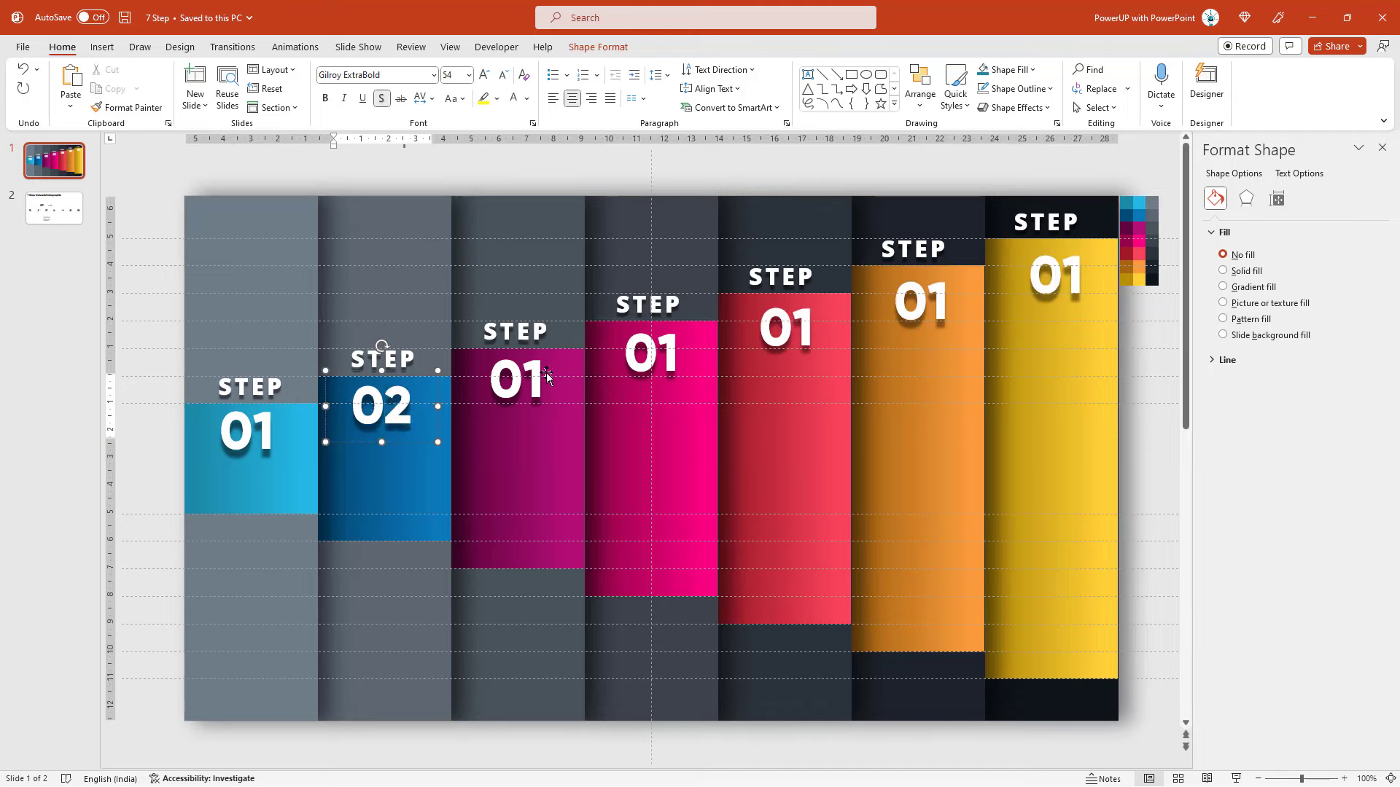
{"action": "left_click", "coordinate": [547, 375]}
{"action": "key", "text": "BackSpace"}
{"action": "type", "text": "3"}
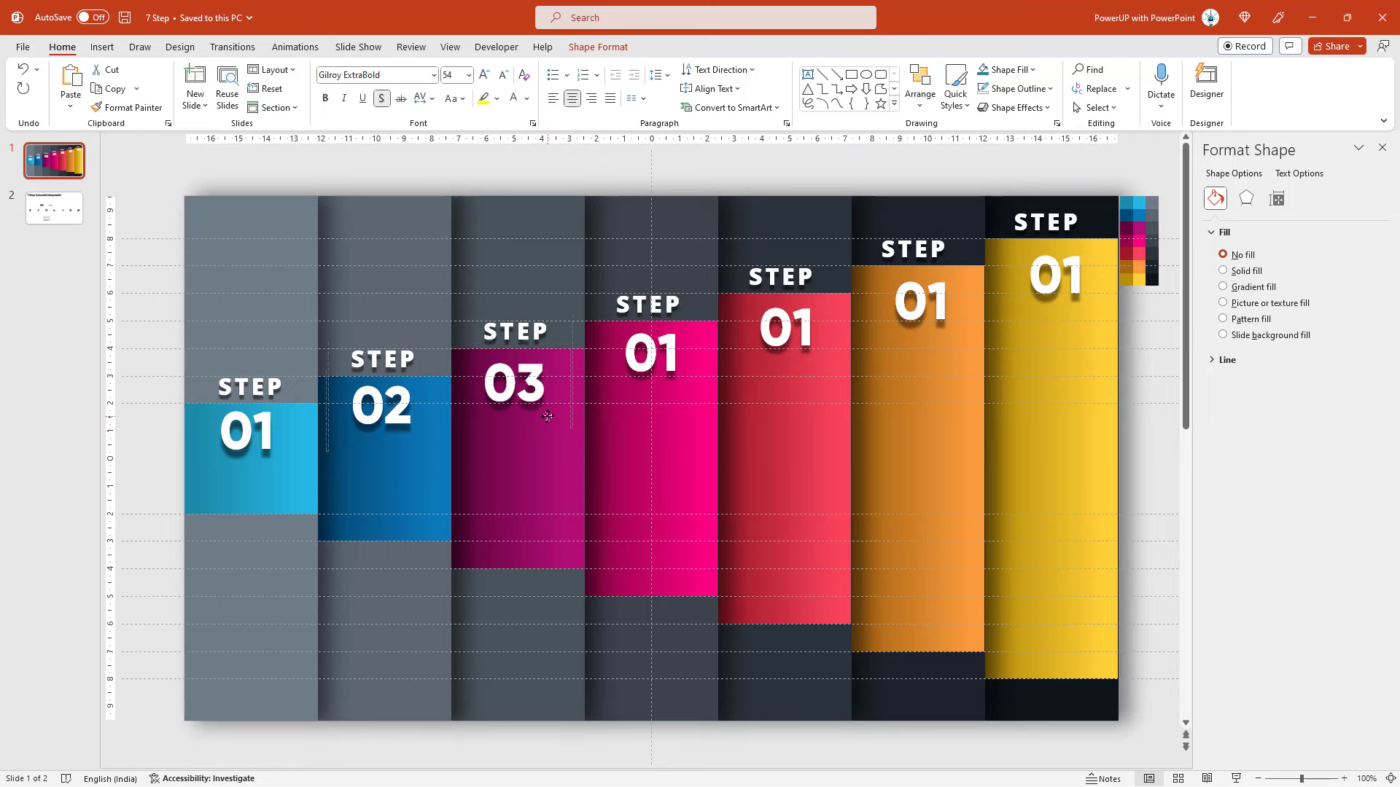
{"action": "left_click", "coordinate": [677, 355]}
{"action": "key", "text": "BackSpace"}
{"action": "type", "text": "4"}
Step: Change the red, orange and yellow columns' numbers to 05, 06 and 07
{"action": "left_click", "coordinate": [809, 332]}
{"action": "key", "text": "BackSpace"}
{"action": "type", "text": "5"}
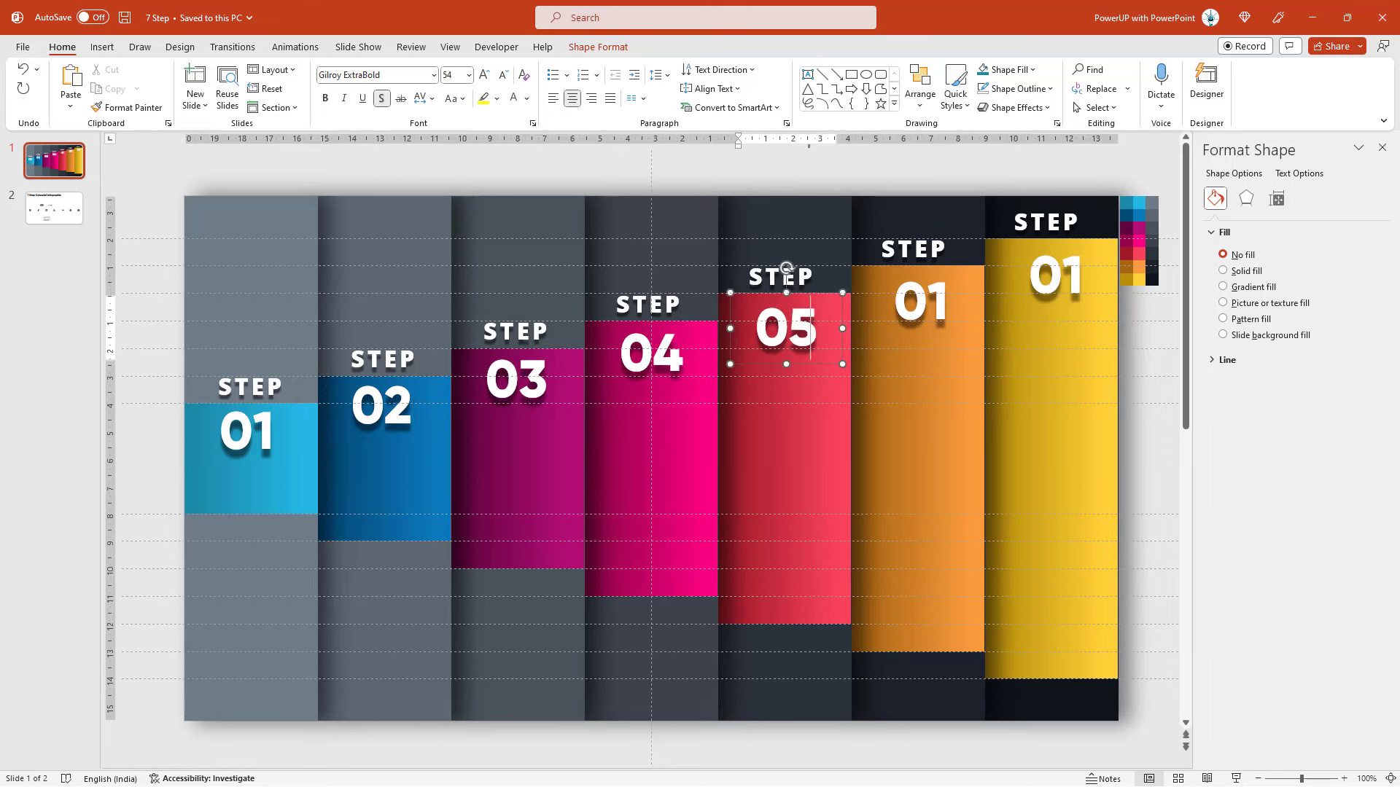
{"action": "left_click", "coordinate": [949, 307]}
{"action": "key", "text": "BackSpace"}
{"action": "type", "text": "6"}
{"action": "left_click", "coordinate": [1079, 277]}
{"action": "key", "text": "BackSpace"}
{"action": "type", "text": "7"}
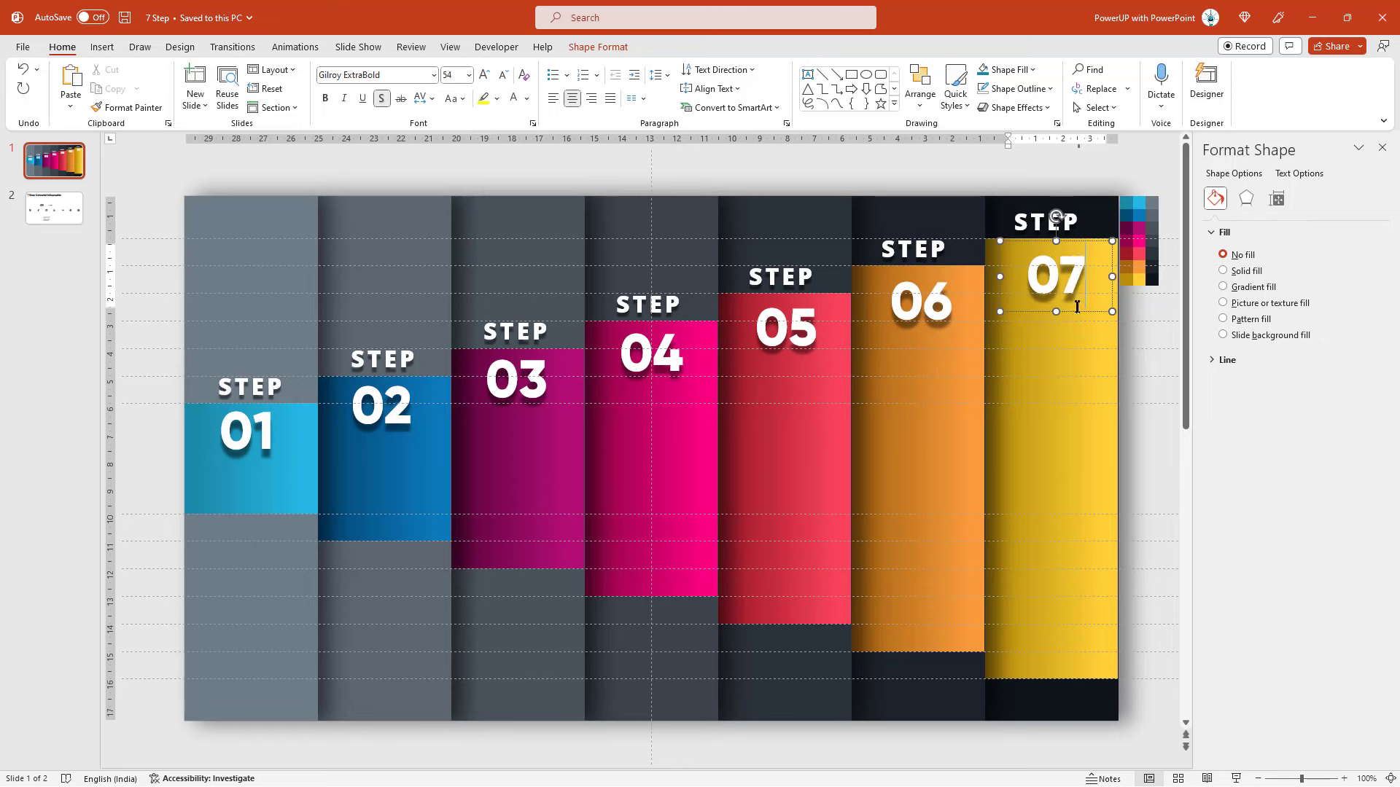
Step: Nudge the 02 number into line with the others and return to slide 2
{"action": "left_click", "coordinate": [944, 320]}
{"action": "left_click", "coordinate": [812, 351]}
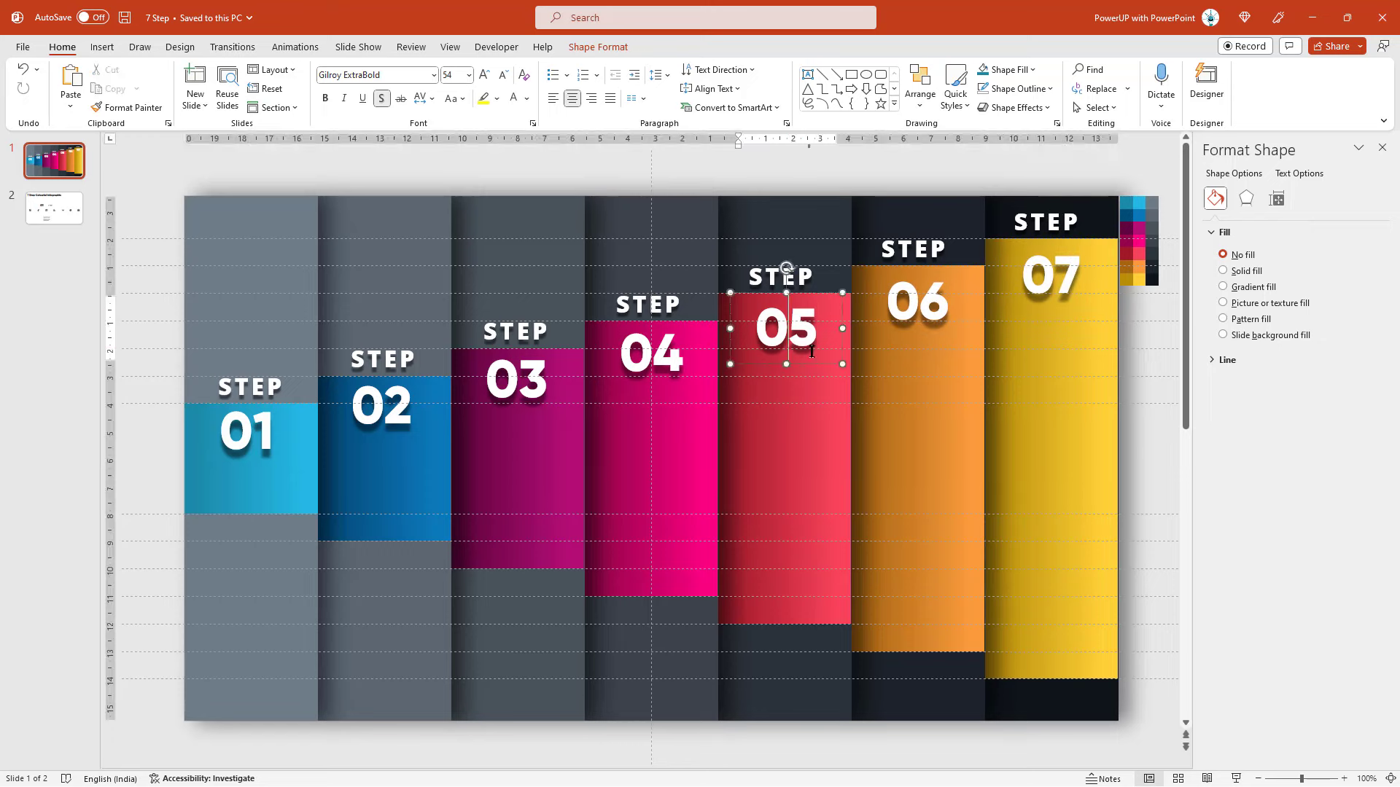
{"action": "left_click", "coordinate": [784, 331]}
{"action": "left_click", "coordinate": [651, 354]}
{"action": "left_click", "coordinate": [536, 415]}
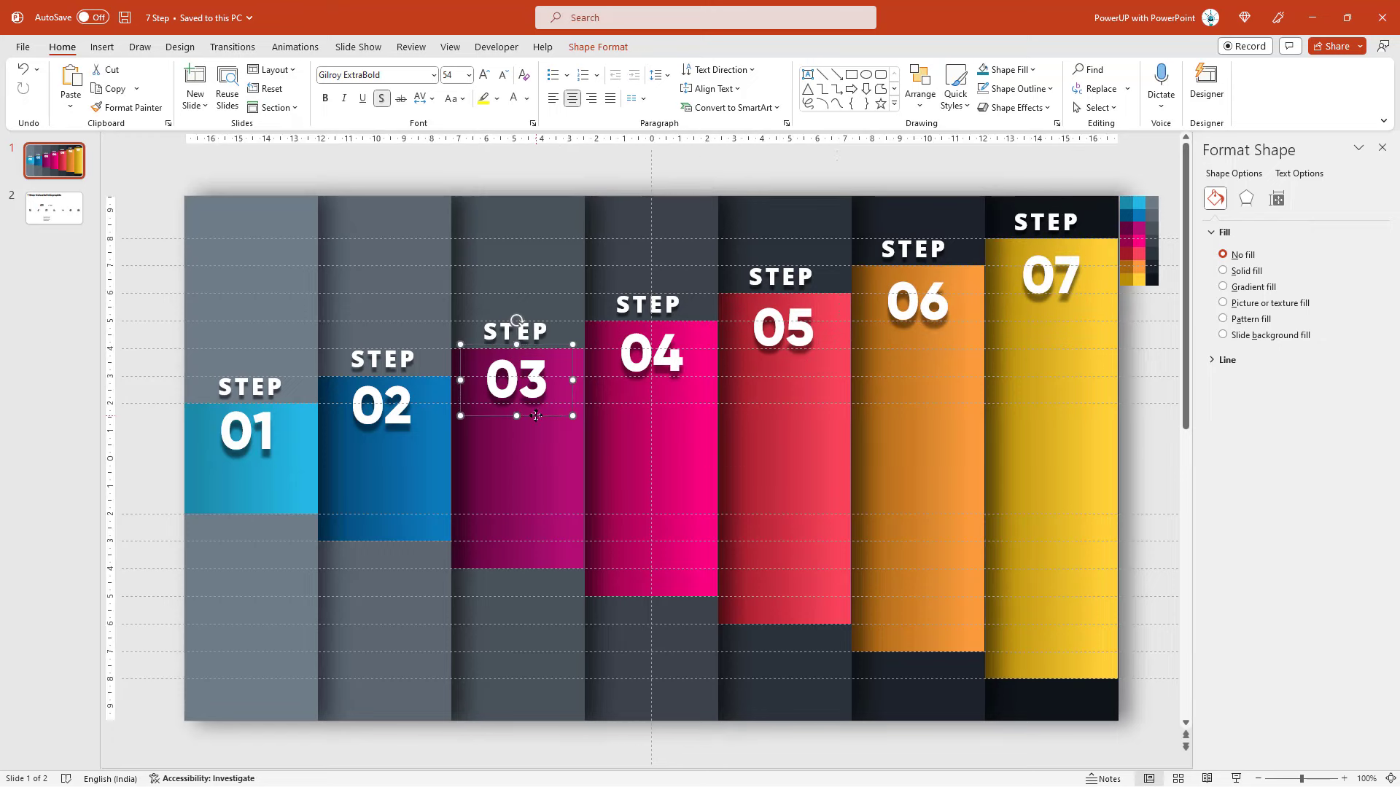
{"action": "left_click", "coordinate": [399, 426]}
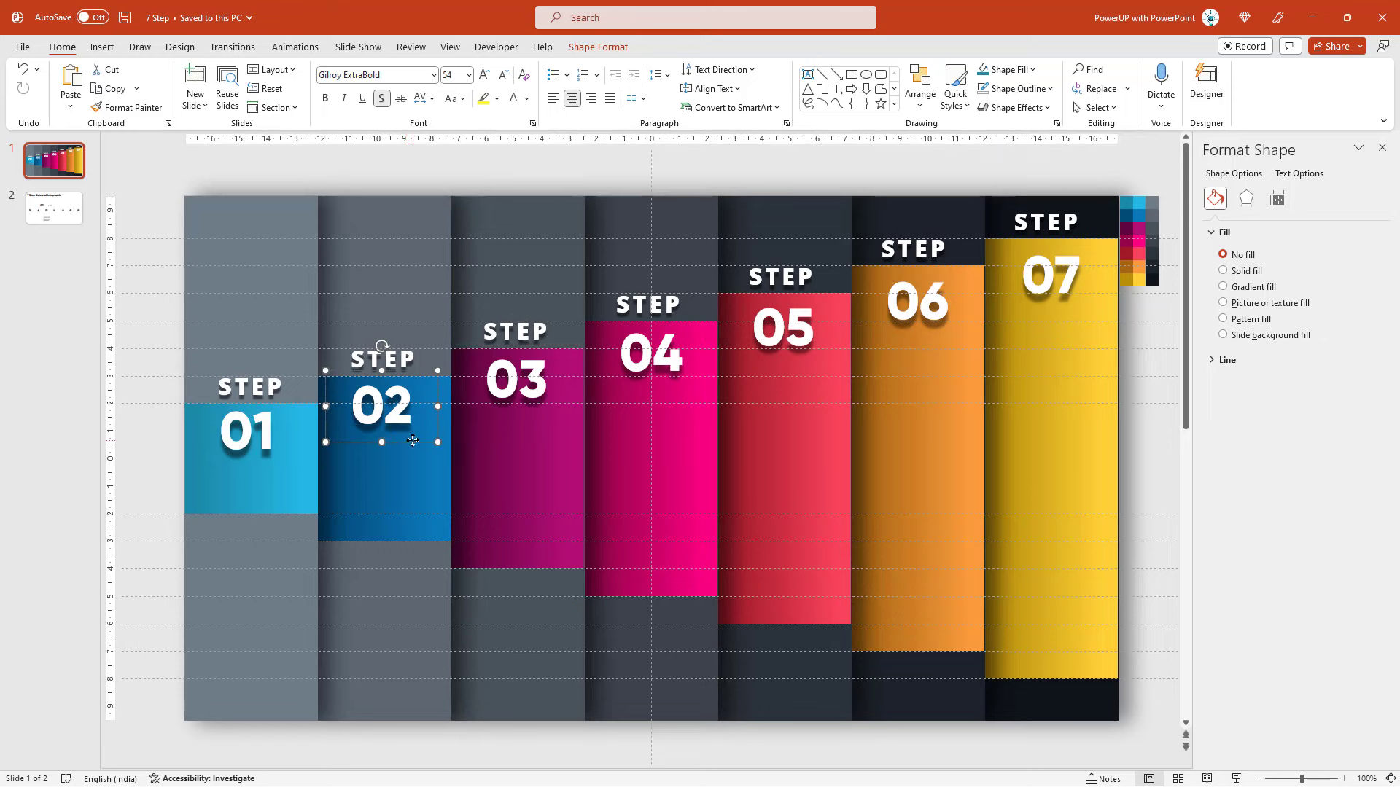
{"action": "left_click_drag", "start_coordinate": [406, 440], "coordinate": [408, 440]}
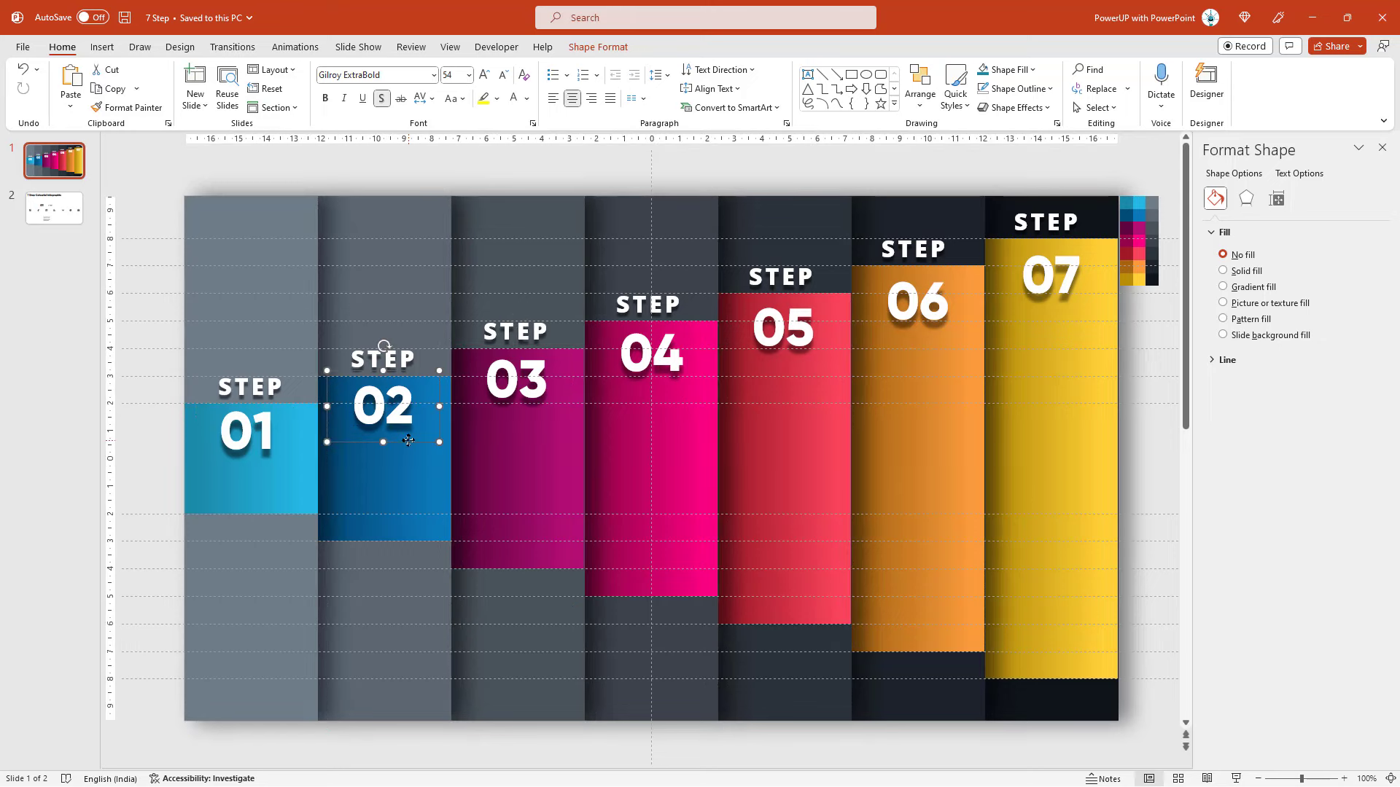
{"action": "left_click", "coordinate": [153, 339]}
{"action": "left_click", "coordinate": [54, 207]}
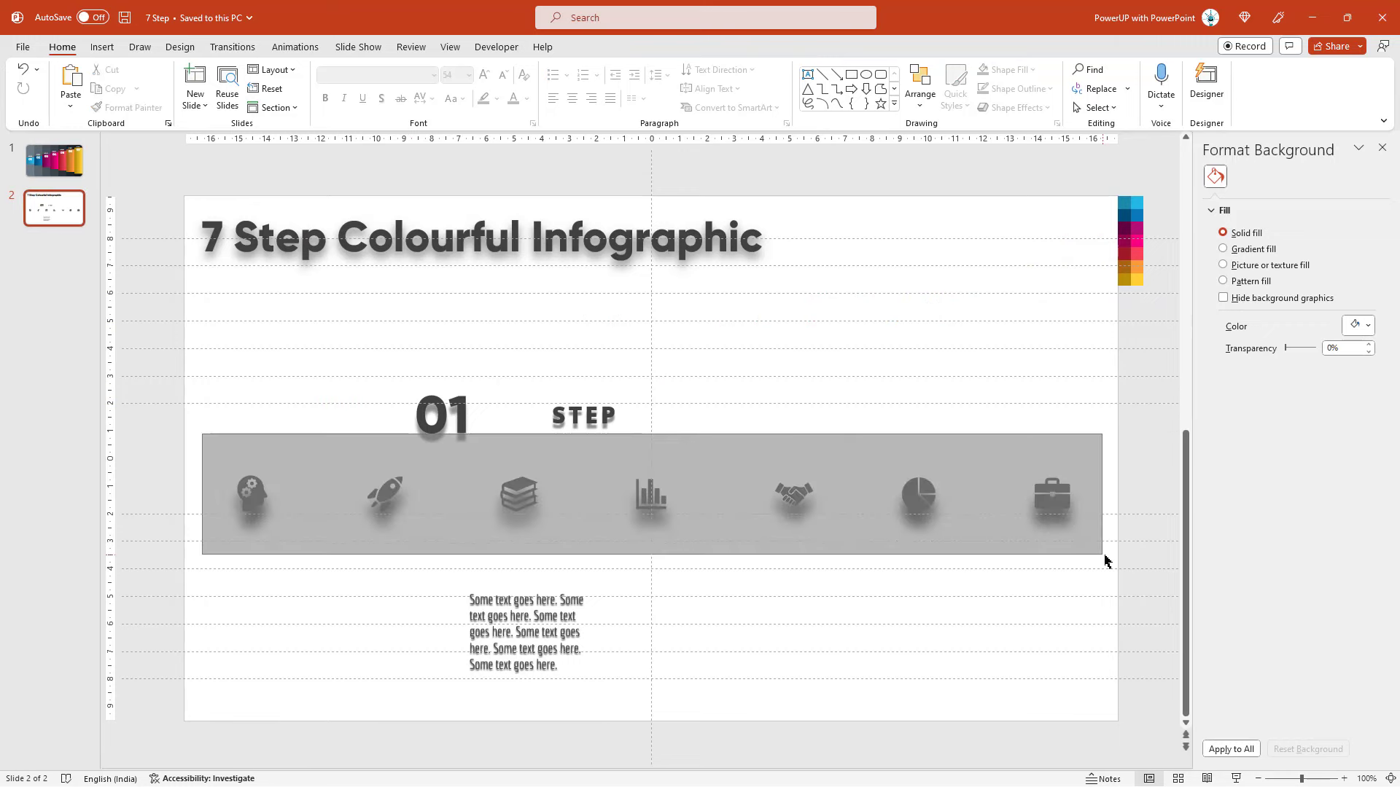
Step: Copy the seven icons from slide 2 into the columns and fill them white
{"action": "left_click_drag", "start_coordinate": [203, 440], "coordinate": [1101, 563]}
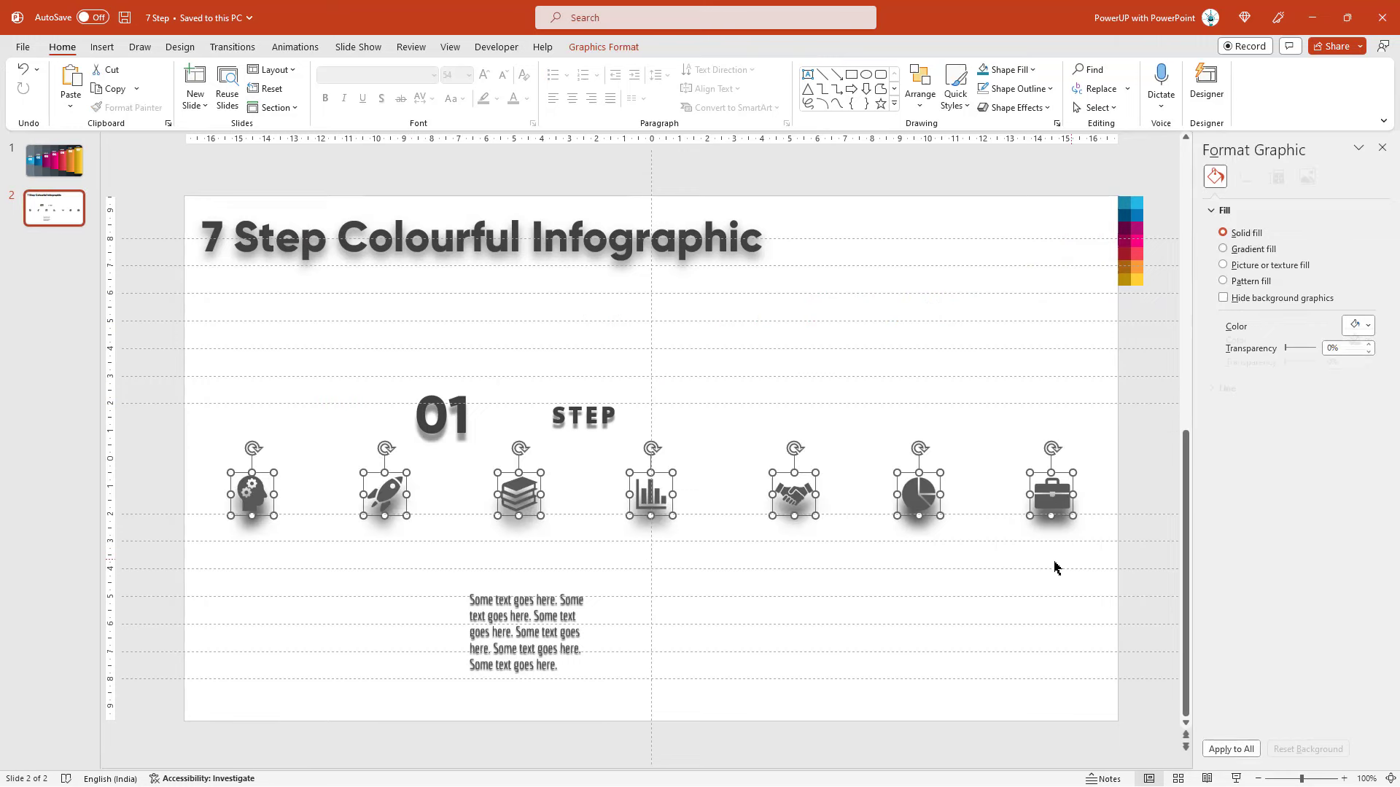
{"action": "left_click", "coordinate": [76, 174]}
{"action": "key", "text": "ctrl+v"}
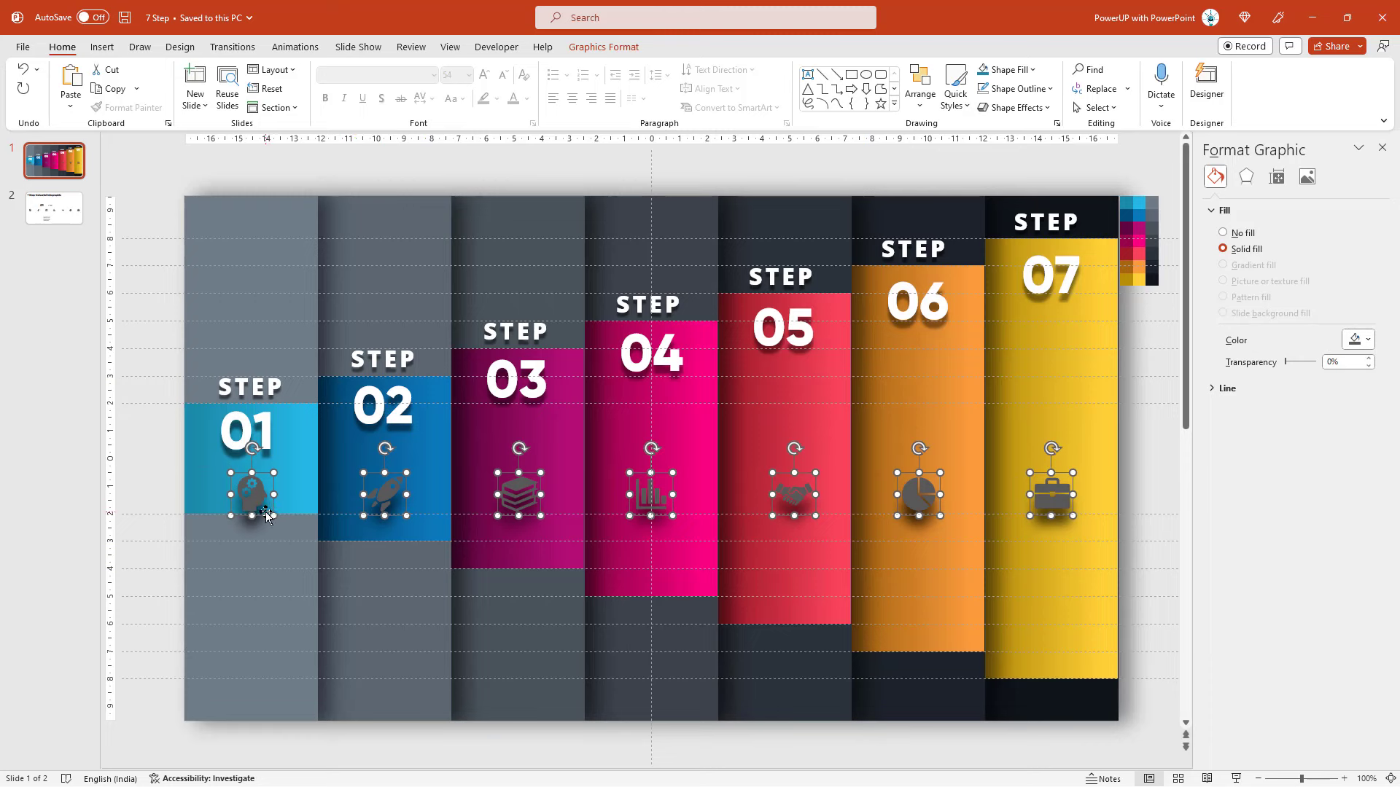
{"action": "left_click", "coordinate": [604, 47]}
{"action": "left_click", "coordinate": [447, 69]}
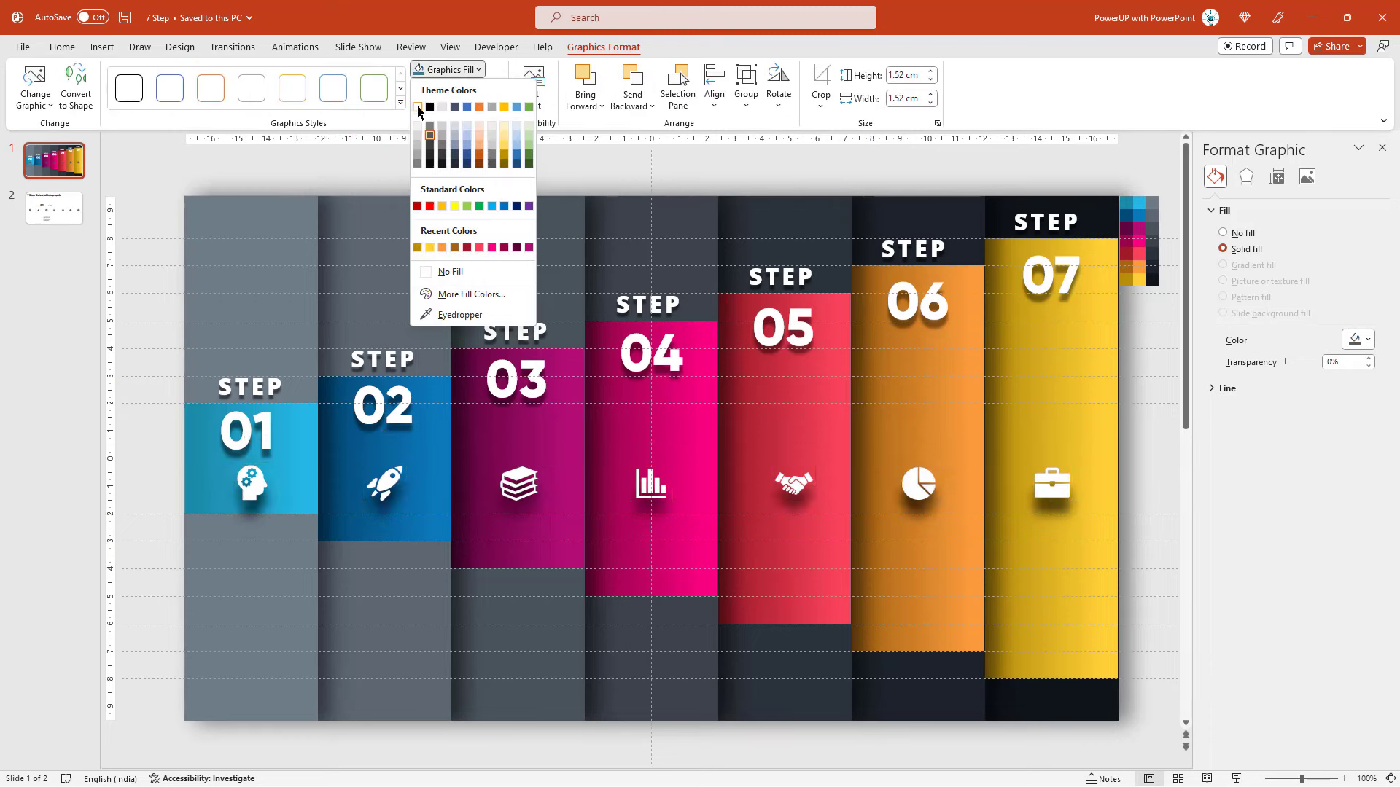
{"action": "left_click", "coordinate": [419, 110]}
Step: Select the body text box on slide 2
{"action": "left_click", "coordinate": [130, 394]}
{"action": "key", "text": "Down"}
{"action": "left_click", "coordinate": [543, 690]}
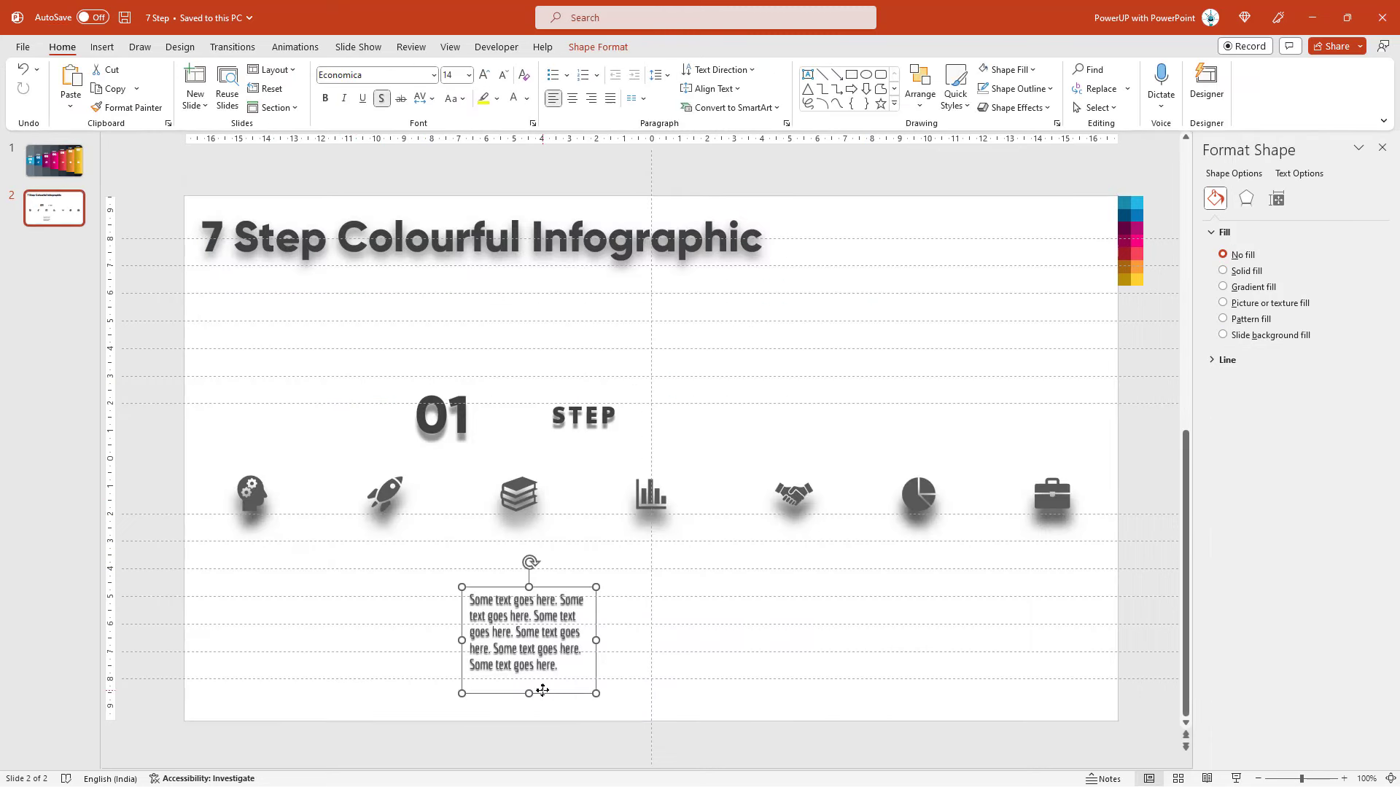
Step: Paste the body text onto the infographic slide and place it under the steps
{"action": "key", "text": "ctrl+c"}
{"action": "left_click", "coordinate": [81, 277]}
{"action": "key", "text": "Up"}
{"action": "key", "text": "ctrl+v"}
{"action": "mouse_move", "coordinate": [556, 693]}
{"action": "left_mouse_down"}
{"action": "mouse_move", "coordinate": [284, 639]}
{"action": "mouse_move", "coordinate": [413, 664]}
{"action": "mouse_move", "coordinate": [550, 658]}
{"action": "mouse_move", "coordinate": [788, 680]}
{"action": "mouse_move", "coordinate": [751, 690]}
{"action": "mouse_move", "coordinate": [1073, 738]}
{"action": "left_mouse_up"}
Step: Shorten the body text for steps 02, 04, 05 and 07 by deleting trailing sentences
{"action": "key", "text": "BackSpace"}
{"action": "key", "text": "shift+End"}
{"action": "key", "text": "BackSpace"}
{"action": "key", "text": "Escape"}
{"action": "key", "text": "BackSpace"}
{"action": "left_click", "coordinate": [1044, 725]}
{"action": "key", "text": "shift+End"}
{"action": "key", "text": "BackSpace"}
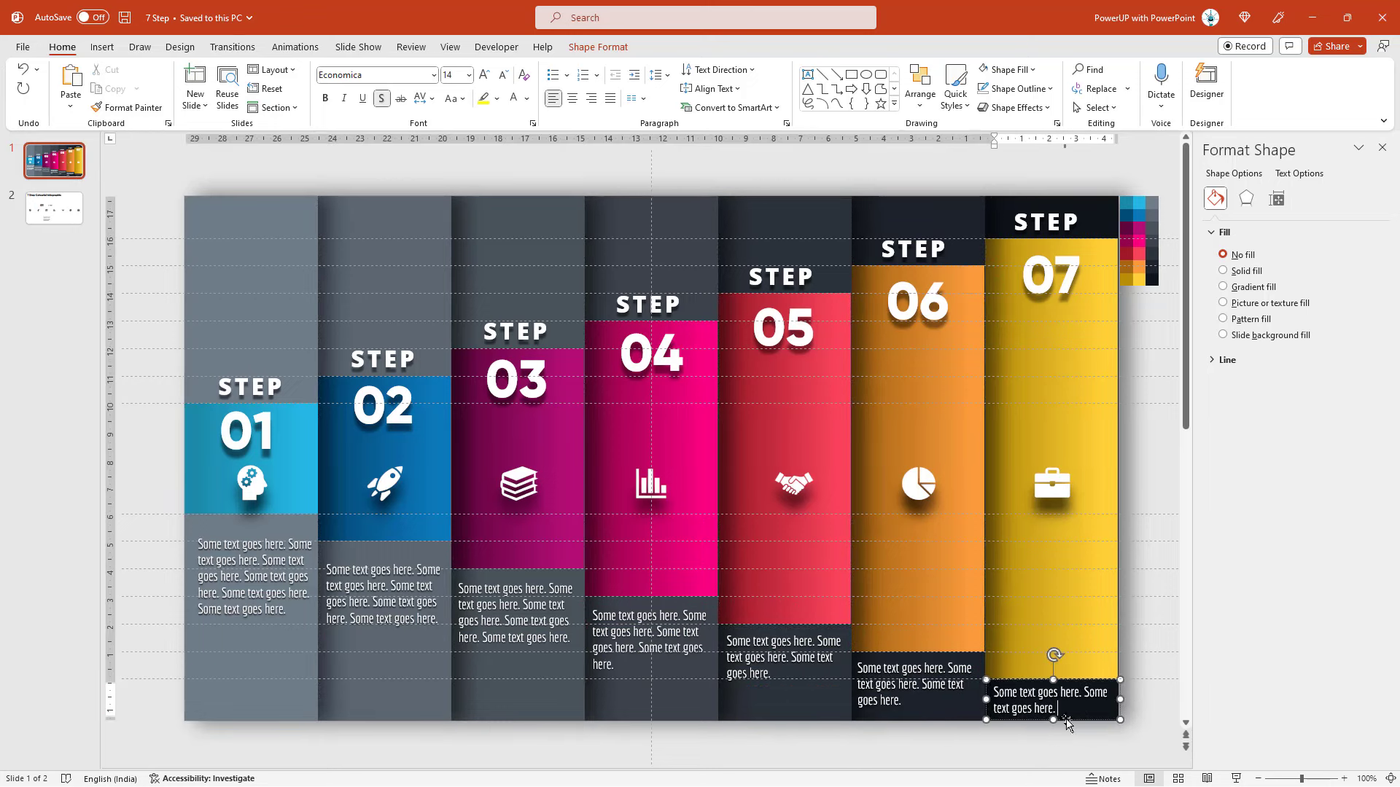
{"action": "left_click", "coordinate": [1060, 746]}
{"action": "key", "text": "Page_Down"}
Step: Bring the '7 Step Colourful Infographic' title onto the infographic slide and start the slide show
{"action": "left_click", "coordinate": [276, 264]}
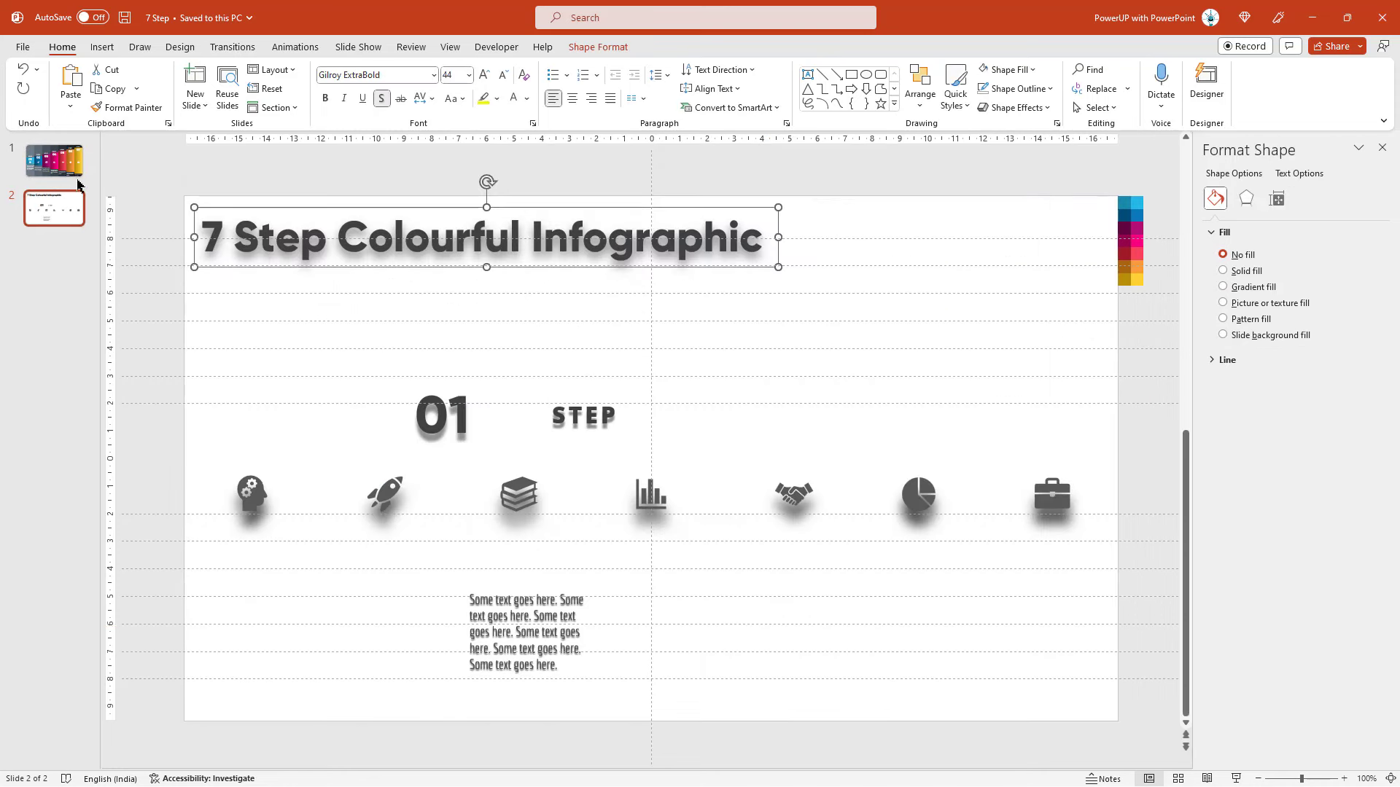
{"action": "left_click", "coordinate": [58, 164]}
{"action": "scroll", "coordinate": [1116, 364], "scroll_direction": "down", "scroll_amount": 2}
{"action": "left_click_drag", "start_coordinate": [1084, 372], "coordinate": [993, 231]}
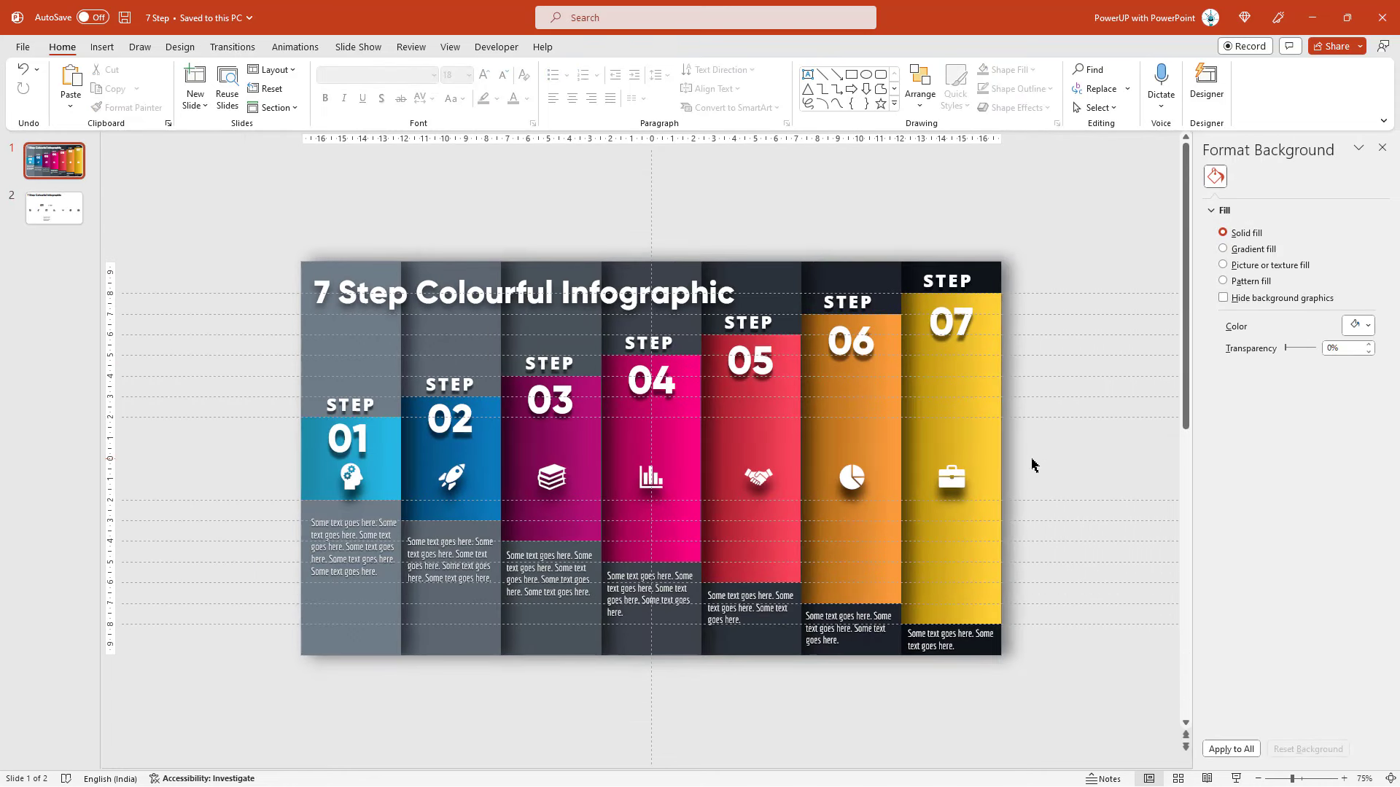
{"action": "key", "text": "F5"}
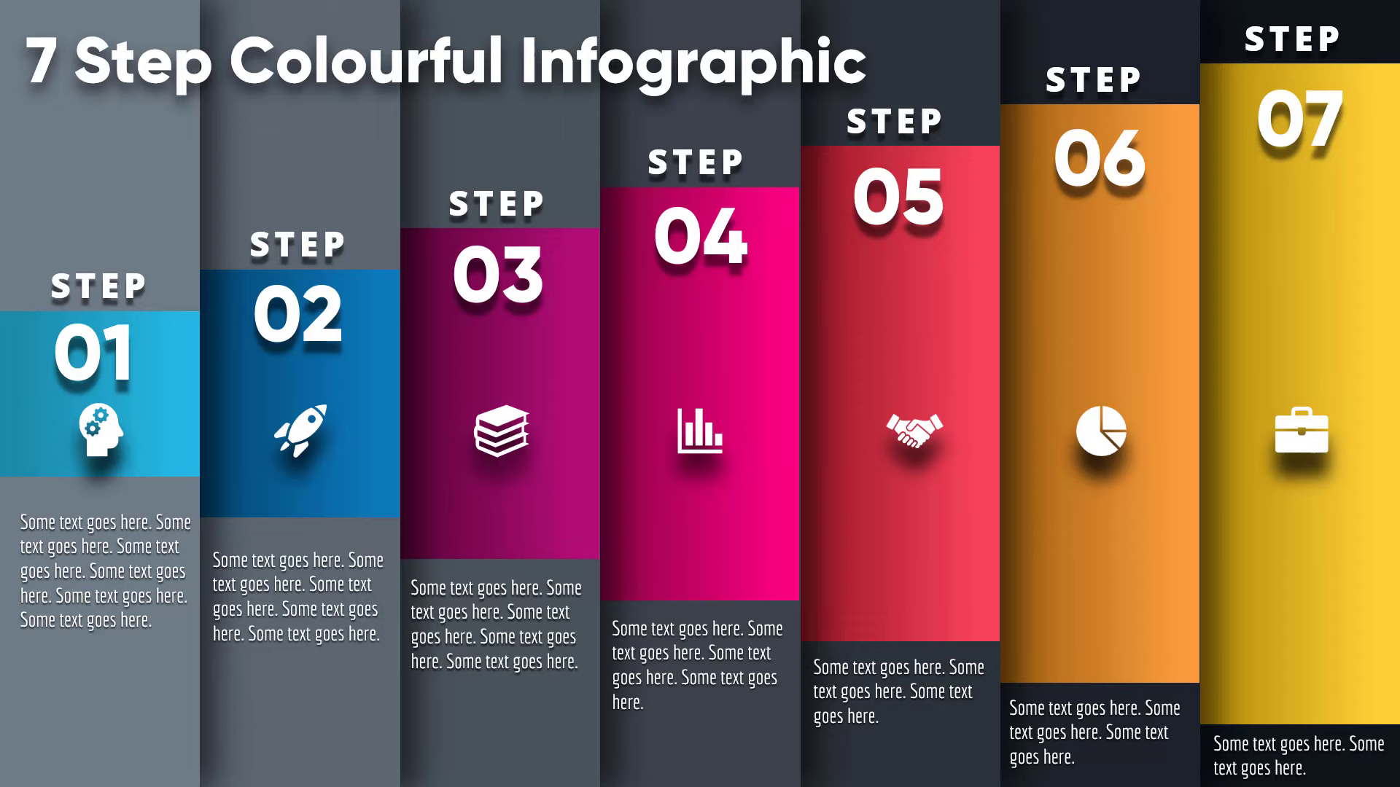
Step: Leave the full-screen slide show of the finished seven-step infographic with Esc
{"action": "key", "text": "Escape"}
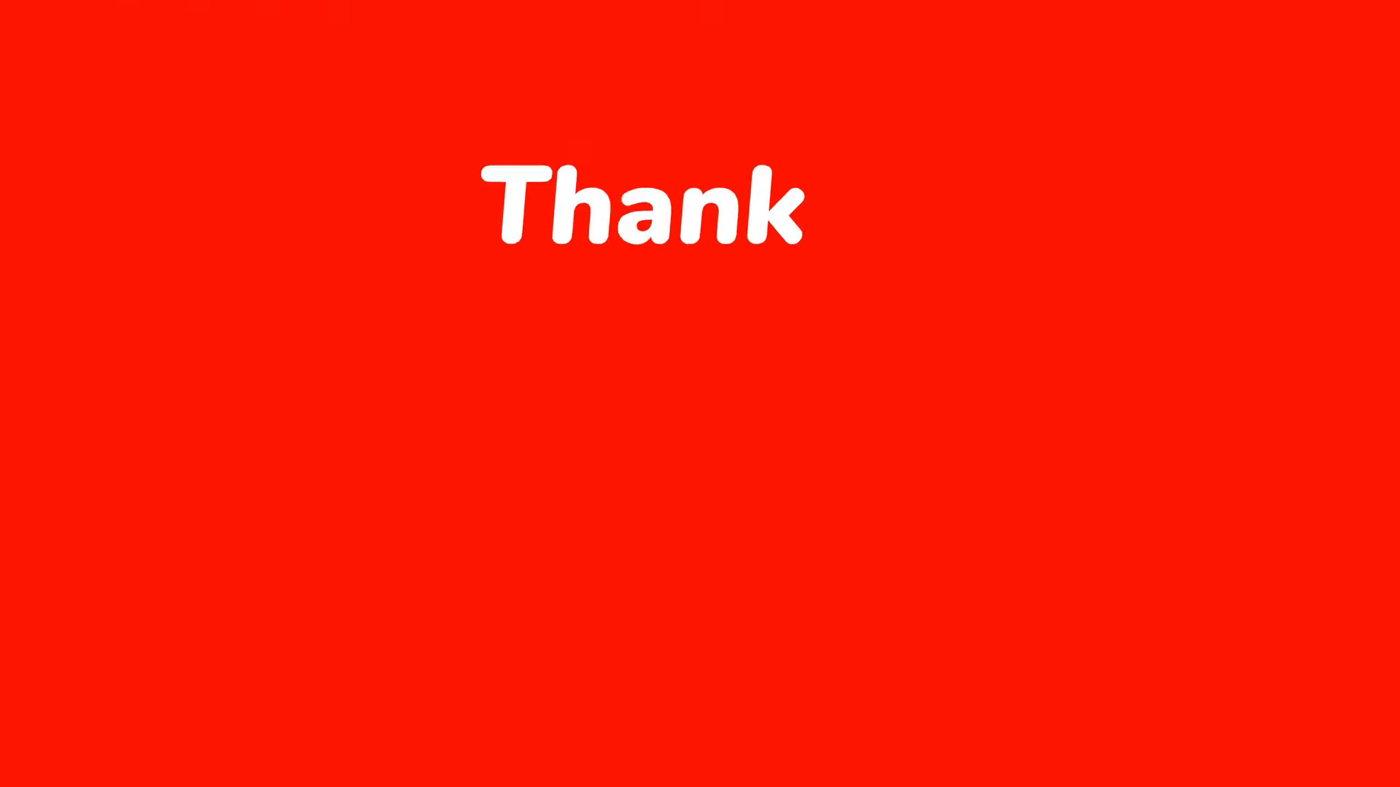